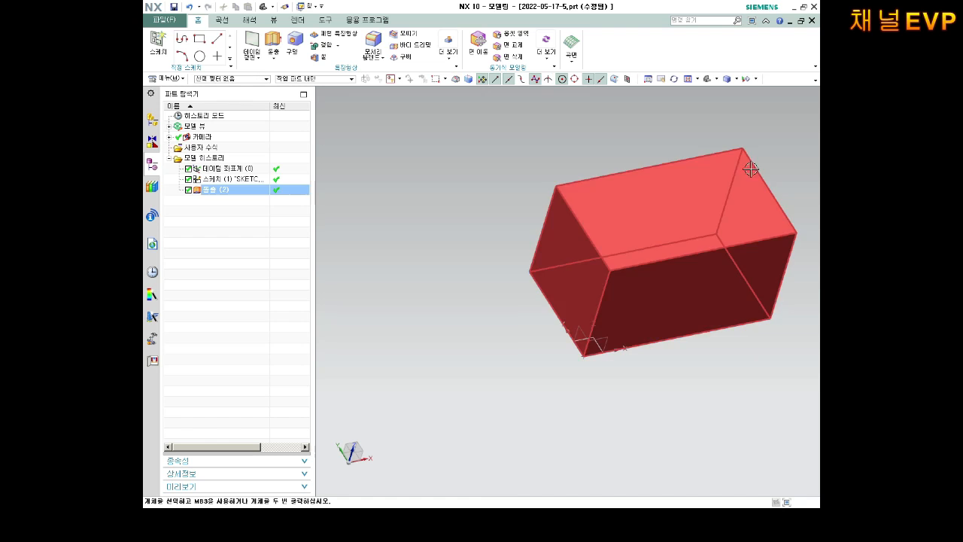
Create a new sketch on the top face of the rectangular block
{"action": "key", "text": "Home"}
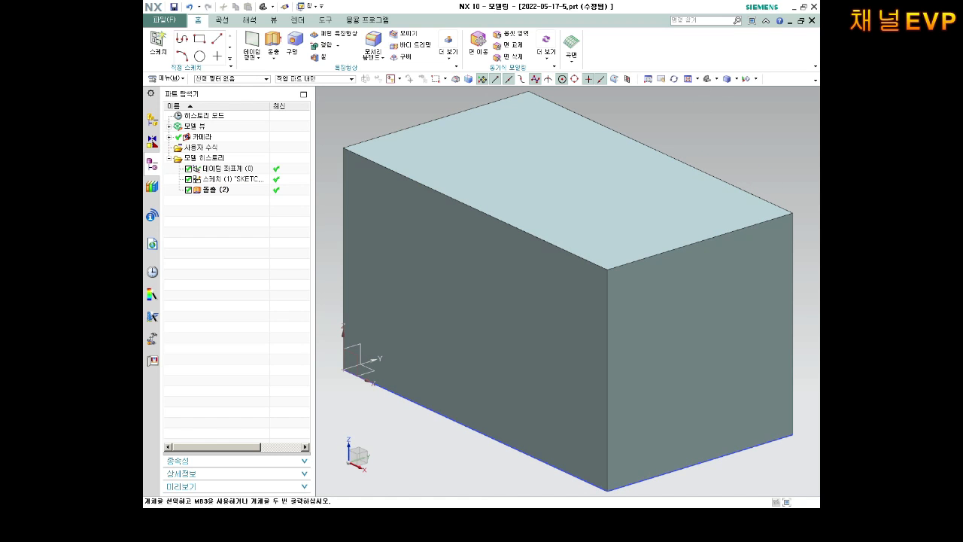
{"action": "left_click", "coordinate": [604, 228]}
{"action": "scroll", "coordinate": [621, 206], "scroll_direction": "down", "scroll_amount": 4}
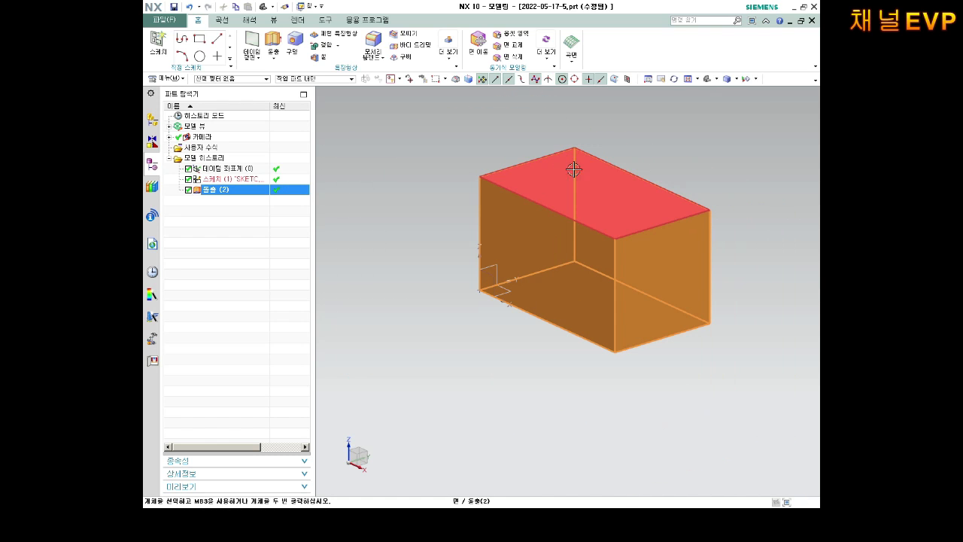
{"action": "left_click", "coordinate": [464, 150]}
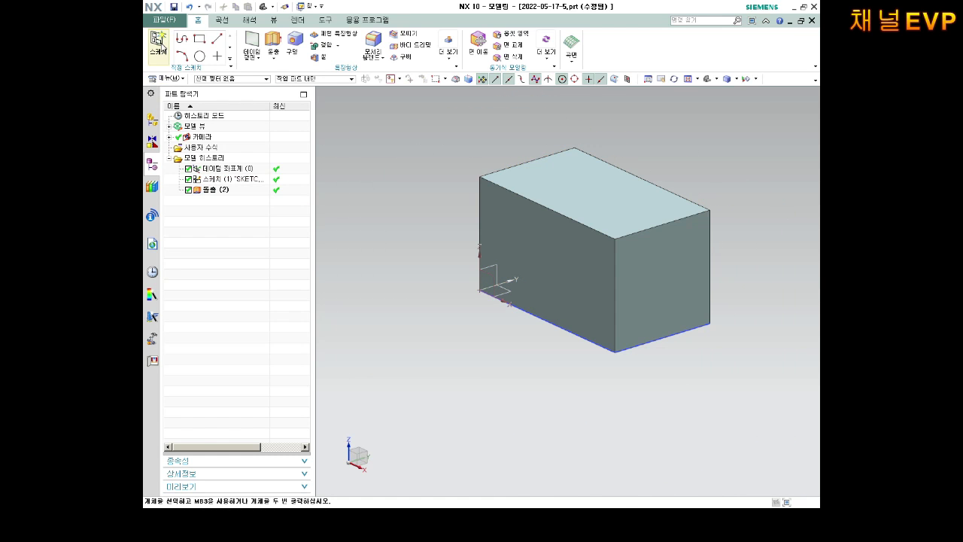
{"action": "left_click", "coordinate": [157, 47]}
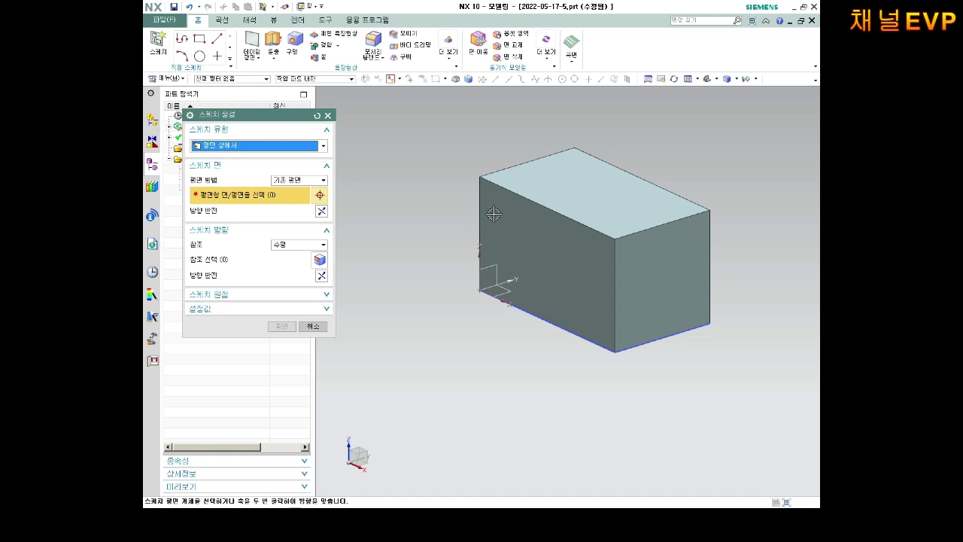
{"action": "left_click", "coordinate": [577, 177]}
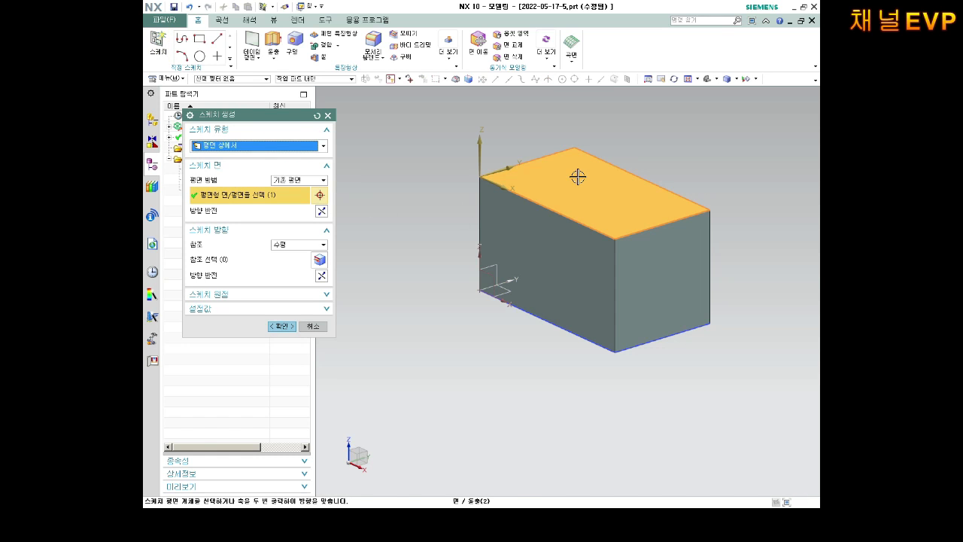
{"action": "left_click", "coordinate": [290, 325]}
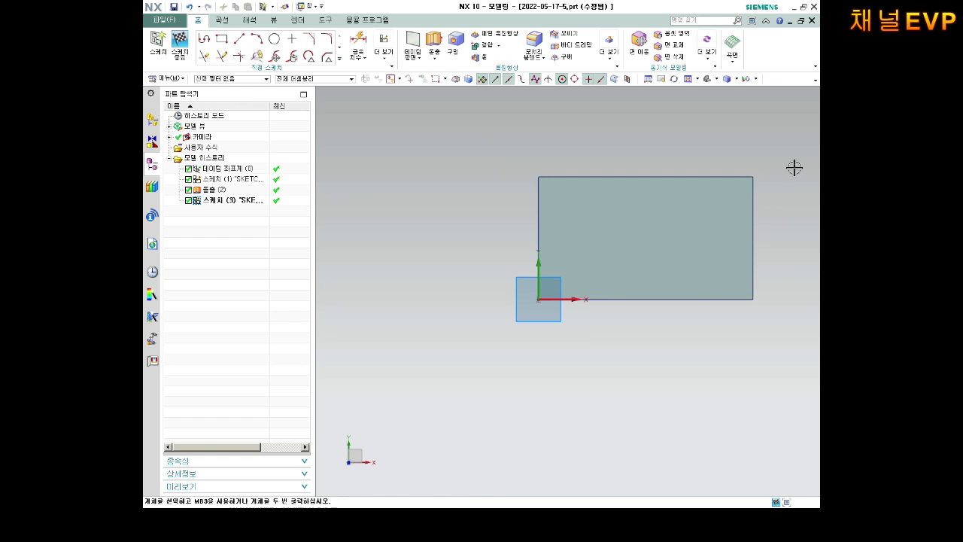
Draw a rectangle on the top face, spanning the block's full depth from the back edge to the front edge
{"action": "left_click", "coordinate": [221, 40]}
{"action": "left_click", "coordinate": [613, 177]}
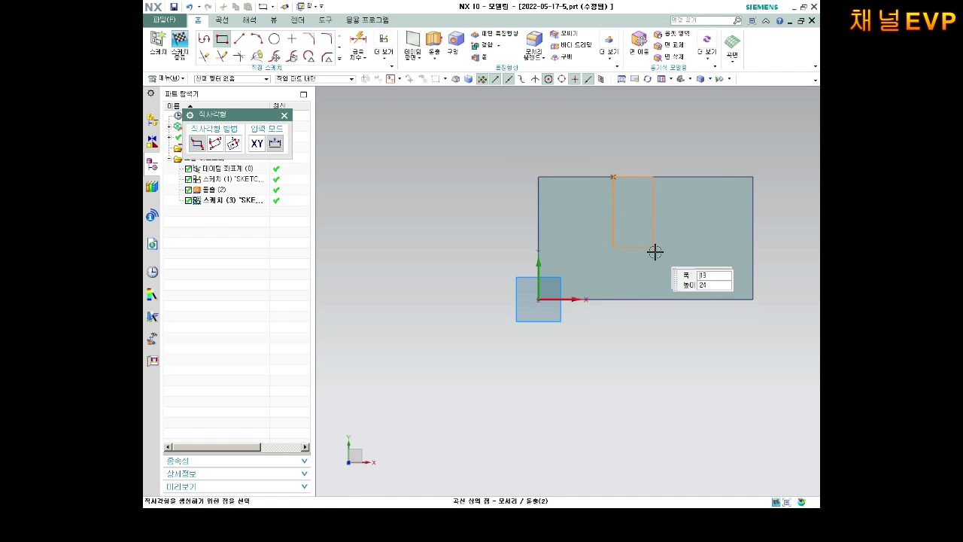
{"action": "left_click", "coordinate": [690, 298]}
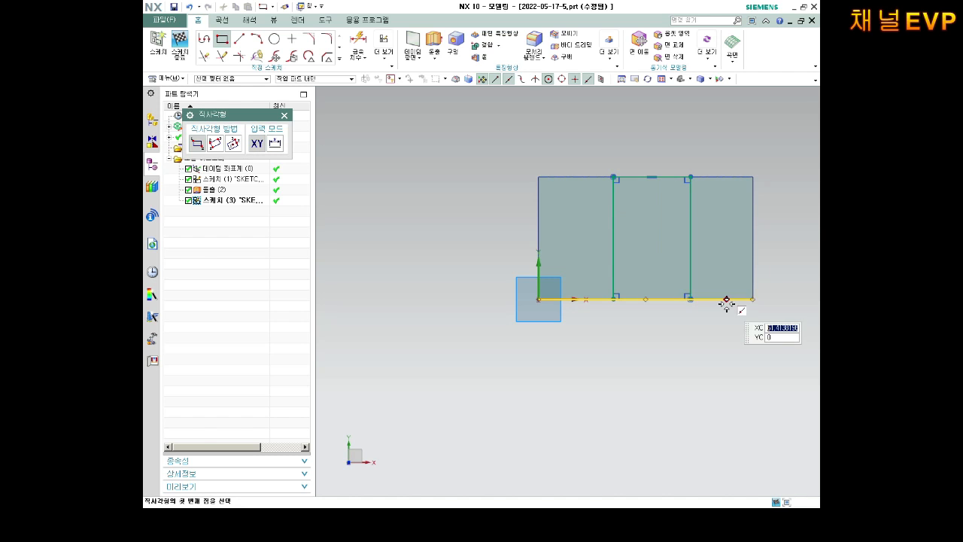
{"action": "scroll", "coordinate": [723, 209], "scroll_direction": "up", "scroll_amount": 3}
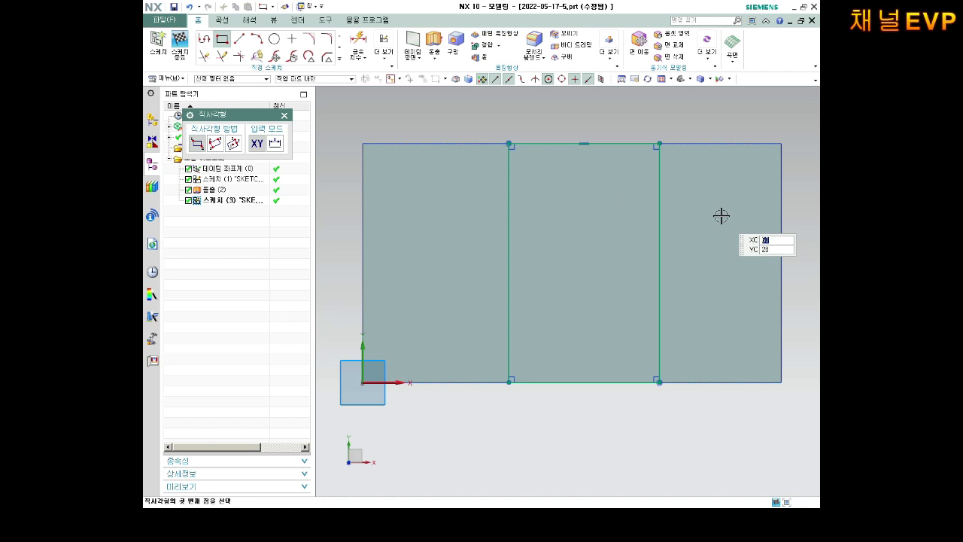
{"action": "key", "text": "Escape"}
Dimension the distance from the block's left edge to the rectangle's left side and set it to 20 mm
{"action": "key", "text": "d"}
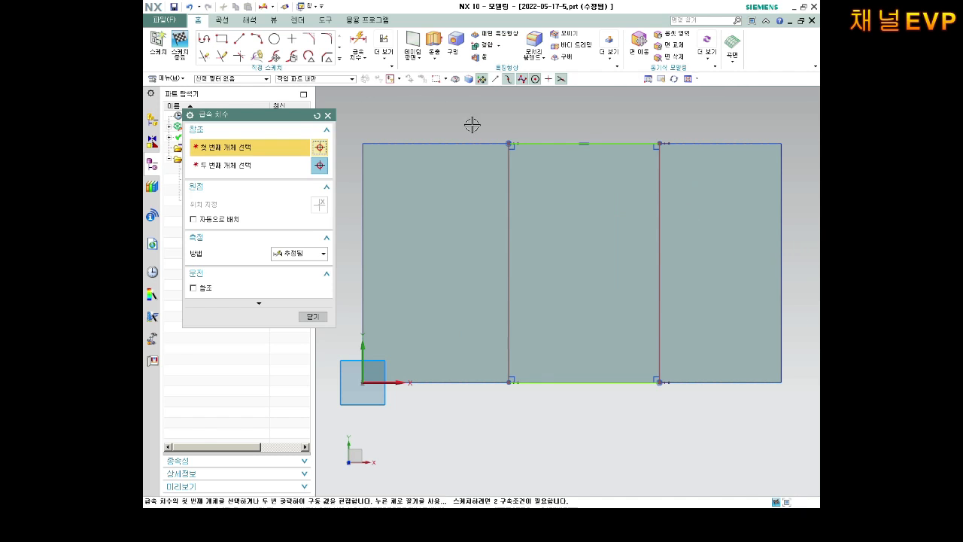
{"action": "left_click", "coordinate": [363, 231]}
{"action": "left_click", "coordinate": [509, 226]}
{"action": "left_click", "coordinate": [449, 275]}
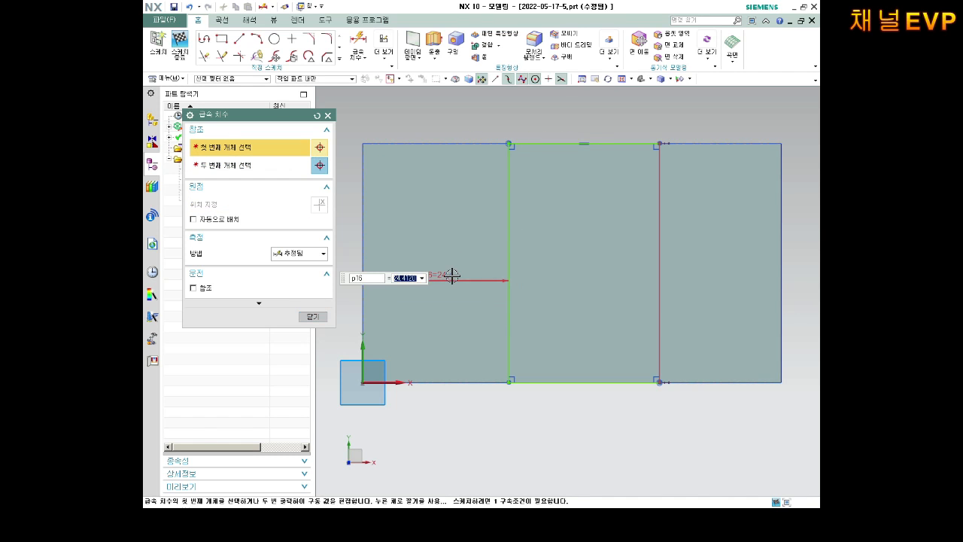
{"action": "type", "text": "20"}
{"action": "key", "text": "Return"}
Dimension the rectangle's width between its two long sides at 30 mm
{"action": "left_click", "coordinate": [482, 235]}
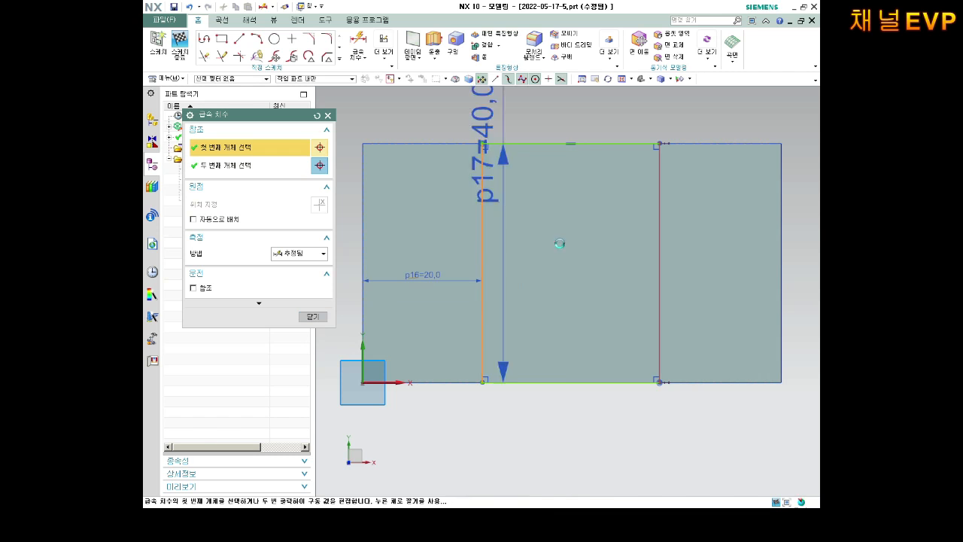
{"action": "left_click", "coordinate": [657, 224]}
{"action": "left_click", "coordinate": [583, 254]}
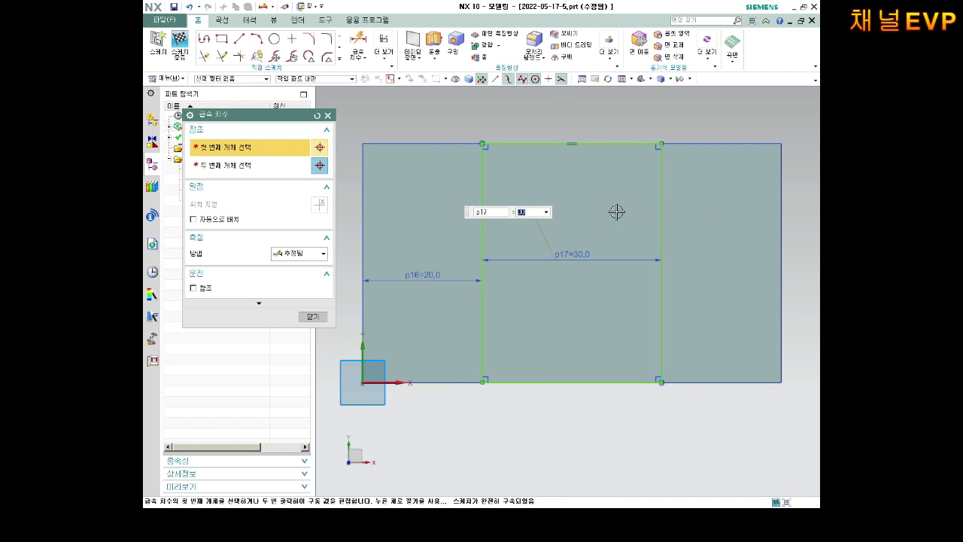
{"action": "key", "text": "ctrl+q"}
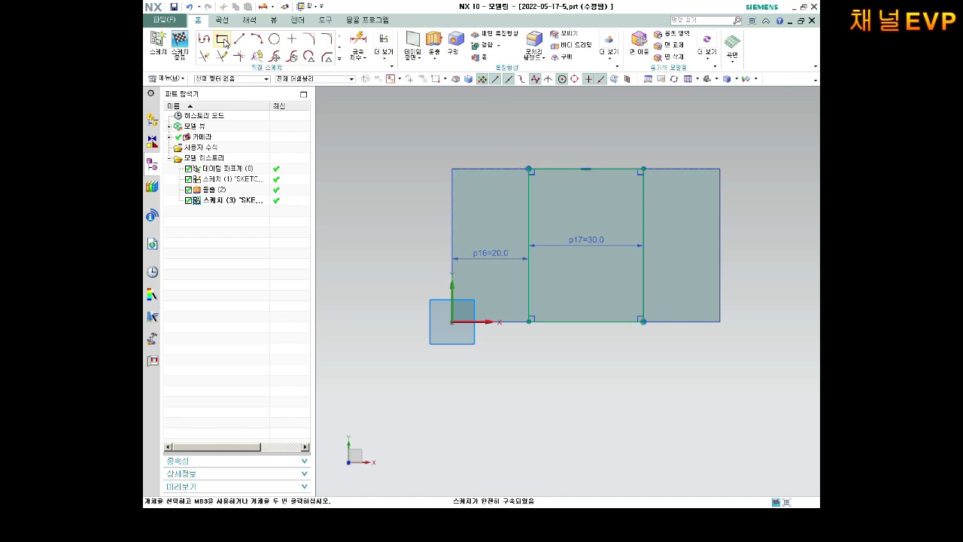
Try to draw a second rectangle, about 21 by 67 mm, extending past the block's front and back edges
{"action": "left_click", "coordinate": [224, 42]}
{"action": "left_click", "coordinate": [544, 123]}
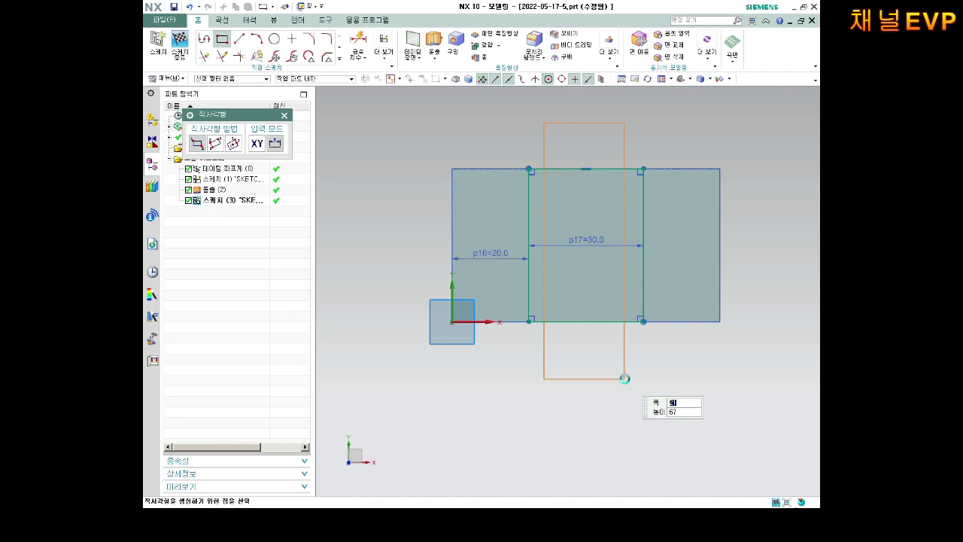
{"action": "left_click", "coordinate": [623, 379]}
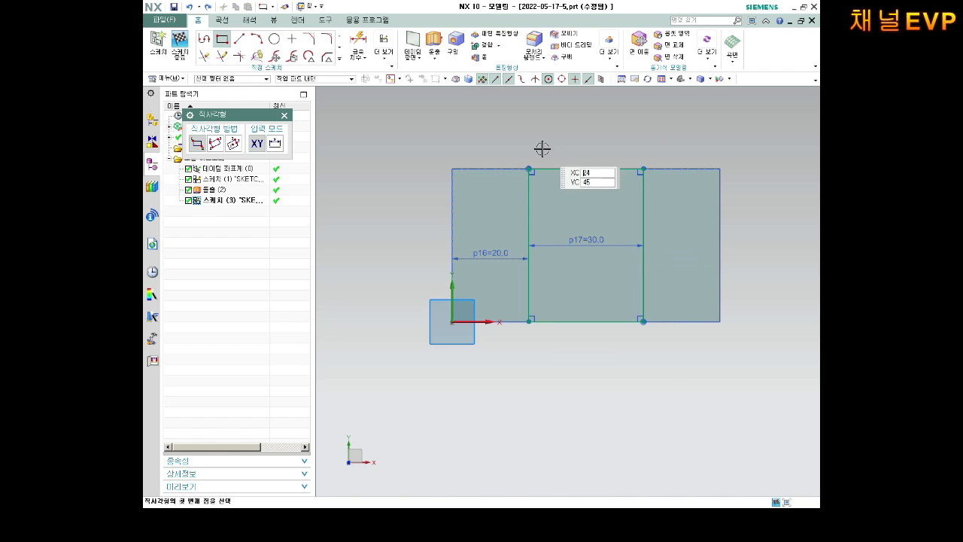
{"action": "scroll", "coordinate": [609, 215], "scroll_direction": "up", "scroll_amount": 2}
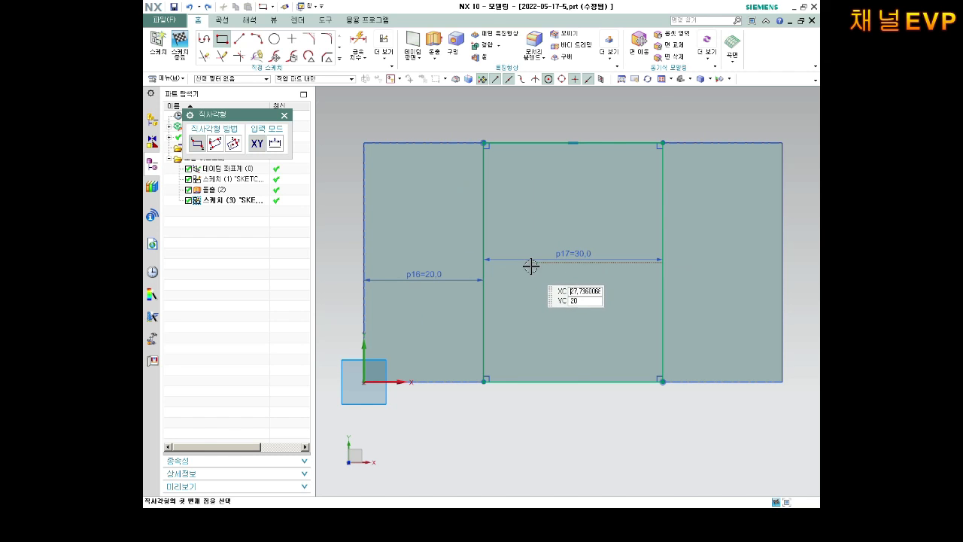
{"action": "mouse_move", "coordinate": [579, 323]}
{"action": "middle_mouse_down"}
{"action": "mouse_move", "coordinate": [585, 282]}
{"action": "mouse_move", "coordinate": [604, 299]}
{"action": "mouse_move", "coordinate": [617, 273]}
{"action": "mouse_move", "coordinate": [595, 266]}
{"action": "mouse_move", "coordinate": [555, 279]}
{"action": "mouse_move", "coordinate": [576, 251]}
{"action": "middle_mouse_up"}
{"action": "key", "text": "Escape"}
Finish the sketch and select the four curves of its rectangle as the section for an Extrude
{"action": "mouse_move", "coordinate": [586, 155]}
{"action": "middle_mouse_down"}
{"action": "mouse_move", "coordinate": [554, 240]}
{"action": "mouse_move", "coordinate": [638, 271]}
{"action": "mouse_move", "coordinate": [602, 279]}
{"action": "mouse_move", "coordinate": [653, 266]}
{"action": "middle_mouse_up"}
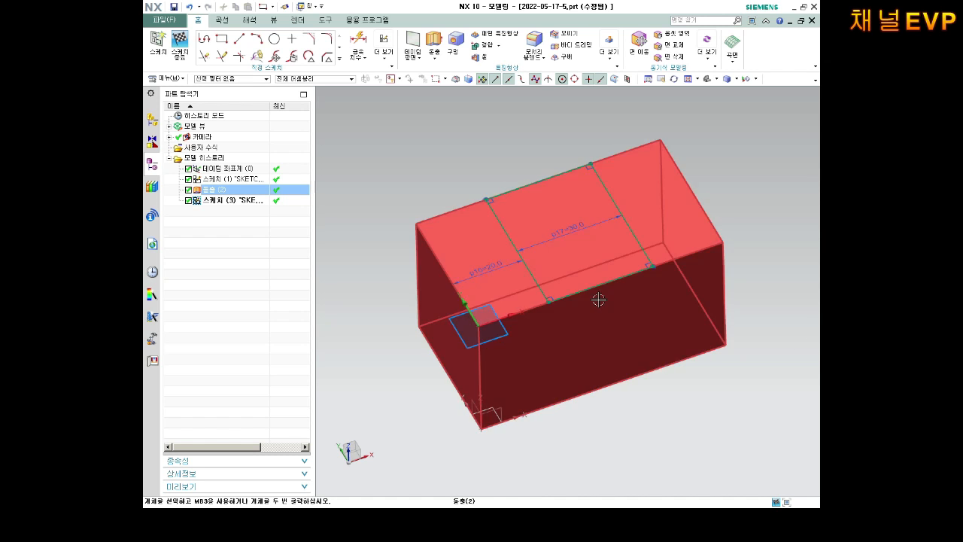
{"action": "middle_click_drag", "start_coordinate": [597, 298], "coordinate": [602, 271]}
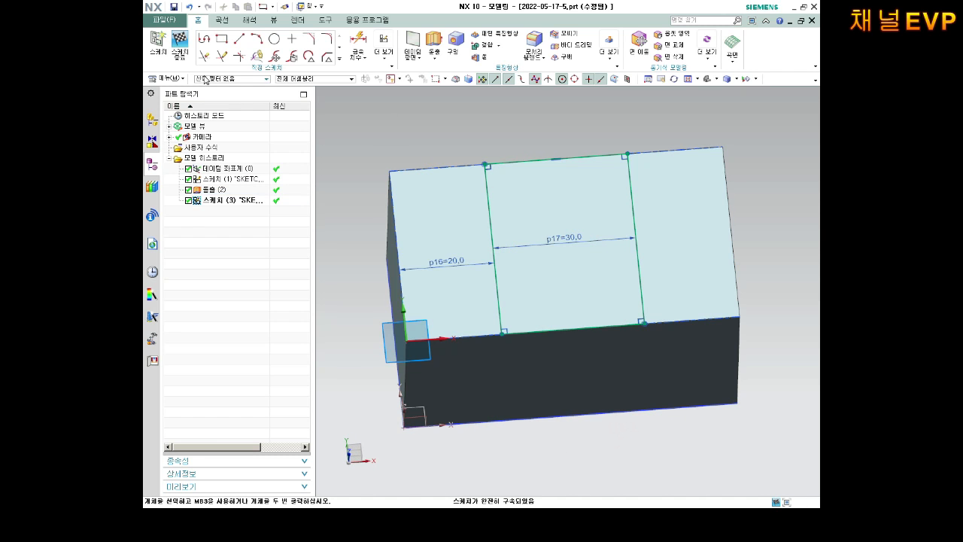
{"action": "left_click", "coordinate": [181, 44]}
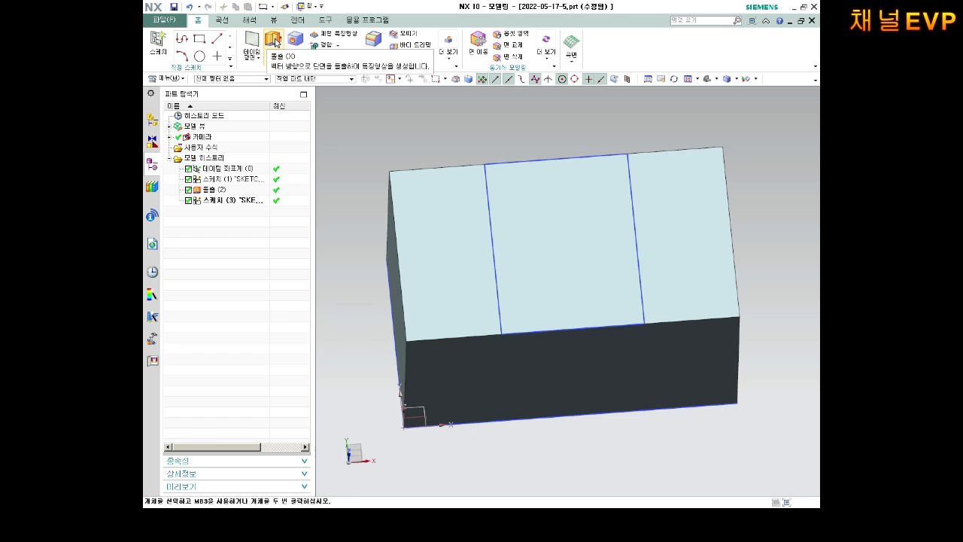
{"action": "left_click", "coordinate": [275, 42]}
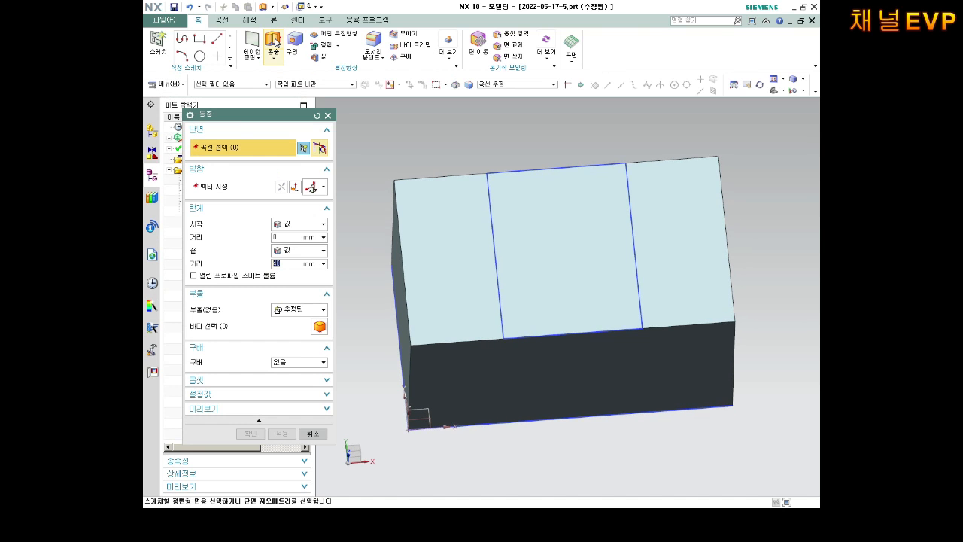
{"action": "mouse_move", "coordinate": [519, 146]}
{"action": "middle_mouse_down"}
{"action": "mouse_move", "coordinate": [518, 132]}
{"action": "mouse_move", "coordinate": [546, 181]}
{"action": "mouse_move", "coordinate": [577, 191]}
{"action": "mouse_move", "coordinate": [577, 202]}
{"action": "middle_mouse_up"}
{"action": "left_click", "coordinate": [518, 163]}
{"action": "scroll", "coordinate": [558, 155], "scroll_direction": "up", "scroll_amount": 2}
{"action": "scroll", "coordinate": [529, 163], "scroll_direction": "down", "scroll_amount": 2}
{"action": "scroll", "coordinate": [522, 120], "scroll_direction": "up", "scroll_amount": 2}
{"action": "scroll", "coordinate": [536, 129], "scroll_direction": "up", "scroll_amount": 1}
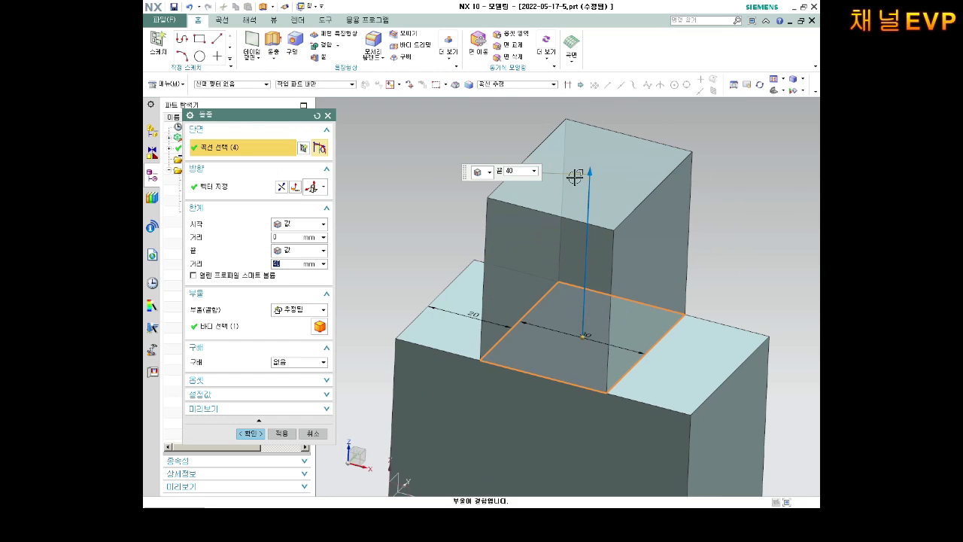
{"action": "scroll", "coordinate": [575, 176], "scroll_direction": "down", "scroll_amount": 1}
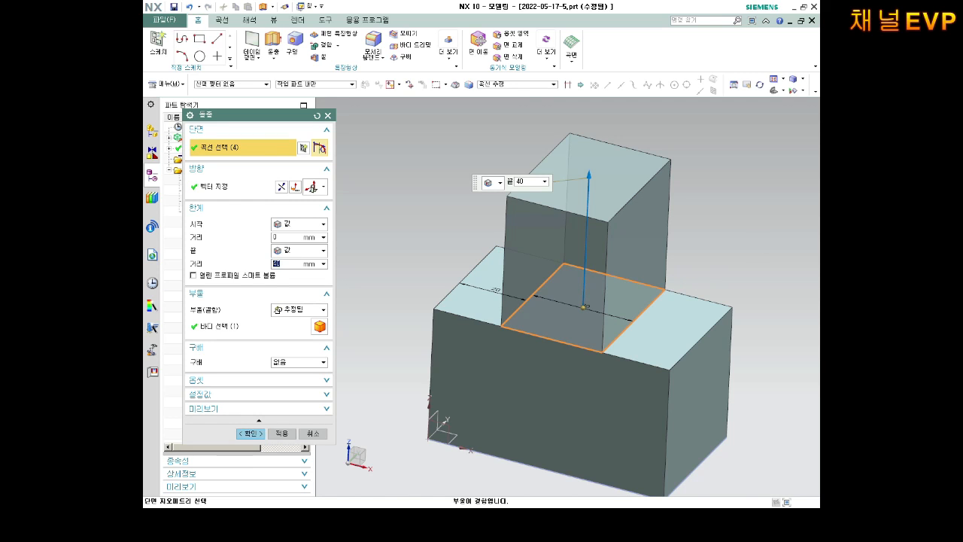
{"action": "left_click_drag", "start_coordinate": [256, 115], "coordinate": [261, 104]}
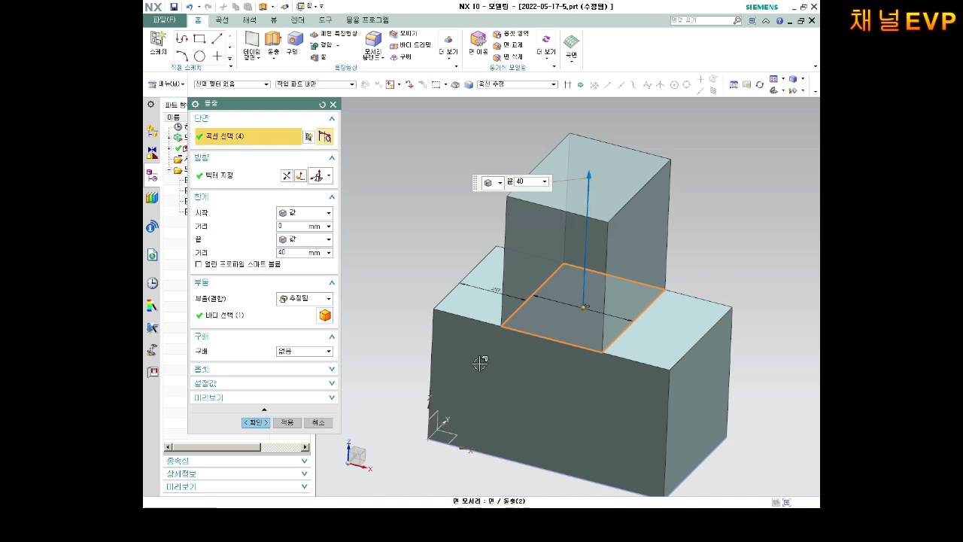
{"action": "middle_click_drag", "start_coordinate": [585, 355], "coordinate": [585, 348]}
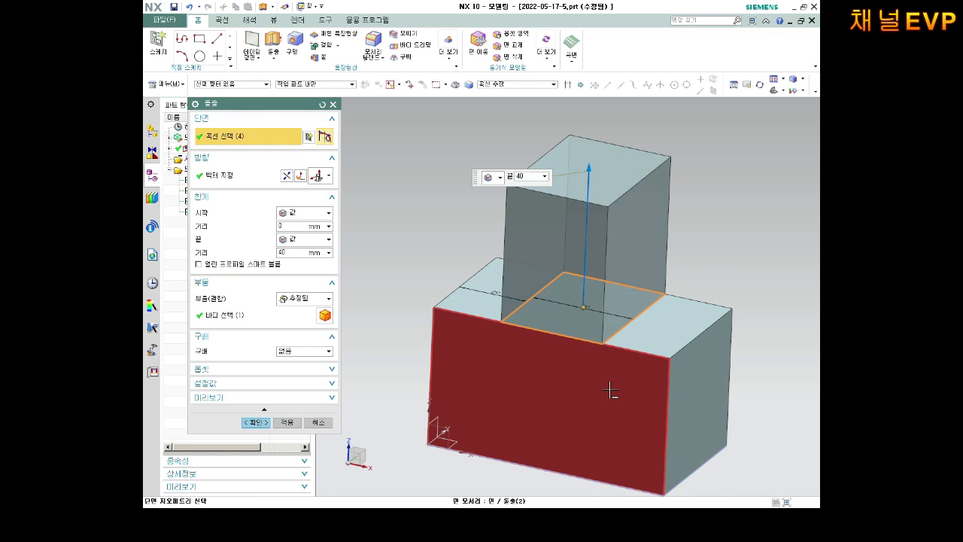
Reverse the extrusion direction so it goes down into the block and set the end distance to 20 mm
{"action": "left_click", "coordinate": [287, 176]}
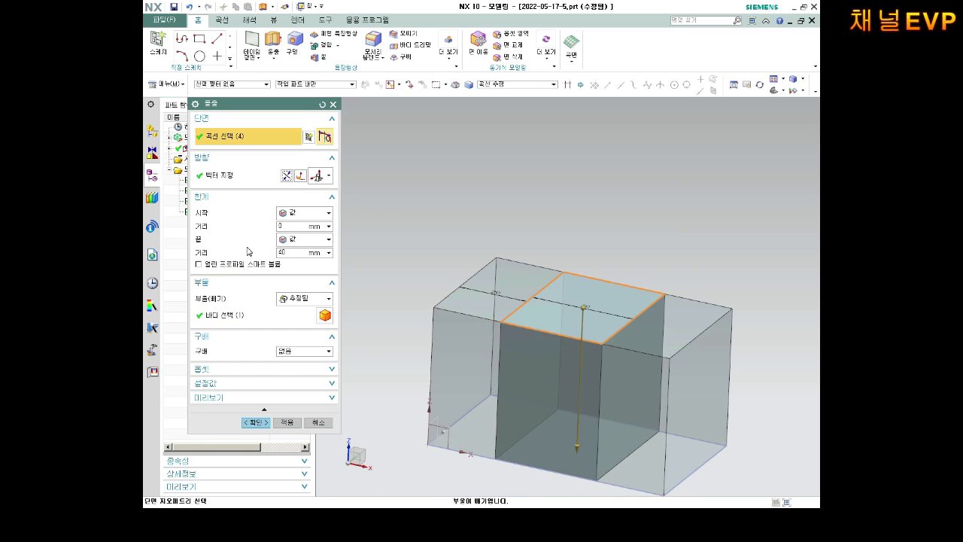
{"action": "left_click", "coordinate": [291, 227]}
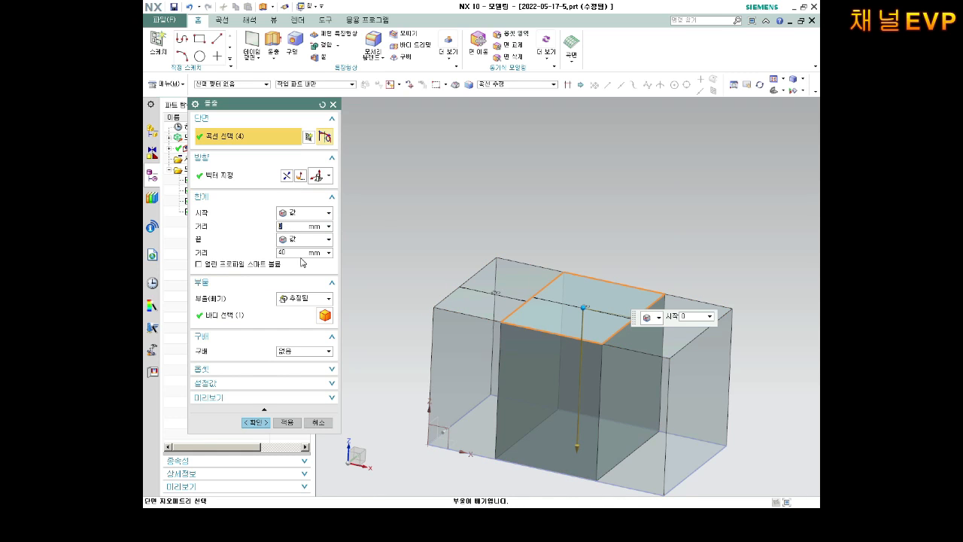
{"action": "key", "text": "Tab"}
{"action": "type", "text": "20"}
{"action": "key", "text": "Return"}
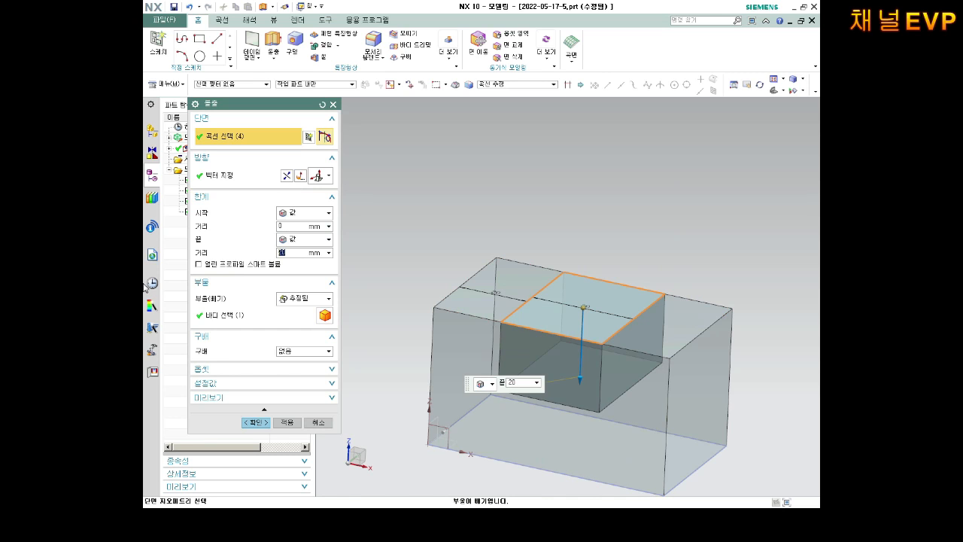
Set the extrusion's Boolean operation to Subtract (빼기), with the block as the target body
{"action": "scroll", "coordinate": [572, 416], "scroll_direction": "down", "scroll_amount": 3}
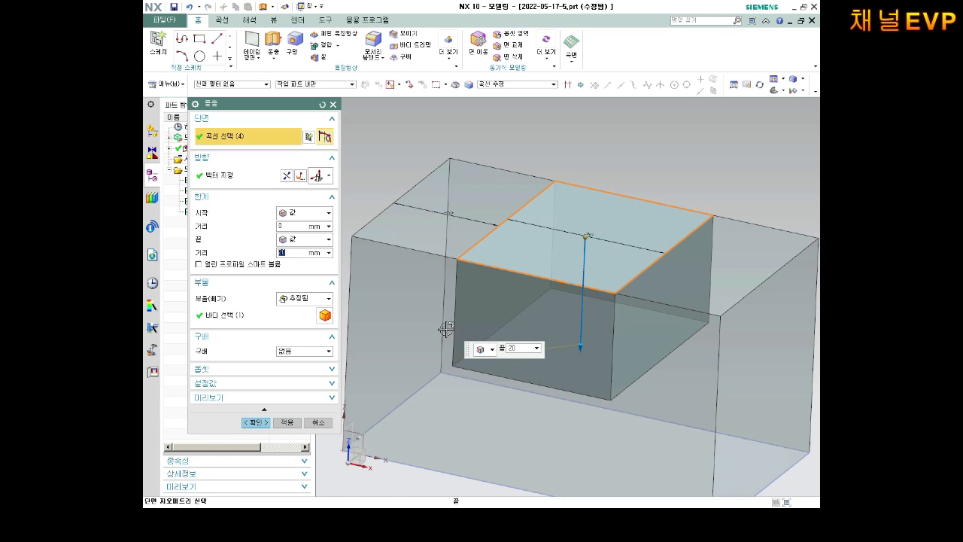
{"action": "scroll", "coordinate": [519, 366], "scroll_direction": "down", "scroll_amount": 2}
{"action": "scroll", "coordinate": [554, 414], "scroll_direction": "up", "scroll_amount": 2}
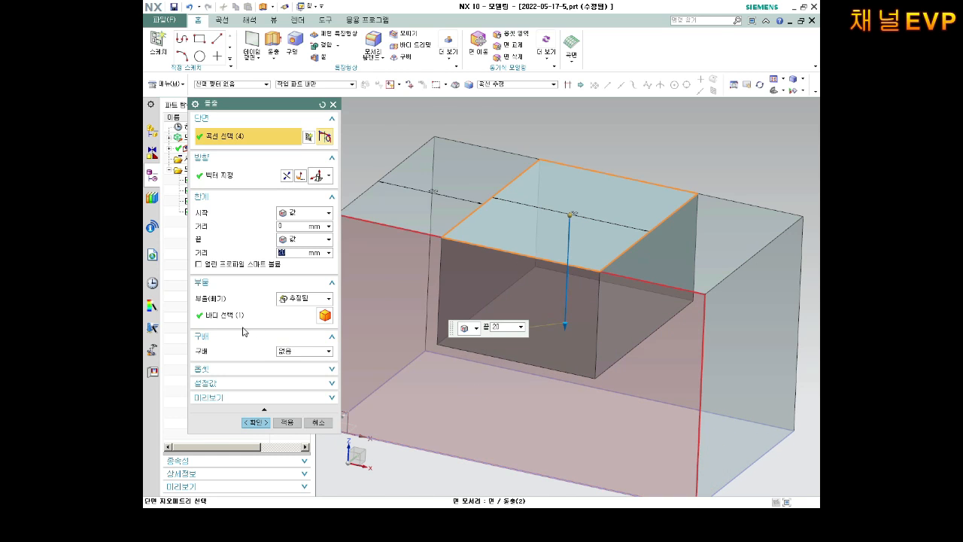
{"action": "left_click", "coordinate": [291, 300]}
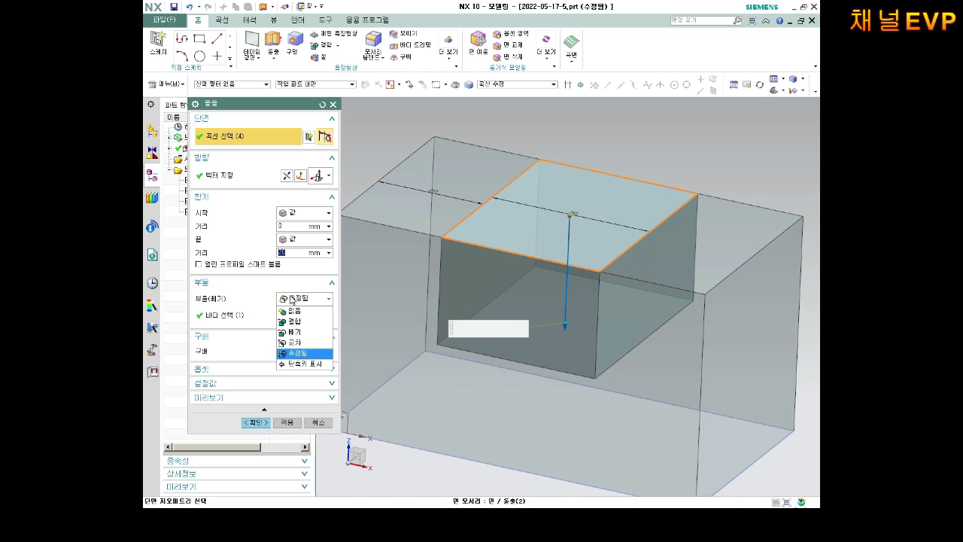
{"action": "left_click", "coordinate": [297, 333]}
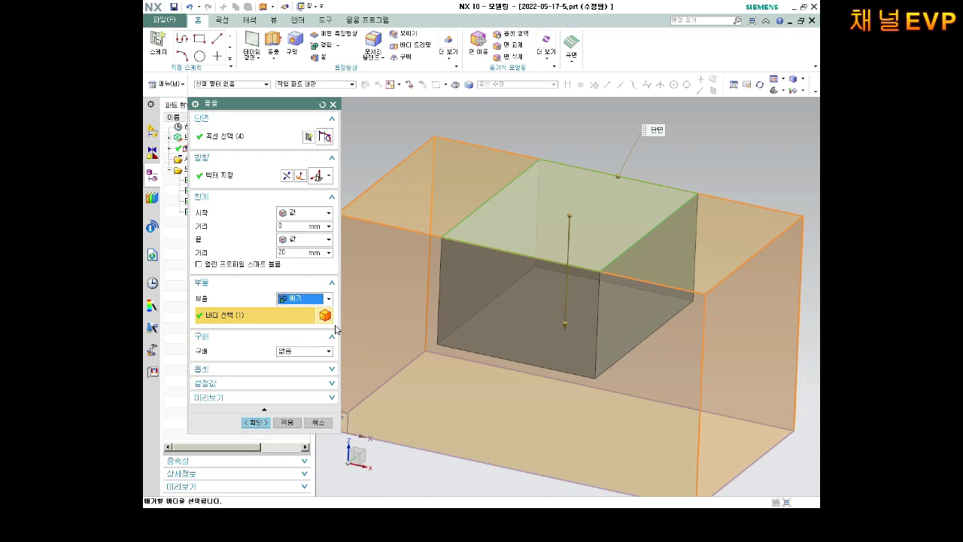
{"action": "left_click", "coordinate": [294, 298]}
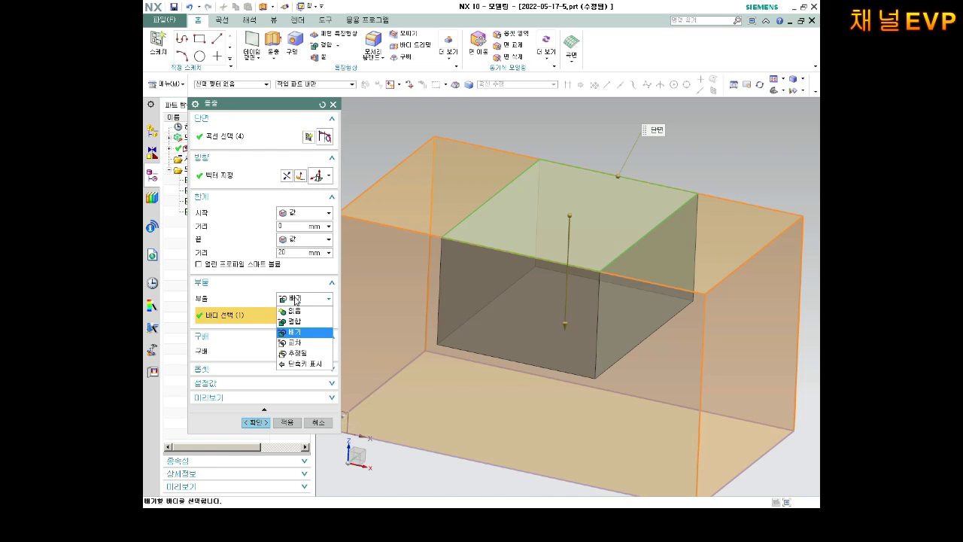
{"action": "left_click", "coordinate": [297, 333]}
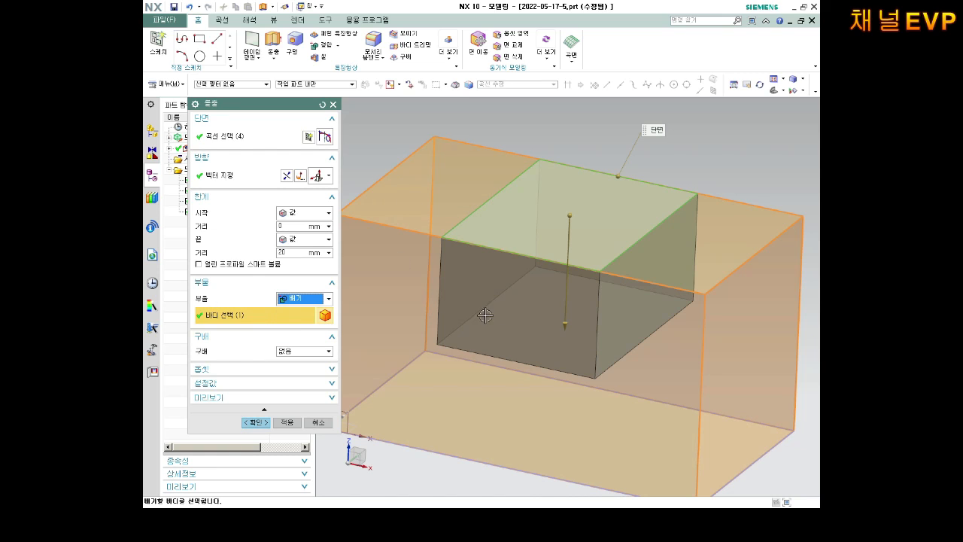
{"action": "scroll", "coordinate": [485, 316], "scroll_direction": "down", "scroll_amount": 3}
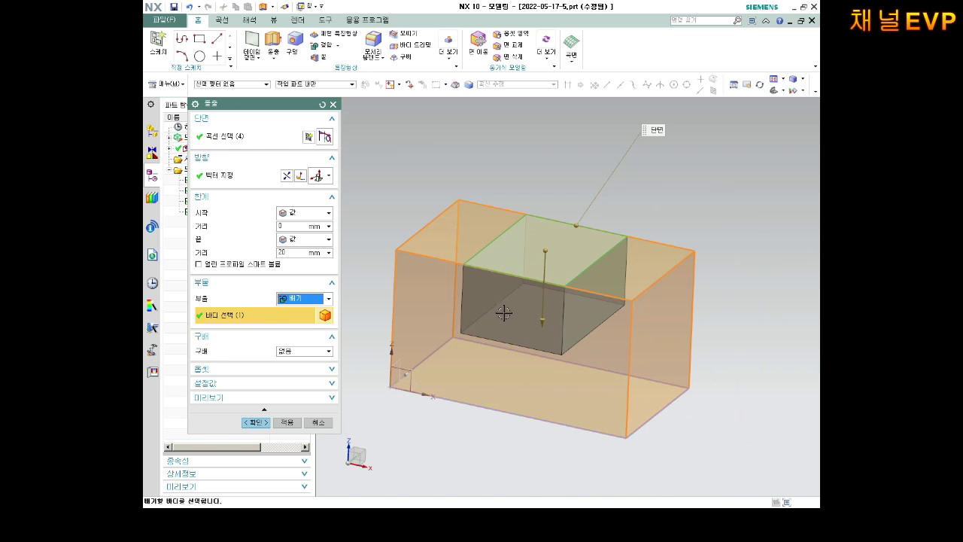
Confirm the subtracting extrusion that cuts the slot through the block and hide the slot's rectangle sketch
{"action": "left_click", "coordinate": [261, 425]}
{"action": "middle_click_drag", "start_coordinate": [565, 286], "coordinate": [522, 292]}
{"action": "scroll", "coordinate": [520, 291], "scroll_direction": "down", "scroll_amount": 1}
{"action": "scroll", "coordinate": [503, 287], "scroll_direction": "up", "scroll_amount": 2}
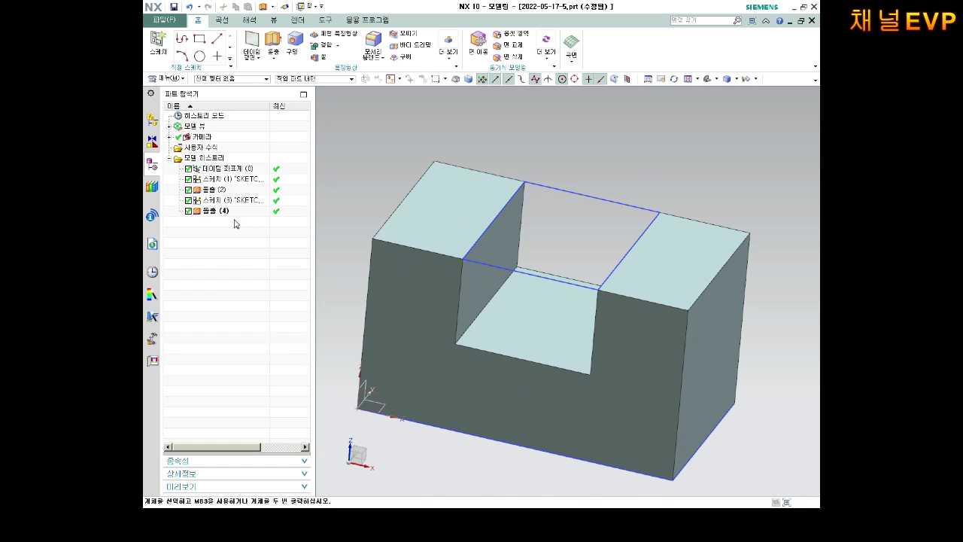
{"action": "right_click", "coordinate": [231, 202]}
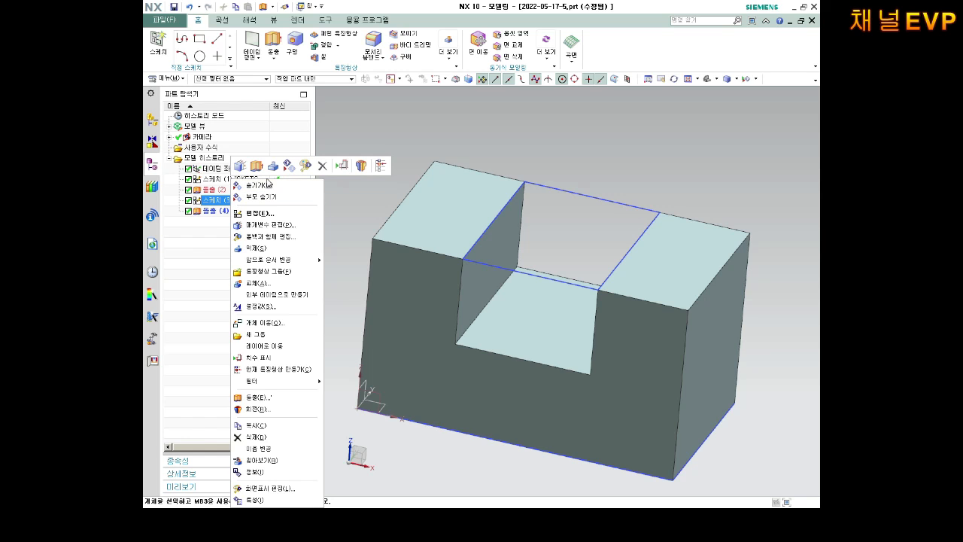
{"action": "left_click", "coordinate": [288, 167]}
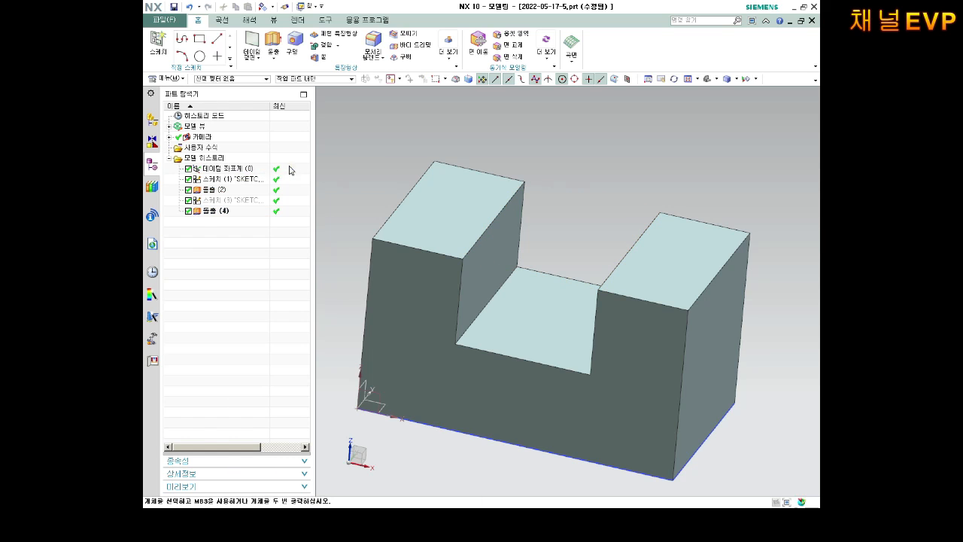
Hide the base sketch the block was extruded from
{"action": "right_click", "coordinate": [236, 181]}
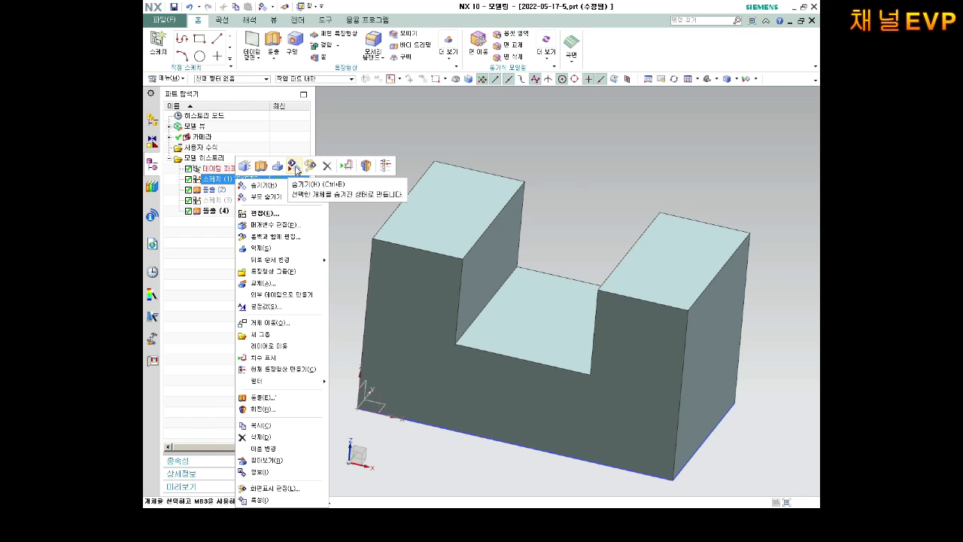
{"action": "left_click", "coordinate": [294, 167]}
{"action": "middle_click_drag", "start_coordinate": [527, 285], "coordinate": [470, 233]}
{"action": "scroll", "coordinate": [469, 249], "scroll_direction": "up", "scroll_amount": 2}
Assign the Orange face color to the slot's extrusion feature
{"action": "right_click", "coordinate": [211, 211]}
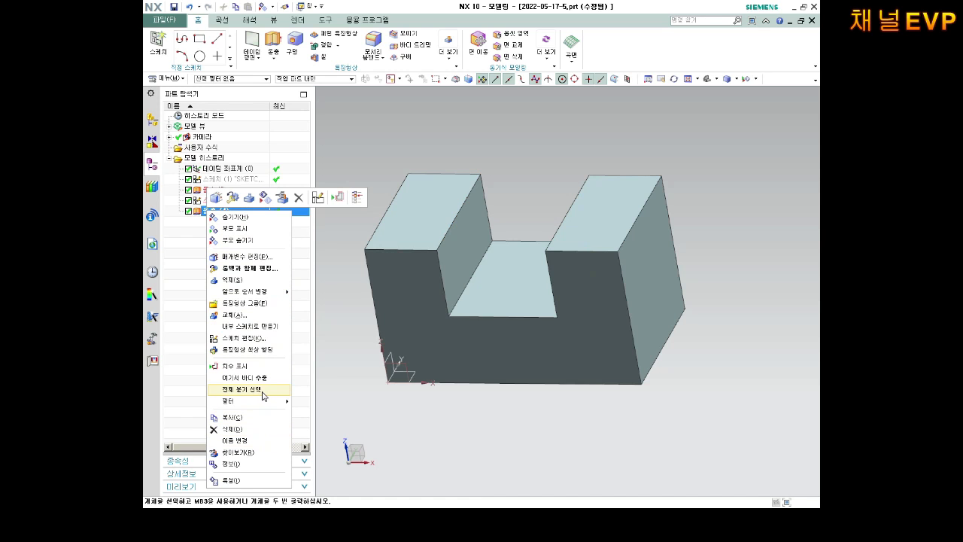
{"action": "left_click", "coordinate": [272, 349]}
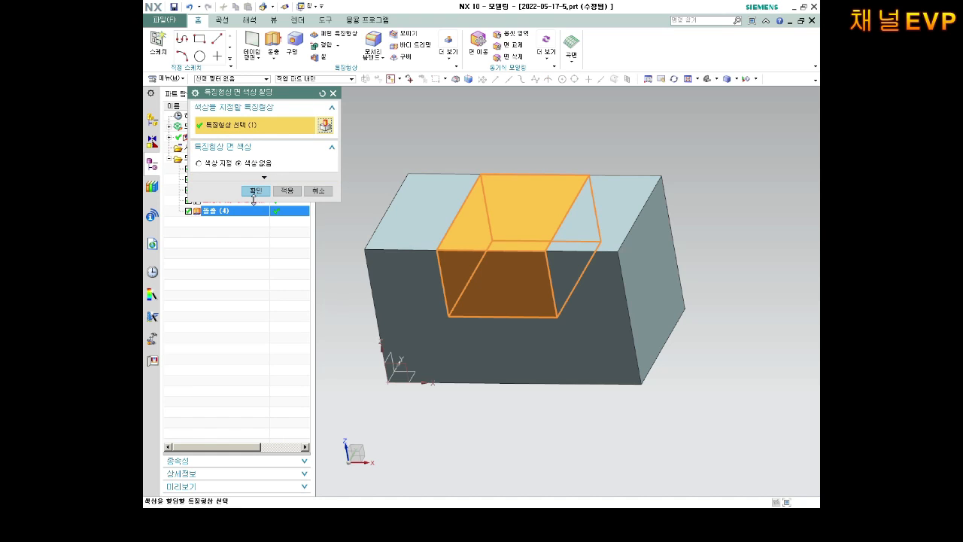
{"action": "left_click", "coordinate": [221, 167]}
{"action": "left_click", "coordinate": [306, 176]}
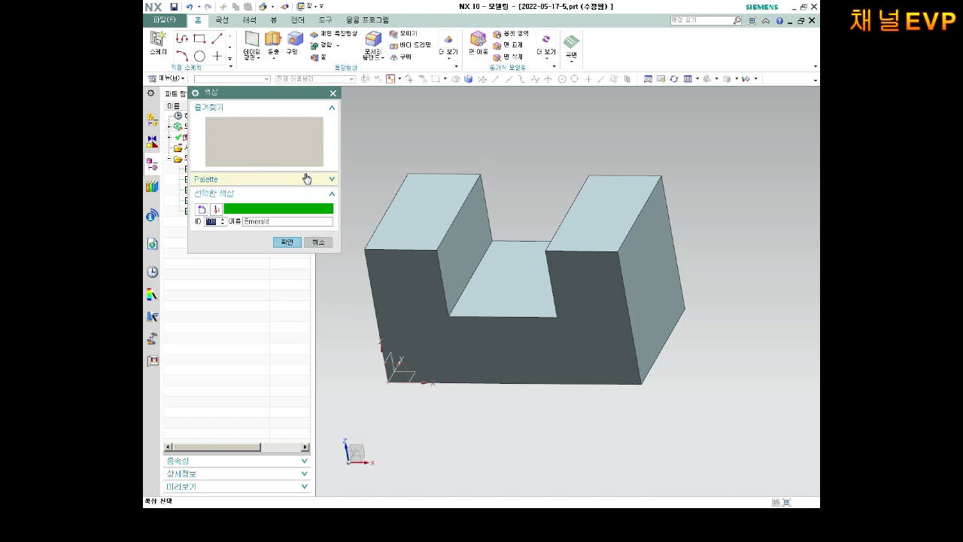
{"action": "left_click", "coordinate": [230, 125]}
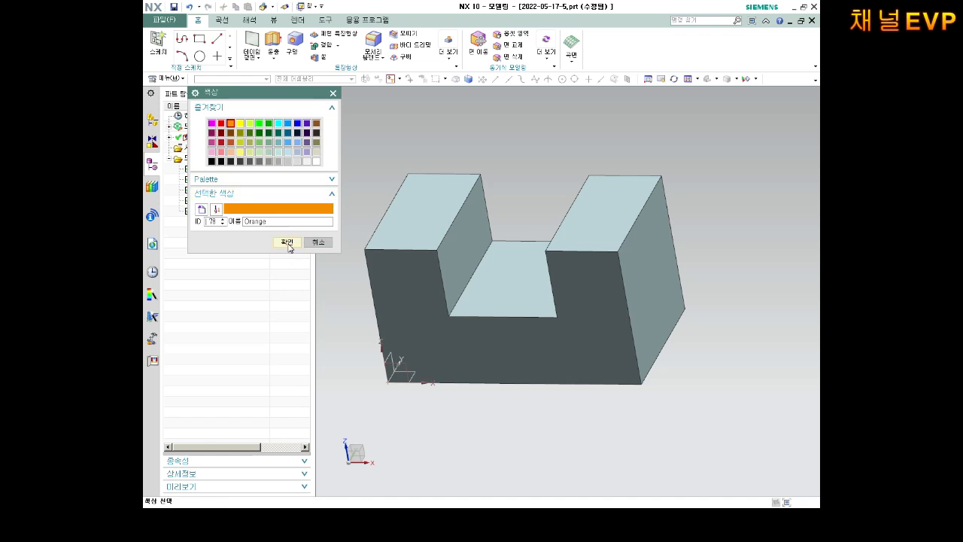
{"action": "left_click", "coordinate": [286, 242]}
{"action": "left_click", "coordinate": [265, 208]}
{"action": "middle_click_drag", "start_coordinate": [565, 201], "coordinate": [538, 247]}
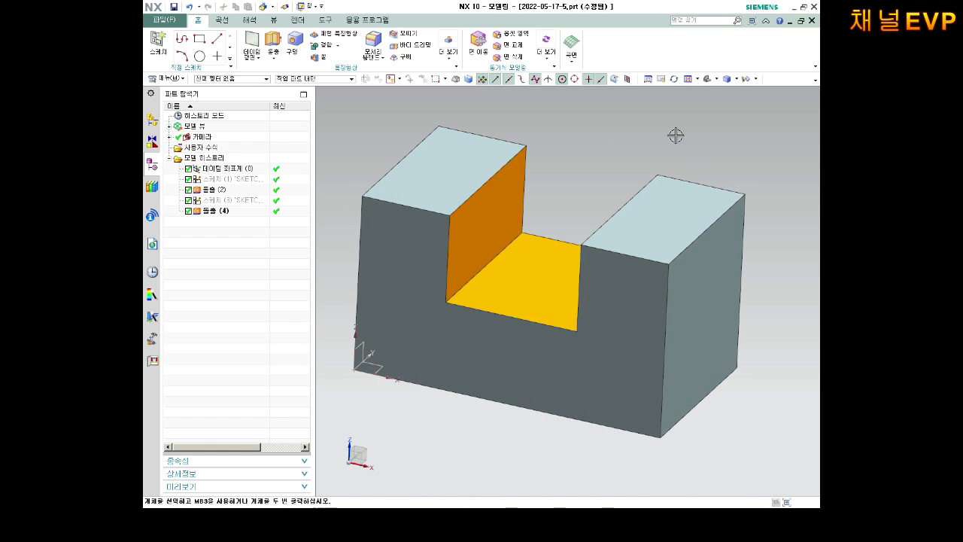
Undo the slot's orange face color and the hiding of the block's base sketch
{"action": "left_click", "coordinate": [657, 178]}
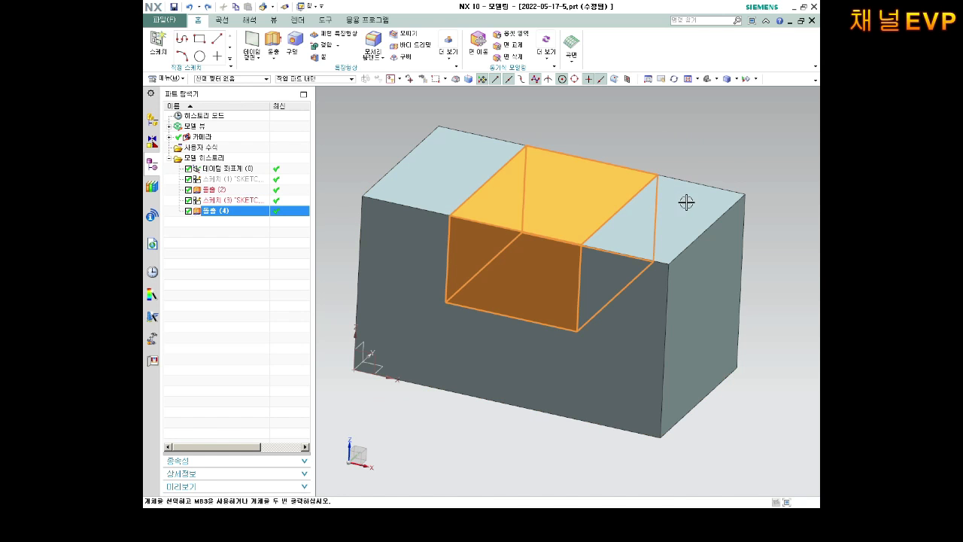
{"action": "middle_click_drag", "start_coordinate": [702, 144], "coordinate": [707, 152]}
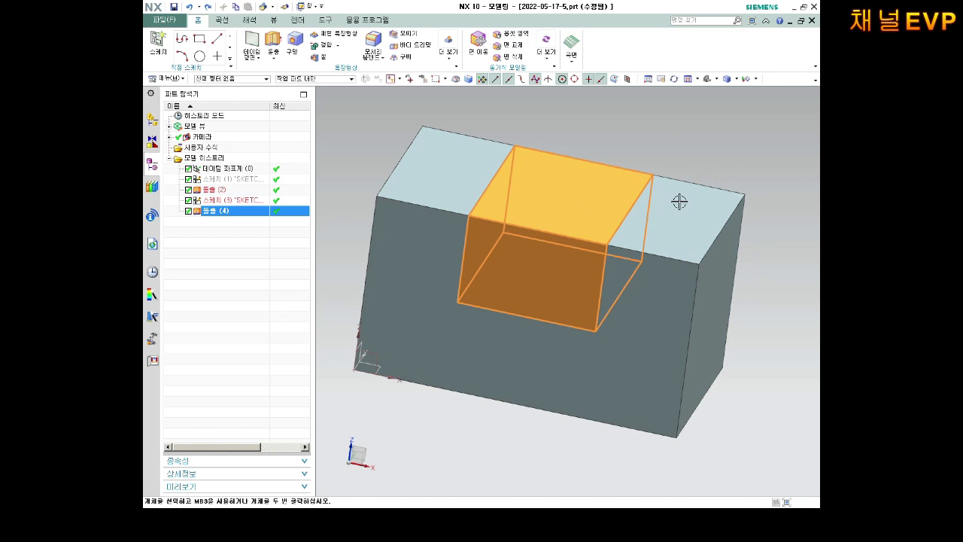
{"action": "key", "text": "Escape"}
{"action": "middle_click_drag", "start_coordinate": [671, 181], "coordinate": [609, 224]}
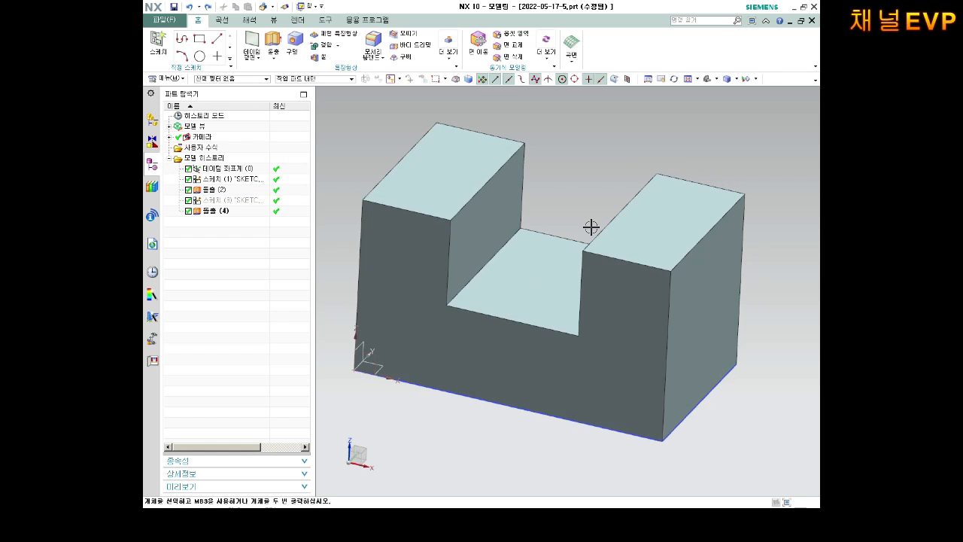
{"action": "scroll", "coordinate": [591, 226], "scroll_direction": "down", "scroll_amount": 3}
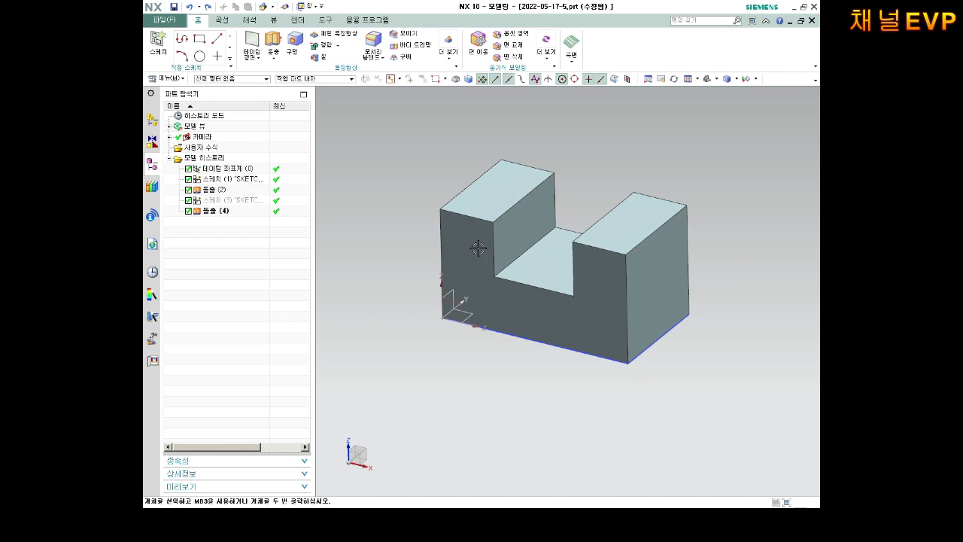
Highlight the block's extrusion and the slot's extrusion in turn to compare which geometry each feature covers
{"action": "scroll", "coordinate": [522, 236], "scroll_direction": "up", "scroll_amount": 3}
{"action": "left_click", "coordinate": [219, 190]}
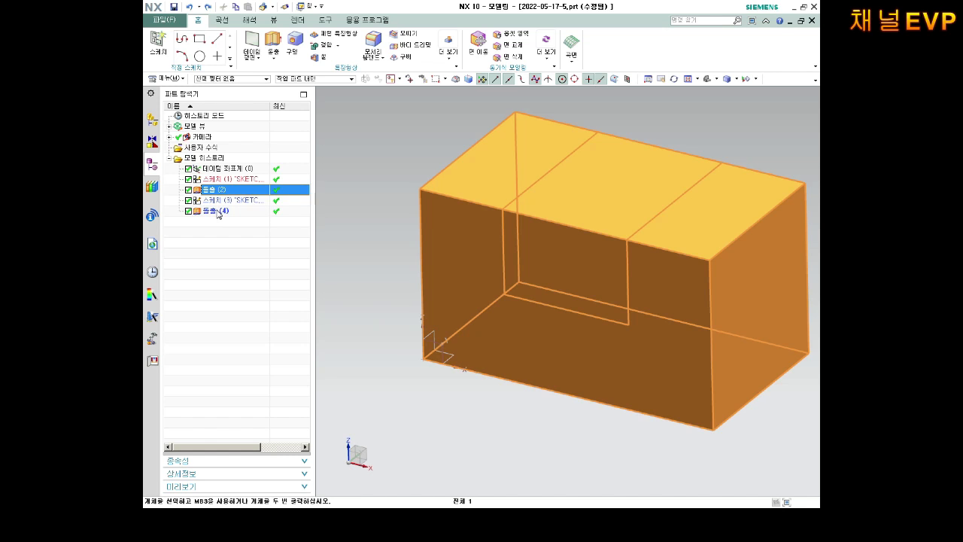
{"action": "left_click", "coordinate": [216, 211]}
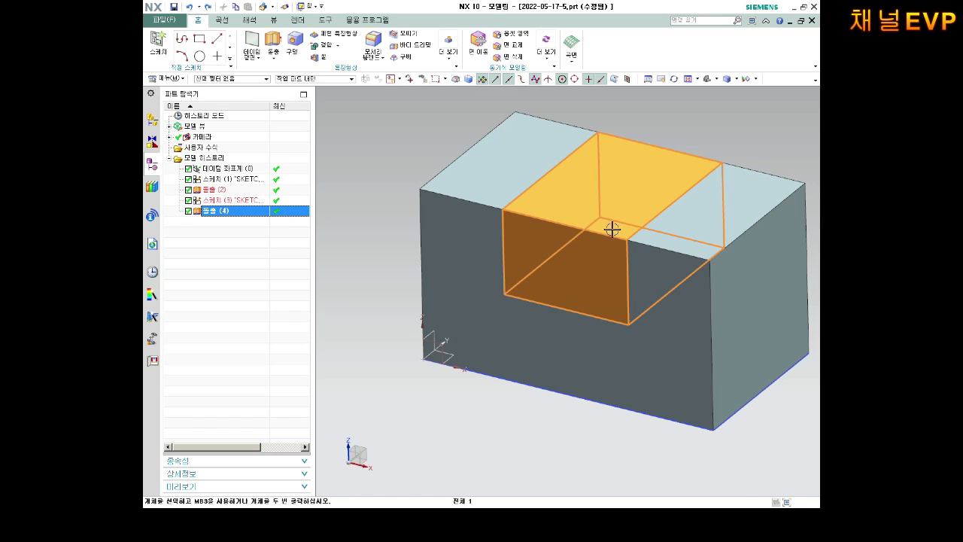
{"action": "scroll", "coordinate": [613, 229], "scroll_direction": "down", "scroll_amount": 3}
{"action": "scroll", "coordinate": [711, 218], "scroll_direction": "up", "scroll_amount": 2}
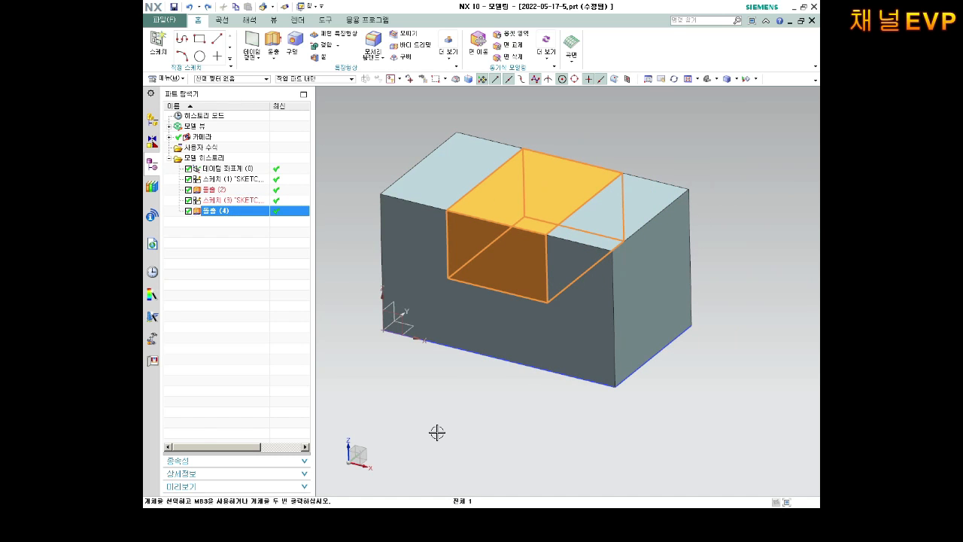
{"action": "left_click", "coordinate": [251, 230]}
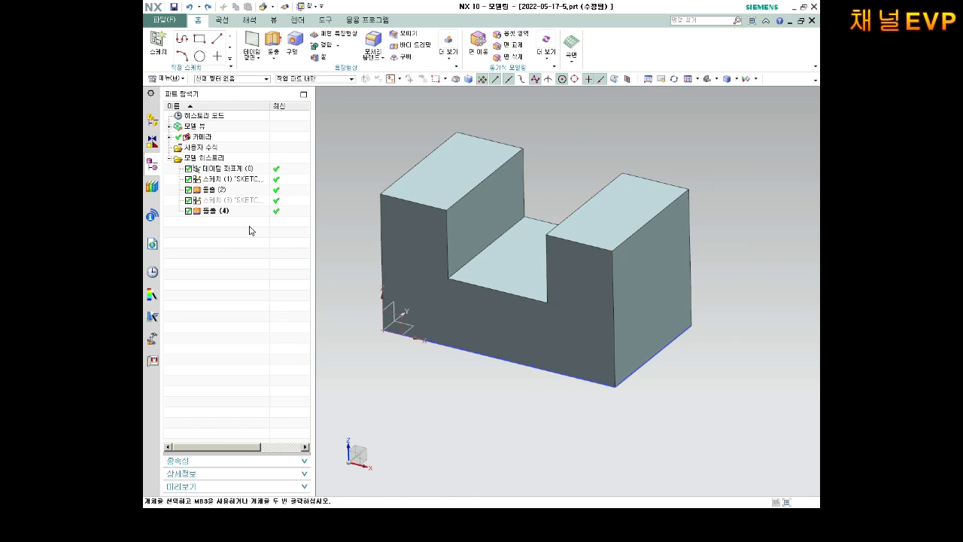
Assign the Red face color to the slot's extrusion feature
{"action": "left_click", "coordinate": [217, 211]}
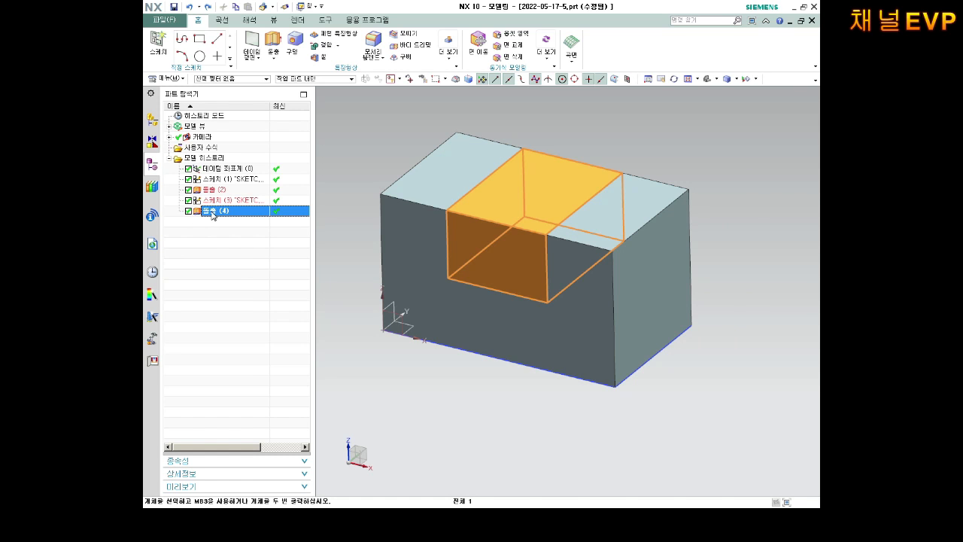
{"action": "right_click", "coordinate": [213, 215]}
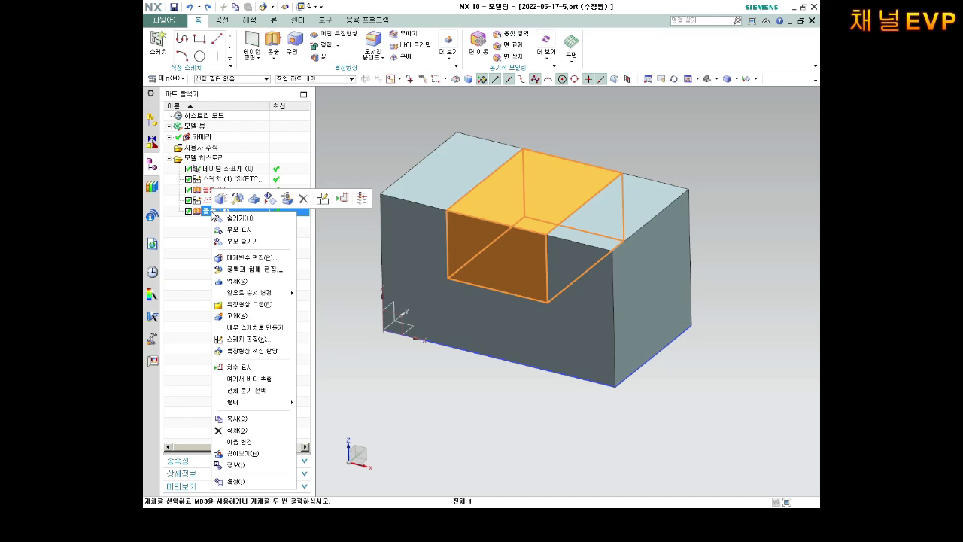
{"action": "left_click", "coordinate": [269, 350]}
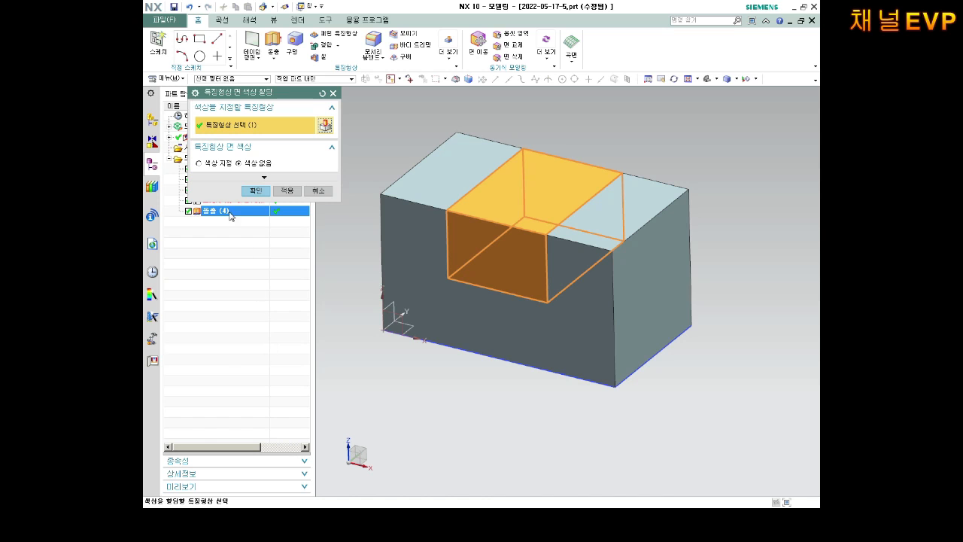
{"action": "left_click", "coordinate": [211, 163]}
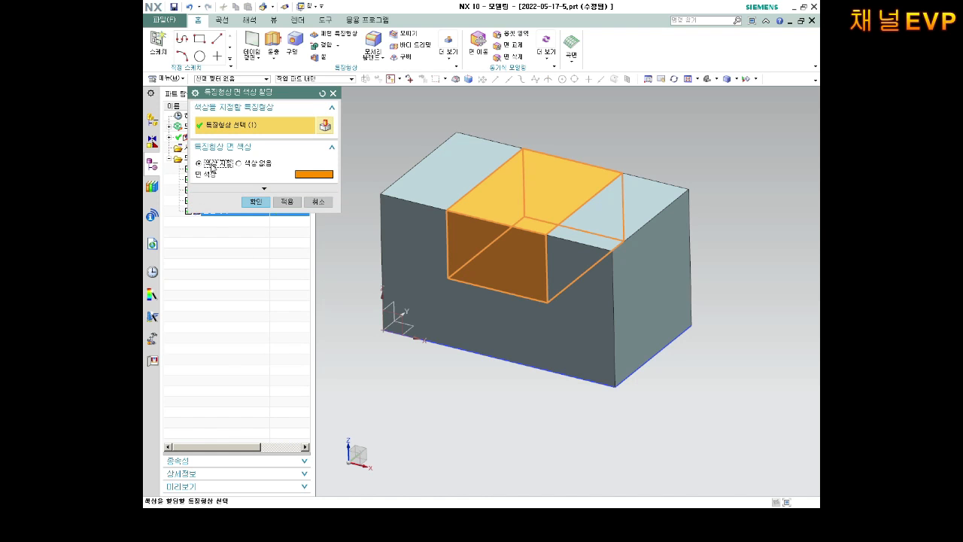
{"action": "left_click", "coordinate": [314, 174]}
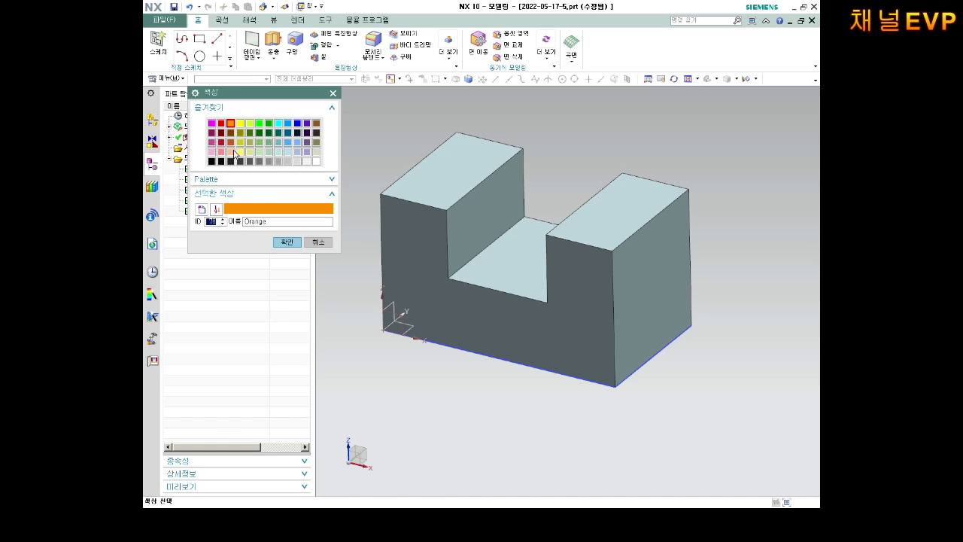
{"action": "left_click", "coordinate": [221, 124]}
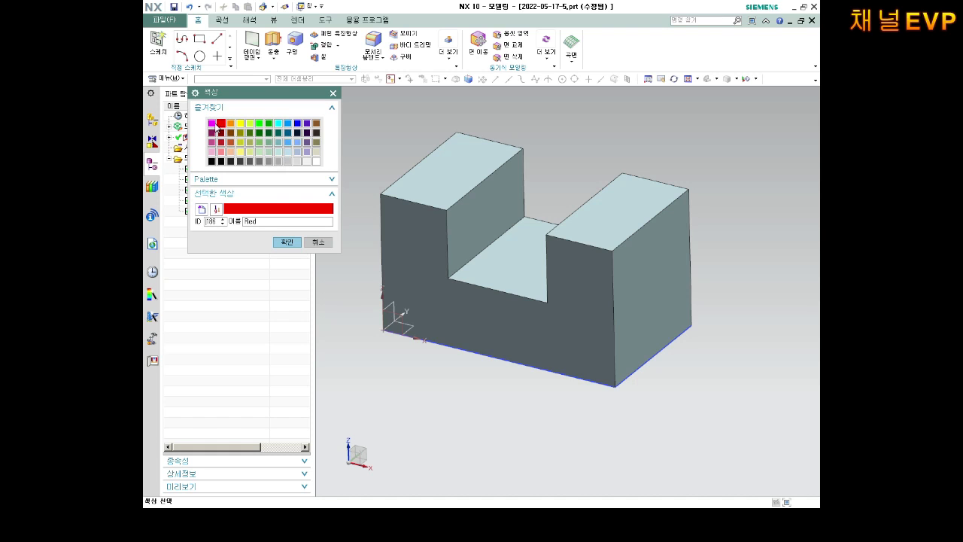
{"action": "left_click", "coordinate": [287, 241]}
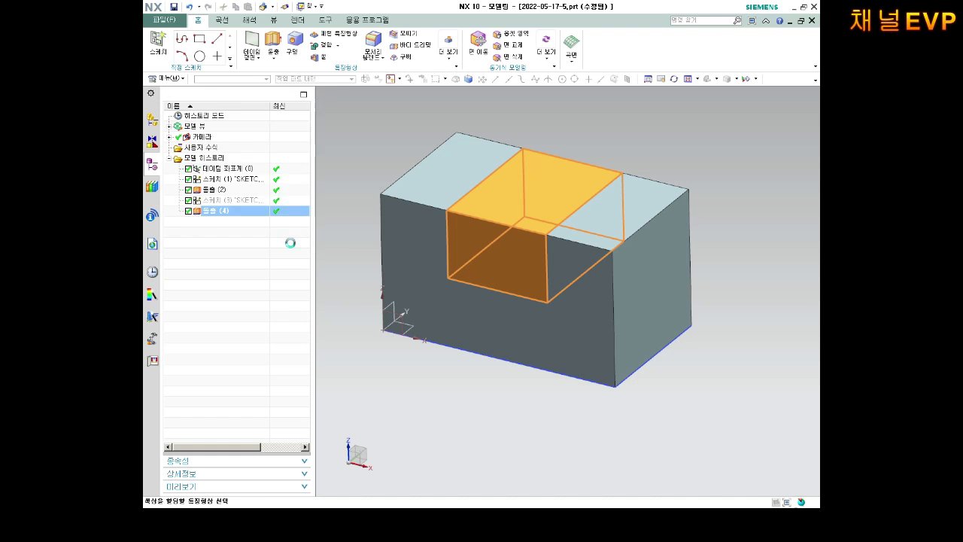
{"action": "left_click", "coordinate": [256, 201]}
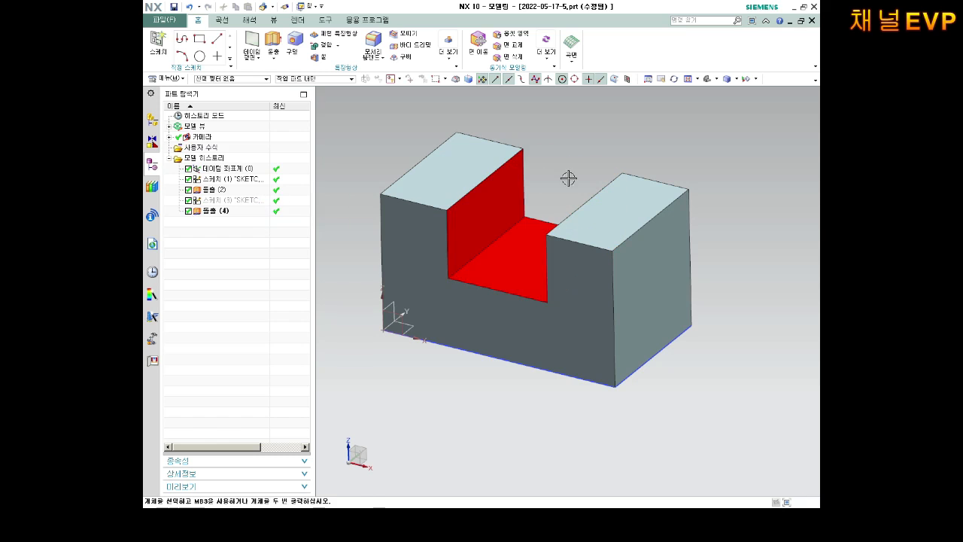
{"action": "middle_click_drag", "start_coordinate": [568, 178], "coordinate": [470, 179]}
{"action": "middle_click_drag", "start_coordinate": [560, 202], "coordinate": [574, 202]}
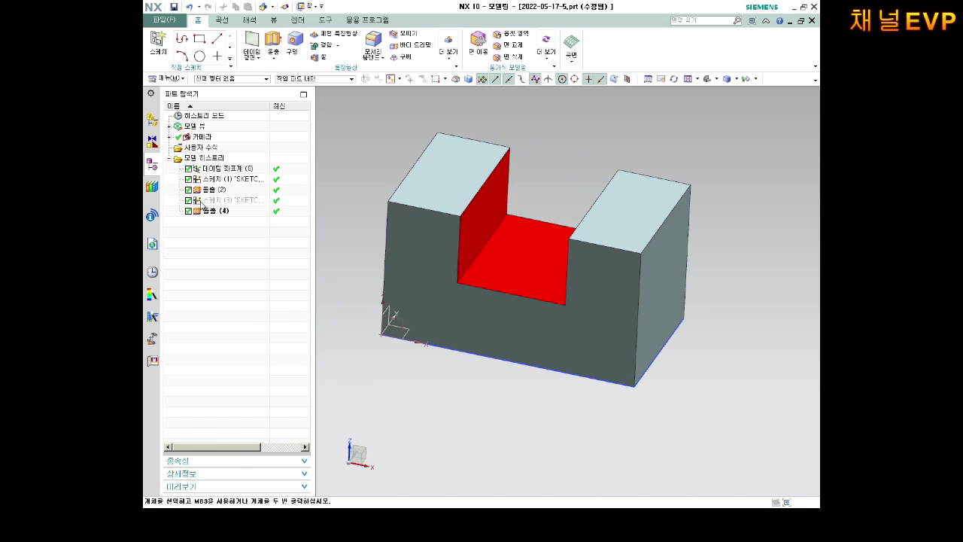
Assign the red face color to the block's base extrusion feature
{"action": "double_click", "coordinate": [213, 189]}
{"action": "right_click", "coordinate": [212, 188]}
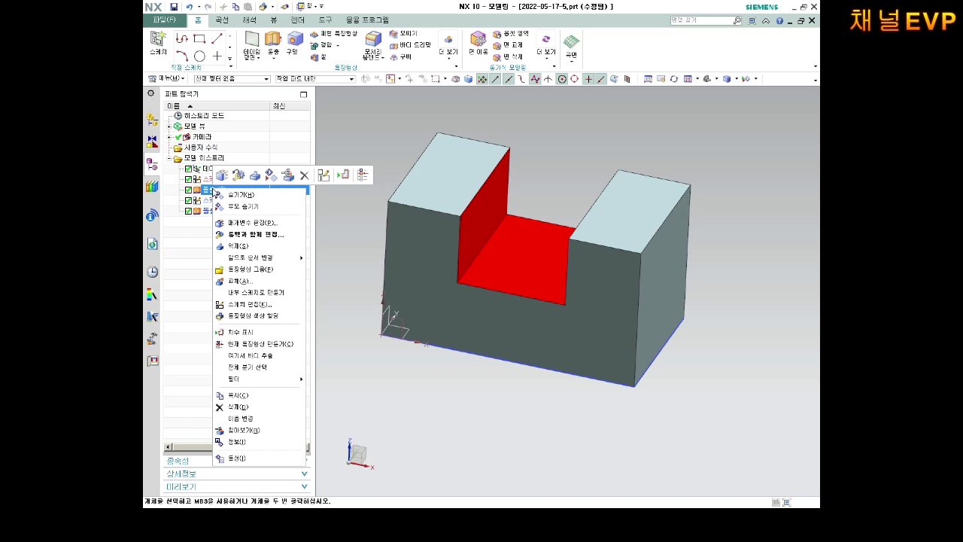
{"action": "left_click", "coordinate": [263, 318]}
{"action": "left_click", "coordinate": [210, 162]}
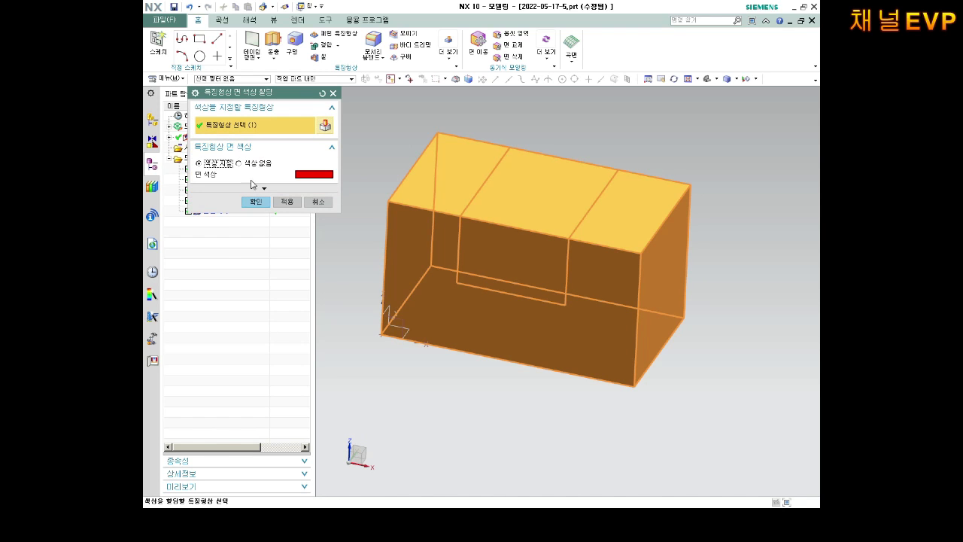
{"action": "left_click", "coordinate": [256, 202]}
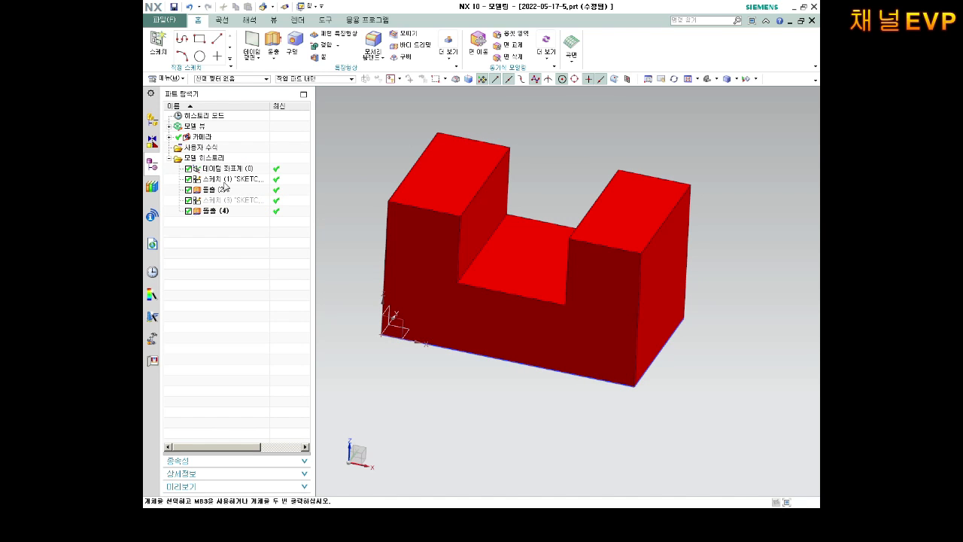
Change the face color of the block's base extrusion feature to green
{"action": "right_click", "coordinate": [215, 189]}
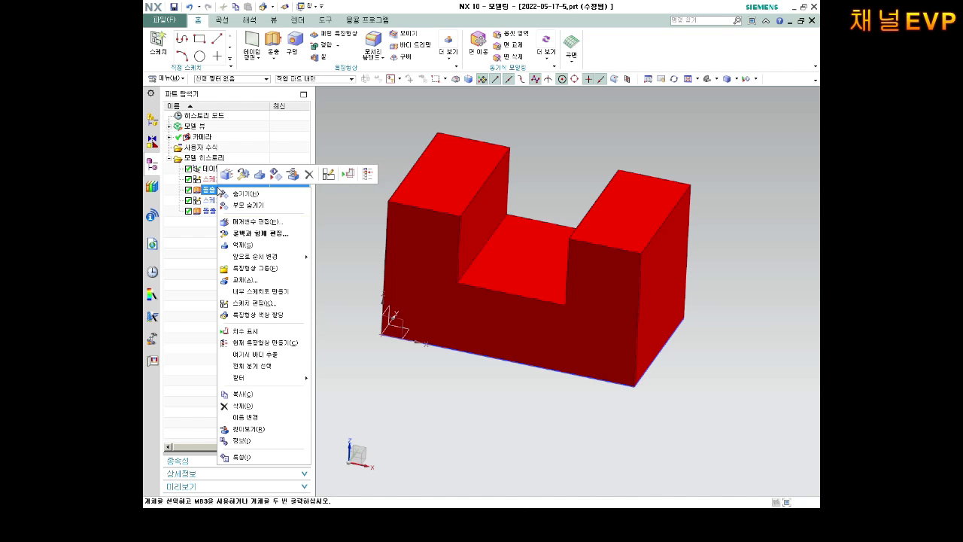
{"action": "left_click", "coordinate": [258, 315]}
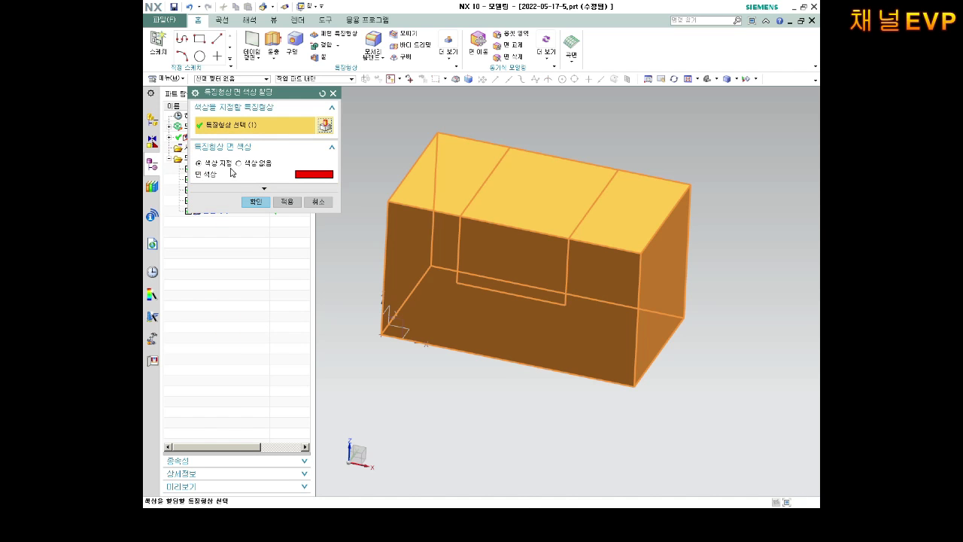
{"action": "left_click", "coordinate": [295, 173]}
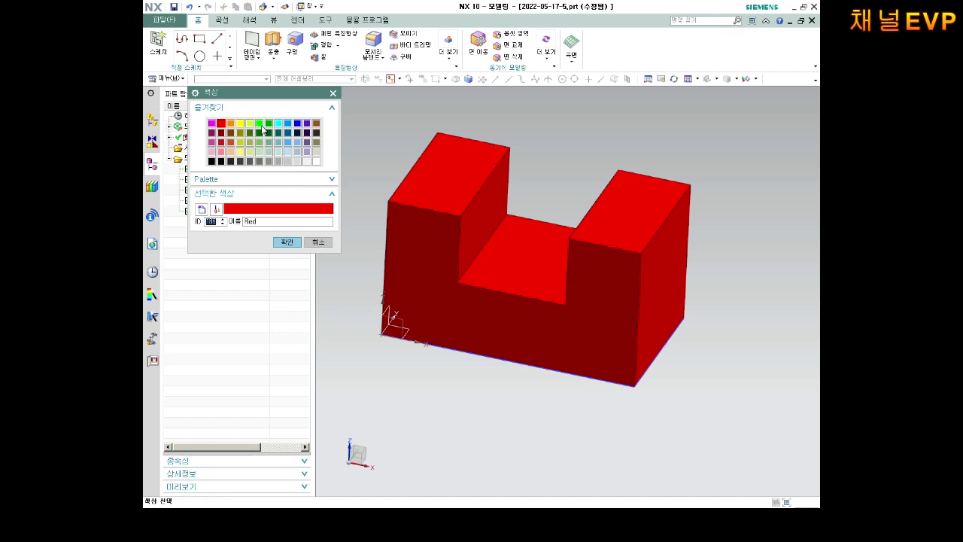
{"action": "left_click", "coordinate": [269, 126]}
{"action": "left_click", "coordinate": [287, 241]}
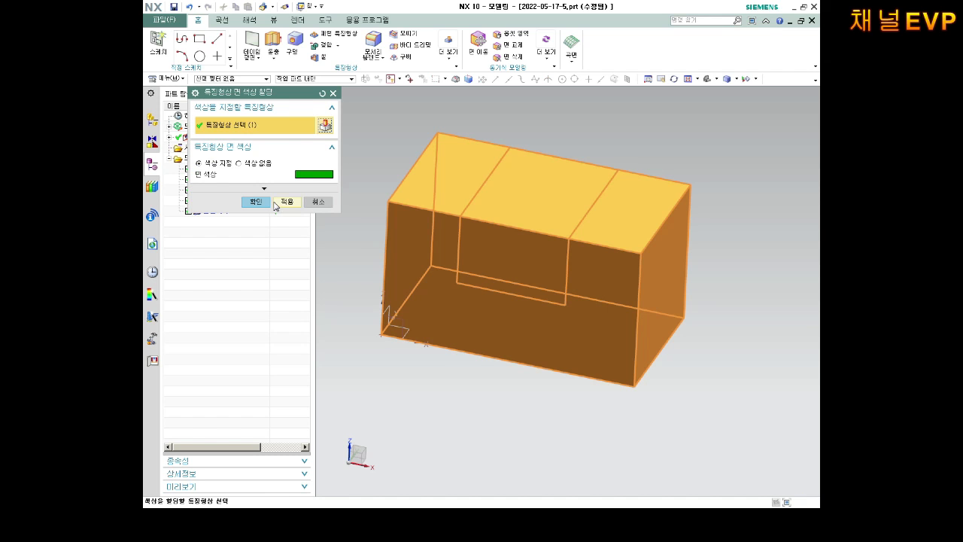
{"action": "left_click", "coordinate": [257, 202]}
Hide the block's base sketch so that only the solid body is displayed
{"action": "middle_click_drag", "start_coordinate": [608, 268], "coordinate": [609, 212]}
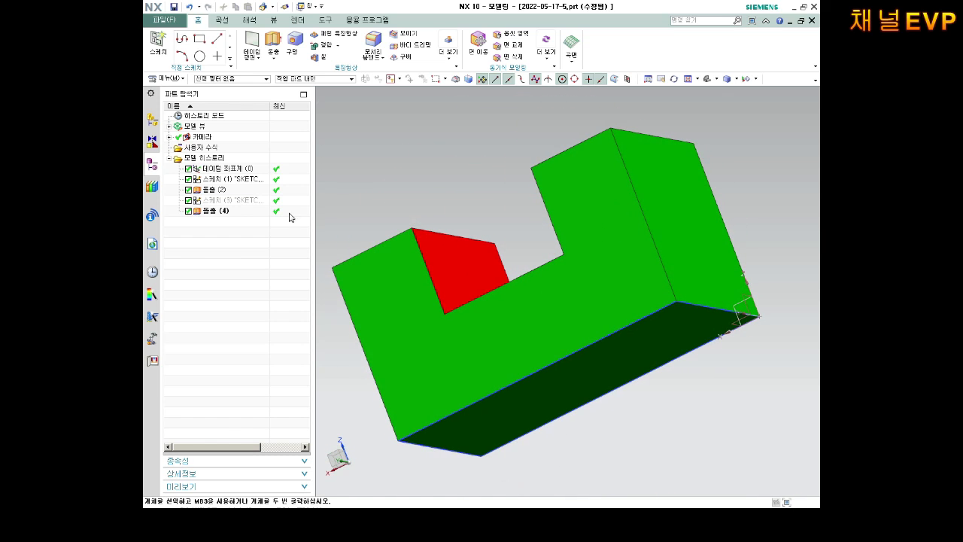
{"action": "right_click", "coordinate": [224, 177]}
{"action": "left_click", "coordinate": [287, 164]}
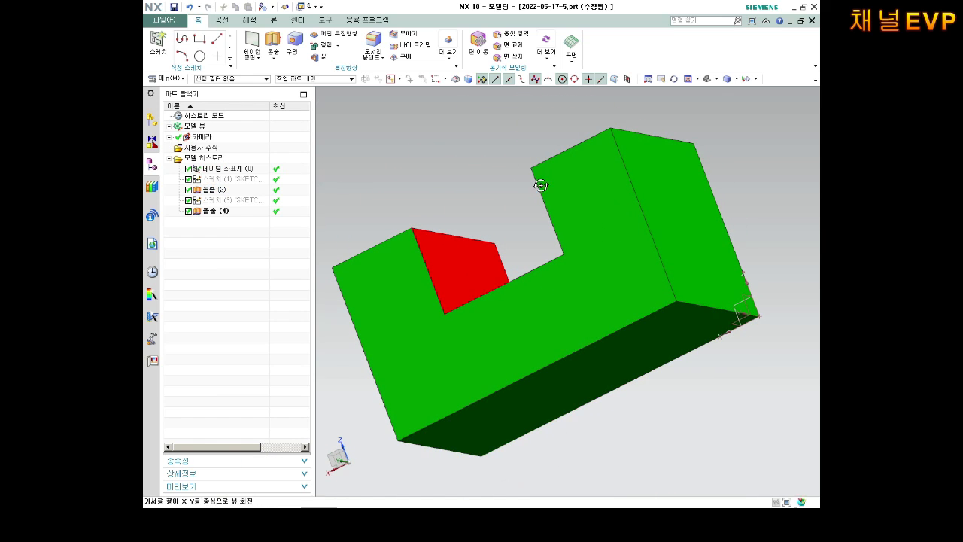
Save the finished slotted block to its existing part file, 2022-05-17-5.prt
{"action": "mouse_move", "coordinate": [539, 182]}
{"action": "middle_mouse_down"}
{"action": "mouse_move", "coordinate": [454, 213]}
{"action": "mouse_move", "coordinate": [458, 198]}
{"action": "mouse_move", "coordinate": [510, 243]}
{"action": "mouse_move", "coordinate": [489, 198]}
{"action": "mouse_move", "coordinate": [481, 203]}
{"action": "middle_mouse_up"}
{"action": "left_click", "coordinate": [164, 22]}
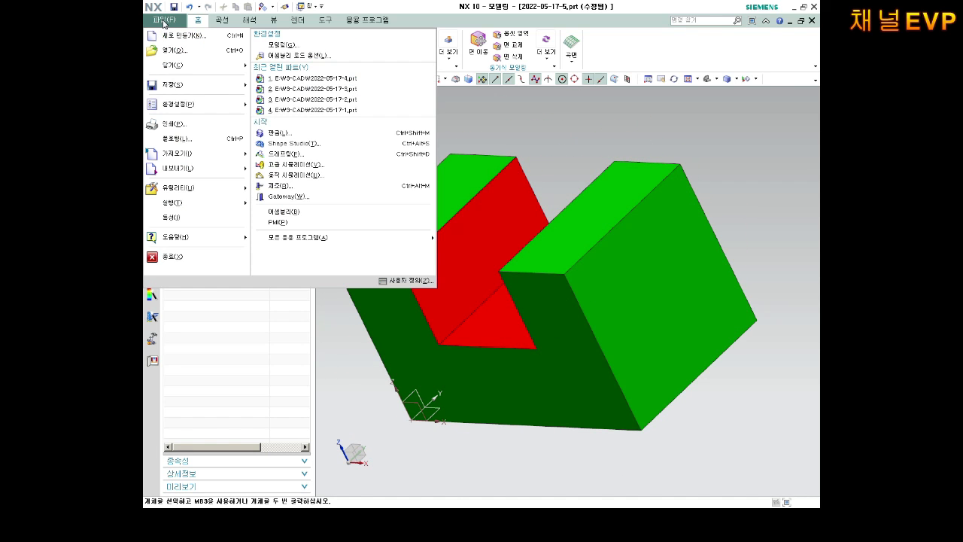
{"action": "mouse_move", "coordinate": [188, 85]}
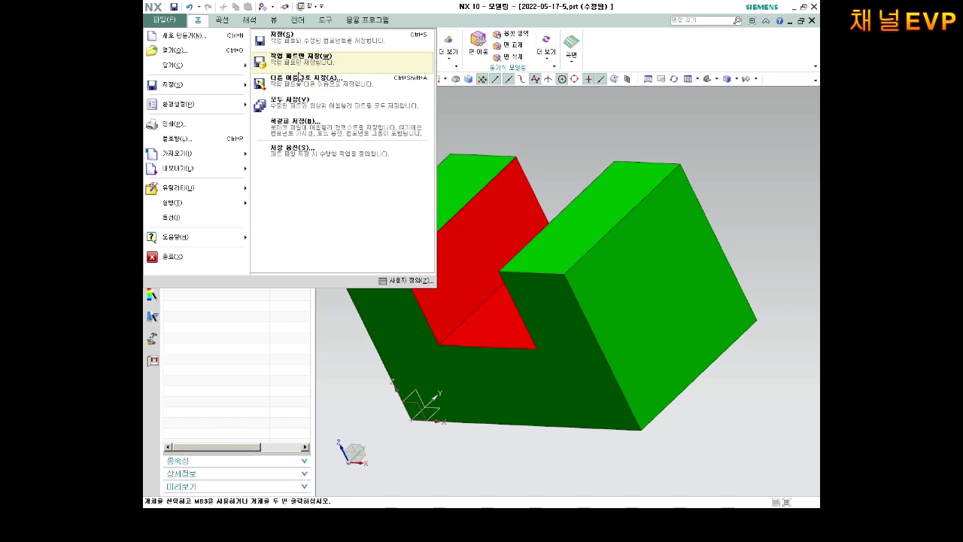
{"action": "left_click", "coordinate": [293, 44]}
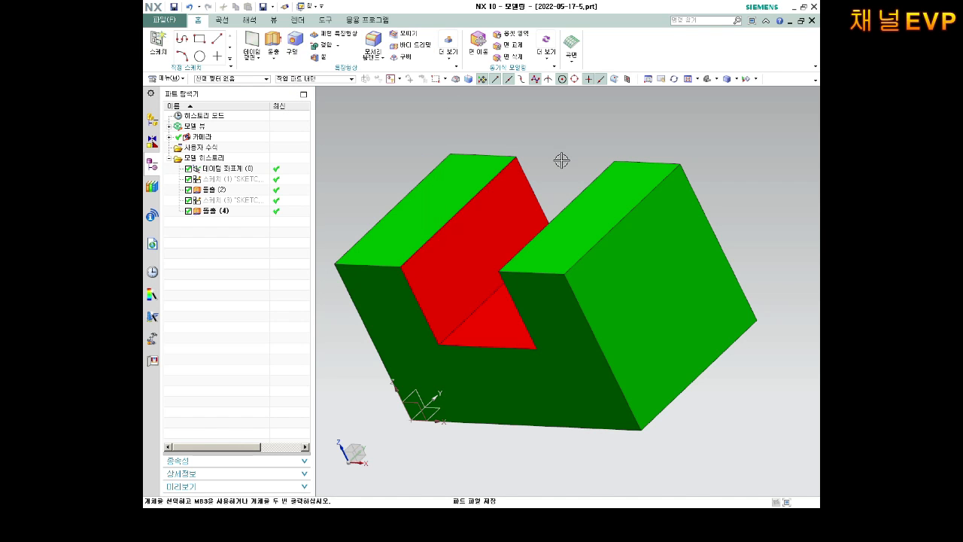
{"action": "middle_click_drag", "start_coordinate": [559, 159], "coordinate": [570, 193]}
{"action": "key", "text": "Home"}
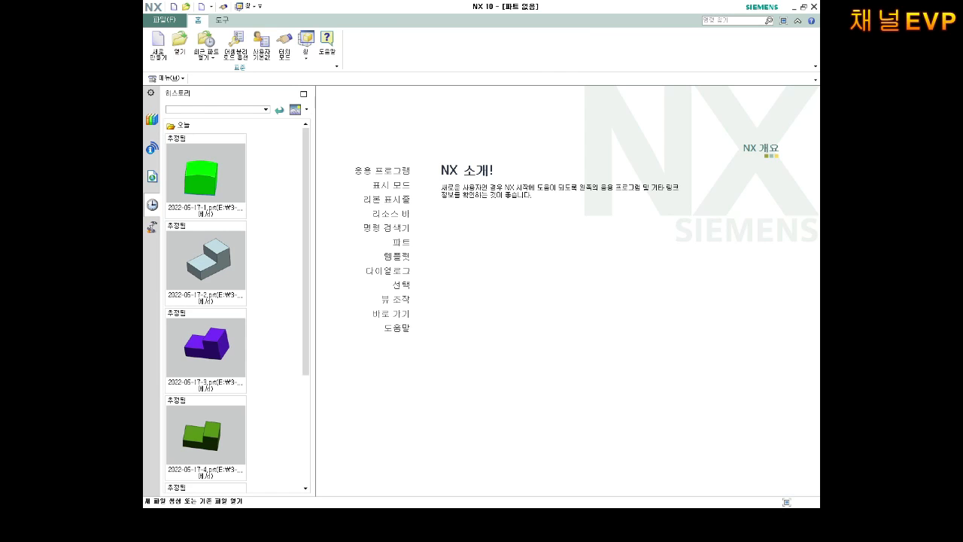
Create a new part from the millimetre Model template and name it 2022-05-17-6
{"action": "left_click", "coordinate": [157, 44]}
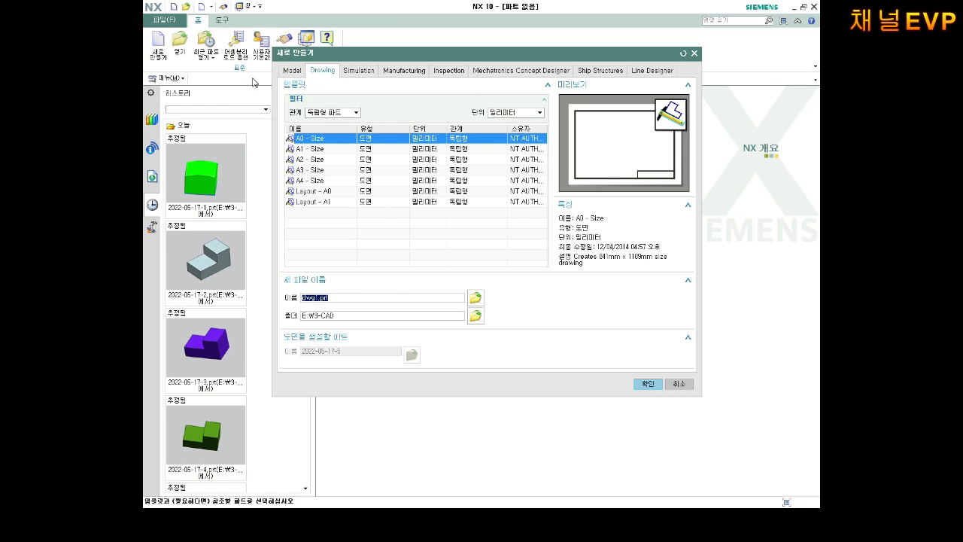
{"action": "left_click", "coordinate": [292, 70]}
{"action": "left_click", "coordinate": [344, 140]}
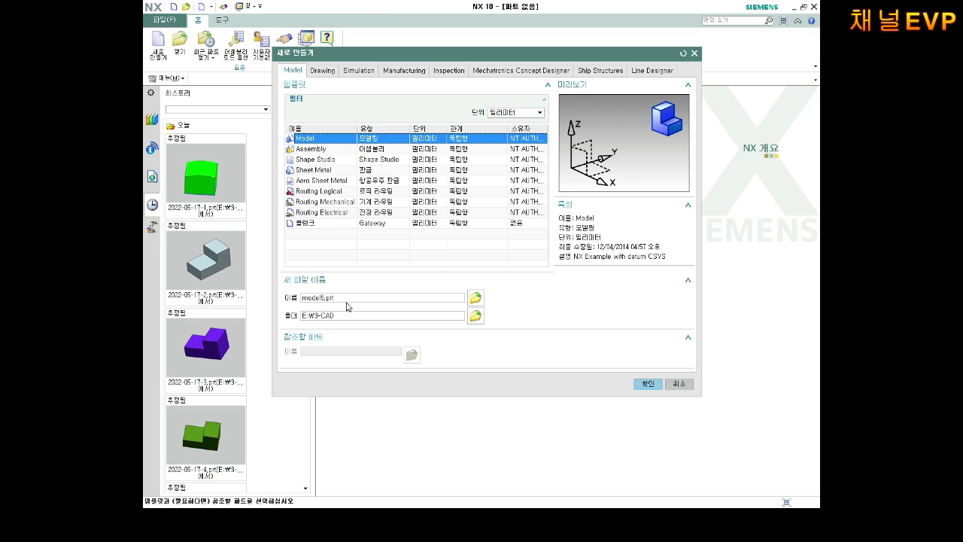
{"action": "left_click_drag", "start_coordinate": [344, 299], "coordinate": [214, 310]}
{"action": "type", "text": "2022-05-17-"}
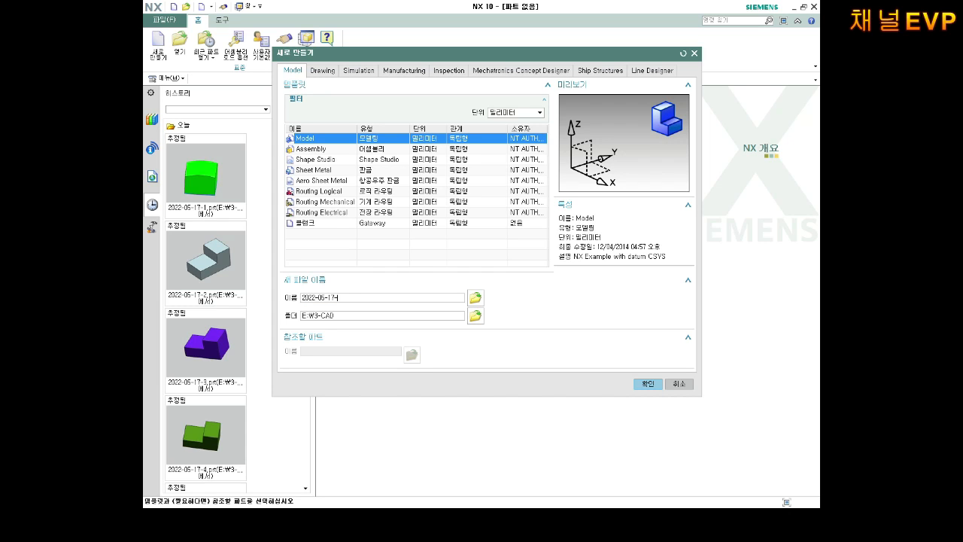
{"action": "type", "text": "6"}
{"action": "key", "text": "Return"}
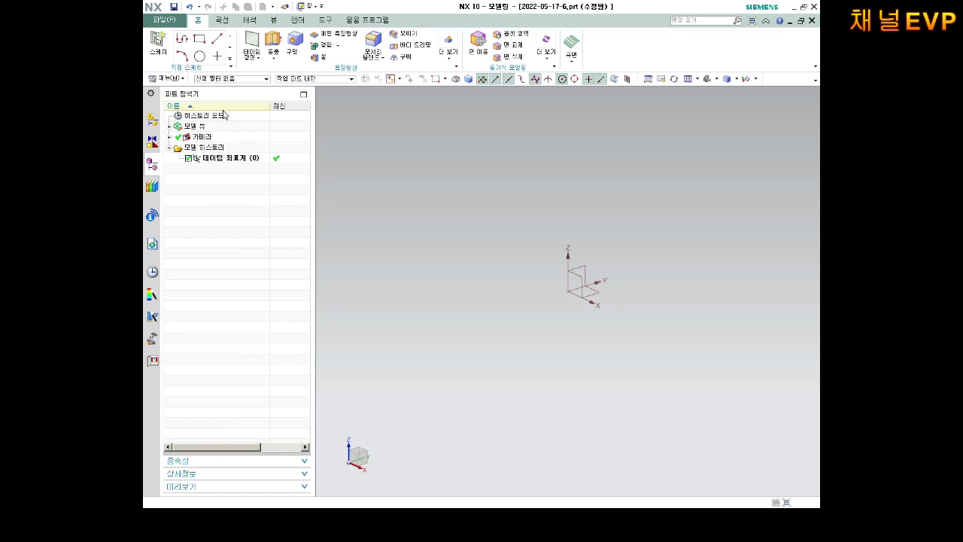
Start a sketch on the XY datum plane and draw a rectangle about 88 mm wide with one corner on the origin
{"action": "left_click", "coordinate": [158, 39]}
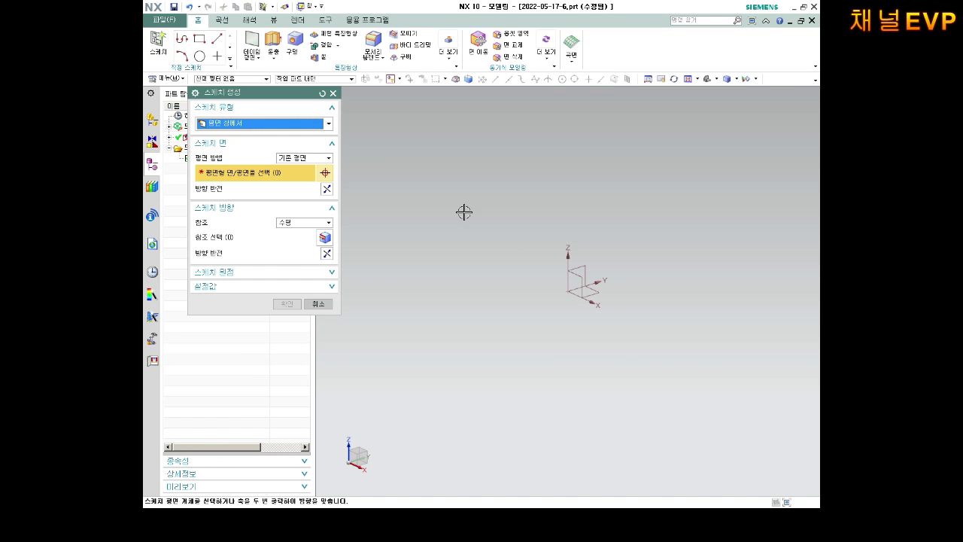
{"action": "left_click", "coordinate": [589, 293]}
{"action": "left_click", "coordinate": [285, 303]}
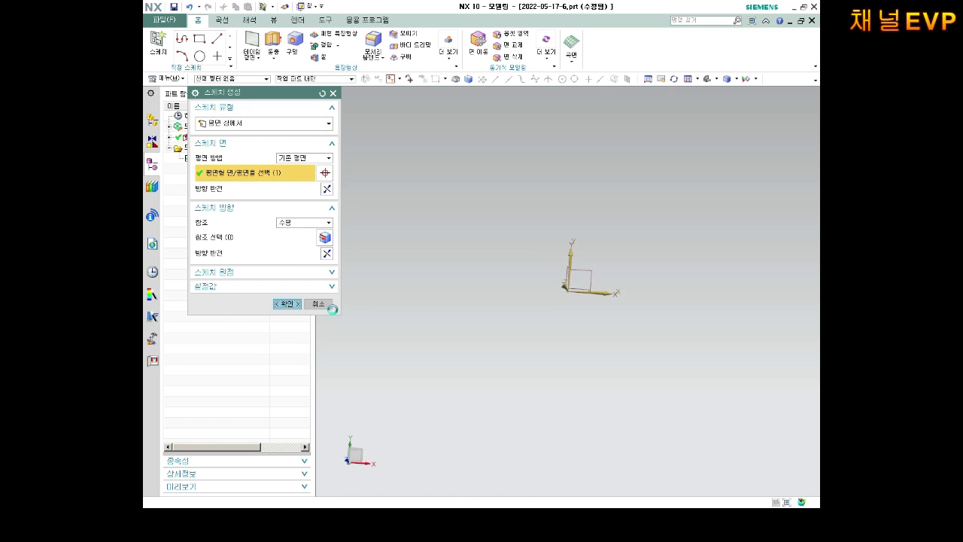
{"action": "left_click", "coordinate": [222, 39]}
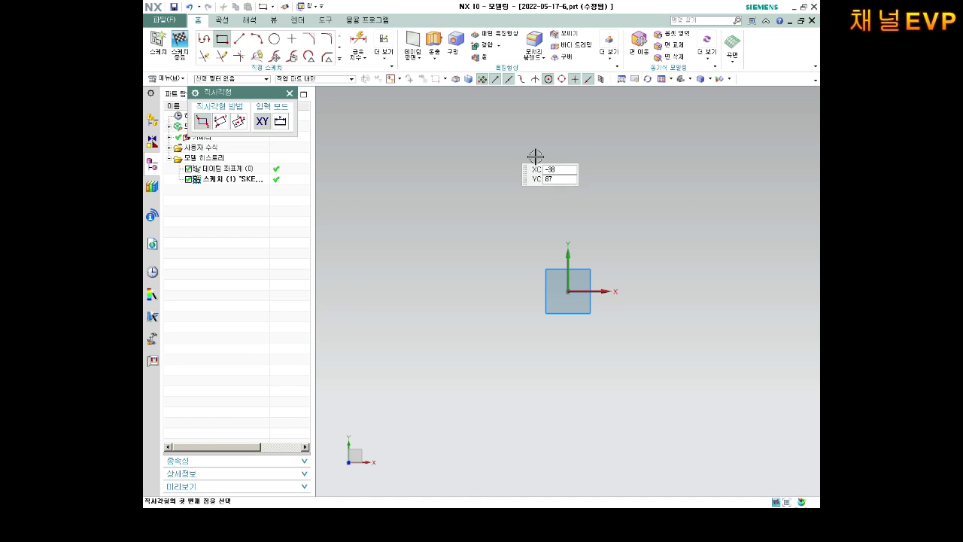
{"action": "left_click", "coordinate": [568, 291]}
{"action": "left_click", "coordinate": [715, 208]}
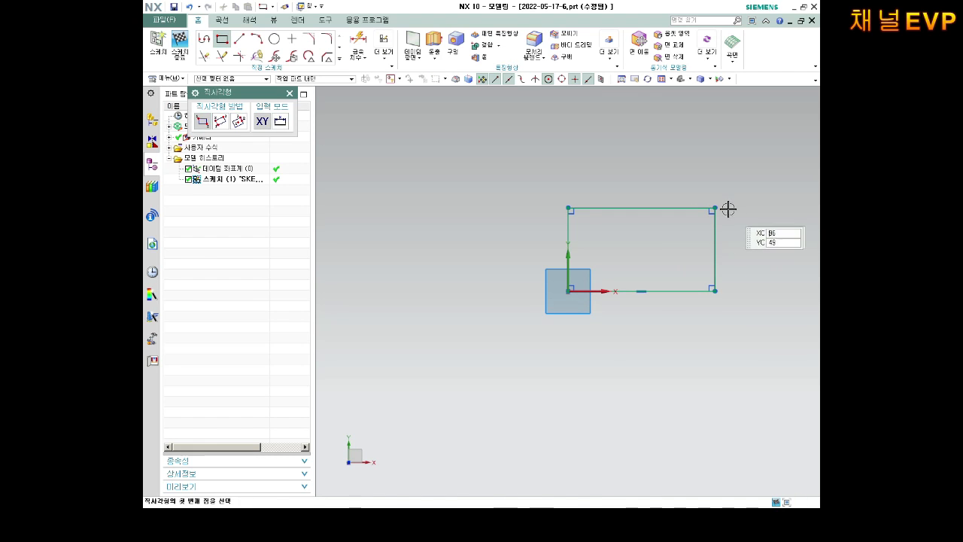
{"action": "key", "text": "Escape"}
Dimension the rectangle's edge along the X axis and set its length to 70 mm
{"action": "key", "text": "d"}
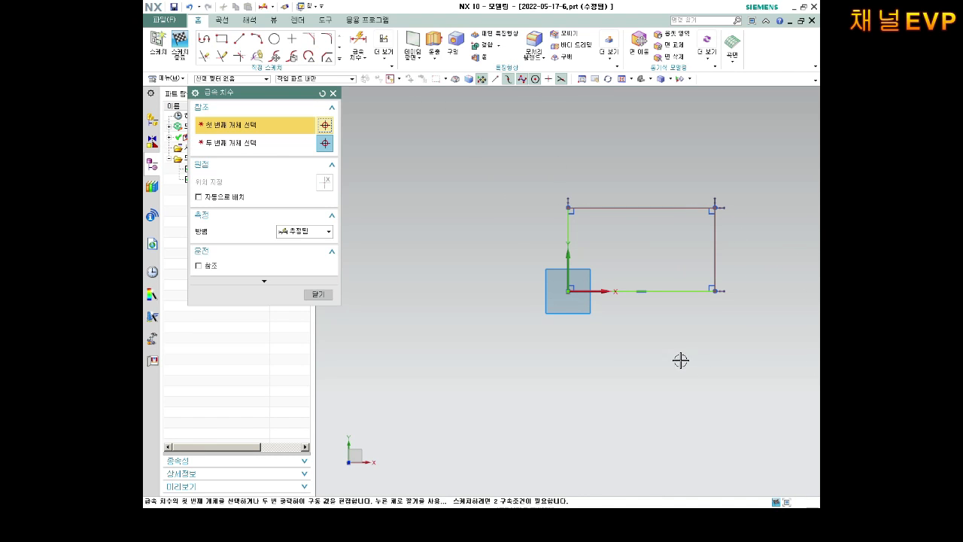
{"action": "left_click", "coordinate": [670, 290]}
{"action": "left_click", "coordinate": [671, 333]}
{"action": "type", "text": "7"}
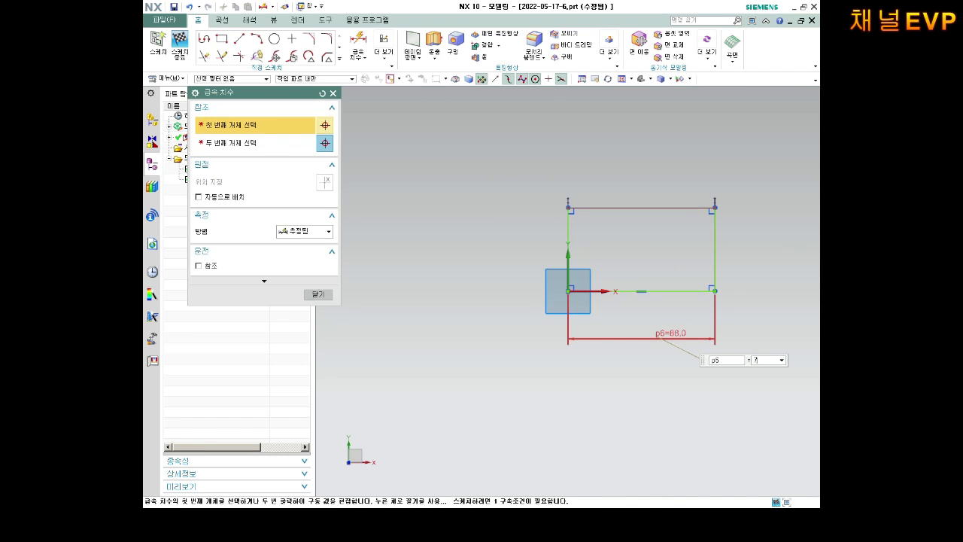
{"action": "type", "text": "0"}
{"action": "key", "text": "Return"}
Dimension the rectangle's height as 40 mm and place the 70 mm dimension closer to the rectangle
{"action": "left_click", "coordinate": [565, 233]}
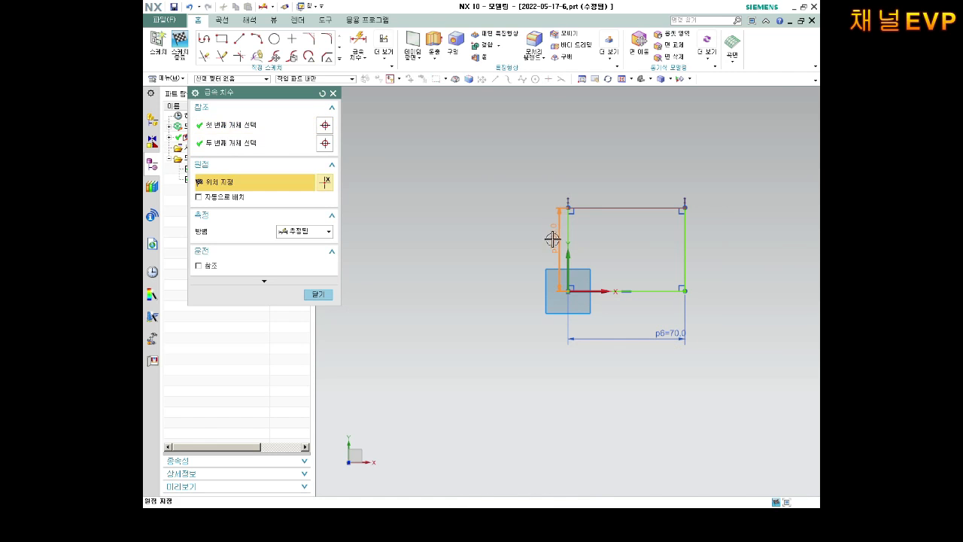
{"action": "left_click", "coordinate": [552, 239]}
{"action": "type", "text": "40"}
{"action": "key", "text": "Return"}
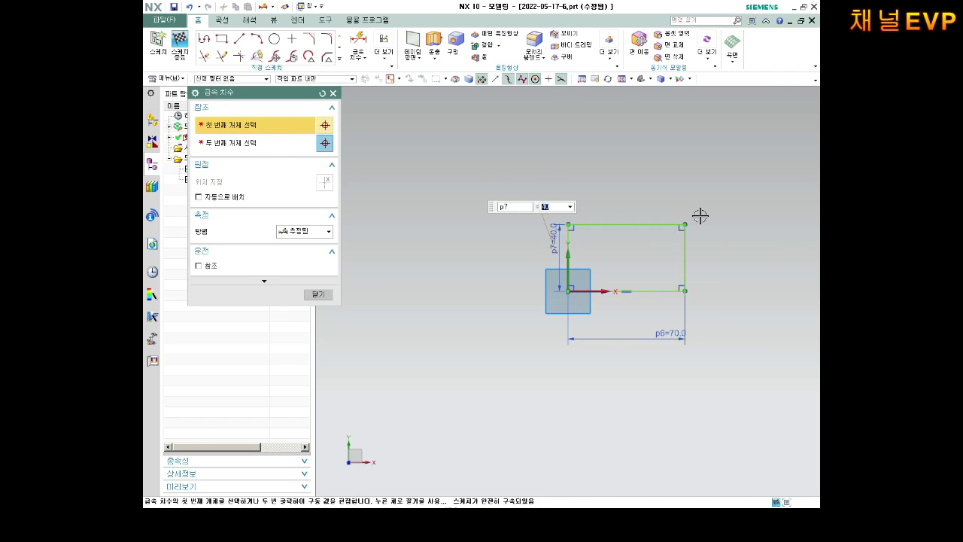
{"action": "key", "text": "Escape"}
{"action": "left_click_drag", "start_coordinate": [672, 334], "coordinate": [629, 307]}
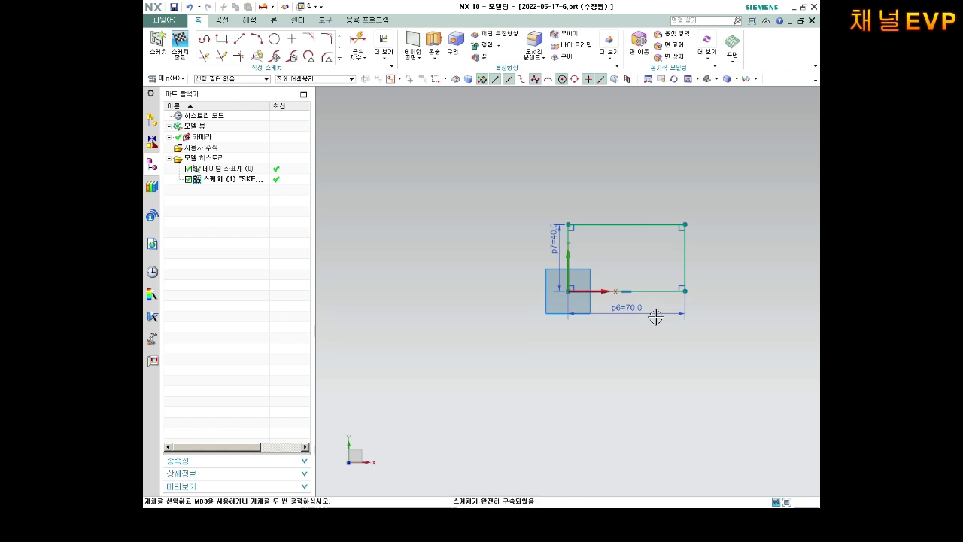
{"action": "key", "text": "ctrl+f"}
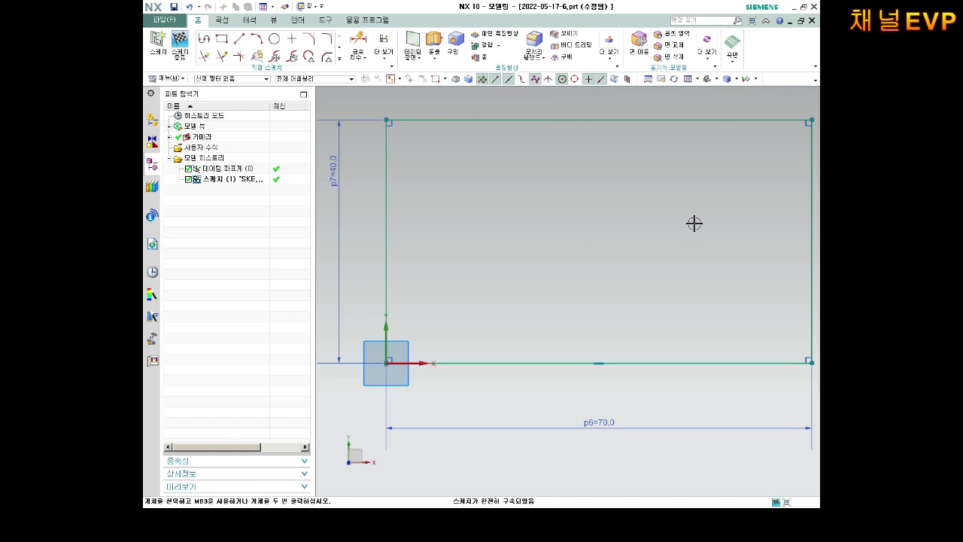
Finish the sketch and extrude the rectangle upward by 40 mm to form the solid base block
{"action": "left_click", "coordinate": [178, 41]}
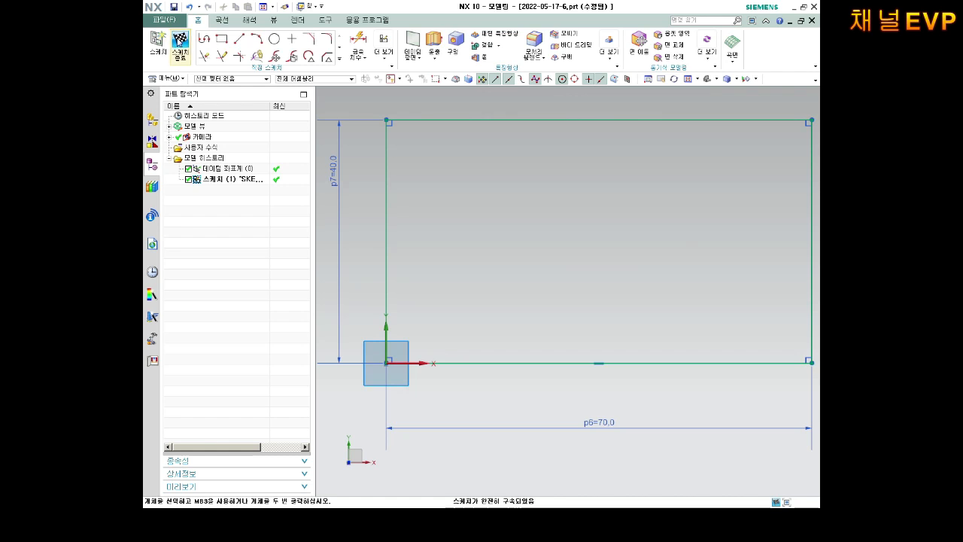
{"action": "left_click", "coordinate": [275, 43]}
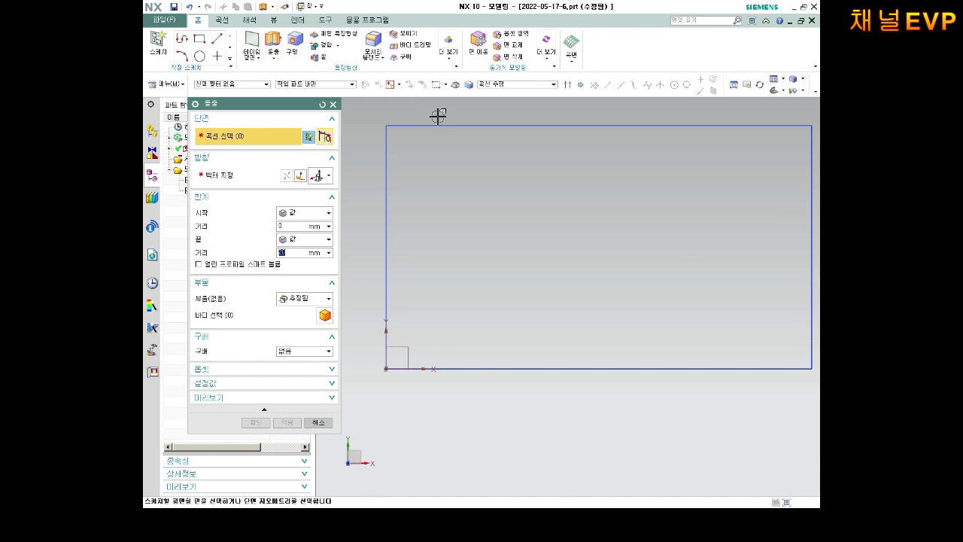
{"action": "left_click", "coordinate": [436, 120]}
{"action": "middle_click_drag", "start_coordinate": [595, 236], "coordinate": [533, 187]}
{"action": "scroll", "coordinate": [533, 187], "scroll_direction": "down", "scroll_amount": 2}
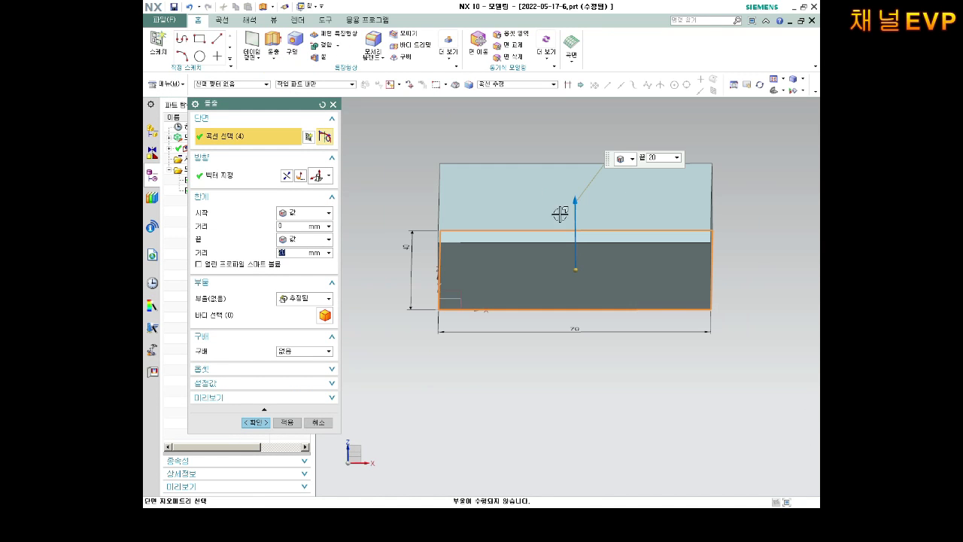
{"action": "type", "text": "40"}
{"action": "key", "text": "Return"}
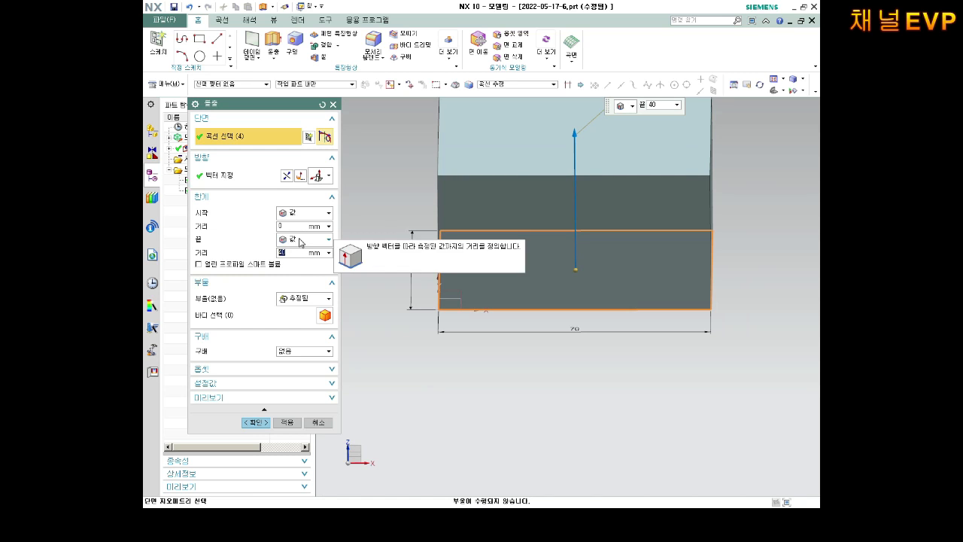
{"action": "left_click", "coordinate": [256, 422]}
{"action": "key", "text": "Home"}
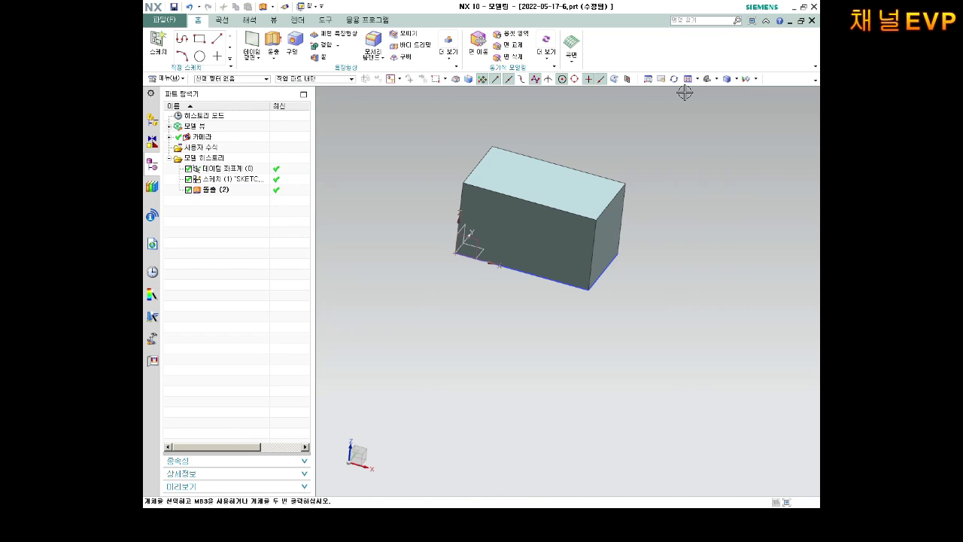
{"action": "key", "text": "ctrl+f"}
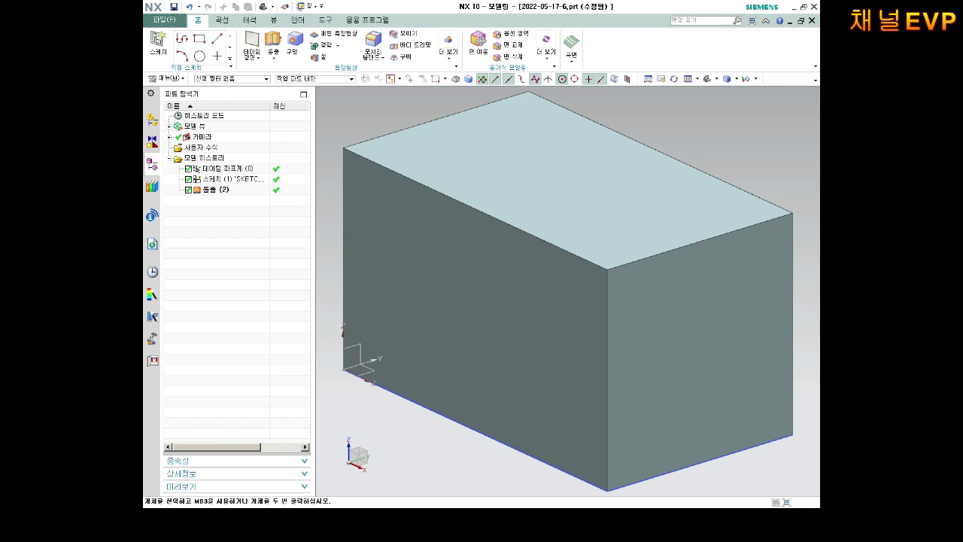
{"action": "left_click", "coordinate": [524, 139]}
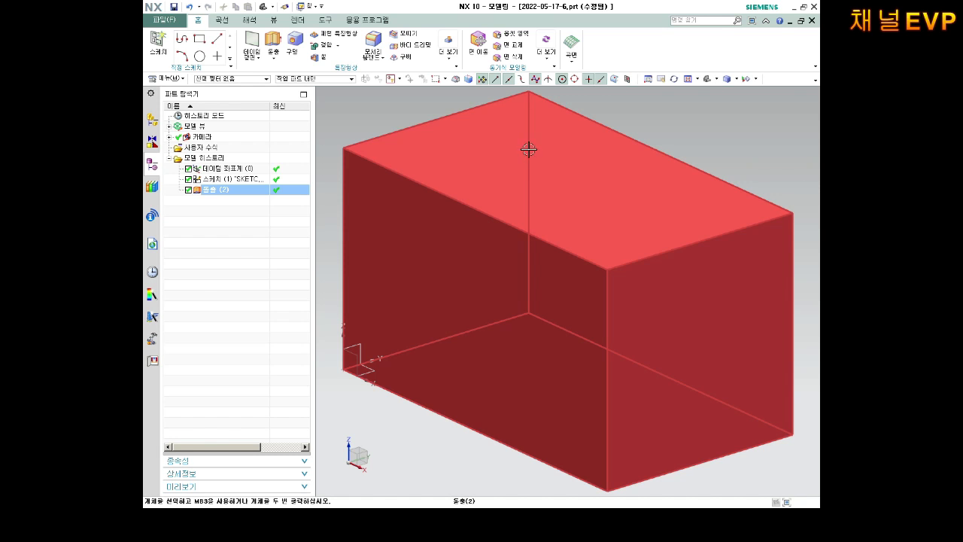
{"action": "scroll", "coordinate": [539, 177], "scroll_direction": "down", "scroll_amount": 2}
{"action": "key", "text": "Escape"}
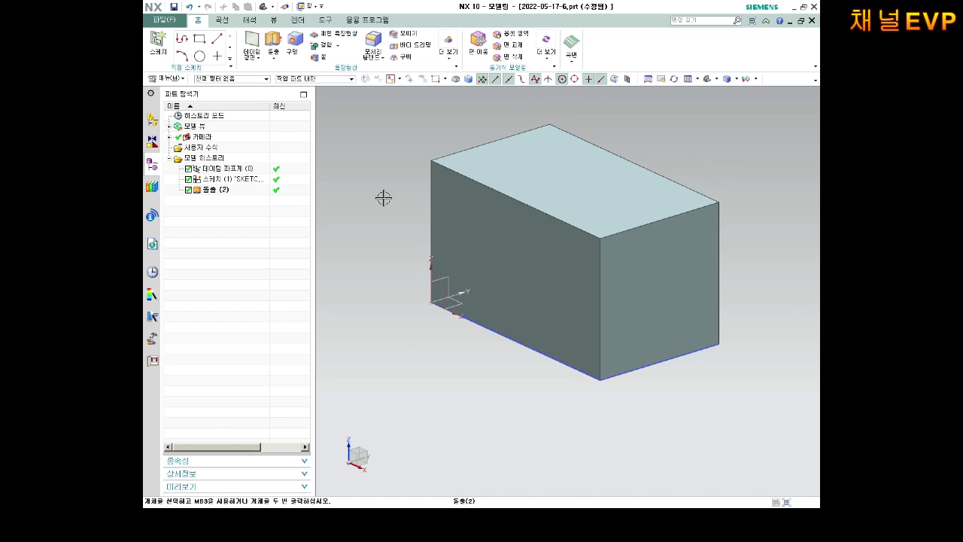
Start a sketch on the block's square end face and draw a closed triangle at its upper corner, about 17 mm along the top edge
{"action": "left_click", "coordinate": [157, 41]}
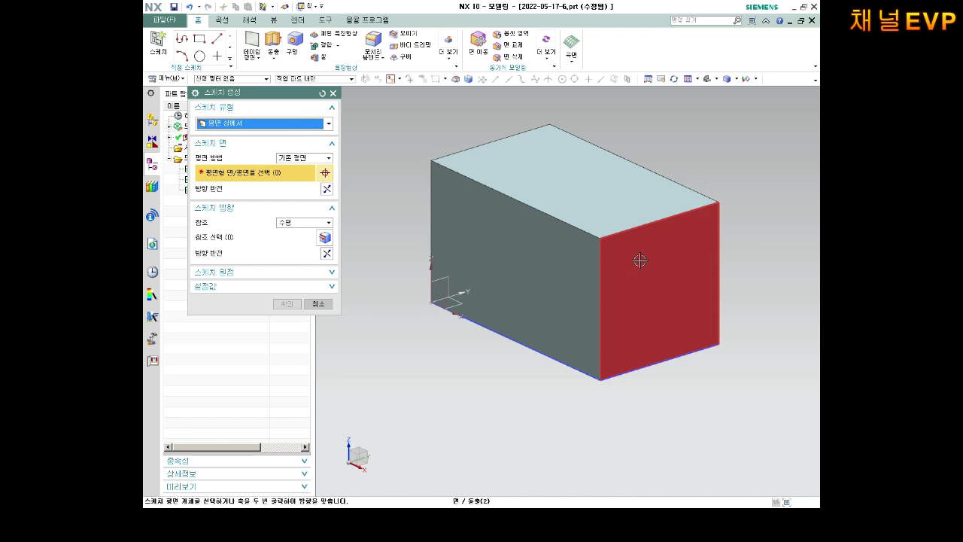
{"action": "left_click", "coordinate": [638, 258]}
{"action": "left_click", "coordinate": [287, 304]}
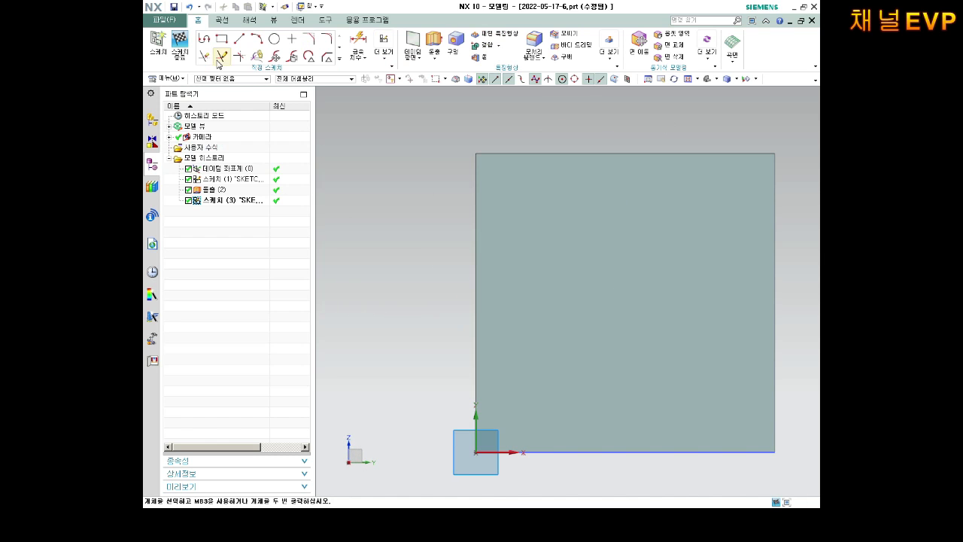
{"action": "left_click", "coordinate": [204, 38]}
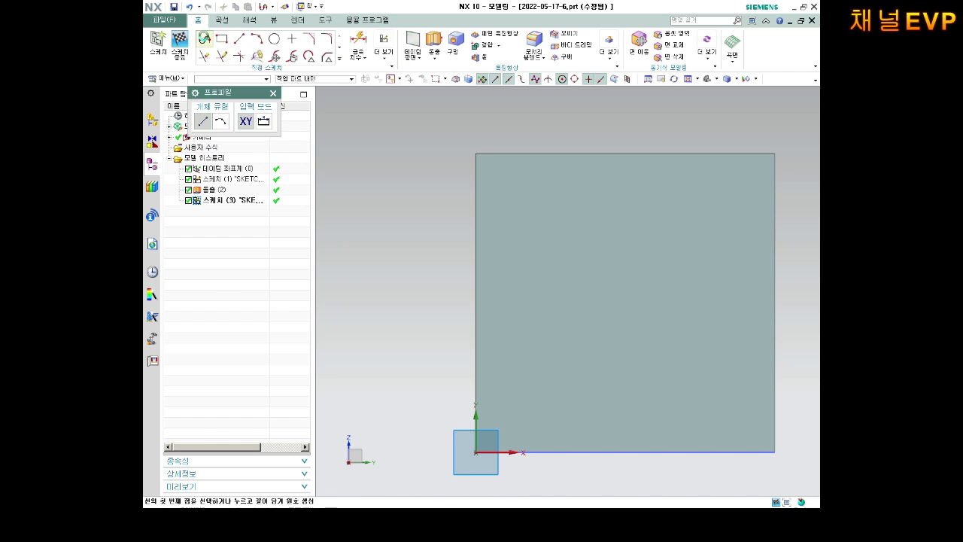
{"action": "left_click", "coordinate": [475, 259]}
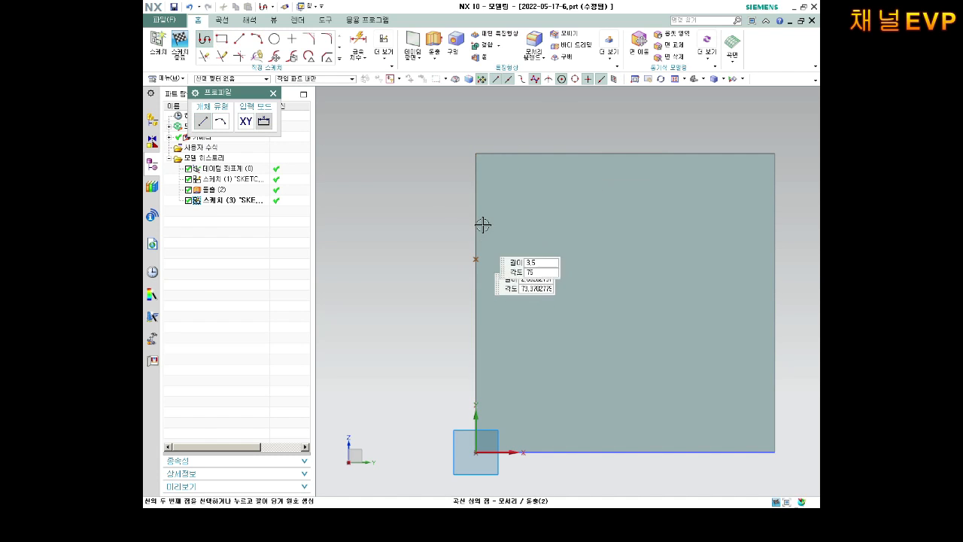
{"action": "left_click", "coordinate": [480, 155]}
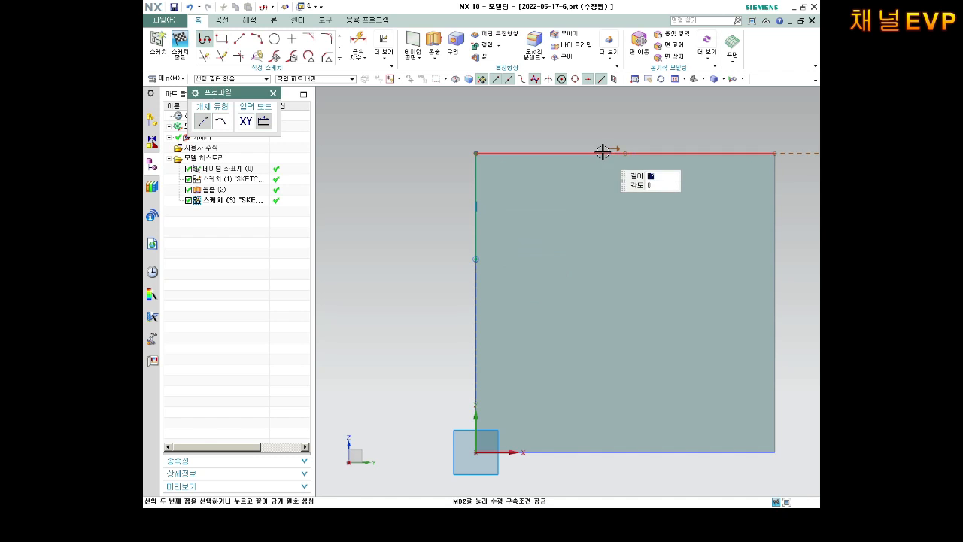
{"action": "left_click", "coordinate": [603, 152]}
{"action": "left_click", "coordinate": [476, 259]}
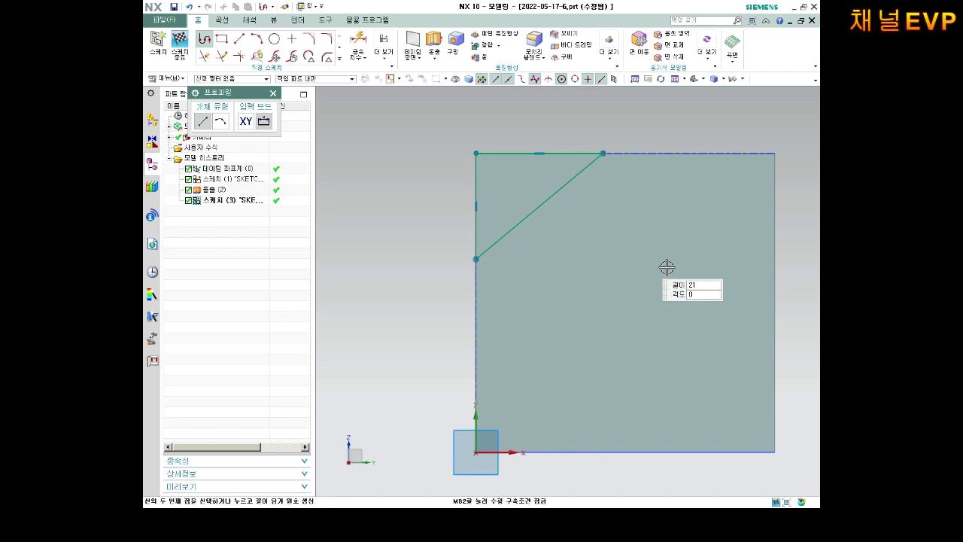
{"action": "key", "text": "Escape"}
Move the triangle's lower vertex along the face's vertical edge to a slightly higher position than drawn
{"action": "scroll", "coordinate": [504, 253], "scroll_direction": "up", "scroll_amount": 3}
{"action": "scroll", "coordinate": [505, 260], "scroll_direction": "up", "scroll_amount": 4}
{"action": "scroll", "coordinate": [367, 254], "scroll_direction": "up", "scroll_amount": 3}
{"action": "scroll", "coordinate": [360, 255], "scroll_direction": "down", "scroll_amount": 7}
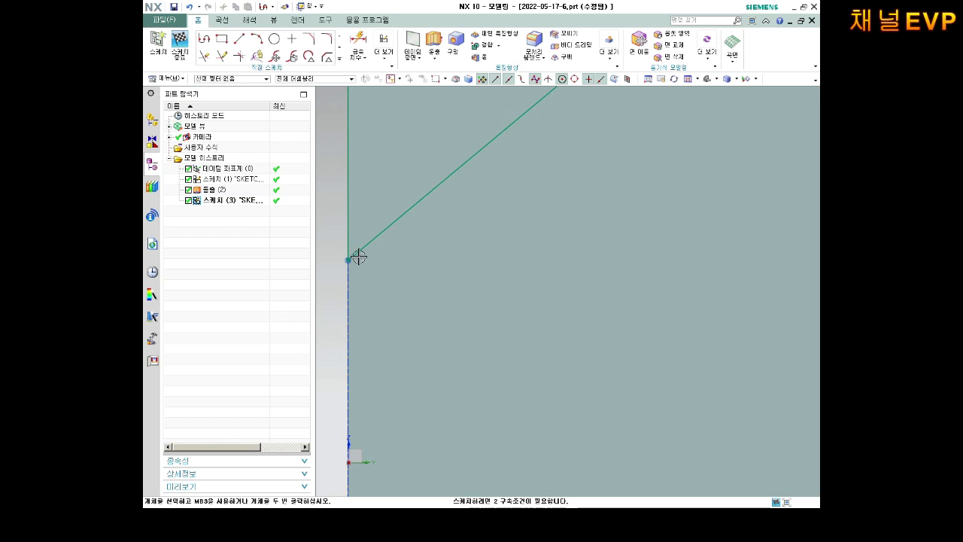
{"action": "scroll", "coordinate": [388, 244], "scroll_direction": "down", "scroll_amount": 5}
{"action": "scroll", "coordinate": [389, 242], "scroll_direction": "up", "scroll_amount": 4}
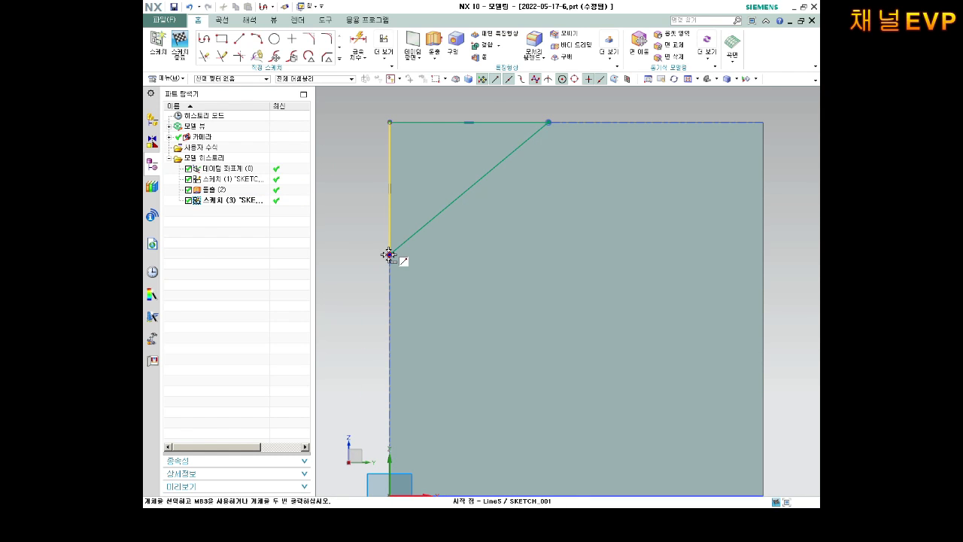
{"action": "left_click_drag", "start_coordinate": [388, 254], "coordinate": [389, 292]}
{"action": "left_click_drag", "start_coordinate": [398, 251], "coordinate": [393, 244]}
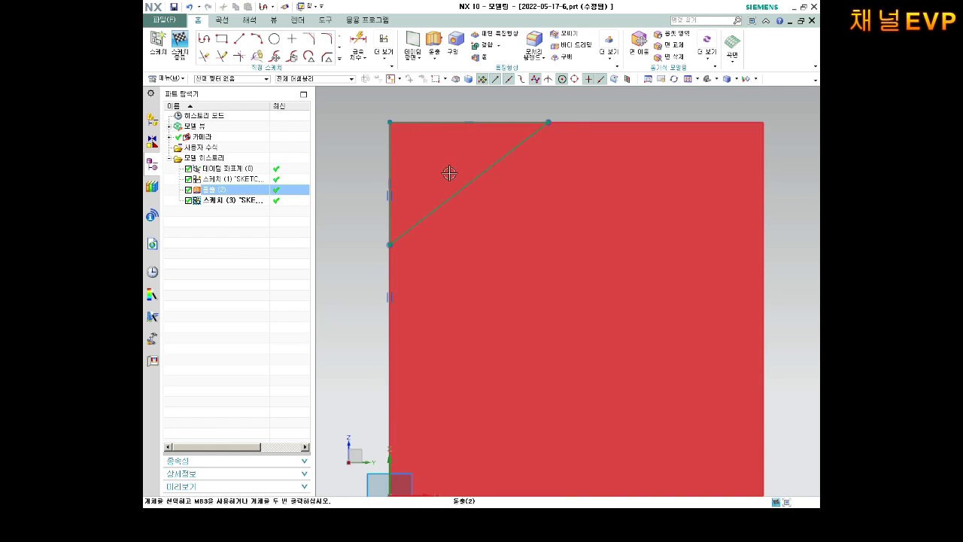
Examine the block and the triangle sketched on its end face from several viewing angles
{"action": "scroll", "coordinate": [451, 177], "scroll_direction": "down", "scroll_amount": 2}
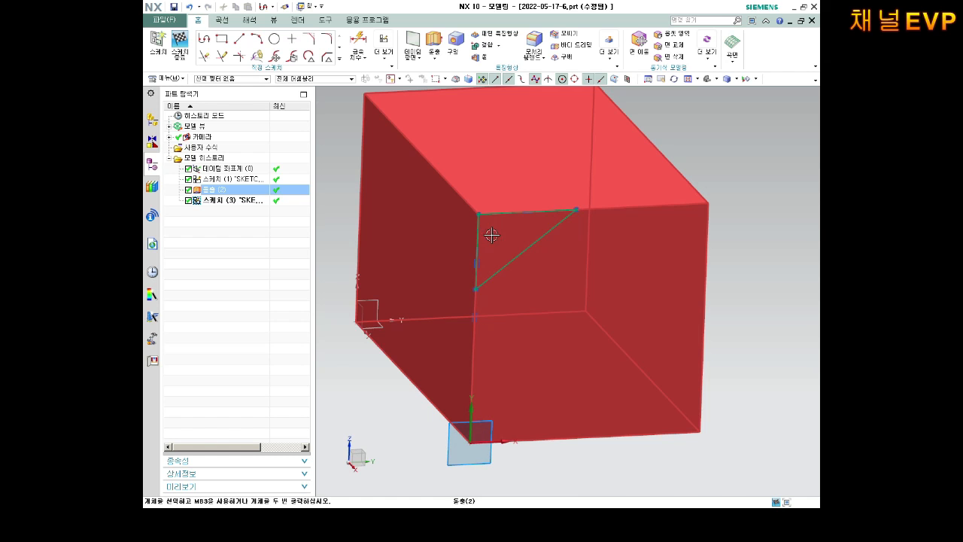
{"action": "scroll", "coordinate": [497, 249], "scroll_direction": "down", "scroll_amount": 3}
{"action": "middle_click_drag", "start_coordinate": [487, 225], "coordinate": [507, 234]}
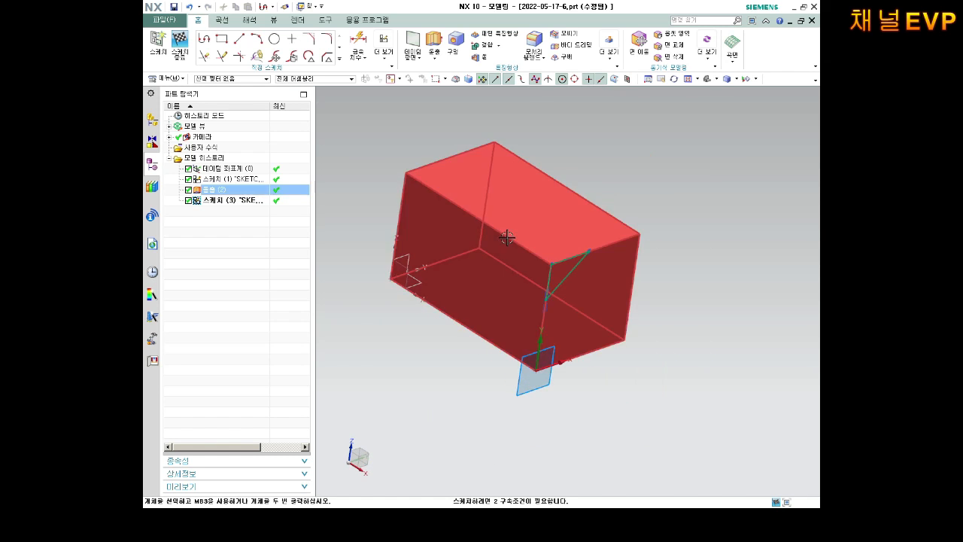
{"action": "scroll", "coordinate": [505, 229], "scroll_direction": "up", "scroll_amount": 2}
{"action": "middle_click_drag", "start_coordinate": [563, 275], "coordinate": [531, 261]}
{"action": "scroll", "coordinate": [492, 213], "scroll_direction": "up", "scroll_amount": 2}
{"action": "mouse_move", "coordinate": [488, 216]}
{"action": "middle_mouse_down"}
{"action": "mouse_move", "coordinate": [473, 201]}
{"action": "mouse_move", "coordinate": [477, 213]}
{"action": "middle_mouse_up"}
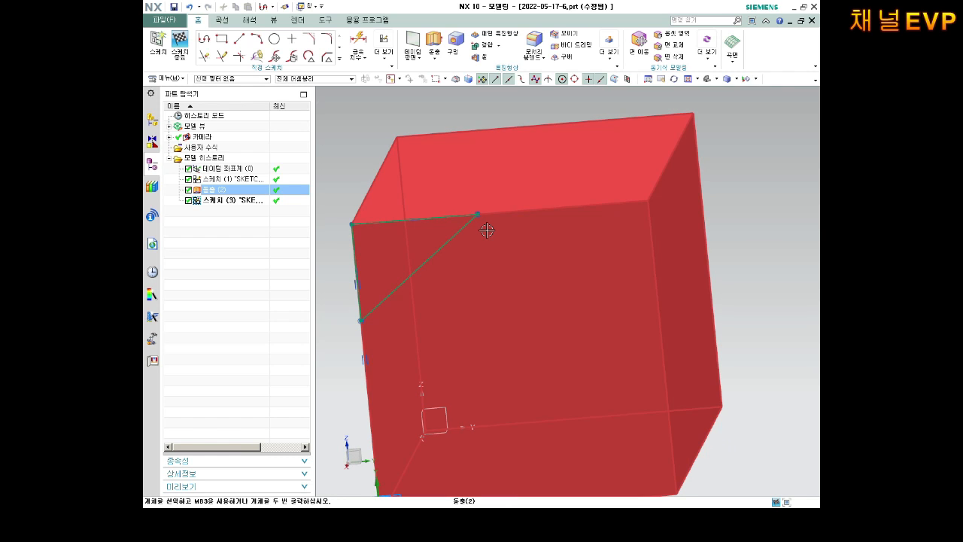
Dimension the triangle's top edge and its vertical edge on the end face as 20 mm each
{"action": "key", "text": "F8"}
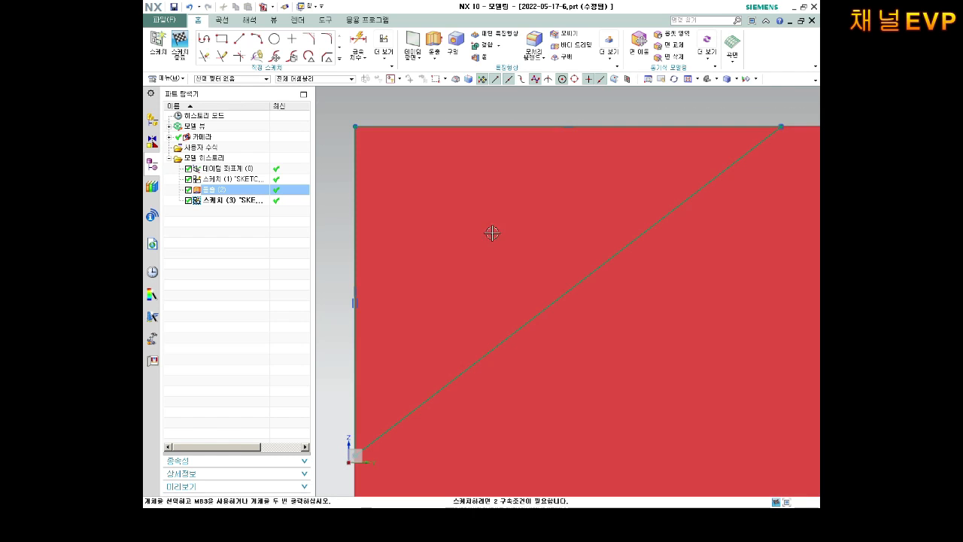
{"action": "scroll", "coordinate": [491, 213], "scroll_direction": "down", "scroll_amount": 2}
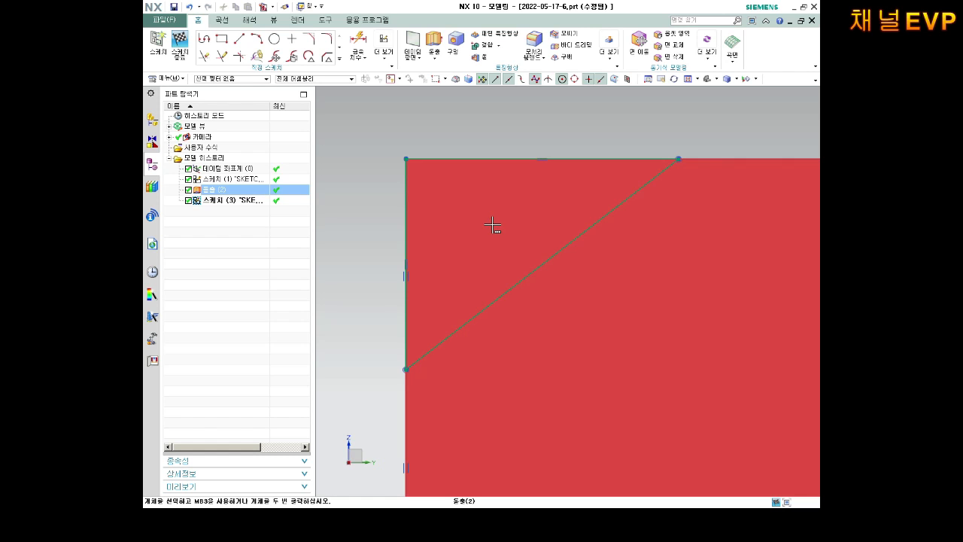
{"action": "key", "text": "d"}
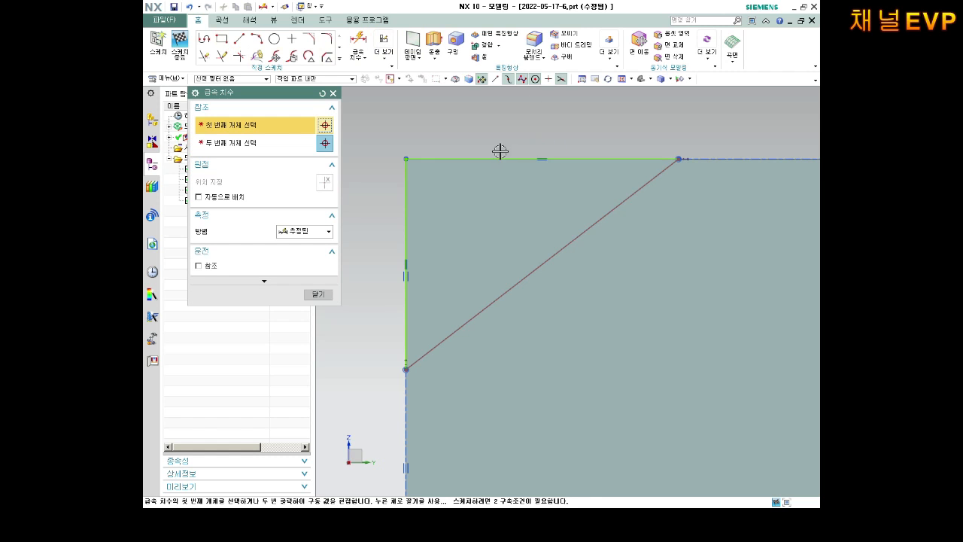
{"action": "left_click", "coordinate": [484, 158]}
{"action": "left_click", "coordinate": [484, 113]}
{"action": "type", "text": "2"}
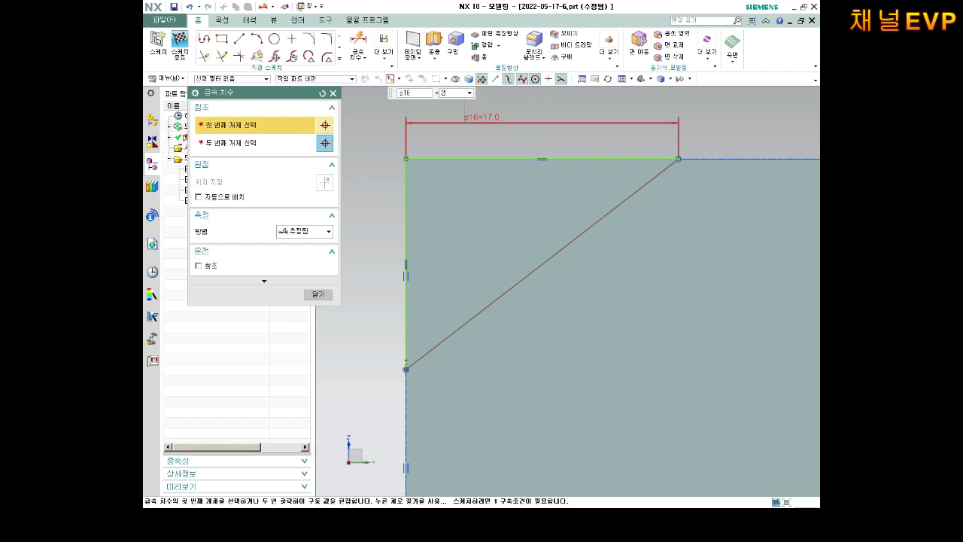
{"action": "type", "text": "0"}
{"action": "key", "text": "Return"}
{"action": "left_click", "coordinate": [405, 234]}
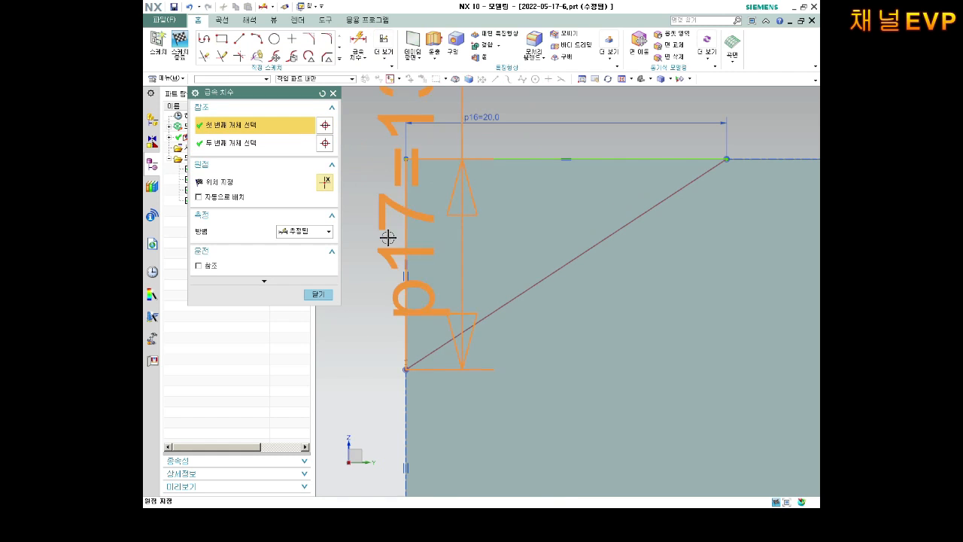
{"action": "left_click", "coordinate": [376, 242]}
{"action": "key", "text": "Return"}
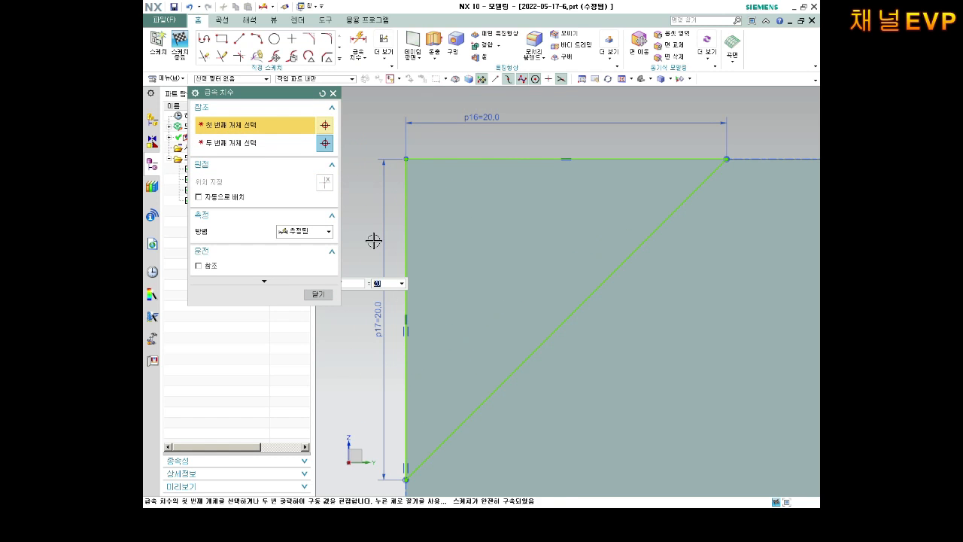
{"action": "key", "text": "Escape"}
Place the triangle's two 20 mm dimensions farther out from its edges and finish the sketch
{"action": "scroll", "coordinate": [452, 235], "scroll_direction": "down", "scroll_amount": 6}
{"action": "mouse_move", "coordinate": [533, 229]}
{"action": "middle_mouse_down"}
{"action": "mouse_move", "coordinate": [552, 236]}
{"action": "mouse_move", "coordinate": [544, 222]}
{"action": "middle_mouse_up"}
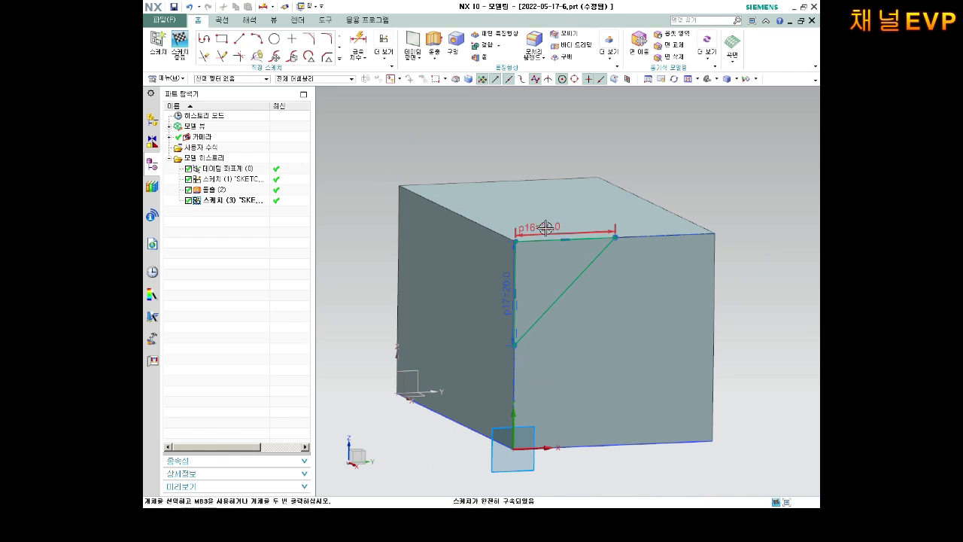
{"action": "left_click_drag", "start_coordinate": [513, 301], "coordinate": [481, 299]}
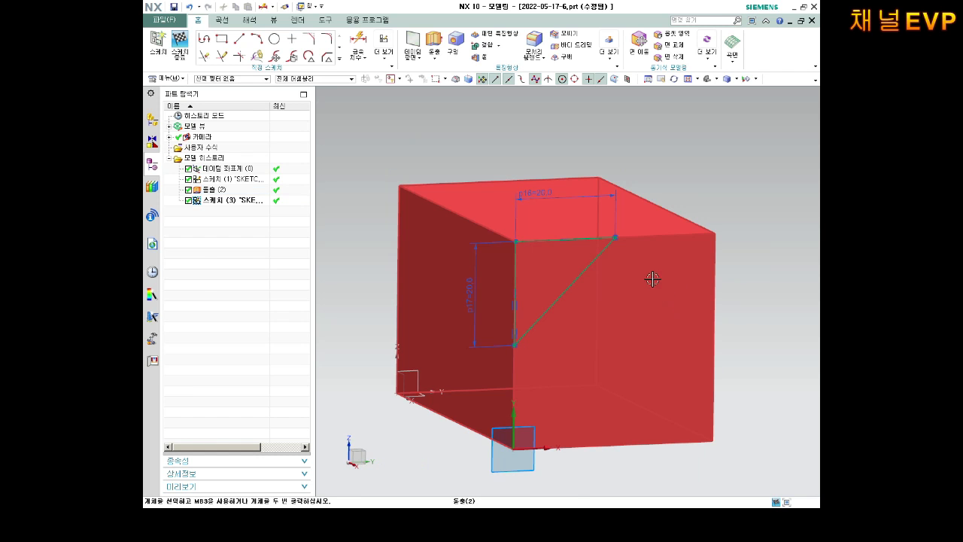
{"action": "mouse_move", "coordinate": [662, 297]}
{"action": "middle_mouse_down"}
{"action": "mouse_move", "coordinate": [666, 286]}
{"action": "mouse_move", "coordinate": [648, 265]}
{"action": "mouse_move", "coordinate": [634, 254]}
{"action": "mouse_move", "coordinate": [621, 273]}
{"action": "mouse_move", "coordinate": [552, 204]}
{"action": "middle_mouse_up"}
{"action": "left_click", "coordinate": [181, 51]}
{"action": "middle_click_drag", "start_coordinate": [595, 235], "coordinate": [606, 239]}
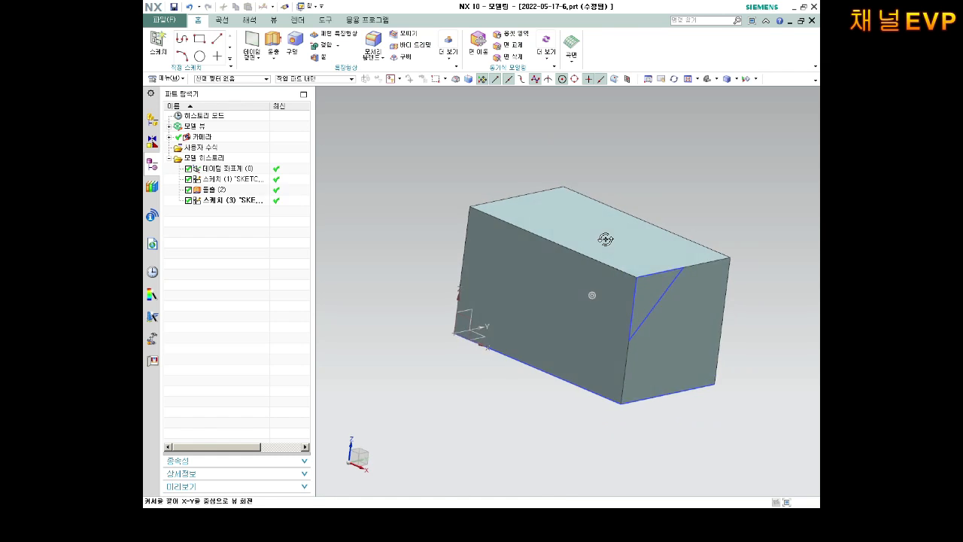
Extrude the triangle sketch with its direction reversed so that it runs into the block
{"action": "scroll", "coordinate": [659, 279], "scroll_direction": "up", "scroll_amount": 1}
{"action": "mouse_move", "coordinate": [650, 270]}
{"action": "middle_mouse_down"}
{"action": "mouse_move", "coordinate": [635, 255]}
{"action": "mouse_move", "coordinate": [634, 275]}
{"action": "middle_mouse_up"}
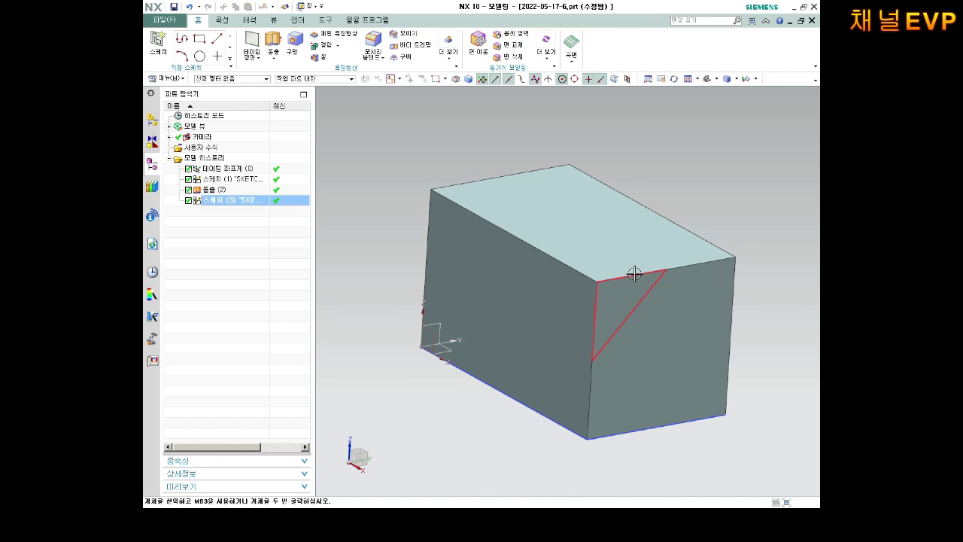
{"action": "left_click", "coordinate": [272, 43]}
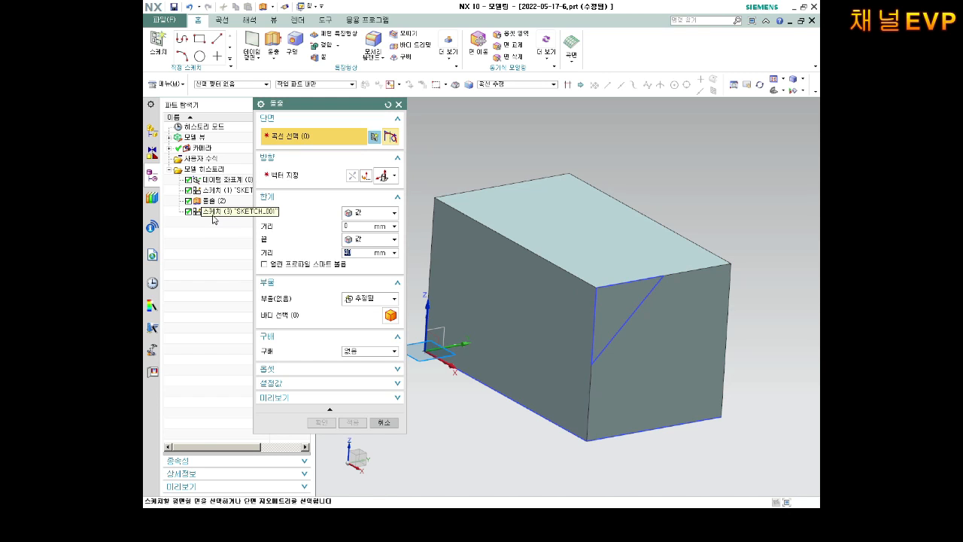
{"action": "left_click", "coordinate": [639, 305]}
{"action": "middle_click_drag", "start_coordinate": [634, 251], "coordinate": [662, 247]}
{"action": "scroll", "coordinate": [681, 267], "scroll_direction": "down", "scroll_amount": 3}
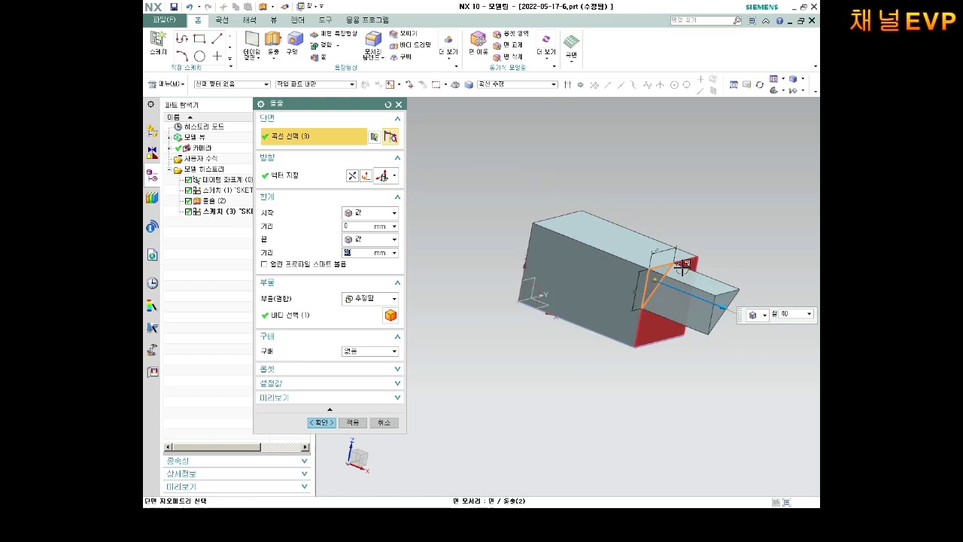
{"action": "scroll", "coordinate": [682, 267], "scroll_direction": "up", "scroll_amount": 2}
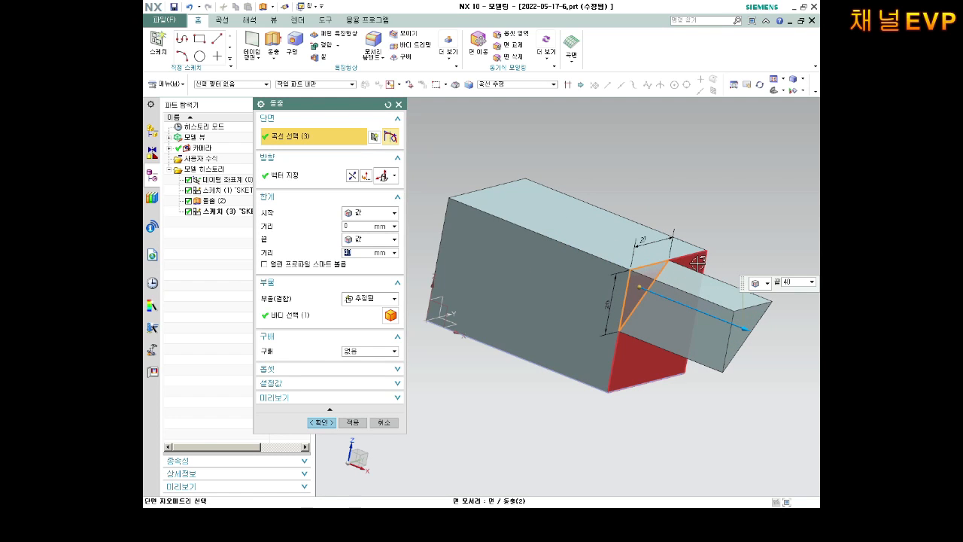
{"action": "left_click", "coordinate": [353, 176]}
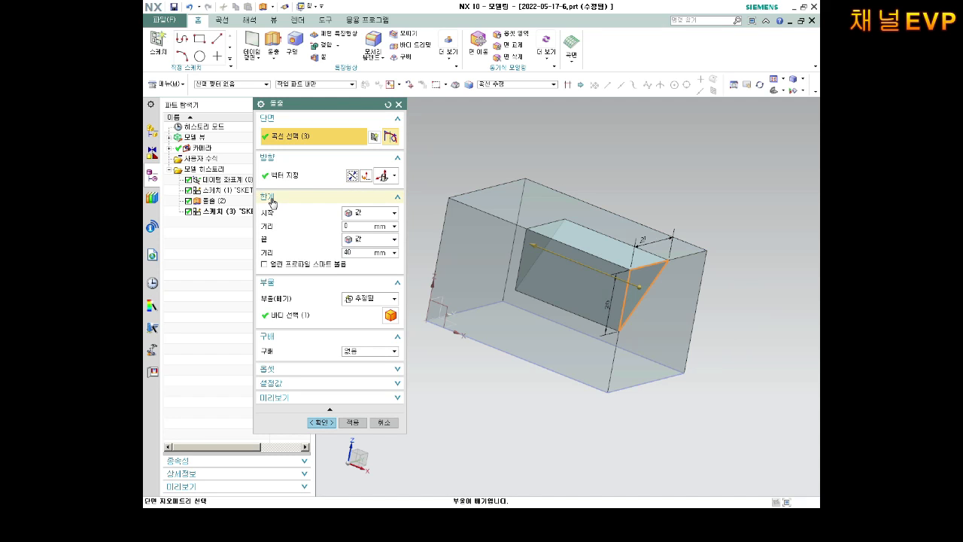
Set the extrusion's start distance to 20 mm and its end distance to 50 mm
{"action": "left_click", "coordinate": [359, 225]}
{"action": "type", "text": "2"}
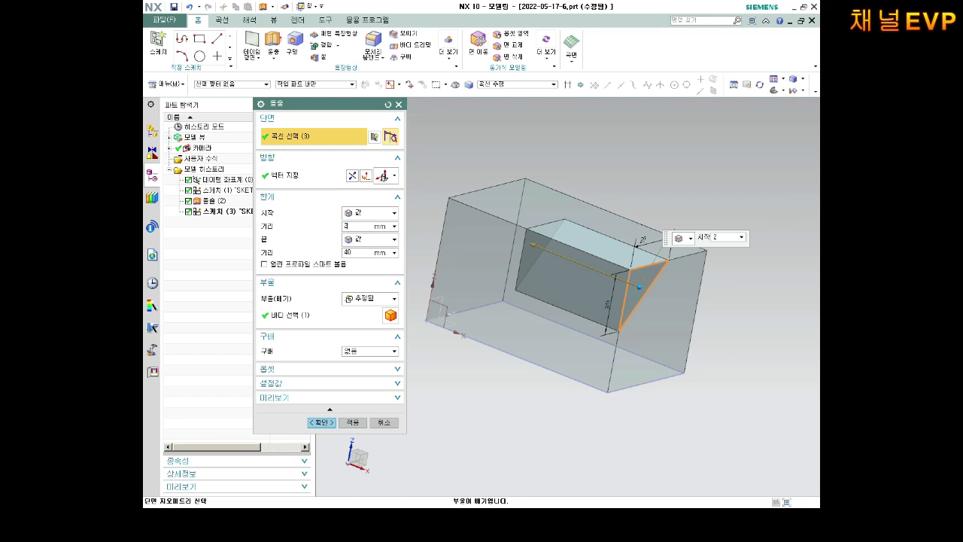
{"action": "type", "text": "0"}
{"action": "left_click", "coordinate": [362, 252]}
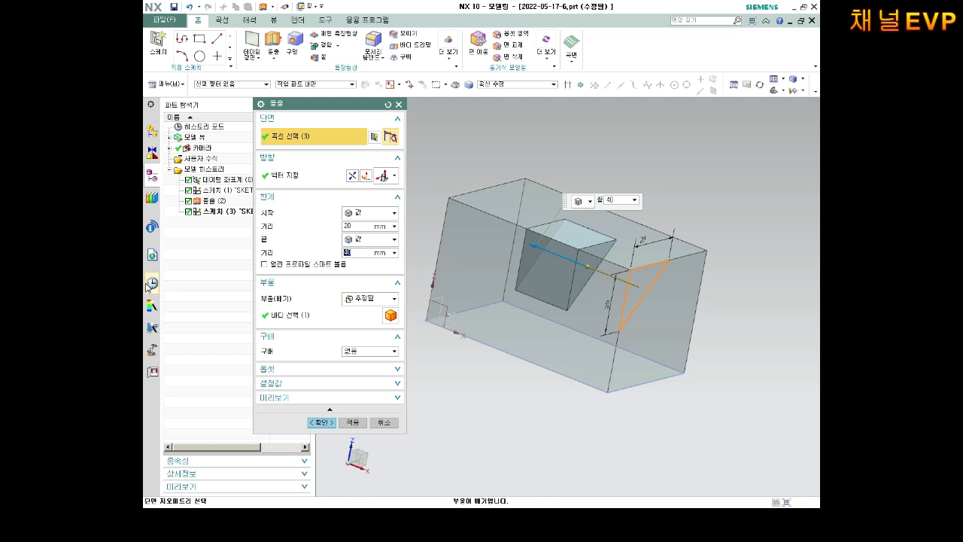
{"action": "type", "text": "30"}
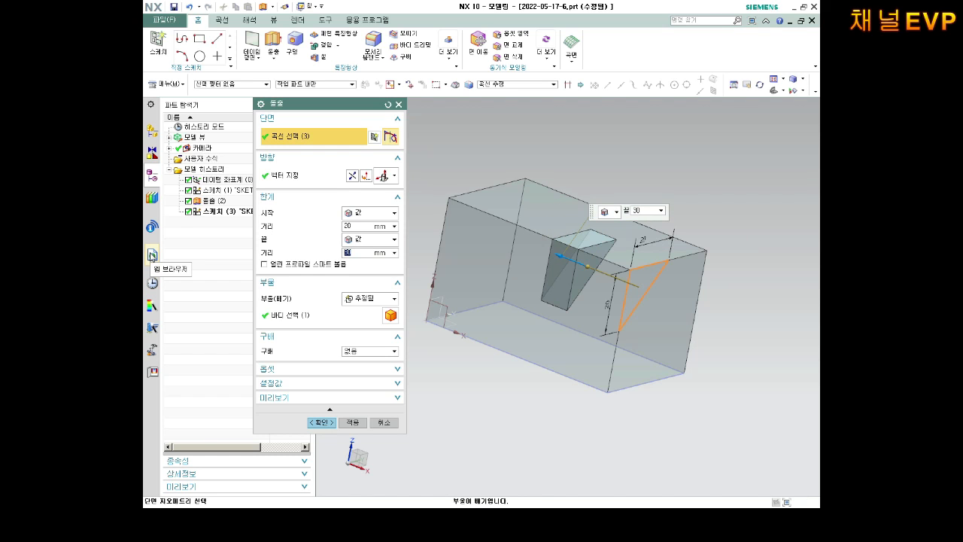
{"action": "key", "text": "Return"}
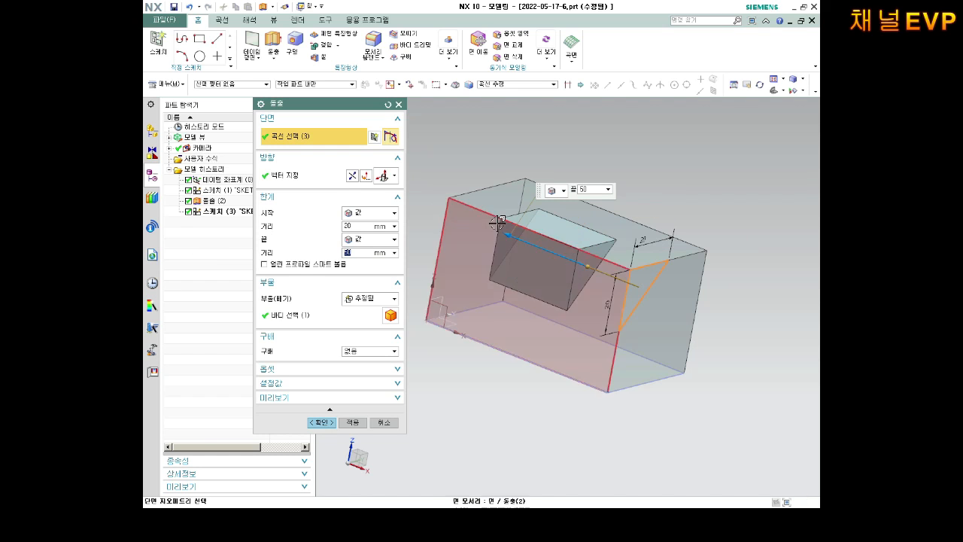
Set the extrusion's Boolean to Subtract and apply it to cut the triangular pocket from the block
{"action": "scroll", "coordinate": [500, 230], "scroll_direction": "down", "scroll_amount": 1}
{"action": "middle_click_drag", "start_coordinate": [629, 276], "coordinate": [540, 239]}
{"action": "scroll", "coordinate": [567, 225], "scroll_direction": "up", "scroll_amount": 2}
{"action": "scroll", "coordinate": [583, 226], "scroll_direction": "down", "scroll_amount": 3}
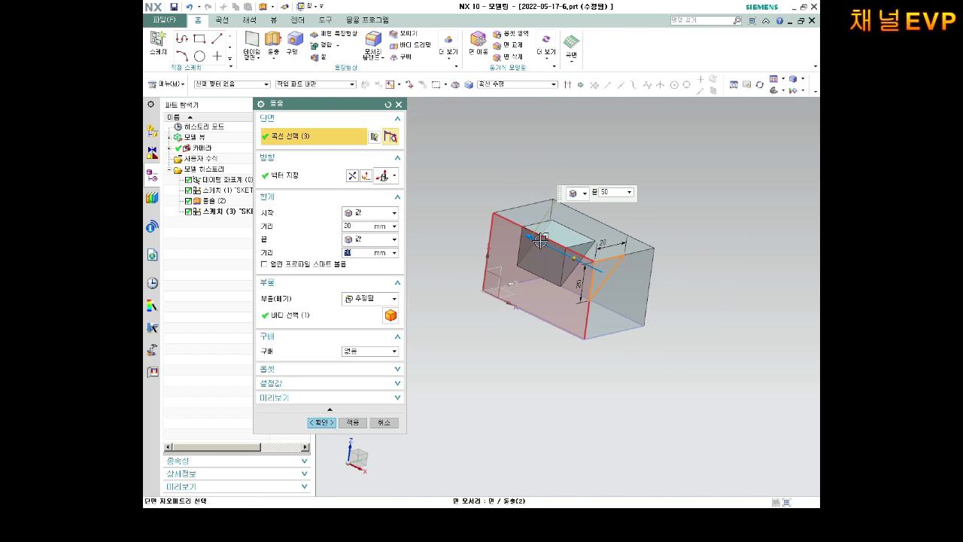
{"action": "middle_click_drag", "start_coordinate": [566, 279], "coordinate": [504, 348]}
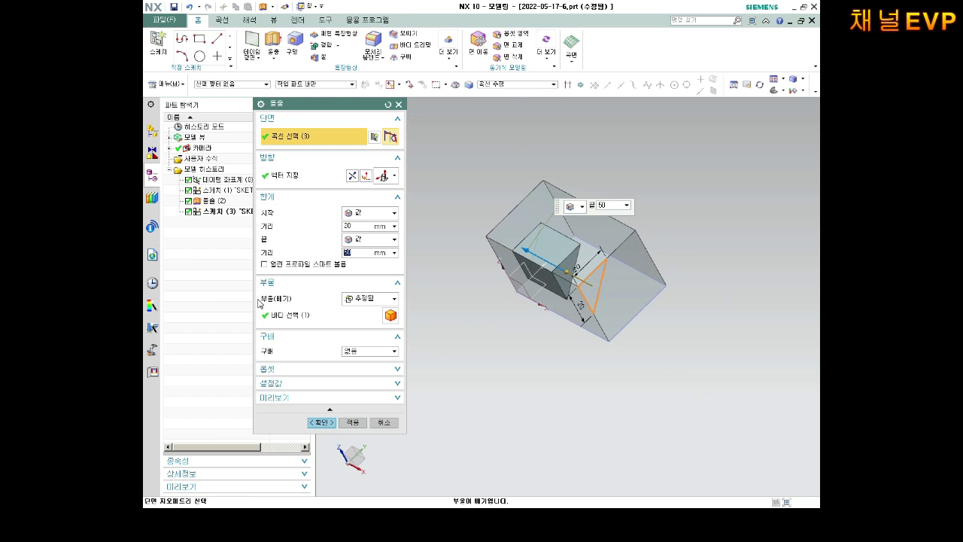
{"action": "left_click", "coordinate": [364, 300]}
{"action": "left_click", "coordinate": [365, 336]}
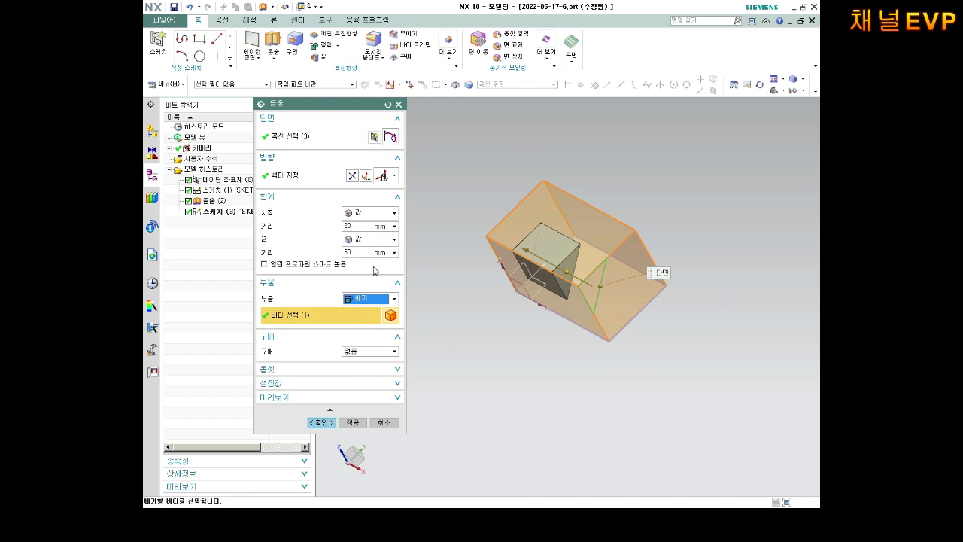
{"action": "middle_click_drag", "start_coordinate": [424, 296], "coordinate": [482, 373]}
{"action": "middle_click_drag", "start_coordinate": [585, 260], "coordinate": [538, 231]}
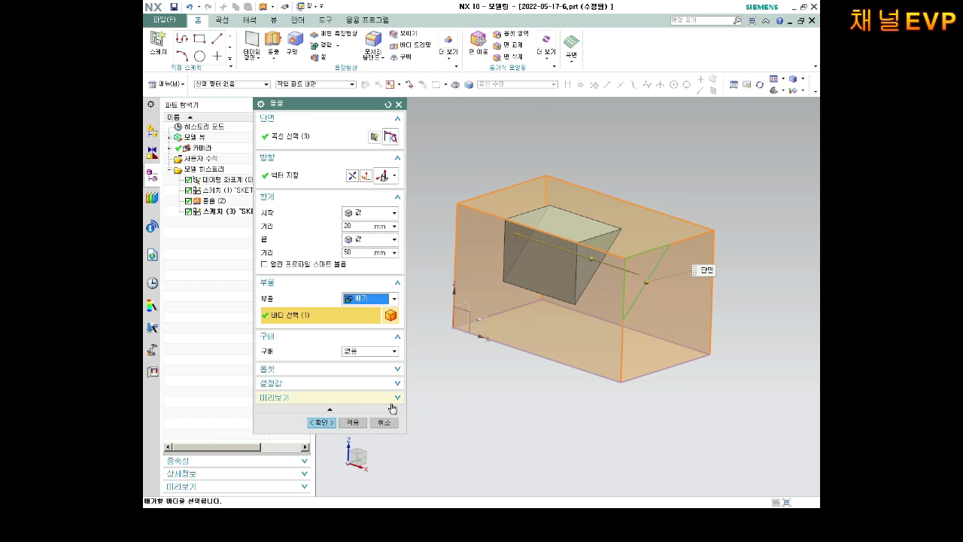
{"action": "left_click", "coordinate": [321, 422]}
Undo the triangular cut and its profile sketch, back to the plain extruded block
{"action": "middle_click_drag", "start_coordinate": [554, 282], "coordinate": [670, 249]}
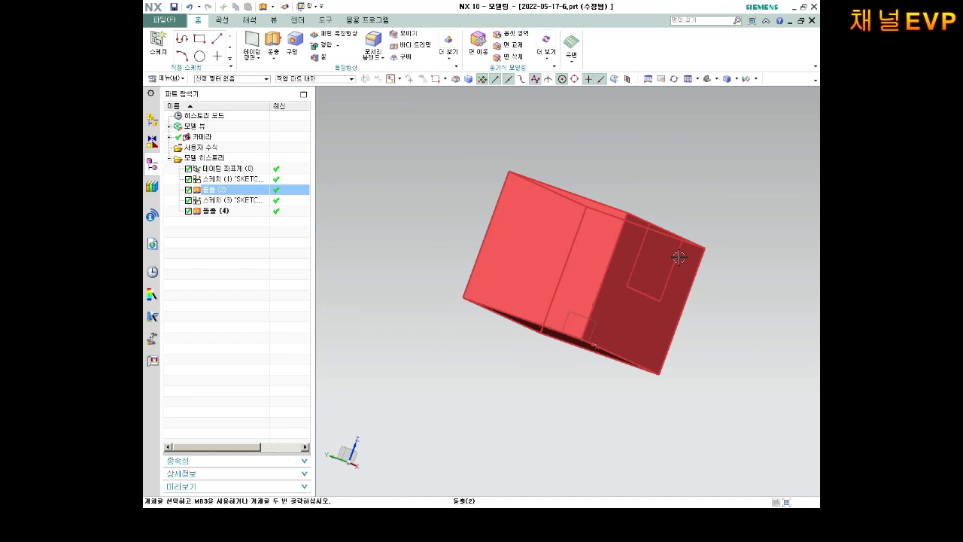
{"action": "mouse_move", "coordinate": [678, 258]}
{"action": "middle_mouse_down"}
{"action": "mouse_move", "coordinate": [727, 248]}
{"action": "mouse_move", "coordinate": [667, 245]}
{"action": "mouse_move", "coordinate": [634, 277]}
{"action": "mouse_move", "coordinate": [641, 287]}
{"action": "mouse_move", "coordinate": [677, 249]}
{"action": "mouse_move", "coordinate": [687, 253]}
{"action": "mouse_move", "coordinate": [631, 275]}
{"action": "middle_mouse_up"}
{"action": "double_click", "coordinate": [633, 276]}
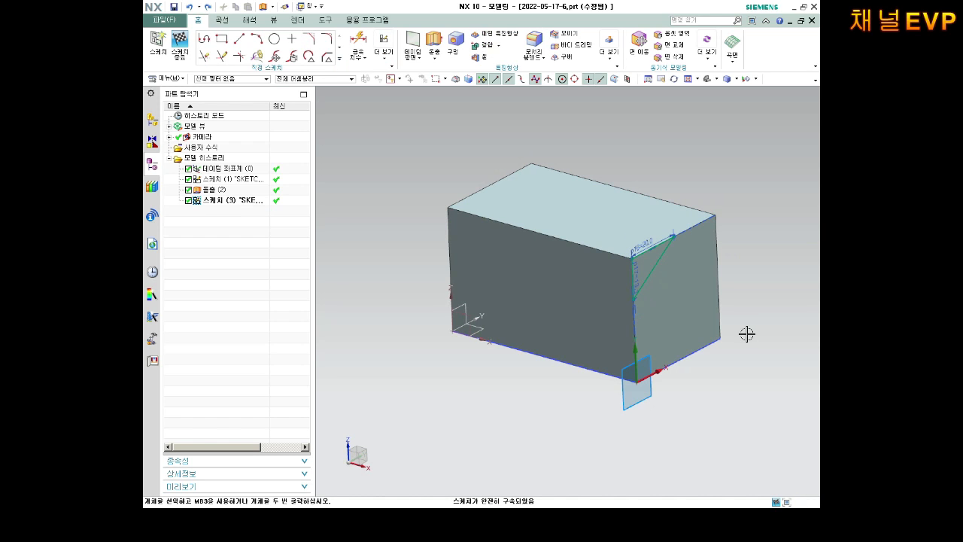
{"action": "key", "text": "ctrl+z"}
{"action": "key", "text": "ctrl+z"}
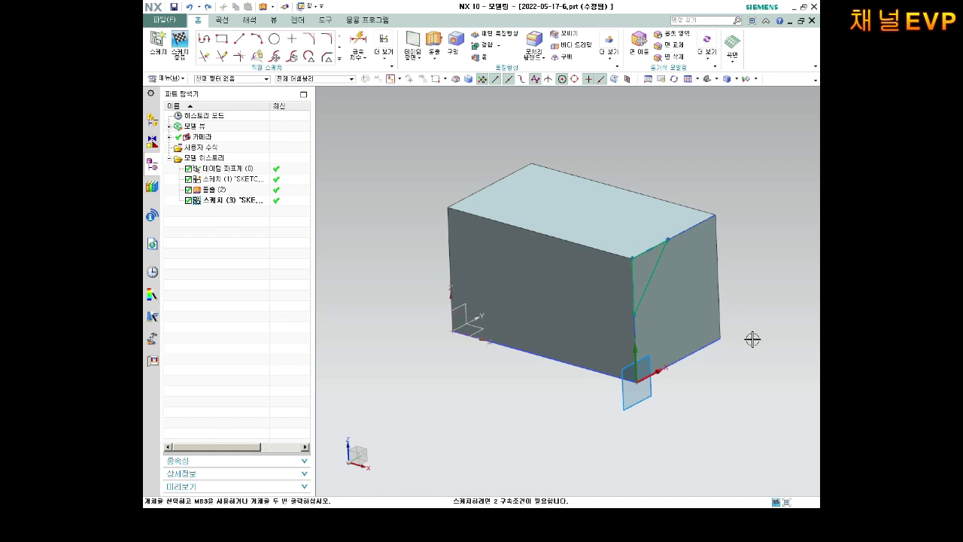
{"action": "key", "text": "ctrl+z"}
{"action": "key", "text": "ctrl+z"}
{"action": "key", "text": "ctrl+z"}
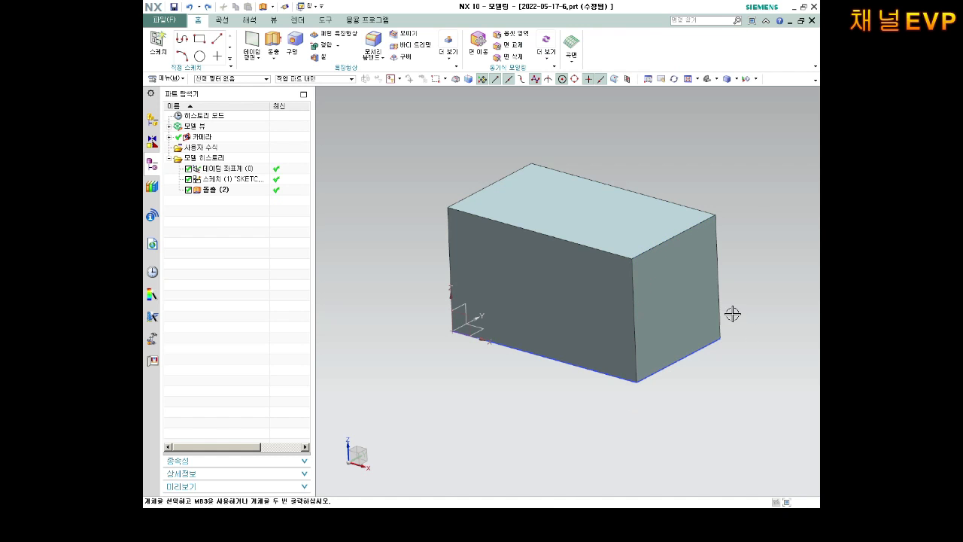
{"action": "middle_click_drag", "start_coordinate": [732, 313], "coordinate": [679, 270]}
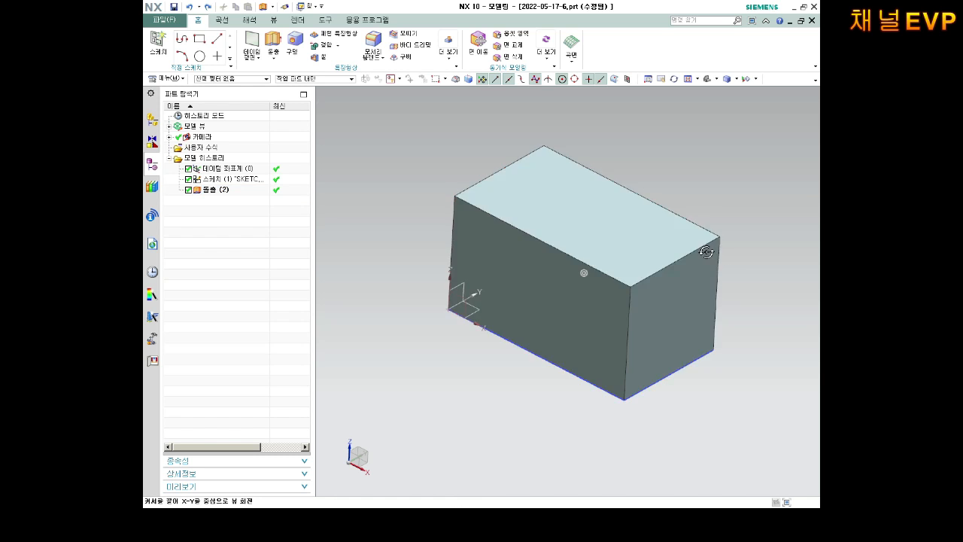
{"action": "scroll", "coordinate": [697, 244], "scroll_direction": "down", "scroll_amount": 2}
{"action": "scroll", "coordinate": [669, 243], "scroll_direction": "up", "scroll_amount": 1}
{"action": "middle_click_drag", "start_coordinate": [698, 244], "coordinate": [621, 275]}
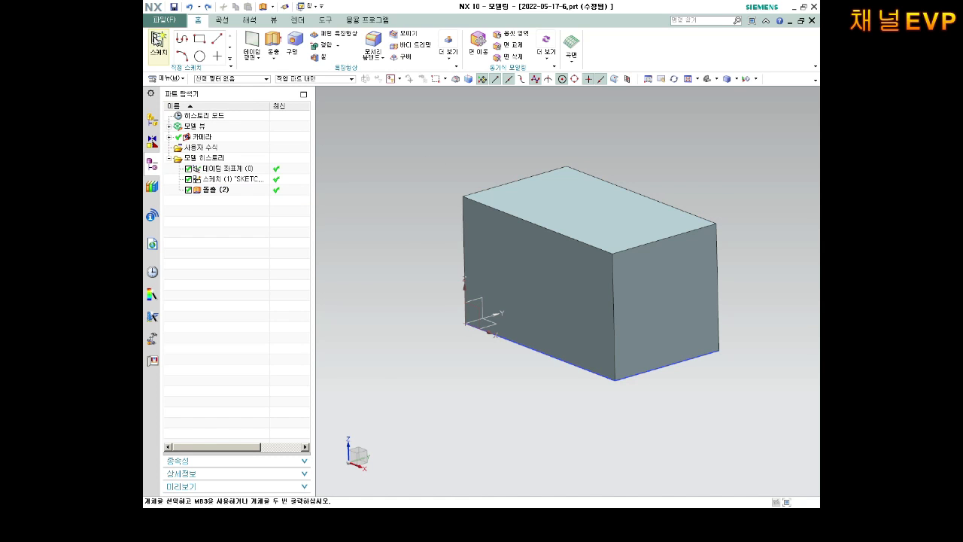
{"action": "left_click", "coordinate": [158, 41]}
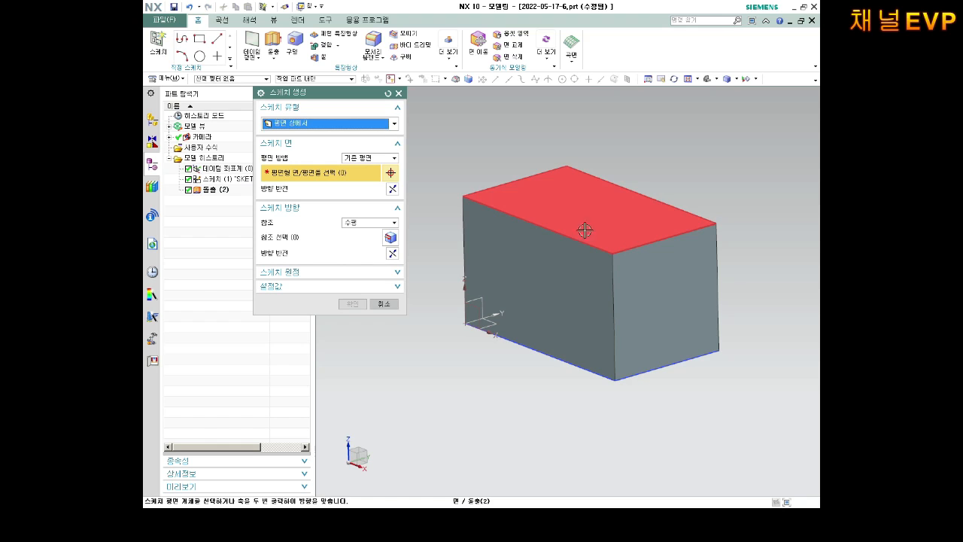
{"action": "left_click", "coordinate": [399, 93]}
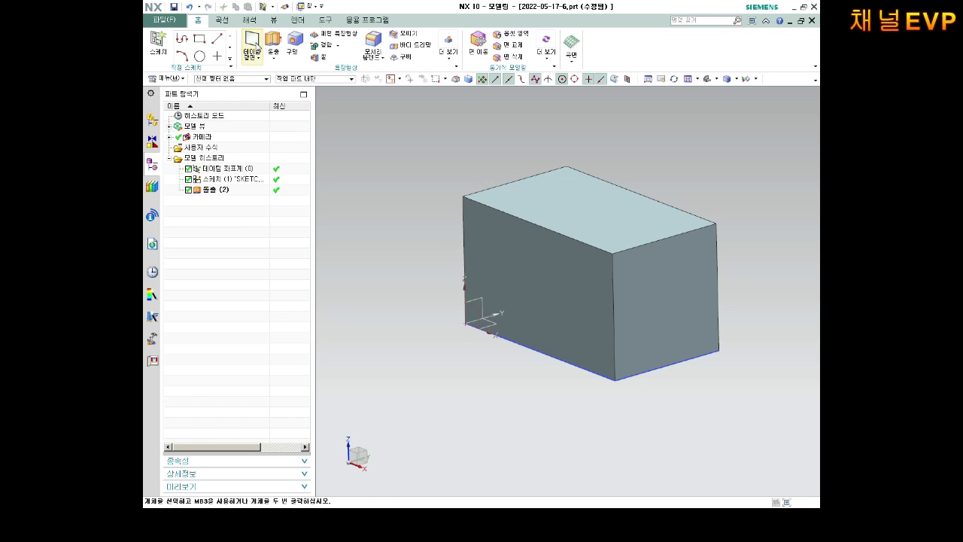
Define a datum plane offset 20 mm from the block's 40 by 40 mm end face
{"action": "left_click", "coordinate": [256, 44]}
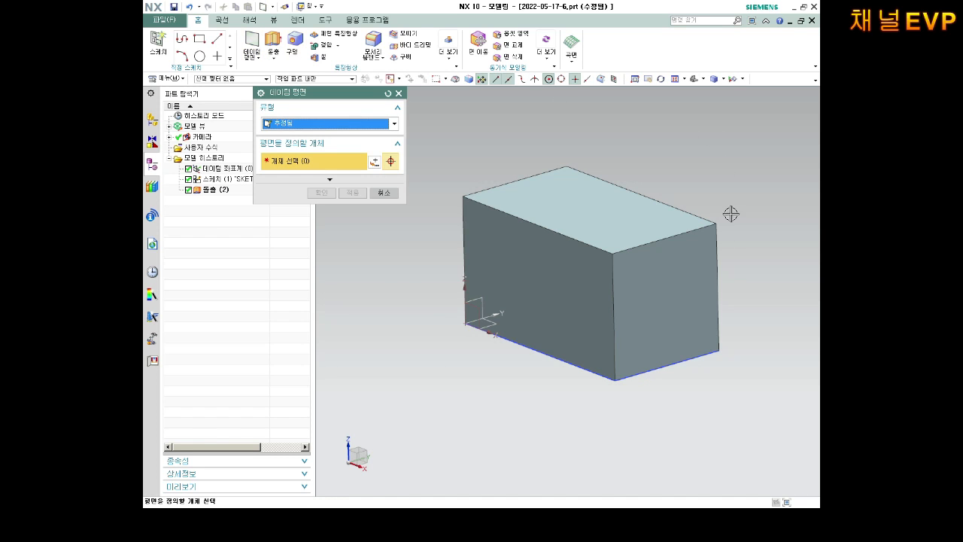
{"action": "left_click", "coordinate": [662, 268]}
{"action": "middle_click_drag", "start_coordinate": [663, 295], "coordinate": [662, 229]}
{"action": "scroll", "coordinate": [722, 258], "scroll_direction": "up", "scroll_amount": 5}
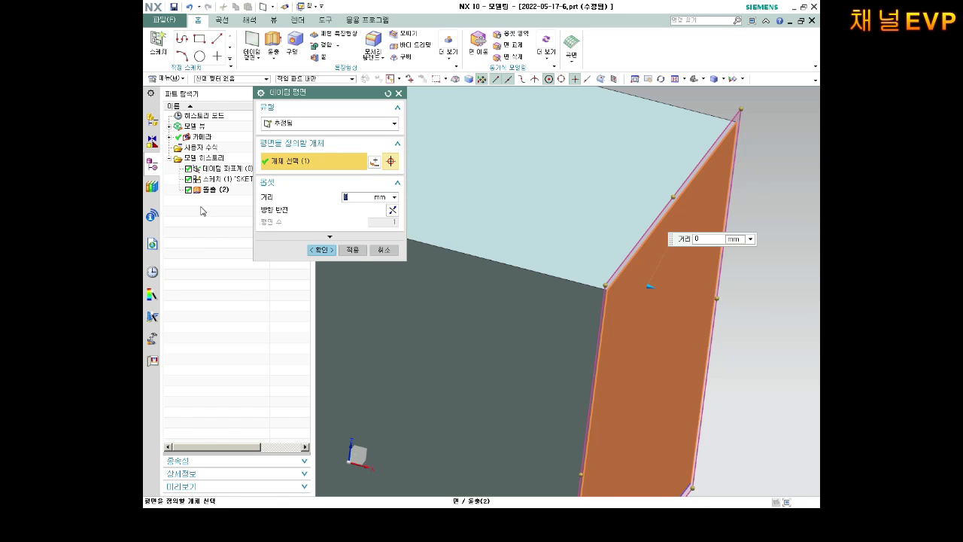
{"action": "type", "text": "20"}
{"action": "key", "text": "Return"}
{"action": "scroll", "coordinate": [489, 281], "scroll_direction": "down", "scroll_amount": 5}
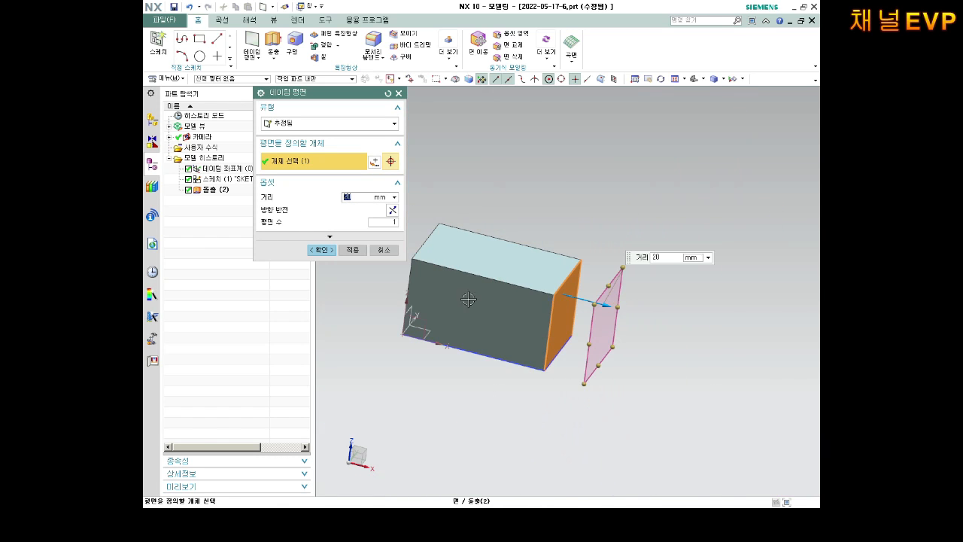
Reverse the datum plane's offset direction so that it lies inside the block, and create the plane
{"action": "scroll", "coordinate": [549, 304], "scroll_direction": "up", "scroll_amount": 2}
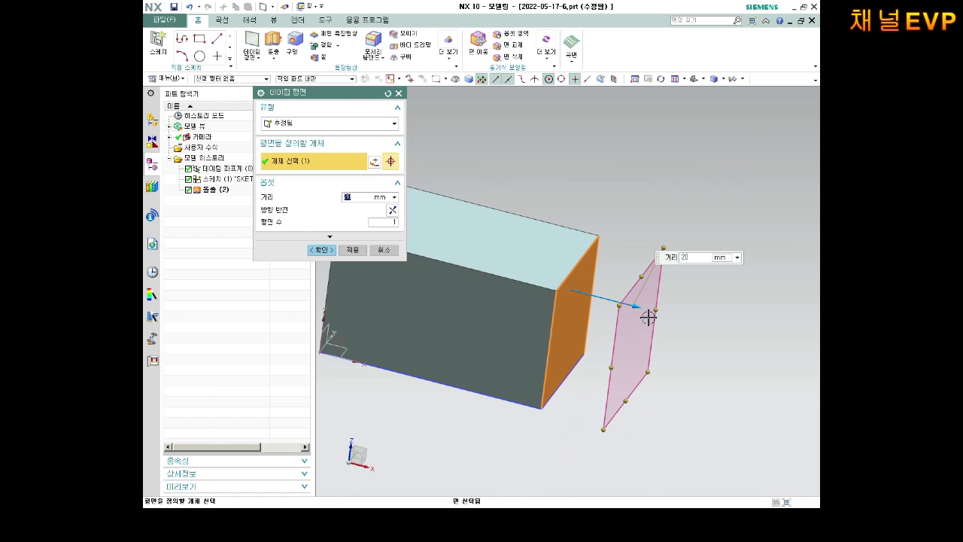
{"action": "left_click", "coordinate": [392, 211]}
{"action": "scroll", "coordinate": [531, 250], "scroll_direction": "down", "scroll_amount": 2}
{"action": "scroll", "coordinate": [569, 275], "scroll_direction": "up", "scroll_amount": 2}
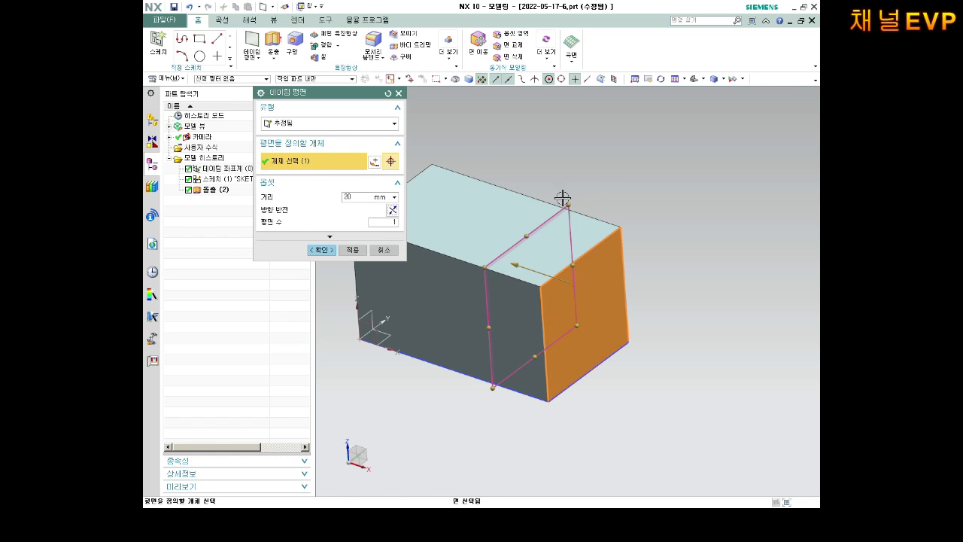
{"action": "left_click", "coordinate": [322, 248]}
{"action": "middle_click_drag", "start_coordinate": [619, 263], "coordinate": [521, 263]}
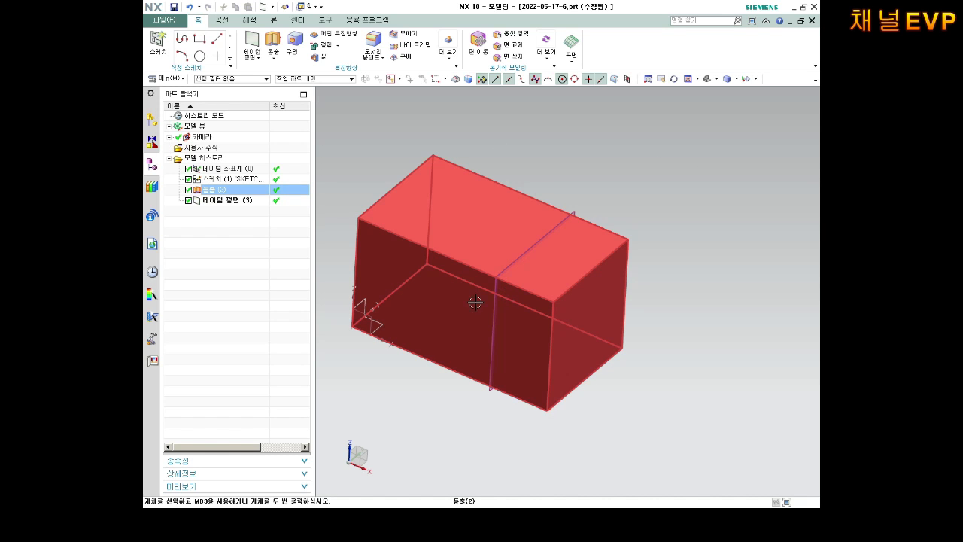
{"action": "scroll", "coordinate": [489, 285], "scroll_direction": "down", "scroll_amount": 1}
{"action": "middle_click_drag", "start_coordinate": [489, 285], "coordinate": [459, 303]}
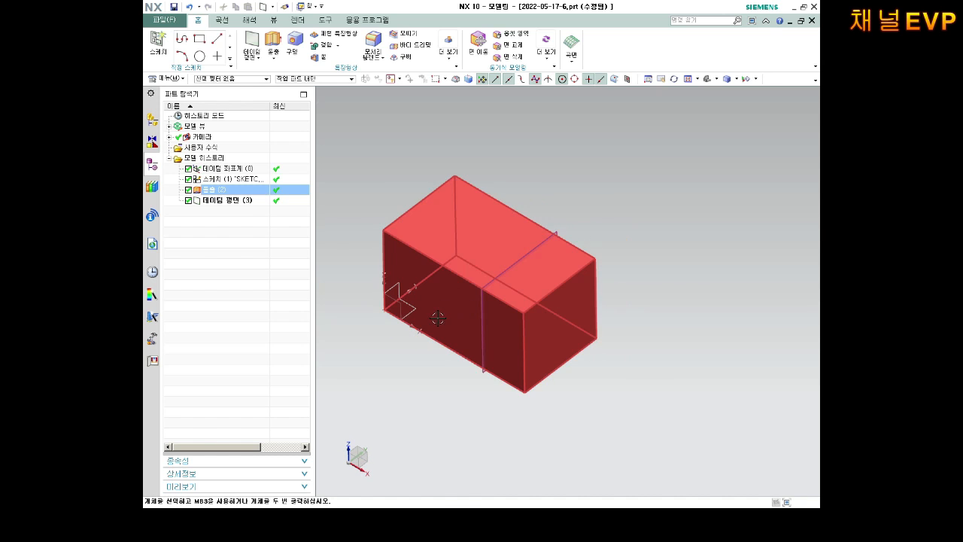
{"action": "scroll", "coordinate": [433, 309], "scroll_direction": "down", "scroll_amount": 2}
{"action": "scroll", "coordinate": [430, 303], "scroll_direction": "up", "scroll_amount": 4}
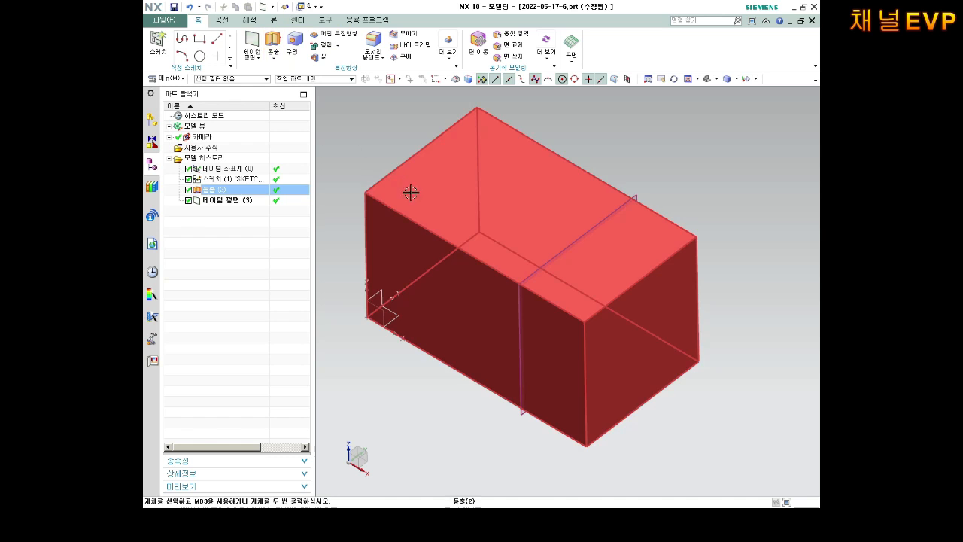
{"action": "scroll", "coordinate": [525, 275], "scroll_direction": "down", "scroll_amount": 3}
{"action": "middle_click_drag", "start_coordinate": [503, 298], "coordinate": [496, 273]}
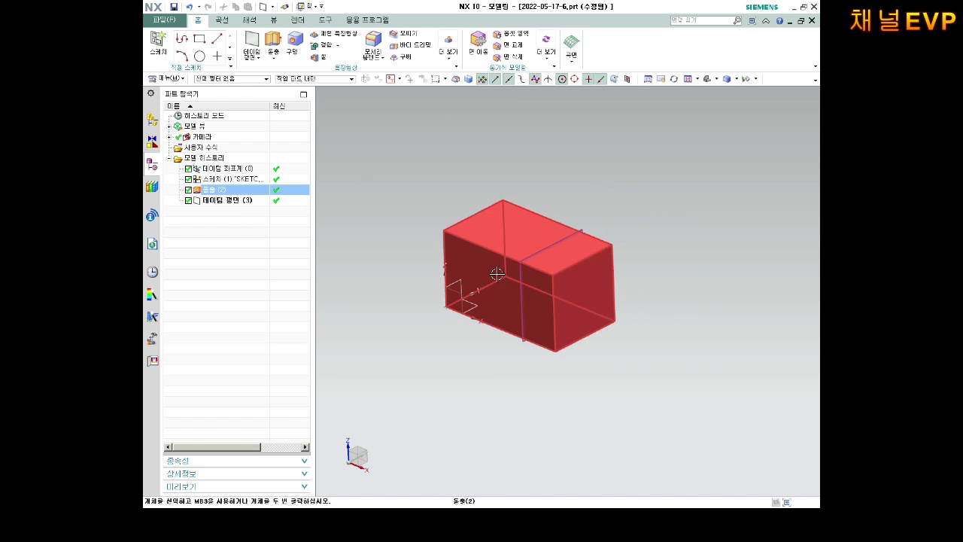
{"action": "scroll", "coordinate": [497, 273], "scroll_direction": "up", "scroll_amount": 2}
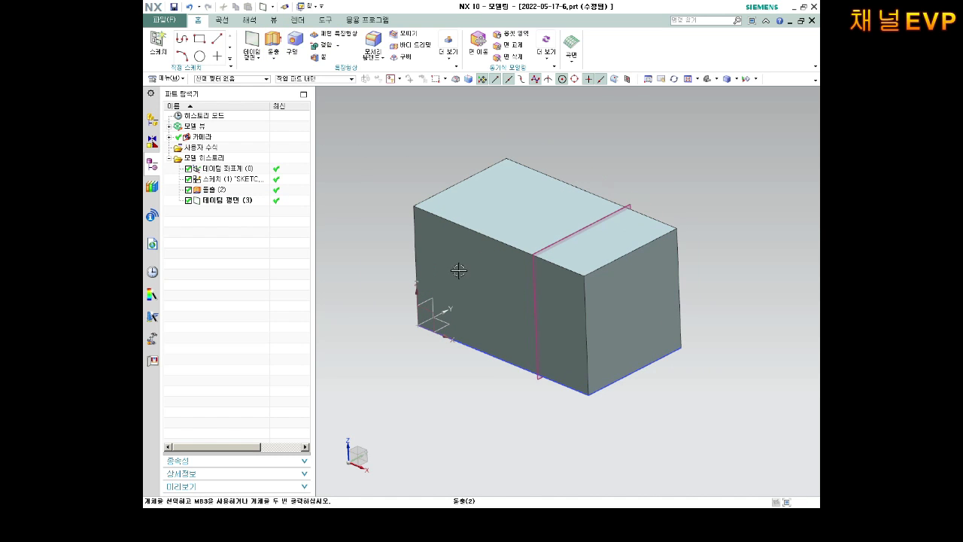
{"action": "left_click", "coordinate": [215, 200]}
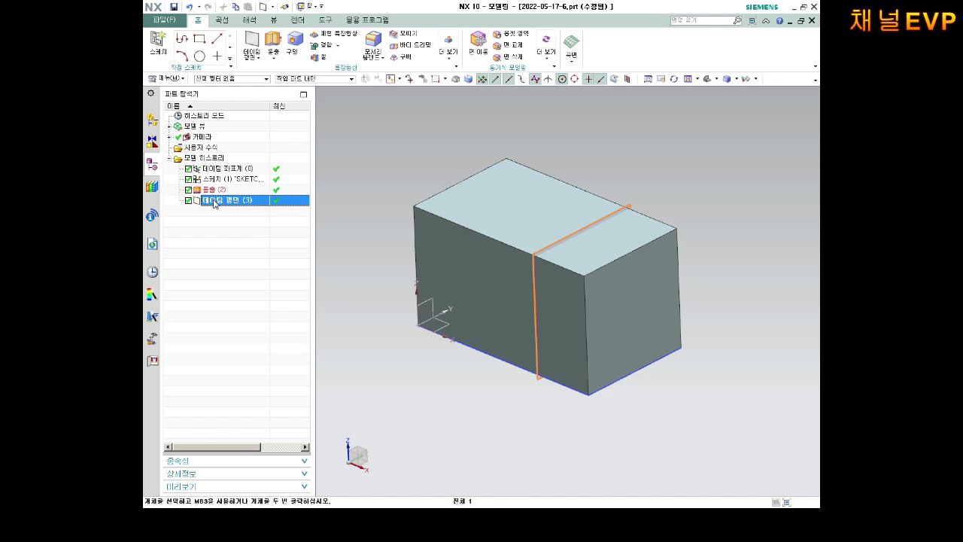
{"action": "right_click", "coordinate": [215, 201]}
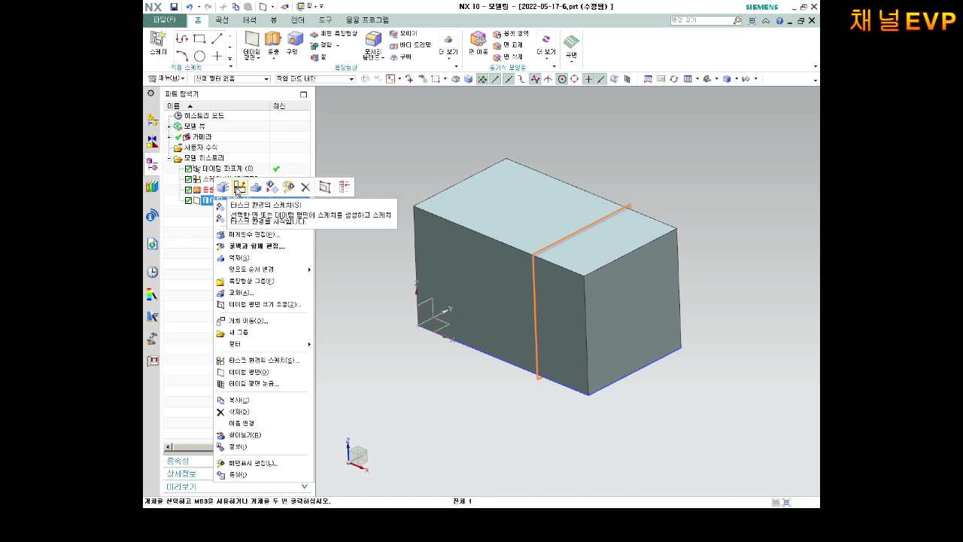
{"action": "left_click", "coordinate": [354, 133]}
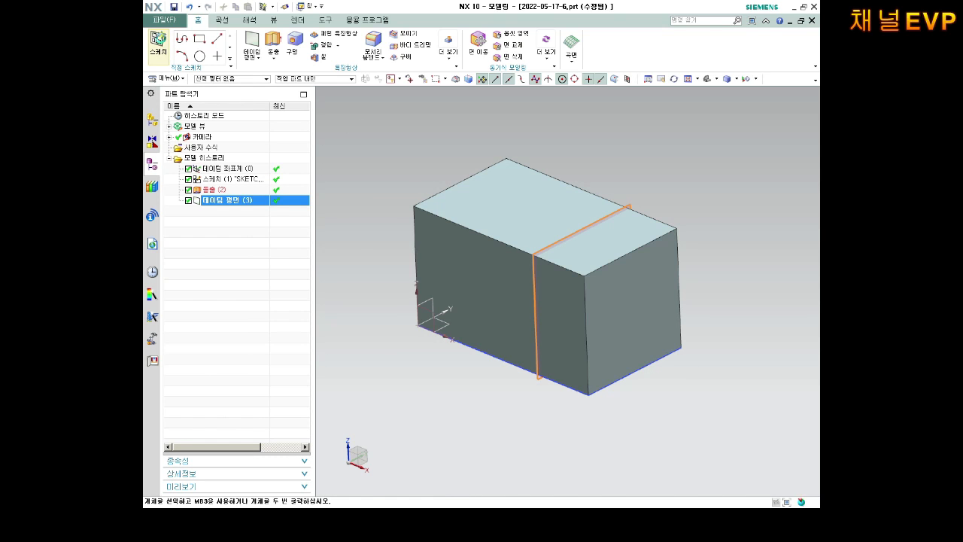
{"action": "left_click", "coordinate": [158, 43]}
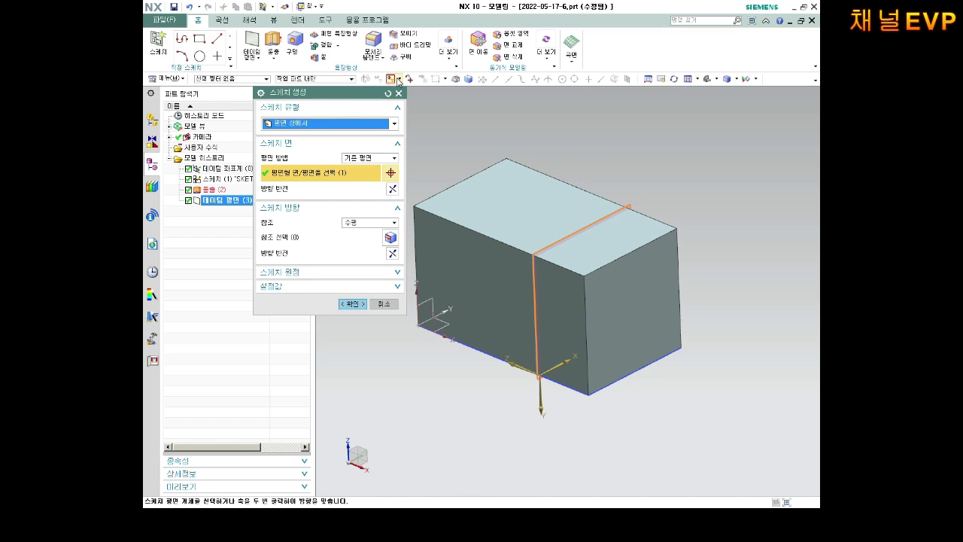
{"action": "left_click", "coordinate": [399, 93]}
{"action": "left_click", "coordinate": [157, 44]}
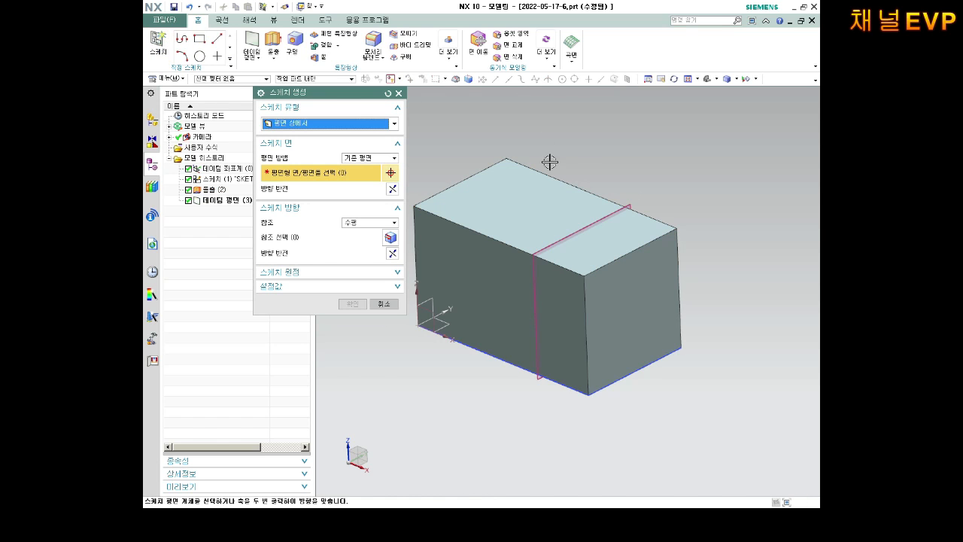
{"action": "left_click", "coordinate": [558, 240]}
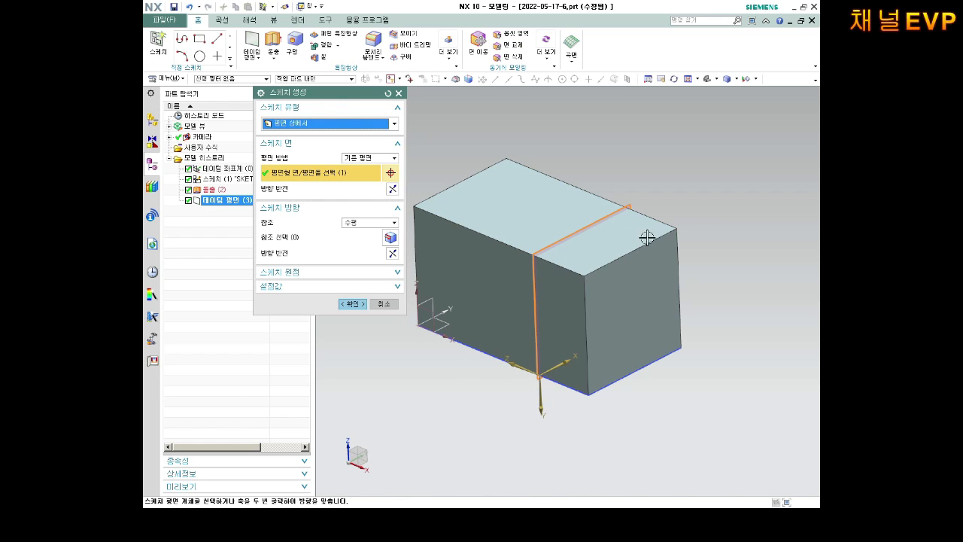
{"action": "key", "text": "Escape"}
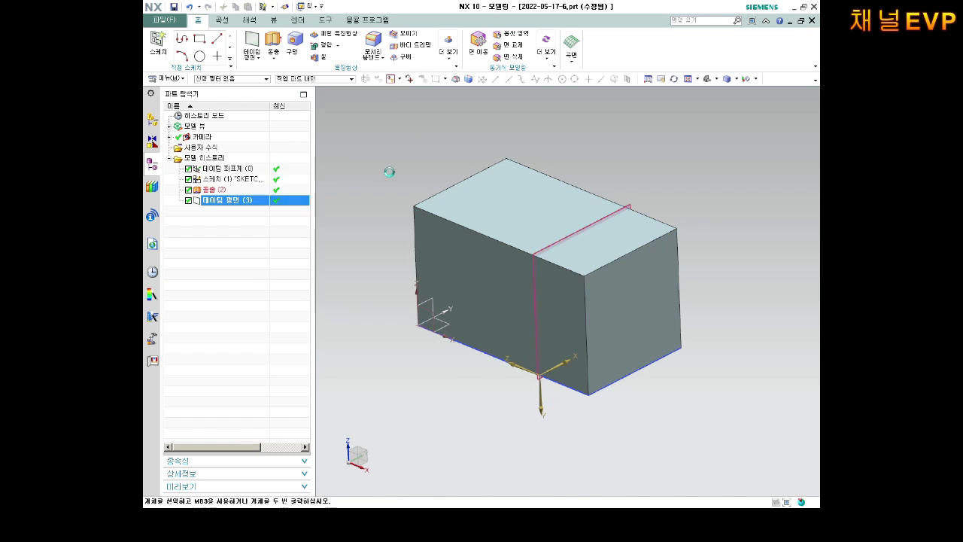
Start a task-environment sketch on the datum plane inside the block and check its axis directions
{"action": "right_click", "coordinate": [228, 204]}
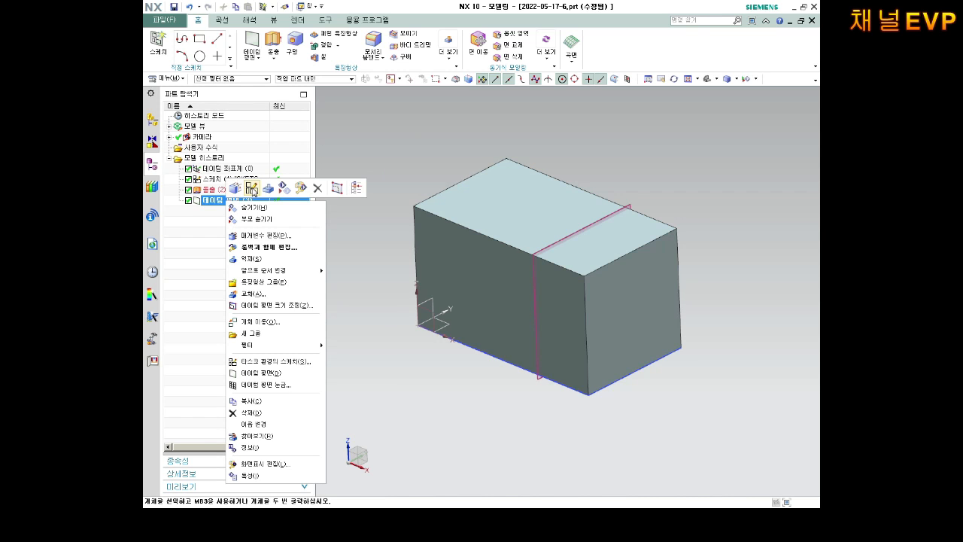
{"action": "left_click", "coordinate": [252, 188]}
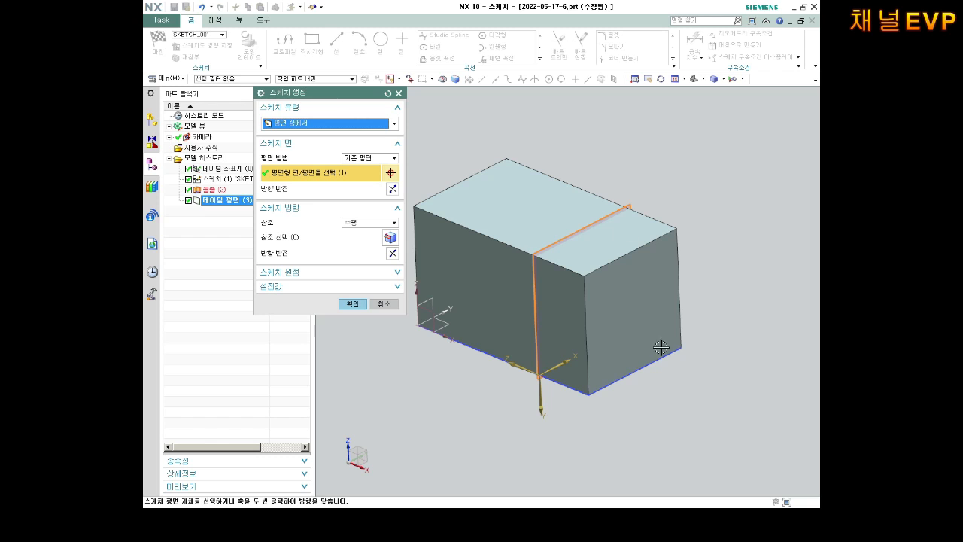
{"action": "scroll", "coordinate": [571, 353], "scroll_direction": "up", "scroll_amount": 1}
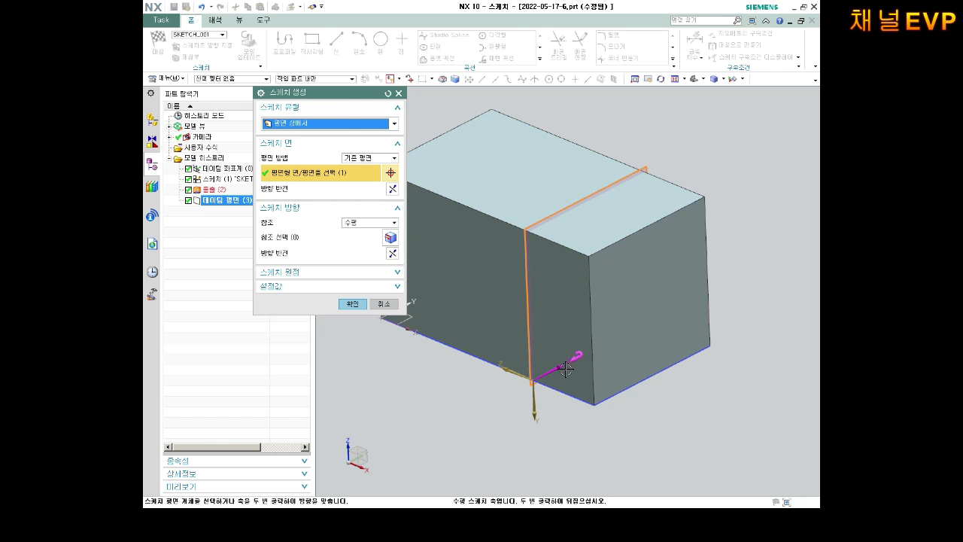
{"action": "scroll", "coordinate": [529, 387], "scroll_direction": "up", "scroll_amount": 3}
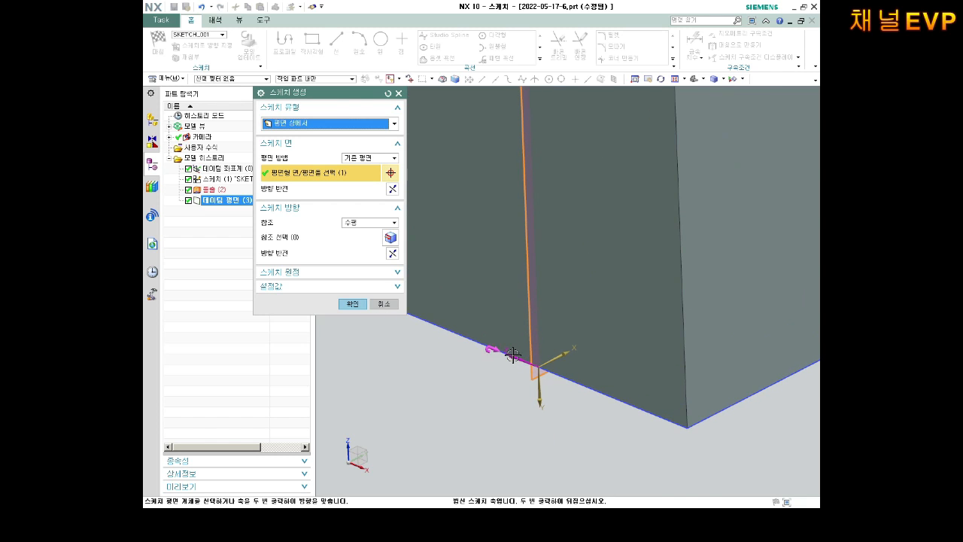
{"action": "scroll", "coordinate": [509, 347], "scroll_direction": "down", "scroll_amount": 2}
{"action": "scroll", "coordinate": [510, 348], "scroll_direction": "down", "scroll_amount": 1}
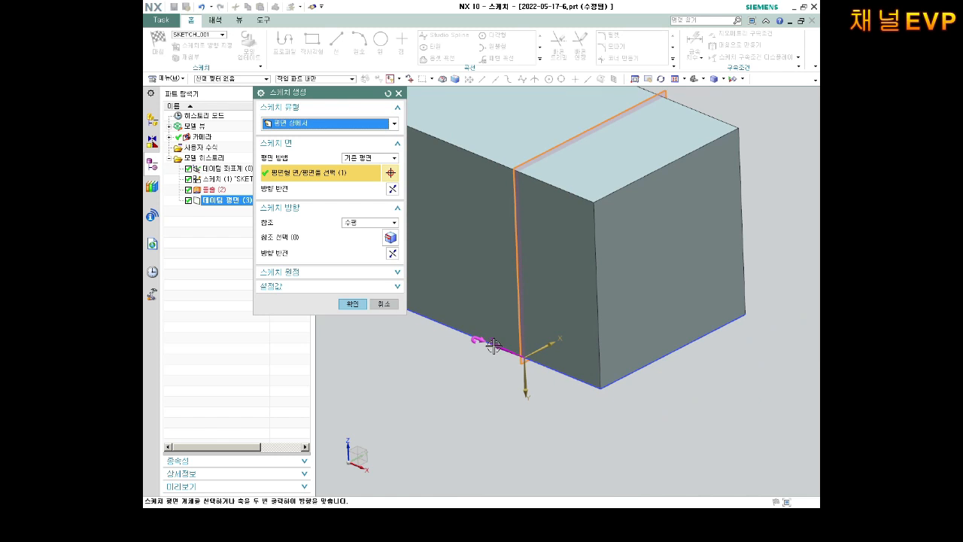
{"action": "scroll", "coordinate": [523, 351], "scroll_direction": "down", "scroll_amount": 2}
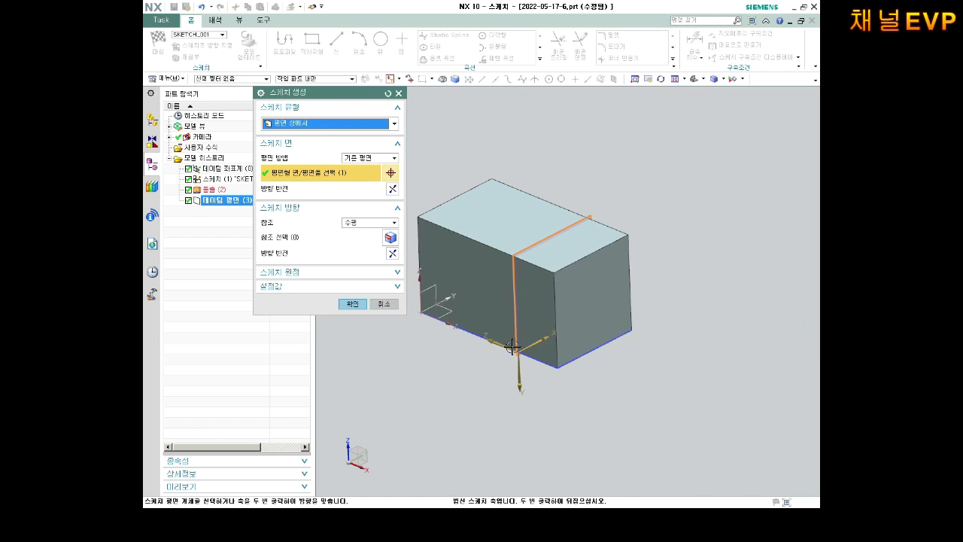
Reverse the sketch plane's normal so that it points toward the nearer end face, and enter the sketch
{"action": "scroll", "coordinate": [519, 356], "scroll_direction": "up", "scroll_amount": 3}
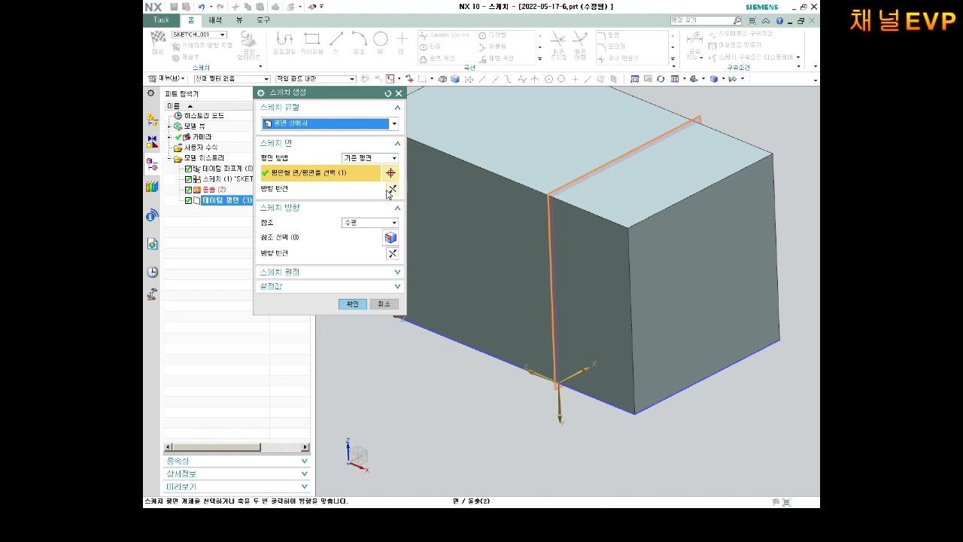
{"action": "double_click", "coordinate": [527, 365]}
{"action": "scroll", "coordinate": [591, 368], "scroll_direction": "up", "scroll_amount": 2}
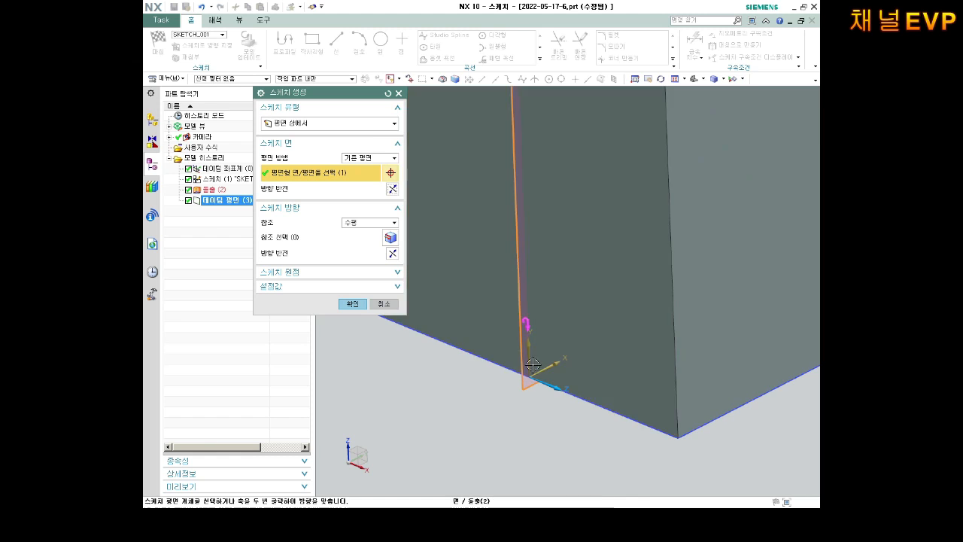
{"action": "scroll", "coordinate": [573, 354], "scroll_direction": "down", "scroll_amount": 2}
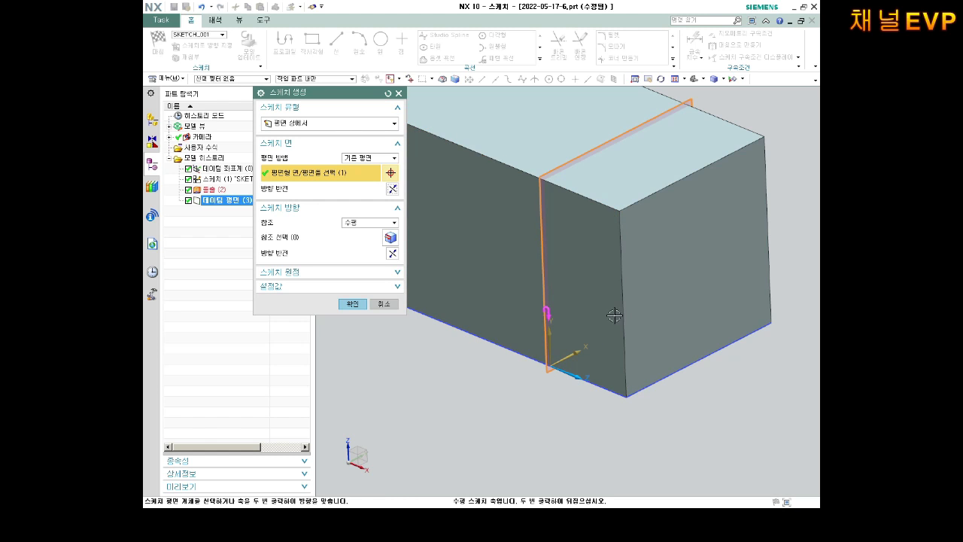
{"action": "left_click", "coordinate": [353, 304]}
{"action": "scroll", "coordinate": [583, 172], "scroll_direction": "down", "scroll_amount": 4}
{"action": "scroll", "coordinate": [618, 131], "scroll_direction": "up", "scroll_amount": 2}
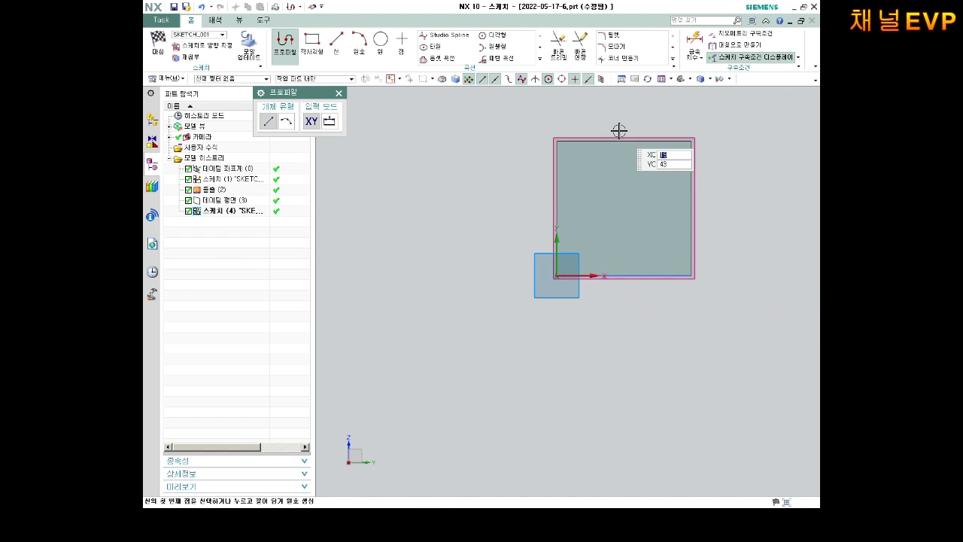
{"action": "scroll", "coordinate": [618, 130], "scroll_direction": "up", "scroll_amount": 3}
{"action": "scroll", "coordinate": [618, 131], "scroll_direction": "down", "scroll_amount": 2}
{"action": "scroll", "coordinate": [619, 133], "scroll_direction": "up", "scroll_amount": 2}
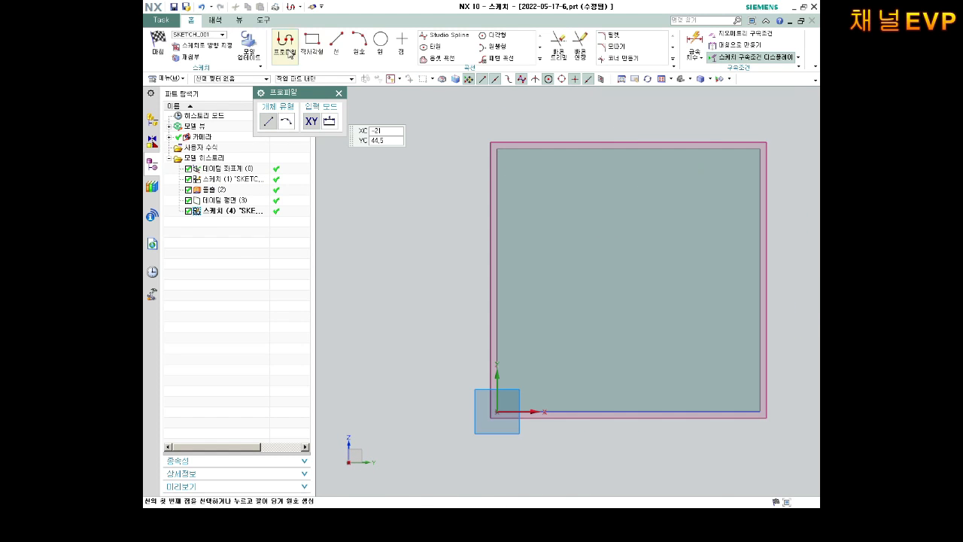
{"action": "key", "text": "Escape"}
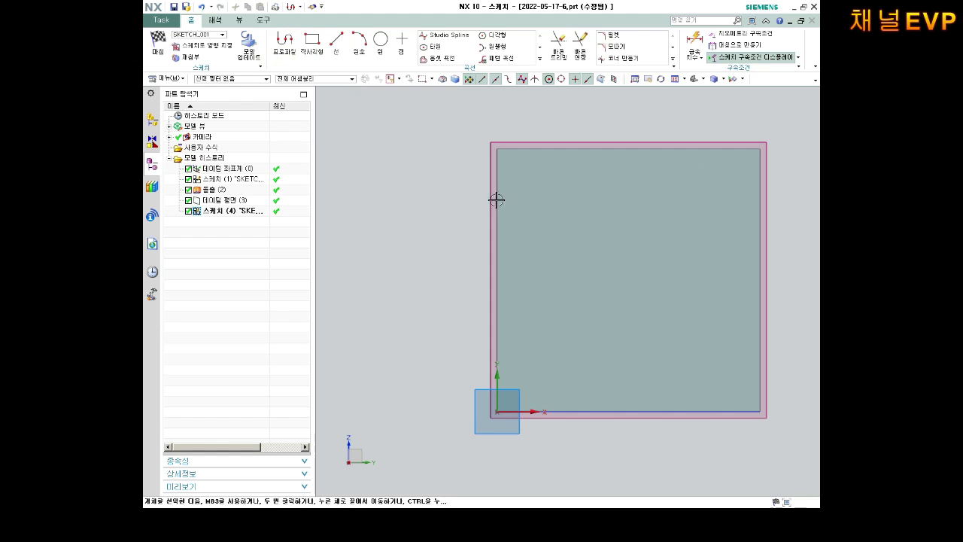
{"action": "left_click", "coordinate": [497, 218]}
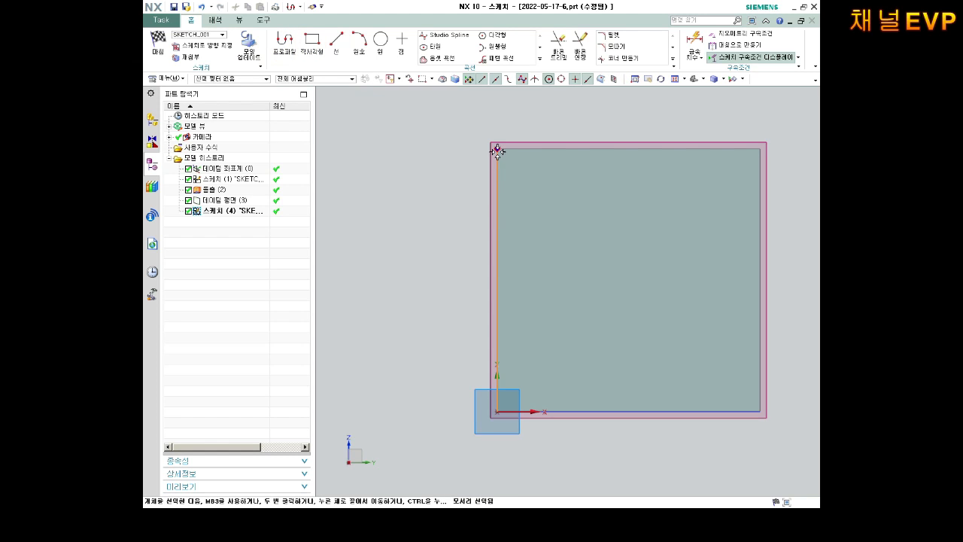
{"action": "left_click", "coordinate": [498, 149]}
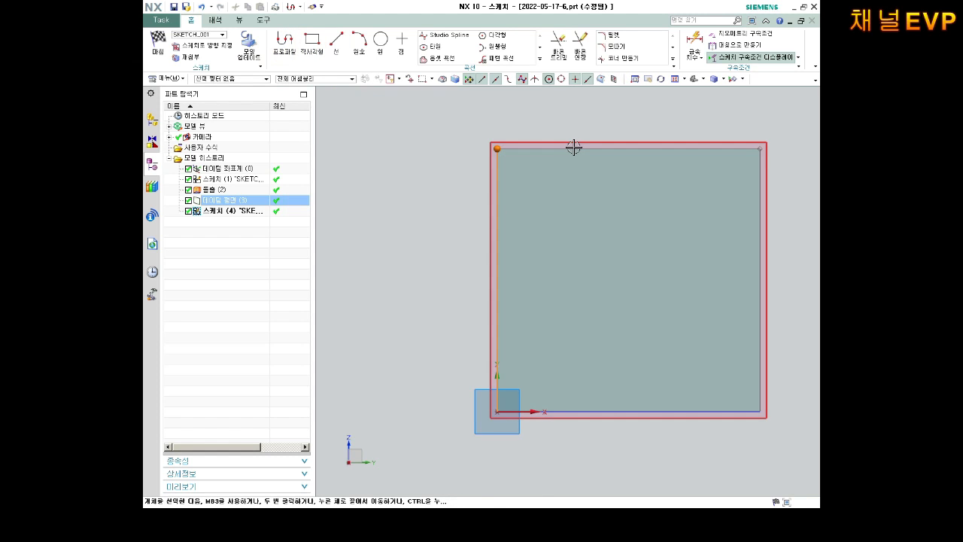
Draw a closed right triangle in the block section's upper corner above the sketch origin, its vertical leg about 11.4 mm long
{"action": "left_click", "coordinate": [284, 45]}
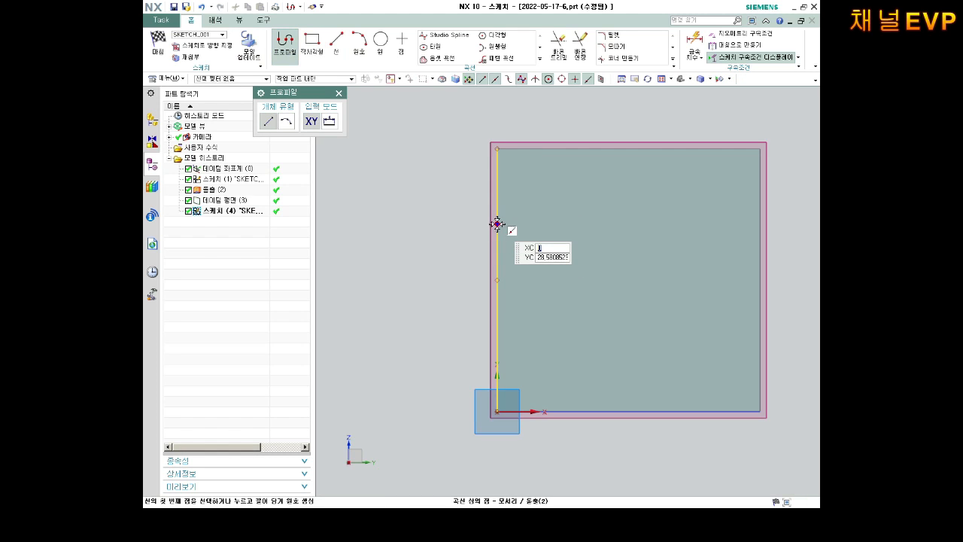
{"action": "left_click", "coordinate": [497, 148]}
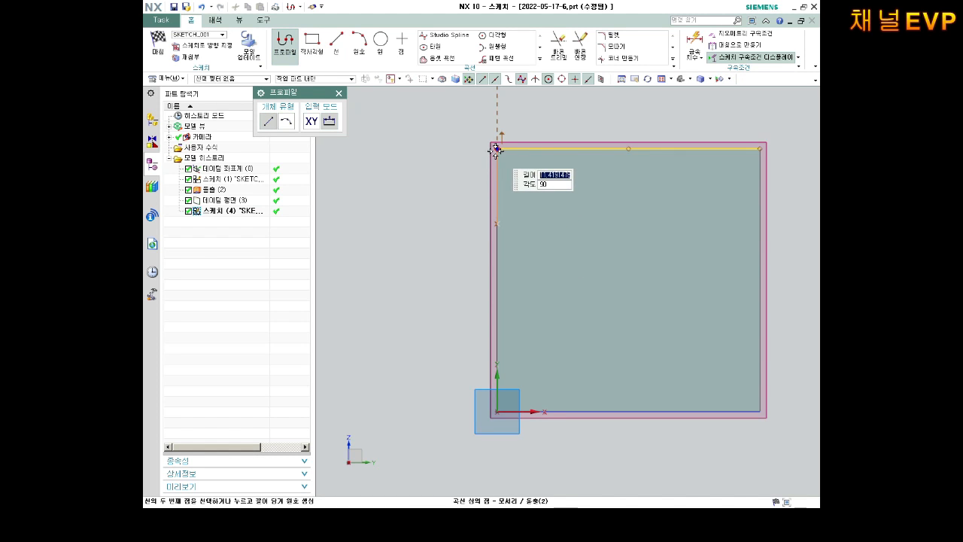
{"action": "left_click", "coordinate": [578, 148]}
{"action": "left_click", "coordinate": [497, 224]}
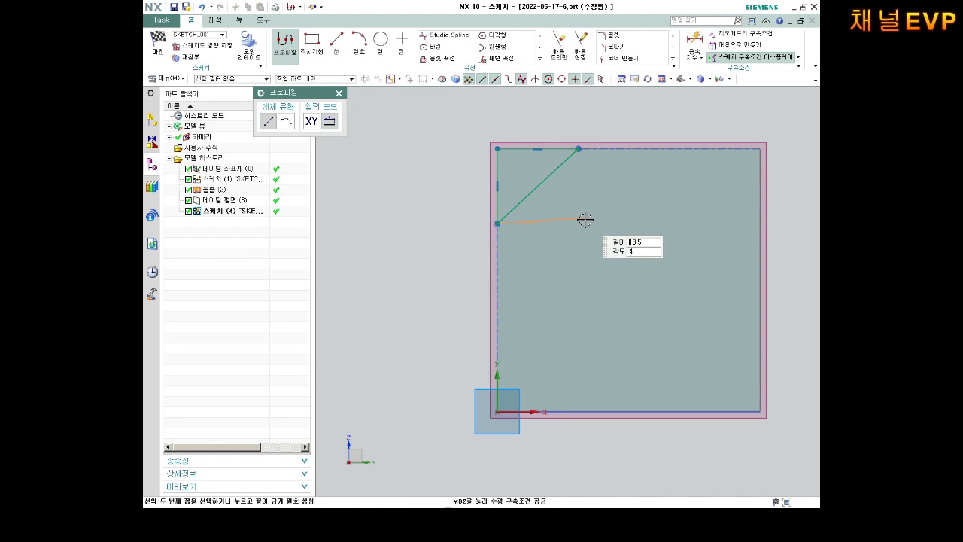
{"action": "key", "text": "Escape"}
Dimension the triangle's horizontal leg to 20 mm
{"action": "key", "text": "d"}
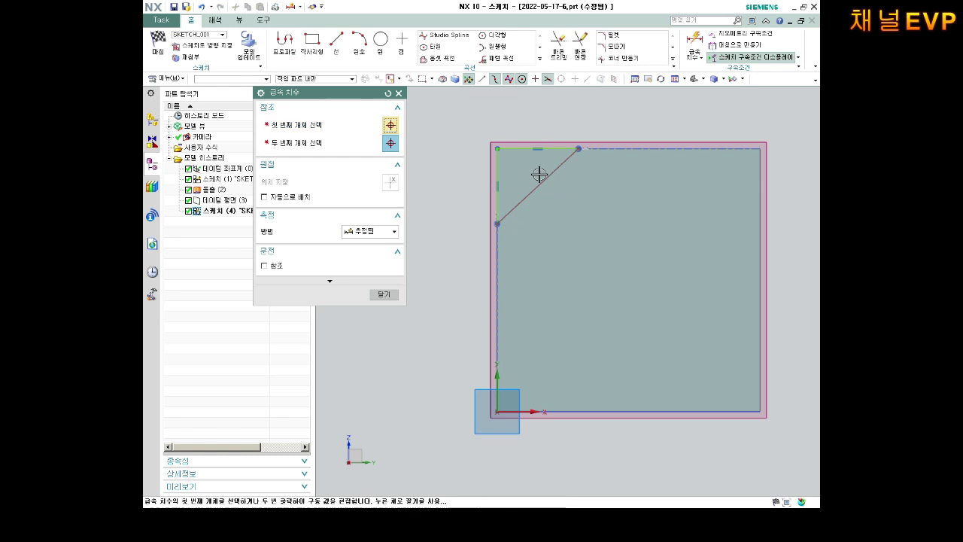
{"action": "left_click", "coordinate": [522, 148]}
{"action": "left_click", "coordinate": [519, 112]}
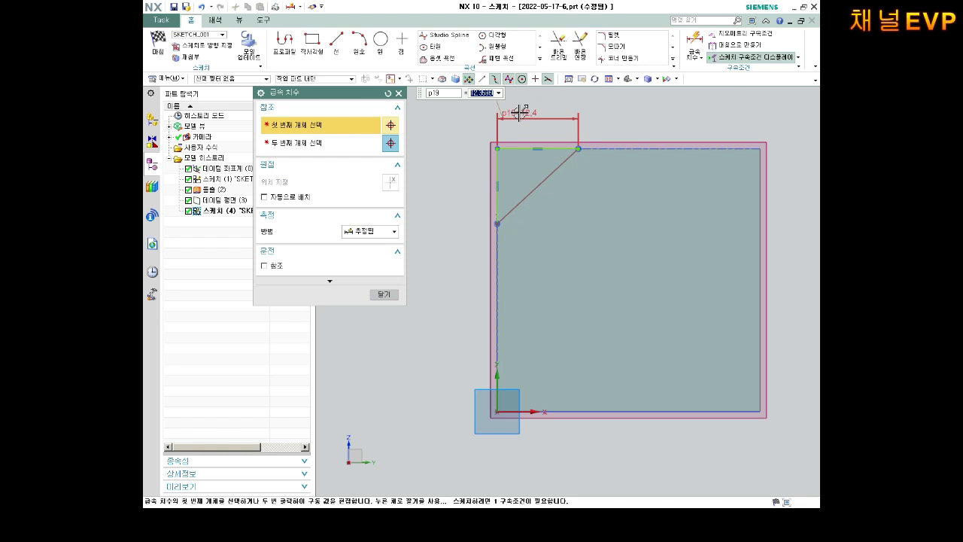
{"action": "type", "text": "20"}
{"action": "key", "text": "Return"}
Dimension the triangle's vertical leg to 20 mm and finish the sketch
{"action": "left_click", "coordinate": [499, 178]}
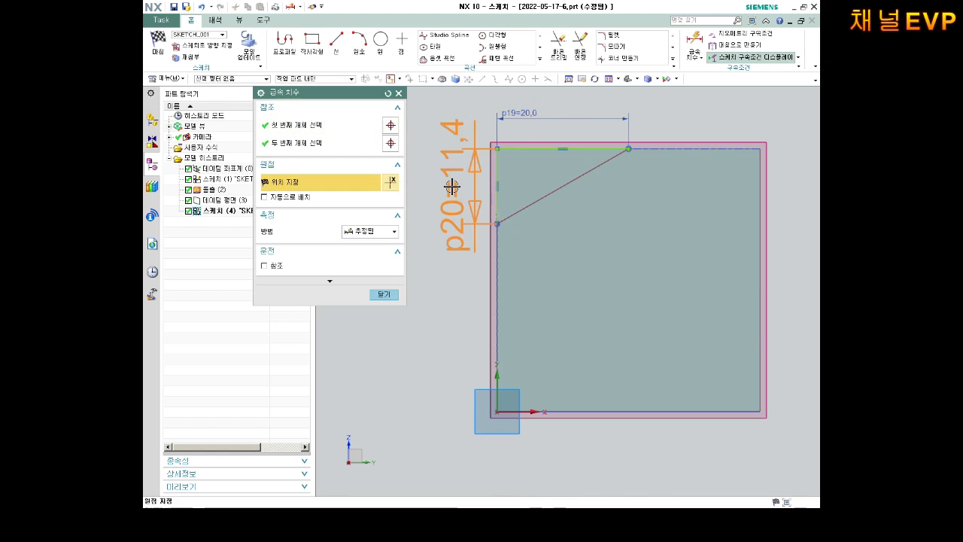
{"action": "left_click", "coordinate": [456, 188]}
{"action": "type", "text": "20"}
{"action": "key", "text": "Return"}
{"action": "key", "text": "Escape"}
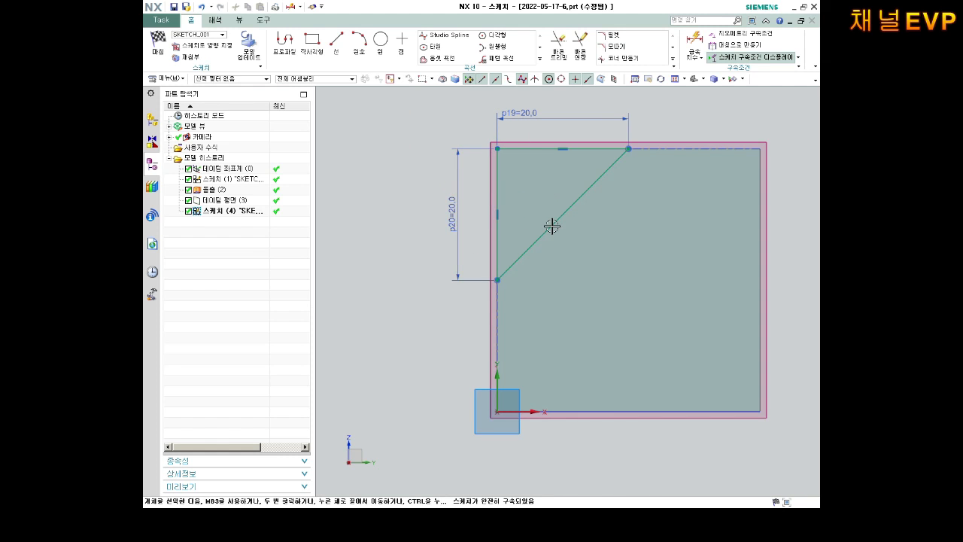
{"action": "scroll", "coordinate": [555, 221], "scroll_direction": "down", "scroll_amount": 2}
{"action": "mouse_move", "coordinate": [554, 221]}
{"action": "middle_mouse_down"}
{"action": "mouse_move", "coordinate": [604, 251]}
{"action": "mouse_move", "coordinate": [596, 244]}
{"action": "middle_mouse_up"}
{"action": "scroll", "coordinate": [629, 205], "scroll_direction": "up", "scroll_amount": 1}
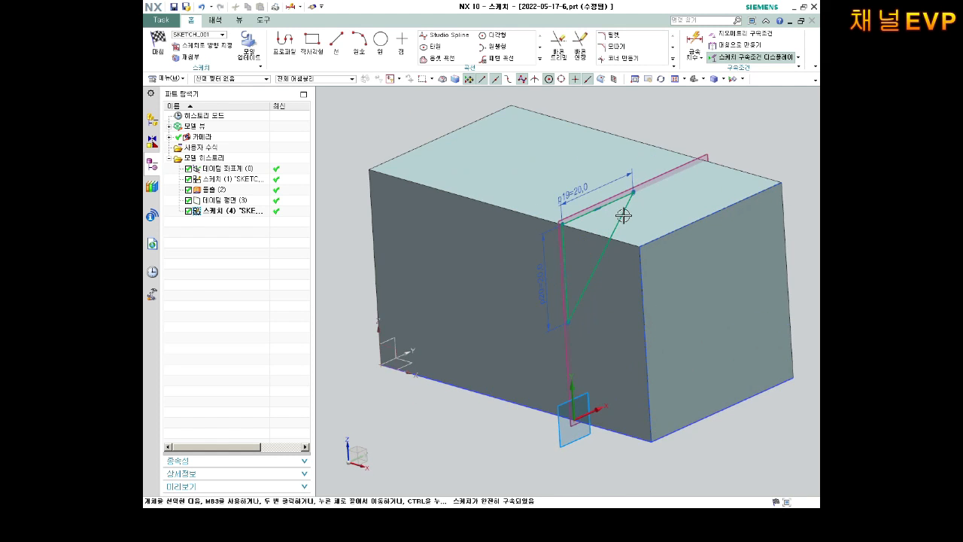
{"action": "mouse_move", "coordinate": [626, 204]}
{"action": "middle_mouse_down"}
{"action": "mouse_move", "coordinate": [600, 208]}
{"action": "mouse_move", "coordinate": [610, 206]}
{"action": "middle_mouse_up"}
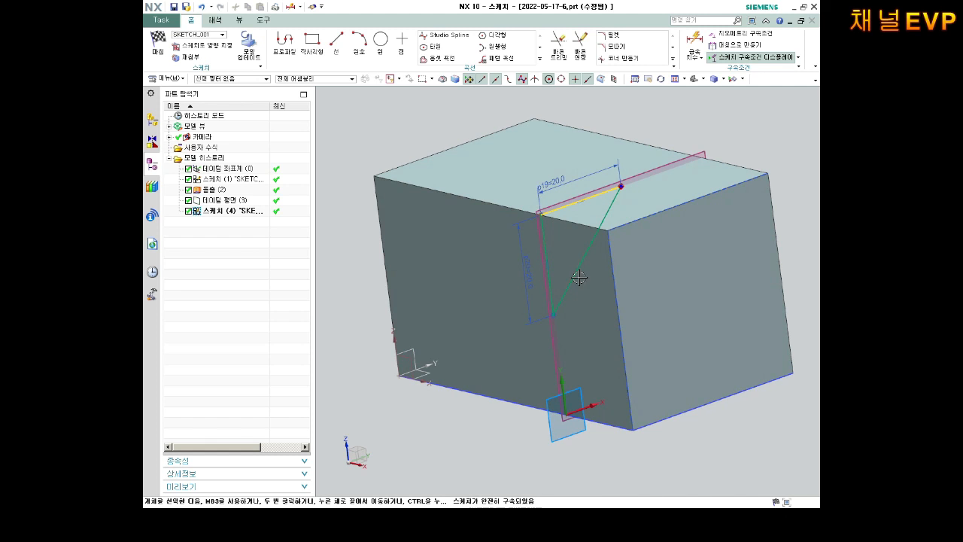
{"action": "middle_click_drag", "start_coordinate": [636, 278], "coordinate": [654, 286]}
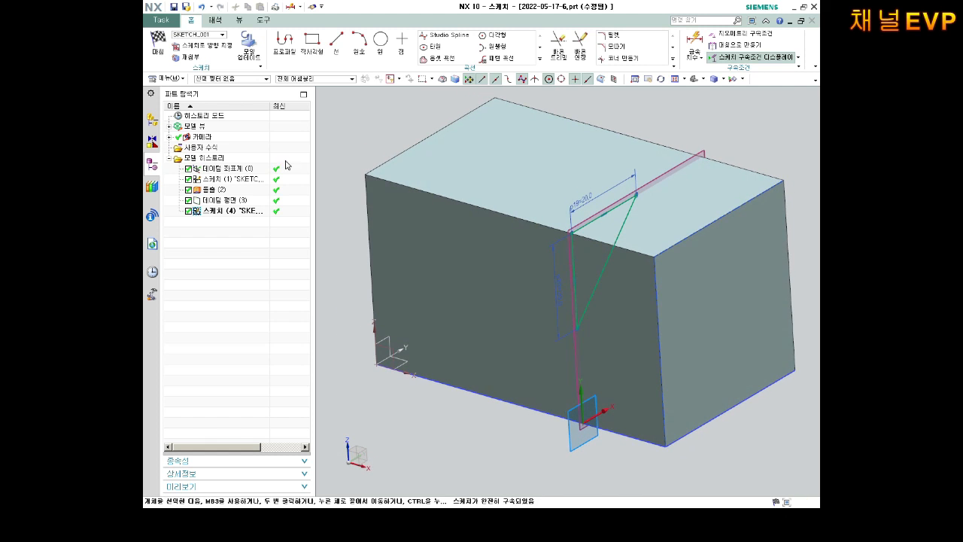
{"action": "left_click", "coordinate": [155, 43]}
Start an extrusion of the triangle sketch and reverse its direction so that it runs into the longer part of the block
{"action": "scroll", "coordinate": [474, 116], "scroll_direction": "up", "scroll_amount": 3}
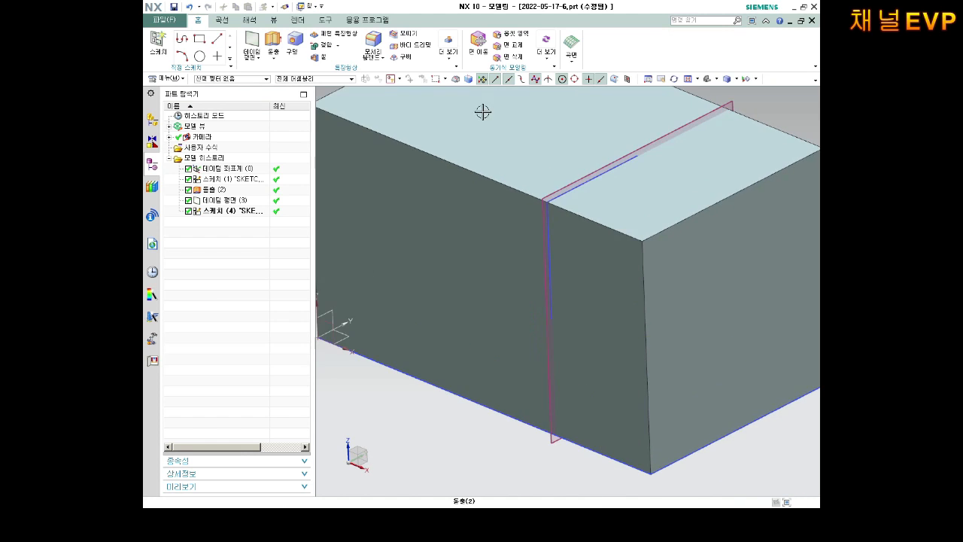
{"action": "left_click", "coordinate": [272, 47]}
{"action": "scroll", "coordinate": [469, 148], "scroll_direction": "down", "scroll_amount": 5}
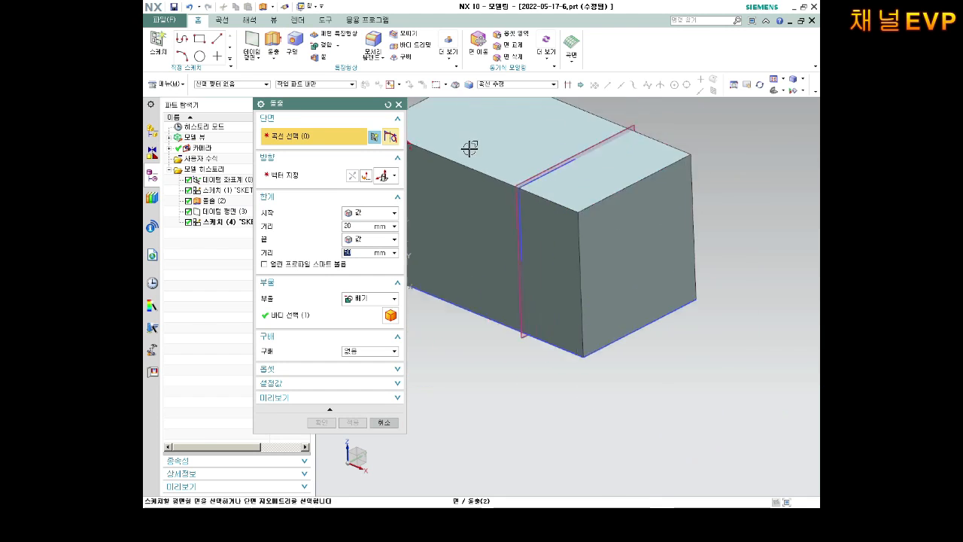
{"action": "scroll", "coordinate": [483, 132], "scroll_direction": "up", "scroll_amount": 2}
{"action": "middle_click_drag", "start_coordinate": [544, 190], "coordinate": [608, 249], "text": "shift"}
{"action": "left_click", "coordinate": [617, 227]}
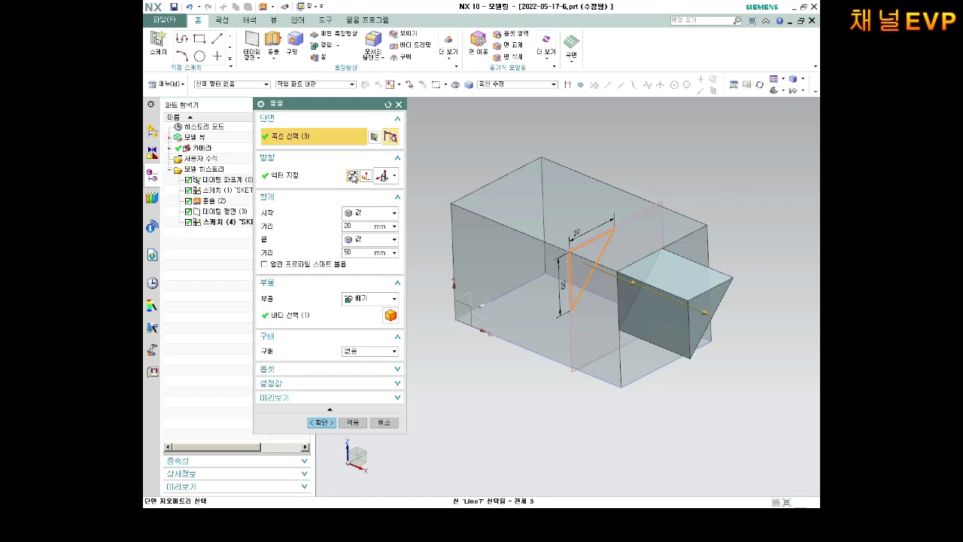
{"action": "left_click", "coordinate": [351, 175]}
Set the extrusion limits from 0 to 30 mm and subtract the triangular pocket from the block
{"action": "left_click_drag", "start_coordinate": [360, 227], "coordinate": [253, 246]}
{"action": "type", "text": "0"}
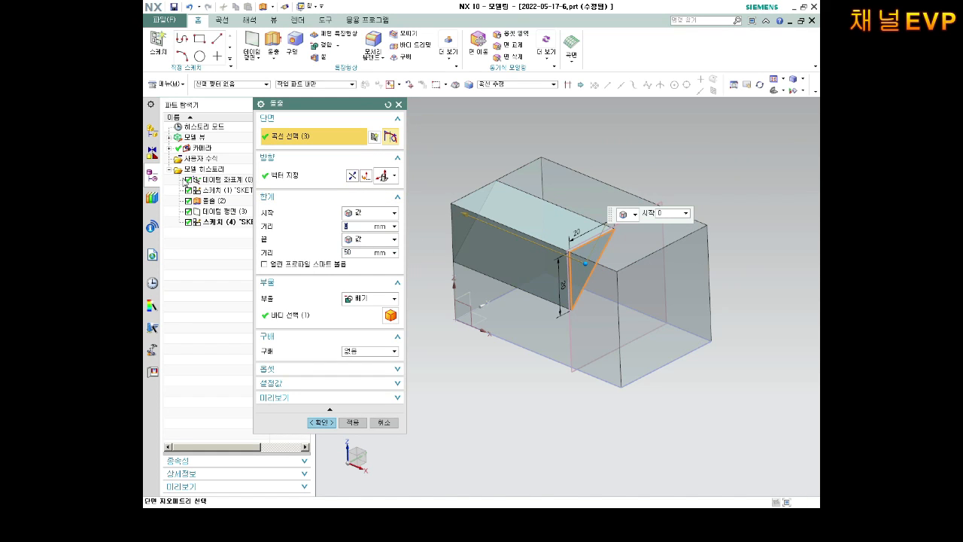
{"action": "double_click", "coordinate": [358, 252]}
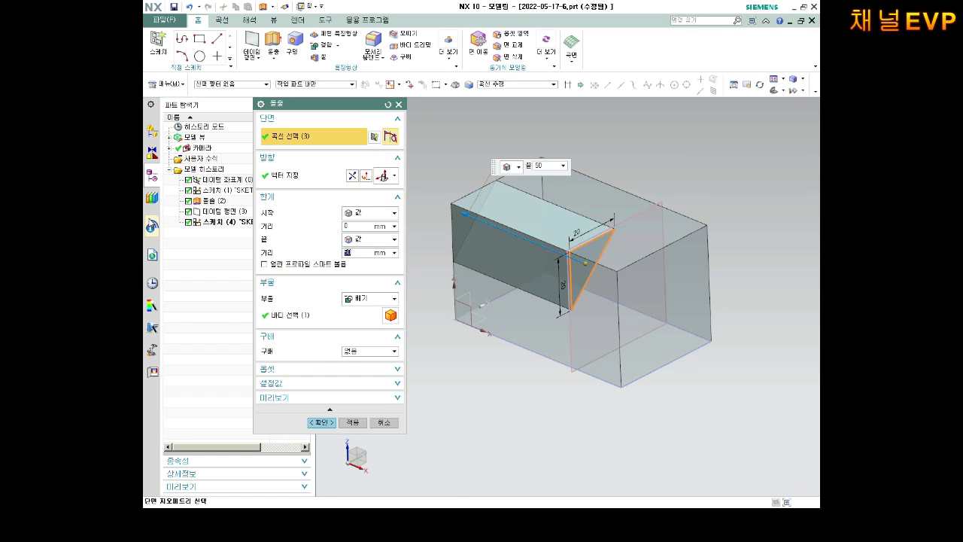
{"action": "type", "text": "30"}
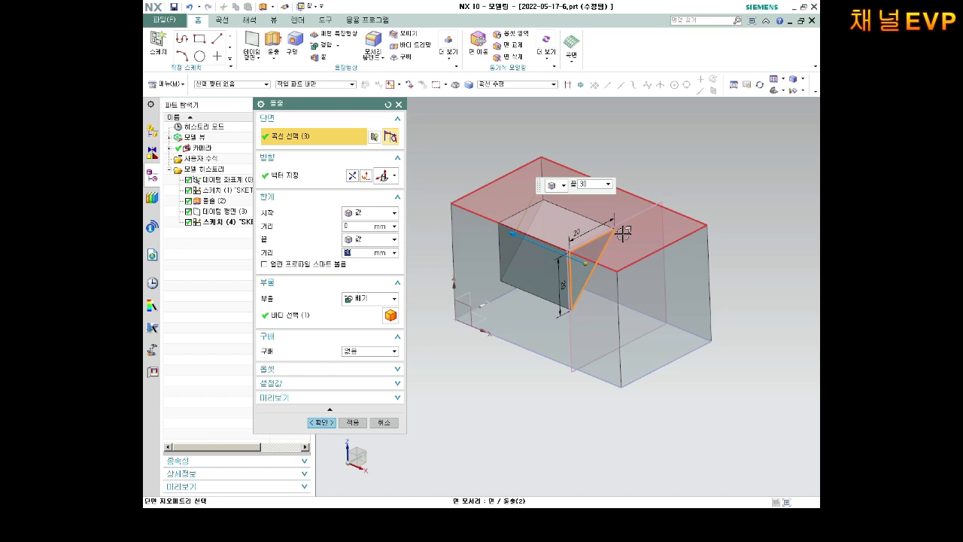
{"action": "middle_click_drag", "start_coordinate": [610, 239], "coordinate": [537, 226]}
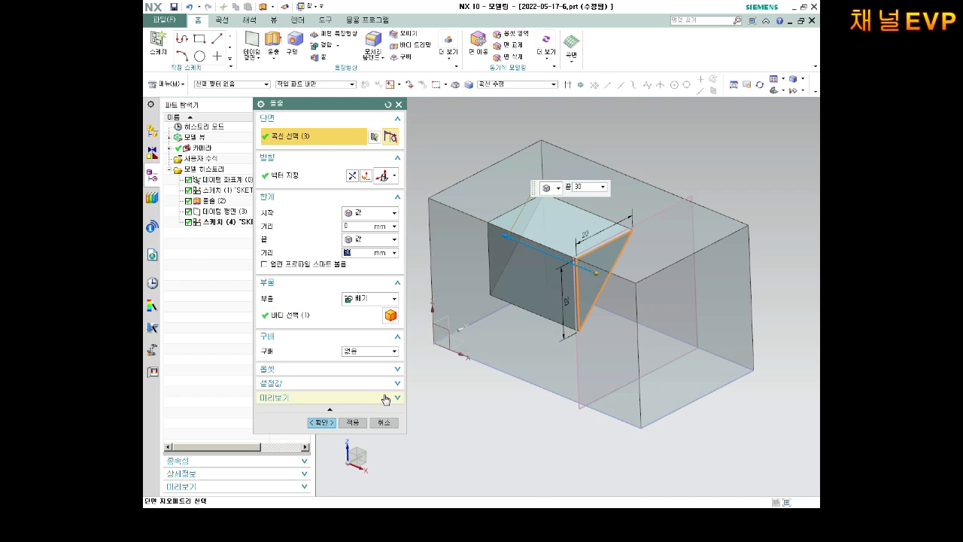
{"action": "left_click", "coordinate": [322, 422]}
Hide the block's base sketch, the offset datum plane and the triangle sketch
{"action": "middle_click_drag", "start_coordinate": [576, 220], "coordinate": [598, 213]}
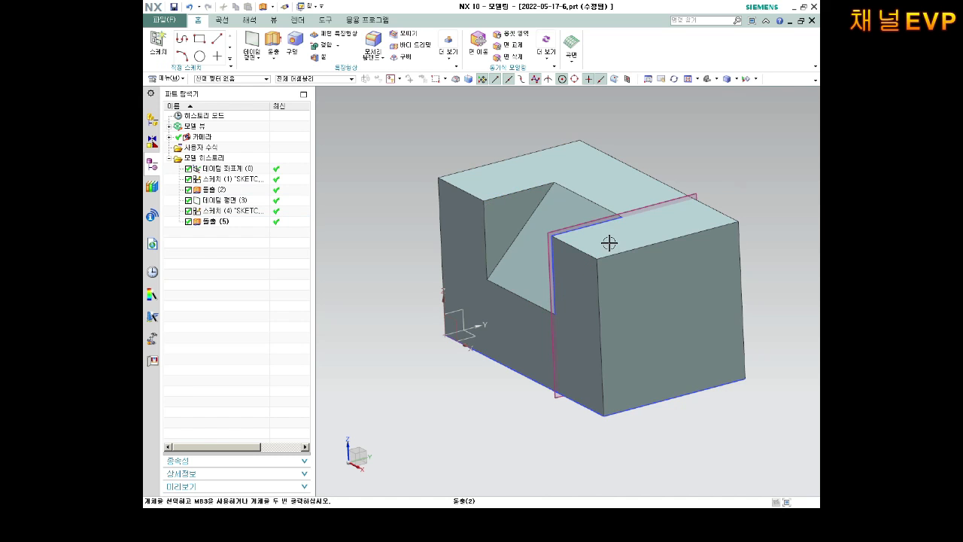
{"action": "middle_click_drag", "start_coordinate": [599, 238], "coordinate": [638, 243]}
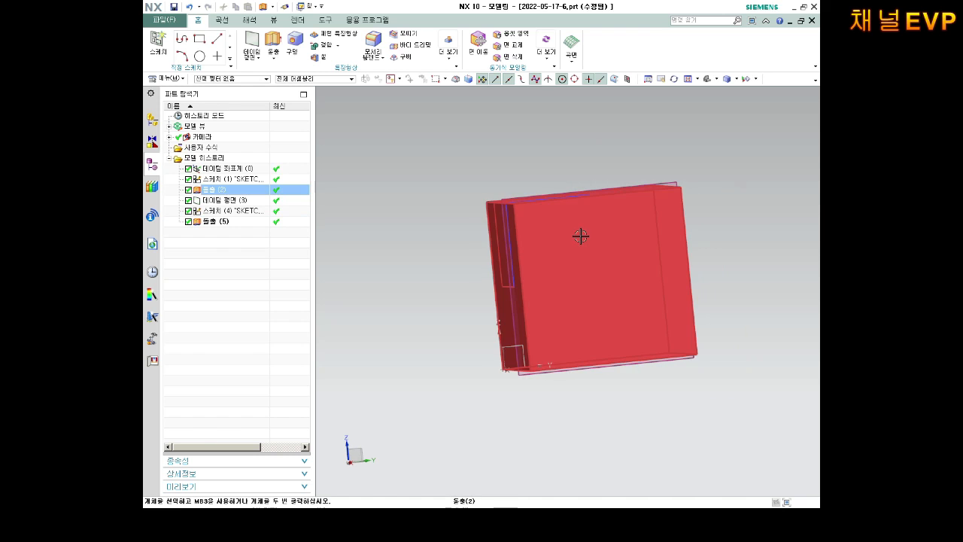
{"action": "mouse_move", "coordinate": [567, 240]}
{"action": "middle_mouse_down"}
{"action": "mouse_move", "coordinate": [567, 264]}
{"action": "mouse_move", "coordinate": [614, 275]}
{"action": "mouse_move", "coordinate": [566, 277]}
{"action": "middle_mouse_up"}
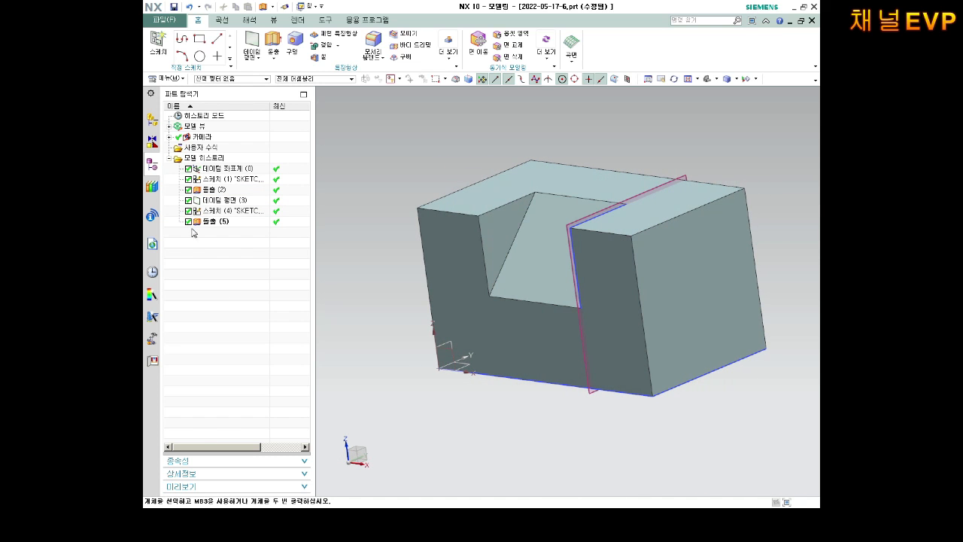
{"action": "right_click", "coordinate": [219, 187]}
{"action": "left_click", "coordinate": [220, 188]}
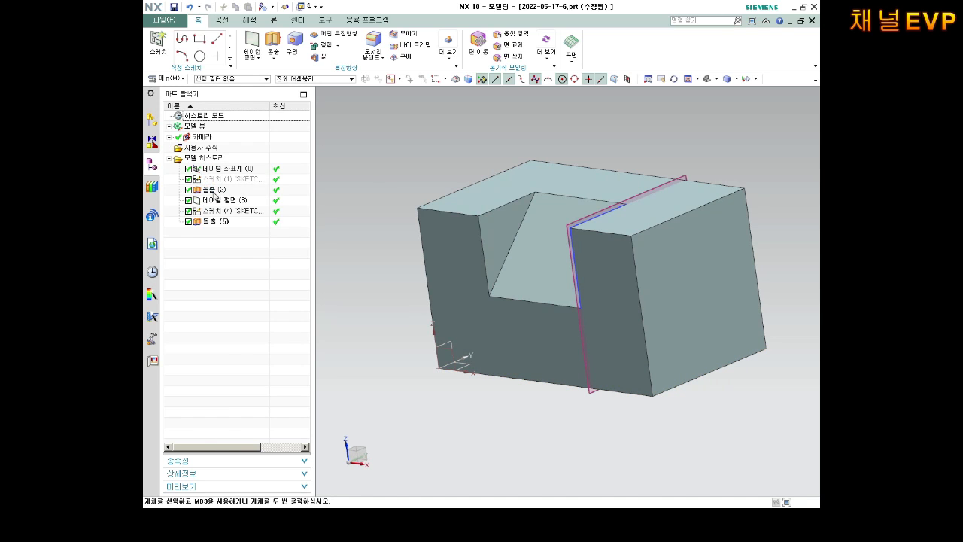
{"action": "right_click", "coordinate": [219, 189]}
{"action": "right_click", "coordinate": [203, 201]}
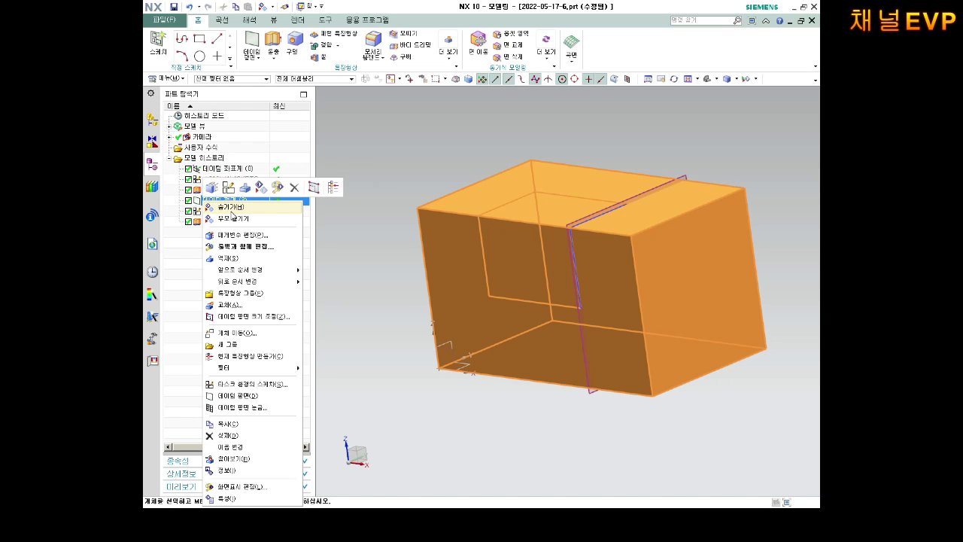
{"action": "left_click", "coordinate": [232, 209]}
{"action": "right_click", "coordinate": [224, 211]}
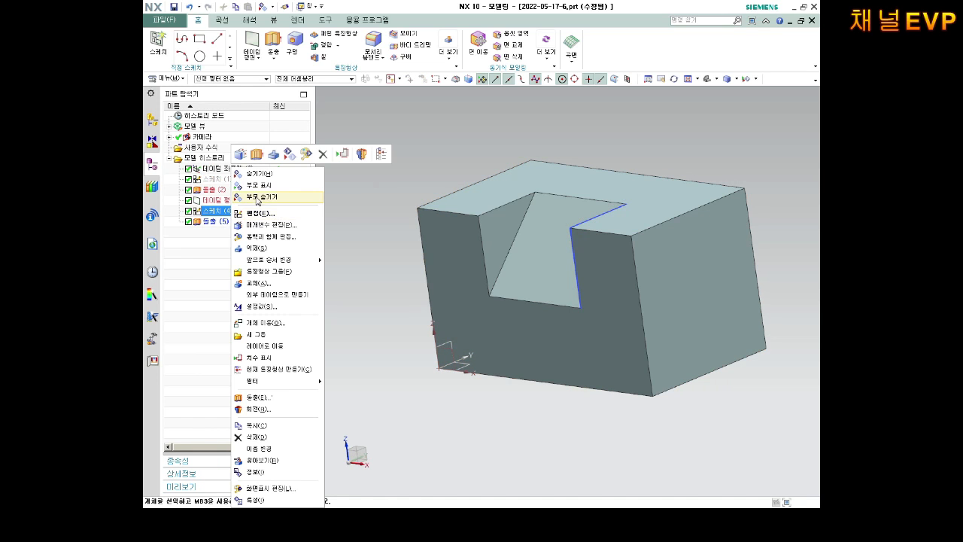
{"action": "left_click", "coordinate": [257, 177]}
Change the display colour of the solid block to yellow
{"action": "mouse_move", "coordinate": [571, 255]}
{"action": "middle_mouse_down"}
{"action": "mouse_move", "coordinate": [634, 273]}
{"action": "mouse_move", "coordinate": [698, 258]}
{"action": "mouse_move", "coordinate": [501, 241]}
{"action": "mouse_move", "coordinate": [589, 248]}
{"action": "mouse_move", "coordinate": [604, 261]}
{"action": "mouse_move", "coordinate": [664, 225]}
{"action": "middle_mouse_up"}
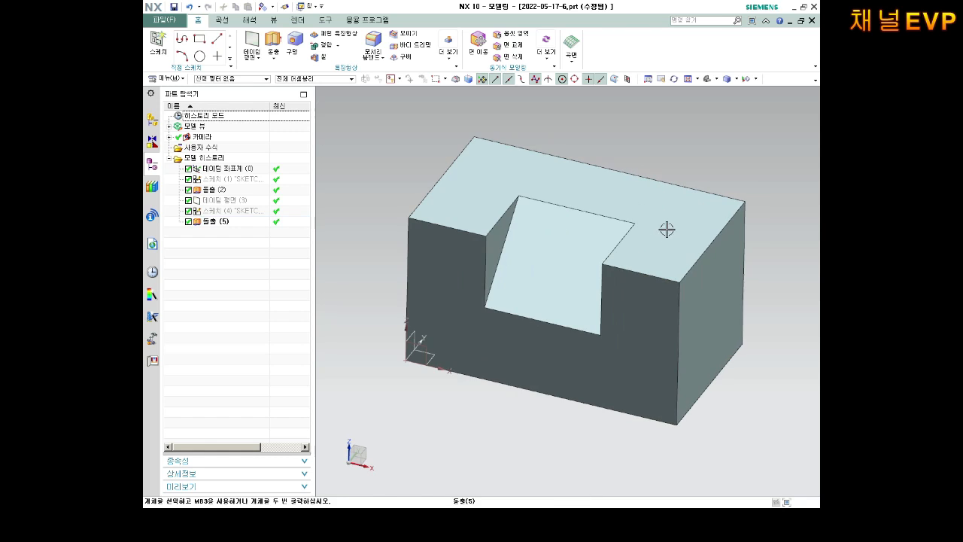
{"action": "left_click", "coordinate": [274, 20]}
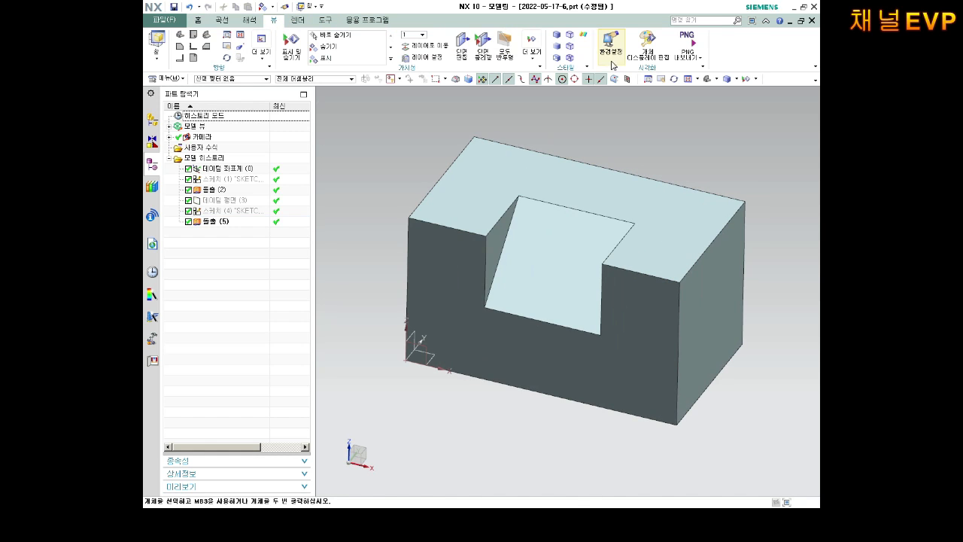
{"action": "key", "text": "ctrl+j"}
{"action": "left_click", "coordinate": [458, 158]}
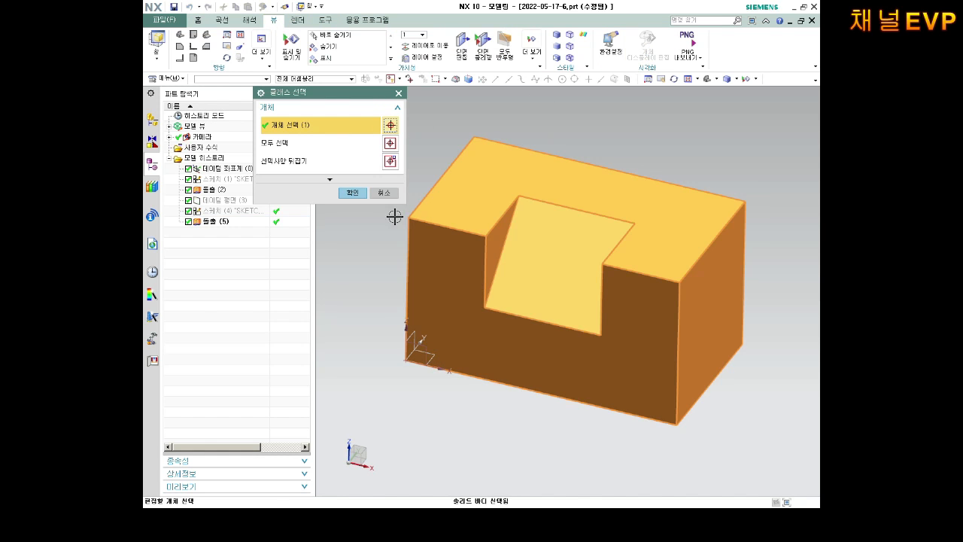
{"action": "left_click", "coordinate": [352, 193]}
{"action": "left_click", "coordinate": [371, 150]}
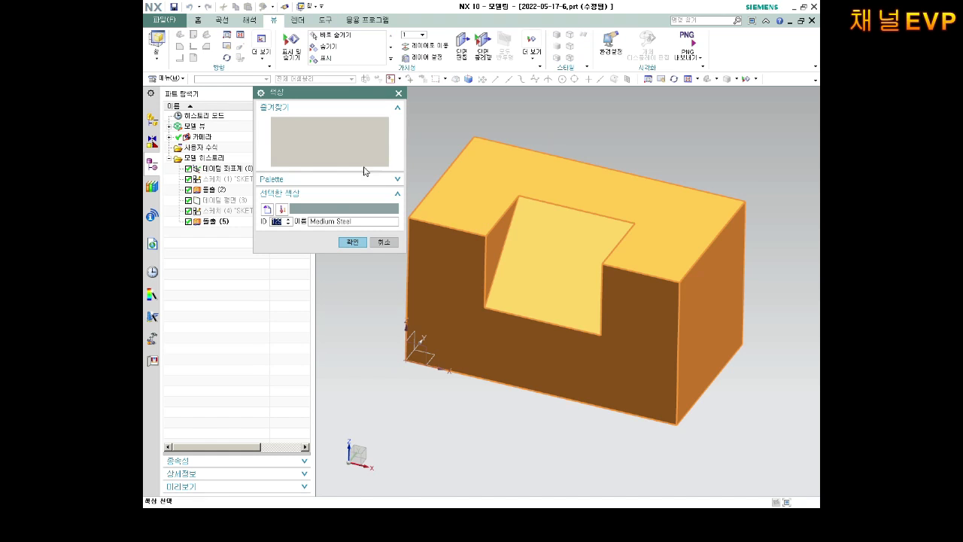
{"action": "left_click", "coordinate": [306, 123]}
{"action": "left_click", "coordinate": [352, 242]}
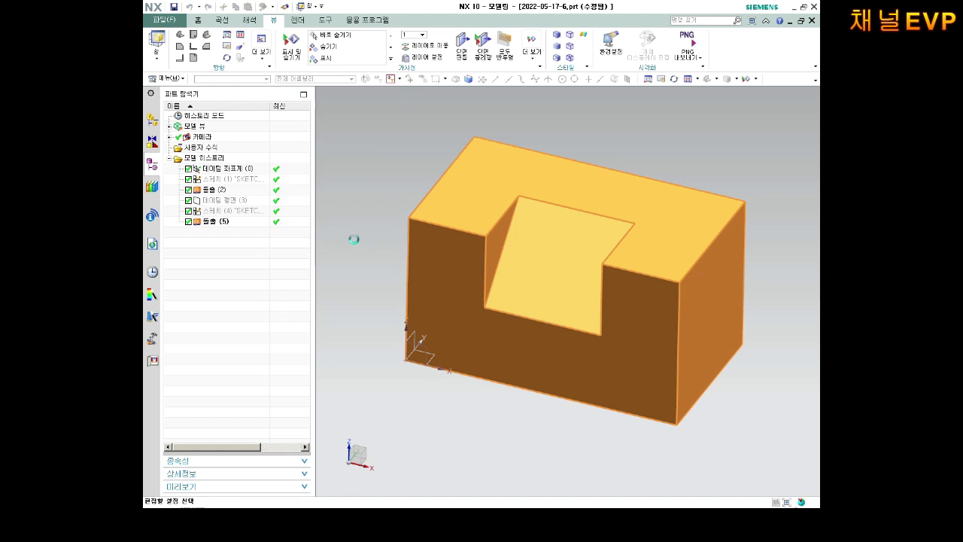
{"action": "left_click", "coordinate": [322, 376]}
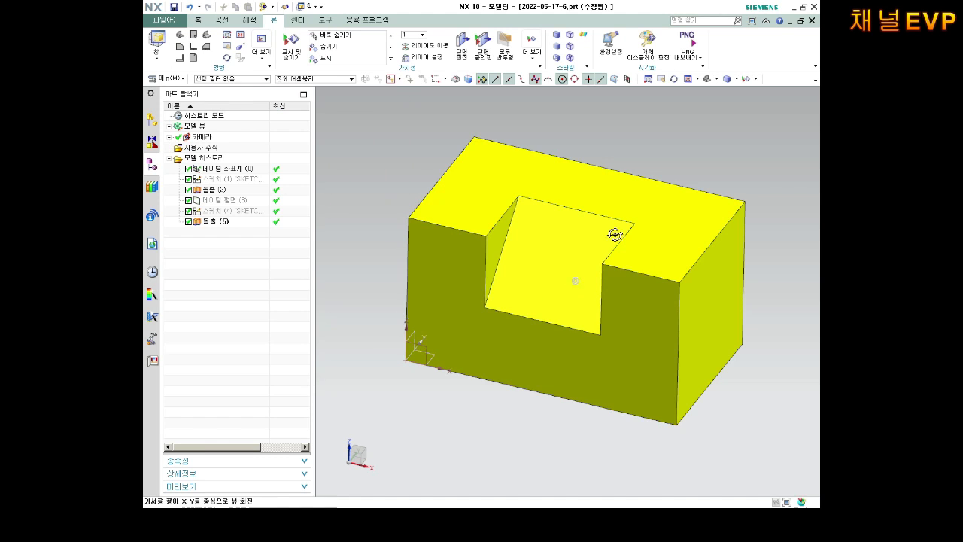
Save the finished block part and close it
{"action": "left_click", "coordinate": [701, 241]}
{"action": "key", "text": "Escape"}
{"action": "key", "text": "ctrl+s"}
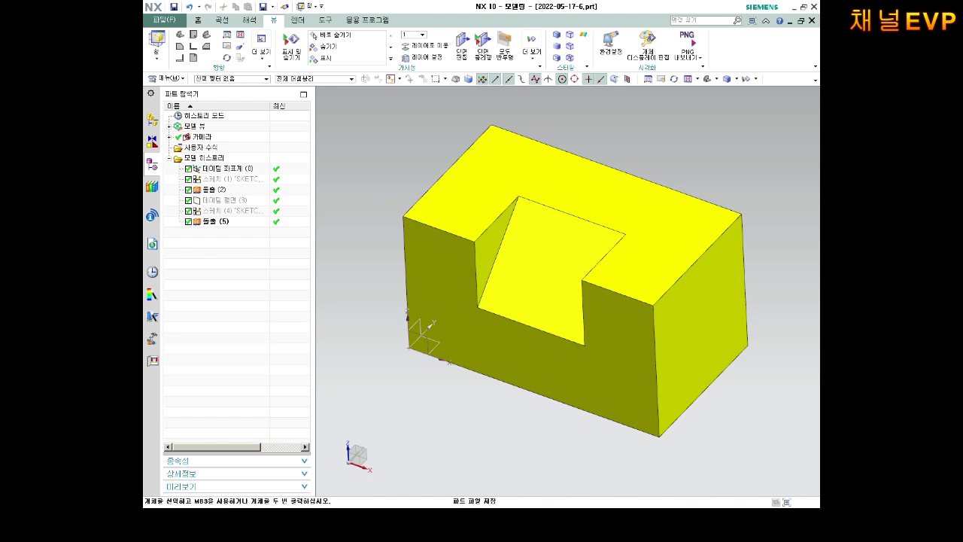
{"action": "key", "text": "ctrl+F4"}
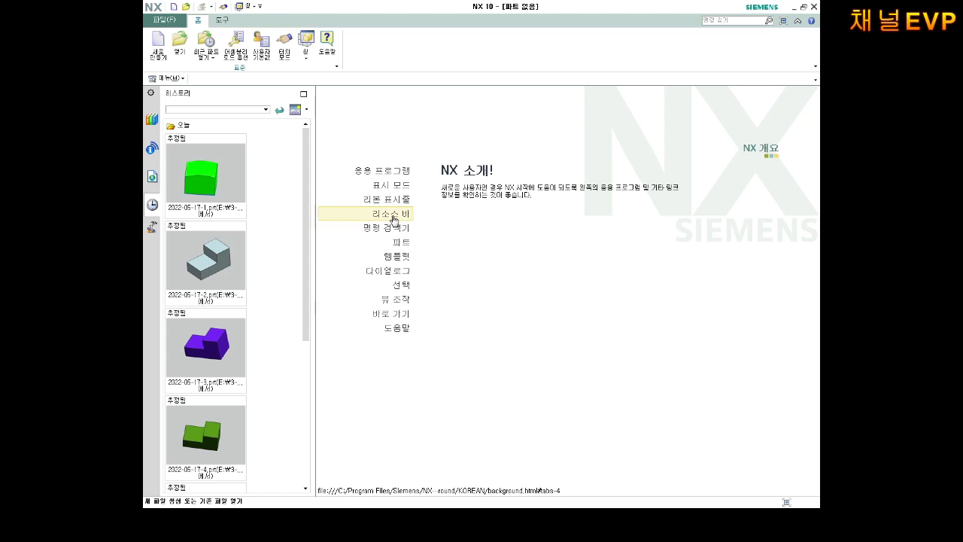
Create a new millimetre Model part named 2022-05-17-7
{"action": "left_click", "coordinate": [157, 48]}
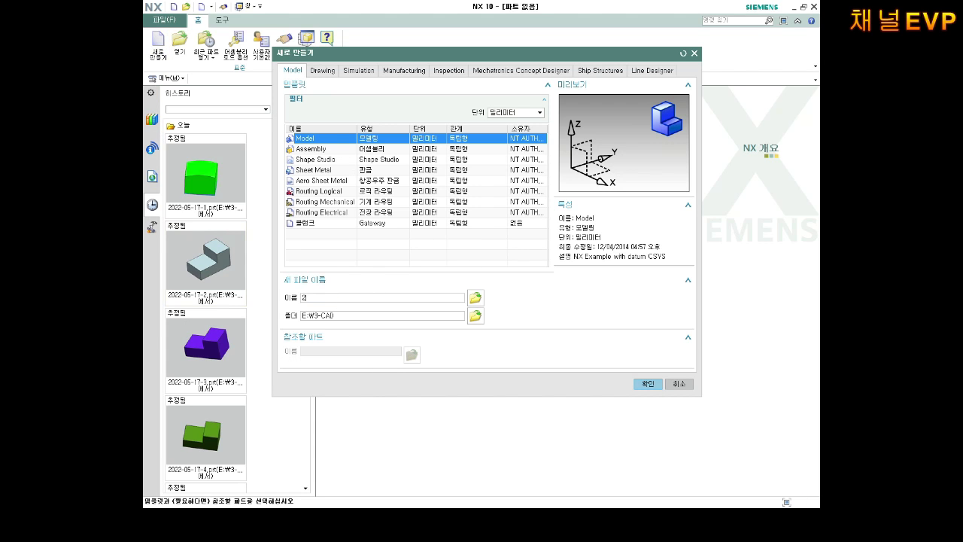
{"action": "type", "text": "2022-05-17-7"}
{"action": "key", "text": "Return"}
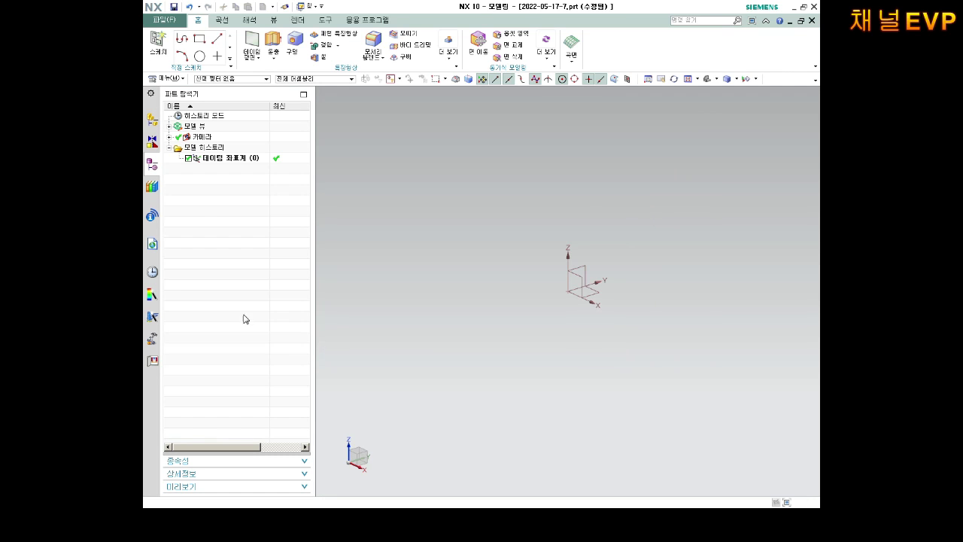
Start a sketch on the XZ plane of the datum coordinate system
{"action": "left_click", "coordinate": [157, 42]}
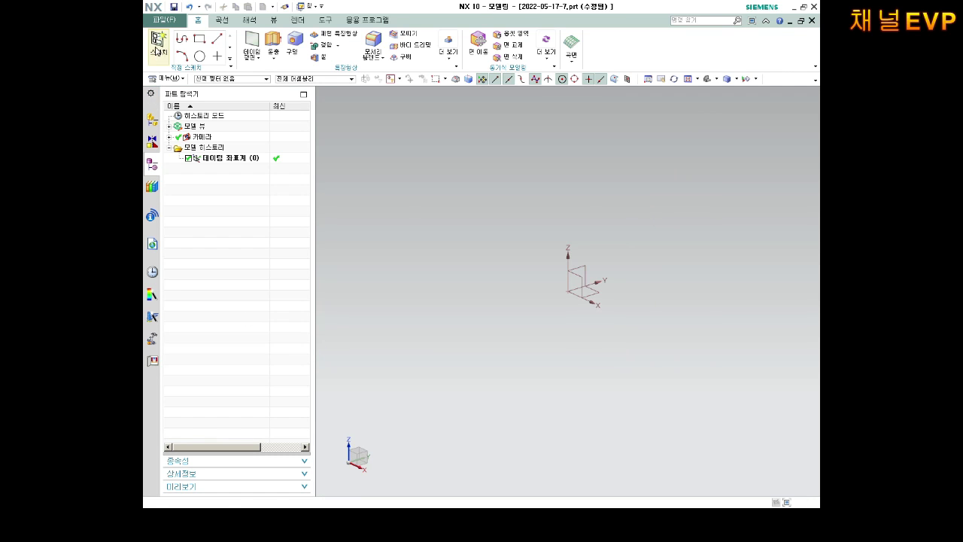
{"action": "left_click", "coordinate": [581, 277]}
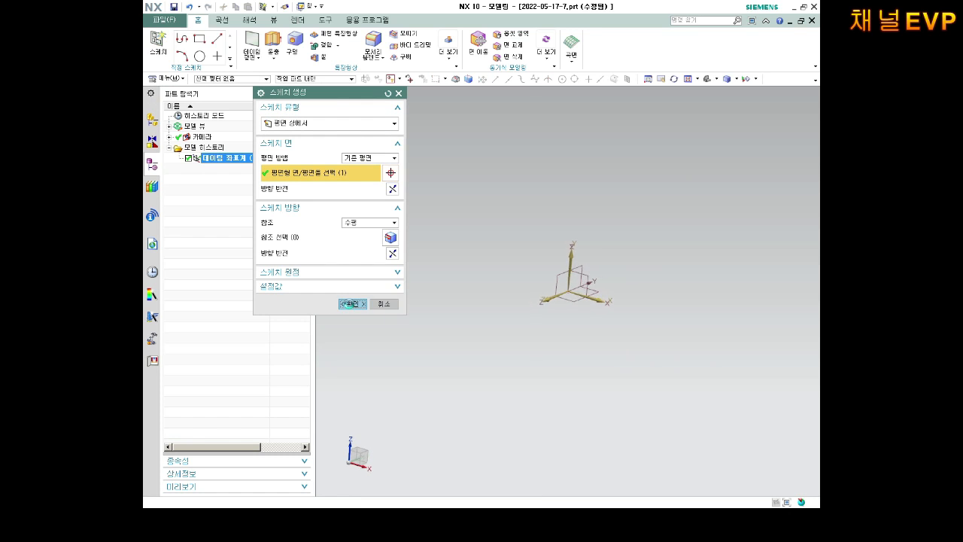
{"action": "left_click", "coordinate": [351, 304]}
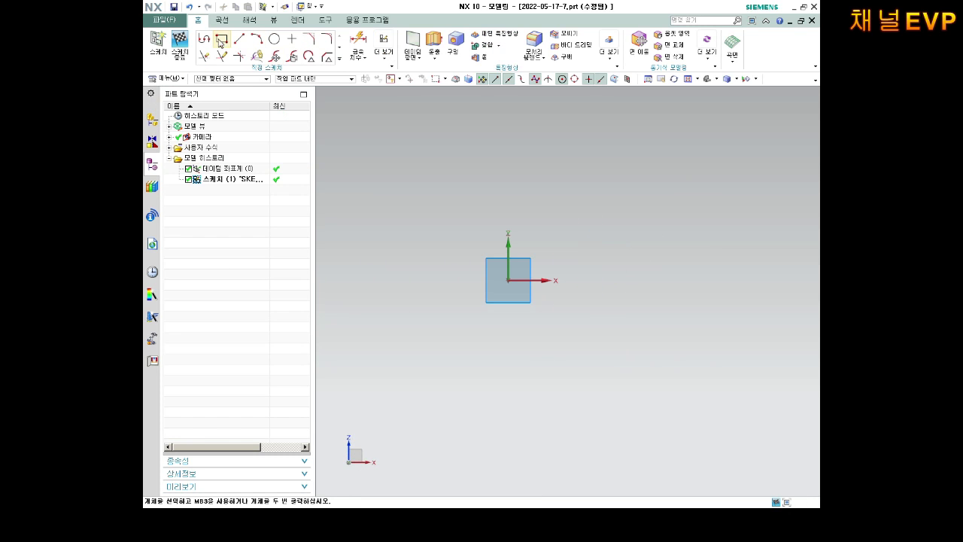
Draw a closed five-sided profile starting at the origin, with a horizontal base, vertical sides and a sloped upper-right corner
{"action": "left_click", "coordinate": [509, 280]}
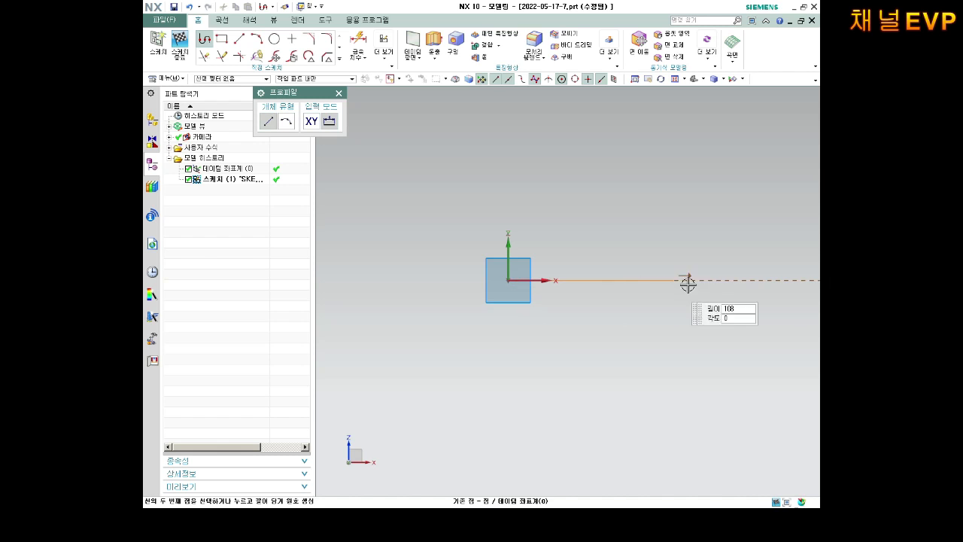
{"action": "left_click", "coordinate": [720, 280]}
{"action": "left_click", "coordinate": [720, 213]}
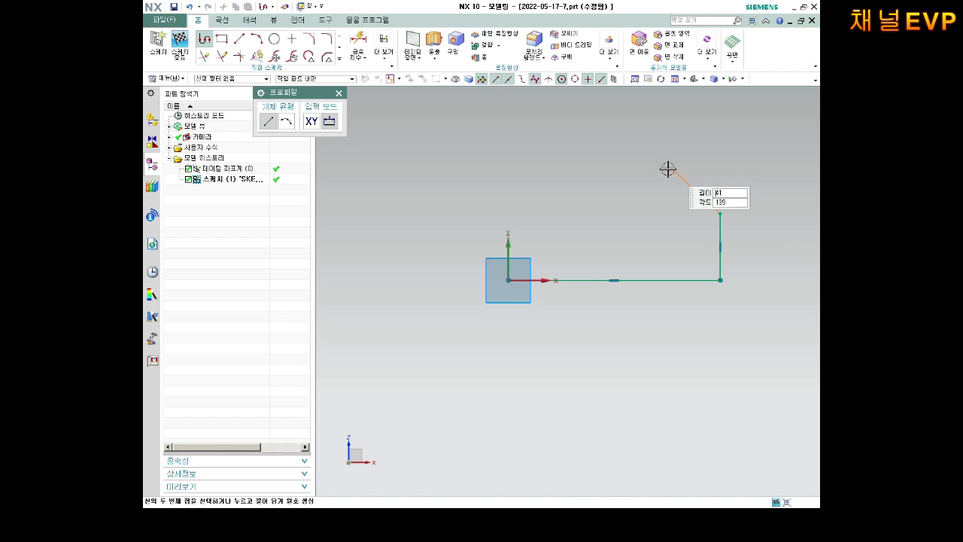
{"action": "left_click", "coordinate": [659, 173]}
{"action": "left_click", "coordinate": [509, 172]}
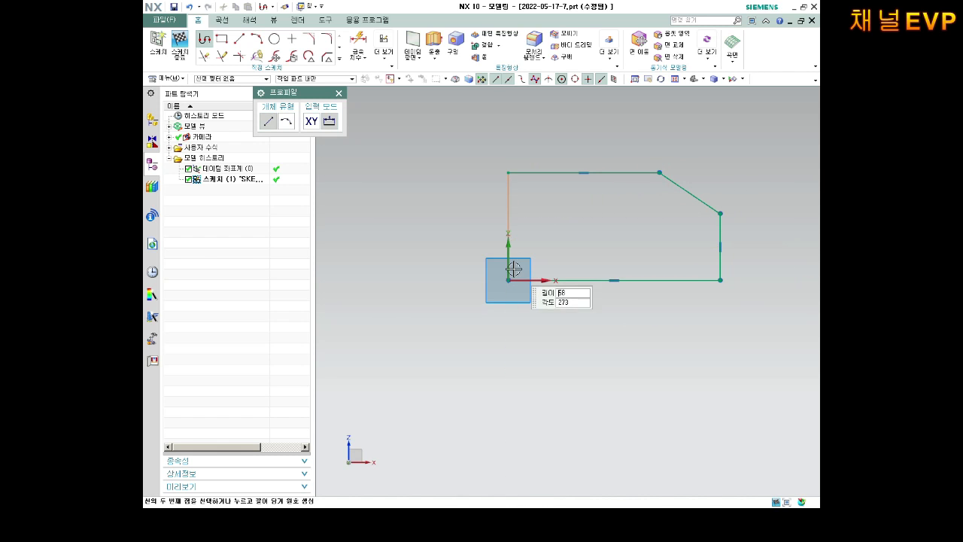
{"action": "left_click", "coordinate": [508, 280]}
{"action": "key", "text": "Escape"}
Dimension the profile's bottom edge as 70 mm and its right vertical edge as 30 mm
{"action": "scroll", "coordinate": [694, 143], "scroll_direction": "up", "scroll_amount": 2}
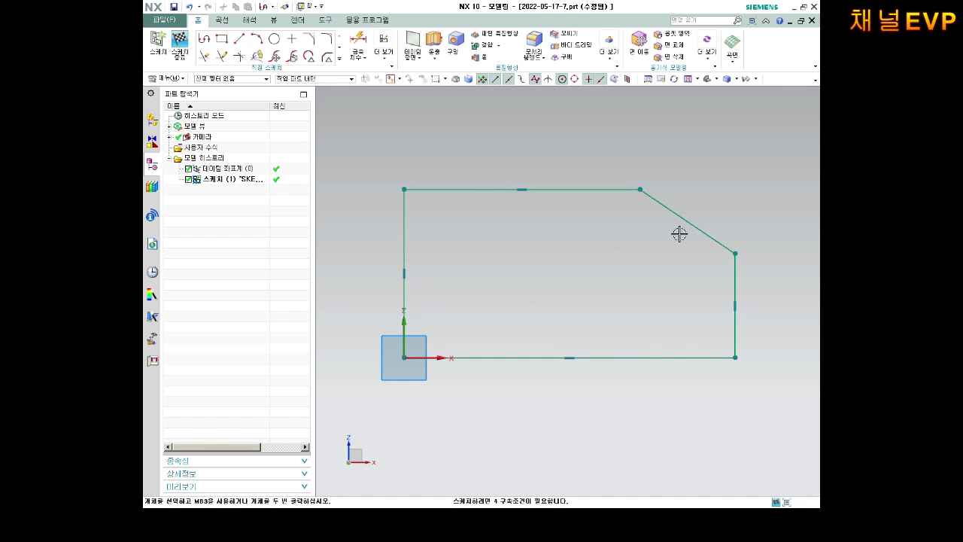
{"action": "scroll", "coordinate": [679, 234], "scroll_direction": "down", "scroll_amount": 1}
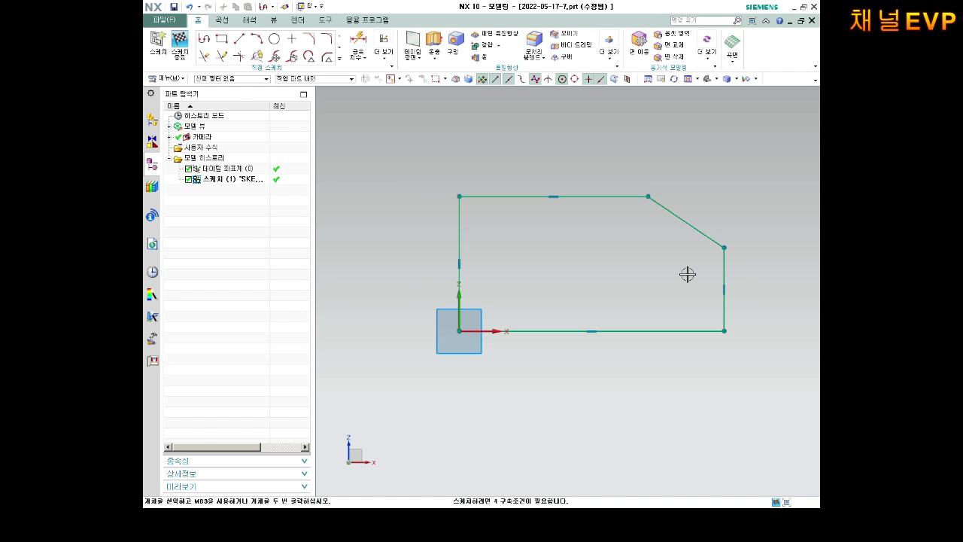
{"action": "key", "text": "d"}
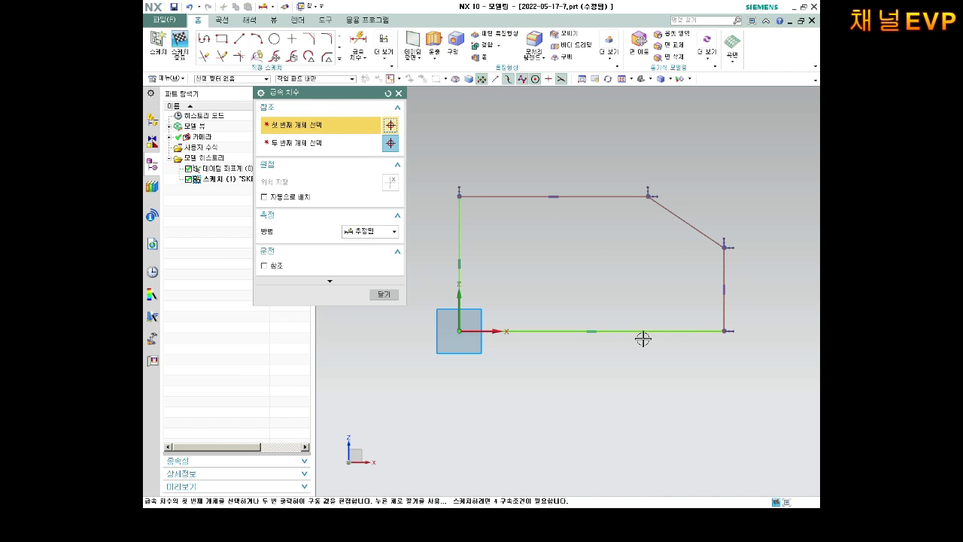
{"action": "left_click", "coordinate": [628, 377]}
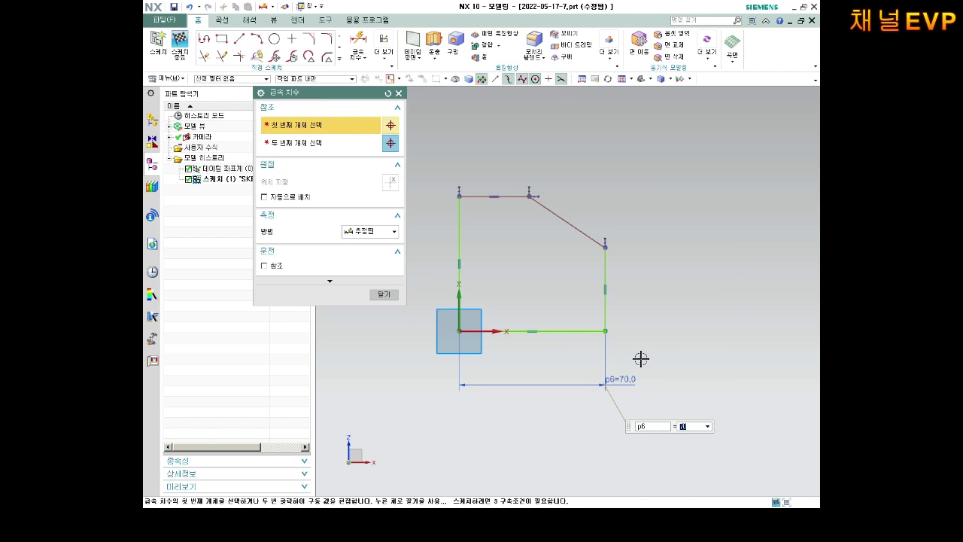
{"action": "left_click", "coordinate": [601, 273]}
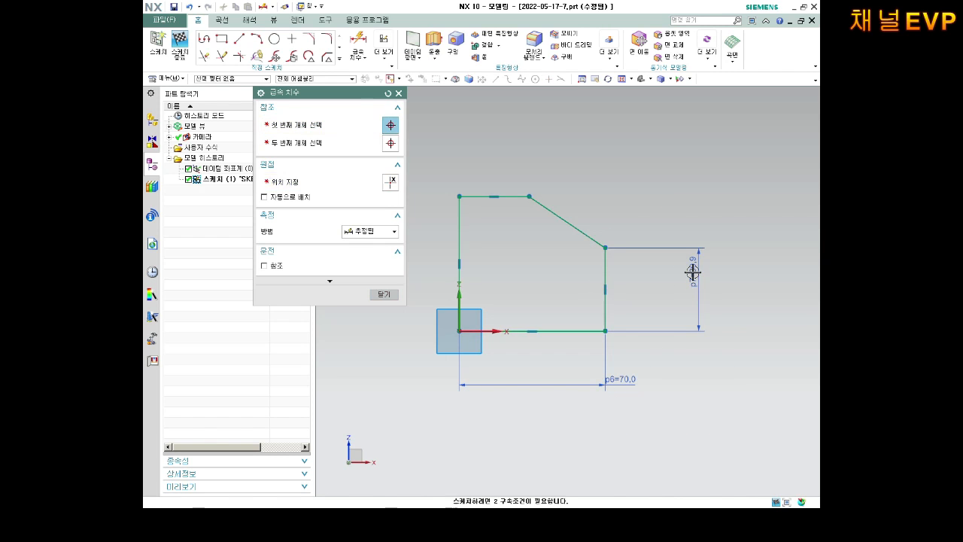
{"action": "left_click", "coordinate": [692, 271]}
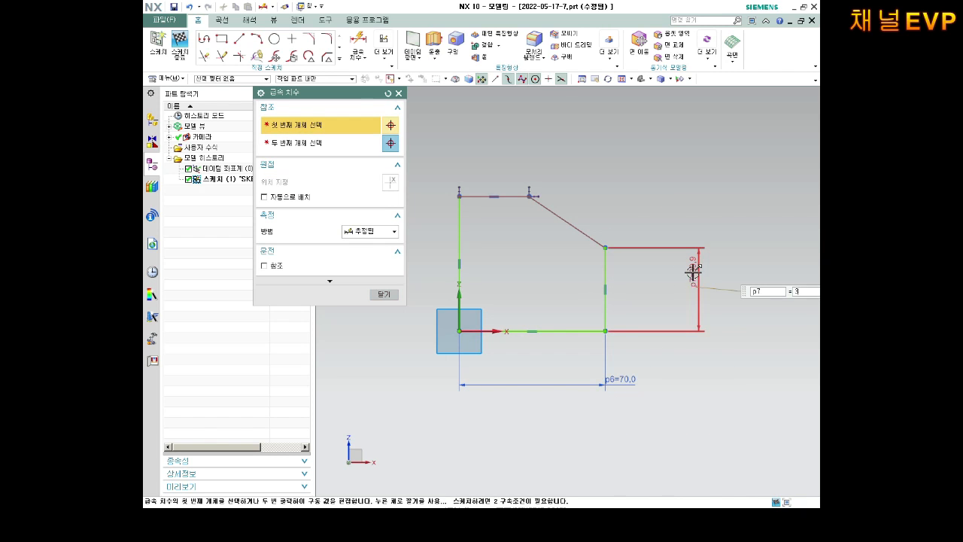
Dimension the profile's left vertical edge as 40 mm and its top horizontal edge as 50 mm
{"action": "left_click", "coordinate": [457, 254]}
{"action": "left_click", "coordinate": [419, 263]}
{"action": "type", "text": "40"}
{"action": "key", "text": "Return"}
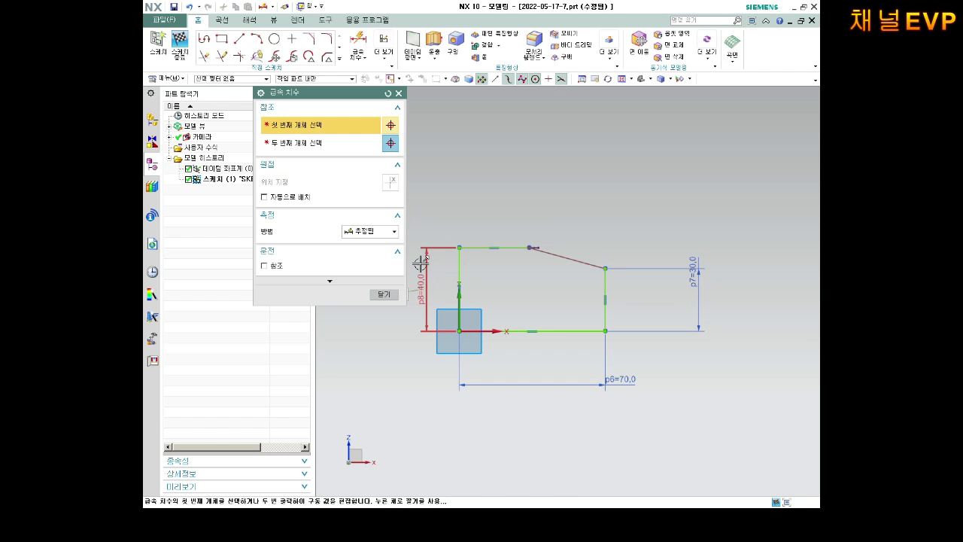
{"action": "left_click", "coordinate": [490, 248]}
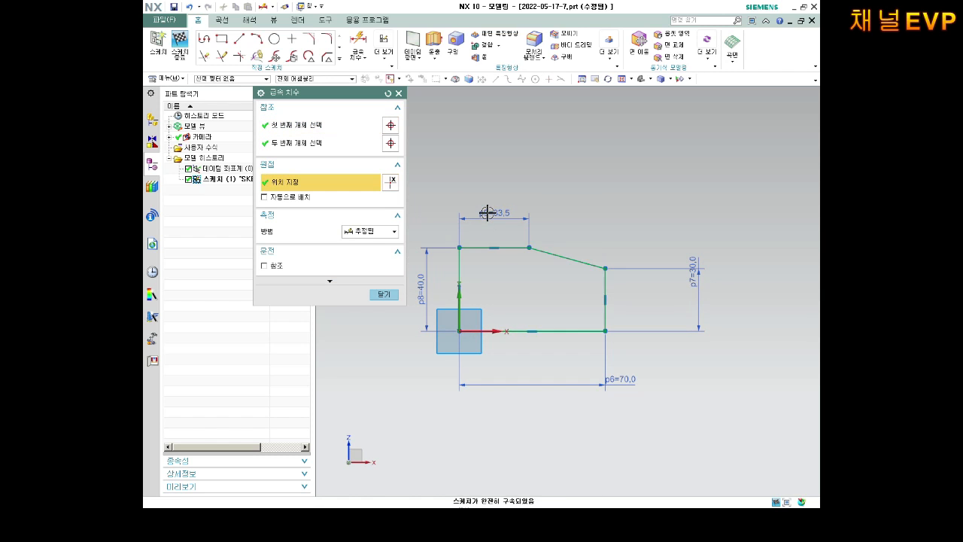
{"action": "left_click", "coordinate": [487, 214]}
{"action": "type", "text": "50"}
{"action": "key", "text": "Return"}
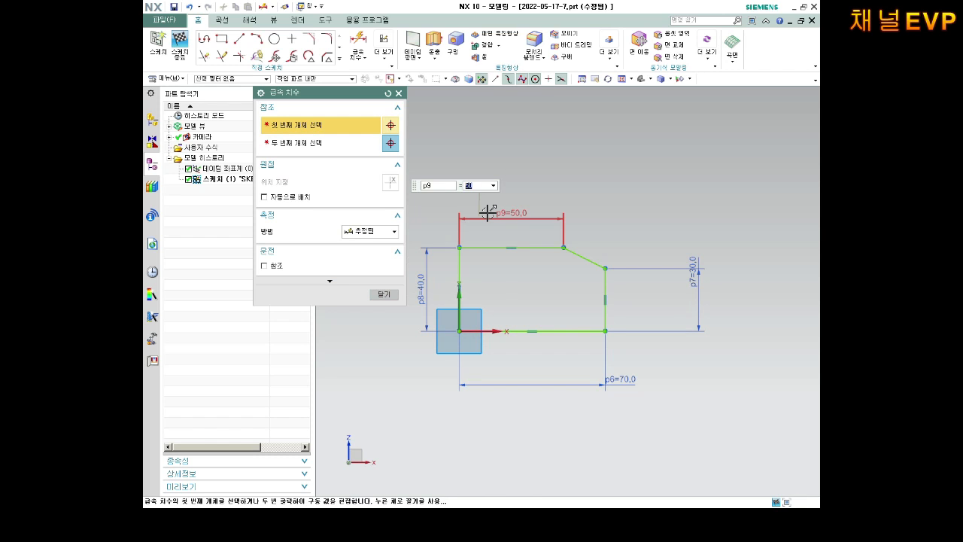
{"action": "key", "text": "Escape"}
Try adding a vertical dimension to the sloped edge, and undo it
{"action": "scroll", "coordinate": [451, 271], "scroll_direction": "up", "scroll_amount": 2}
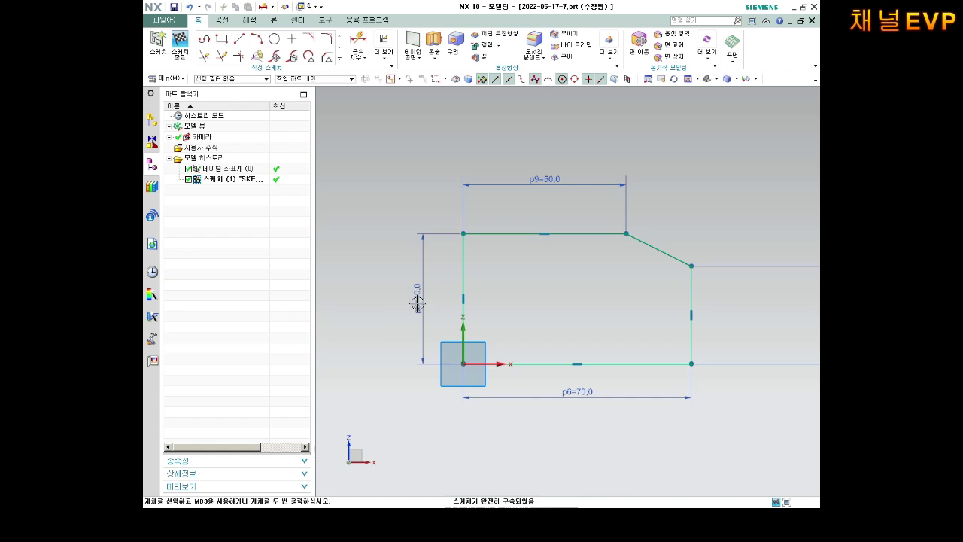
{"action": "scroll", "coordinate": [560, 211], "scroll_direction": "down", "scroll_amount": 4}
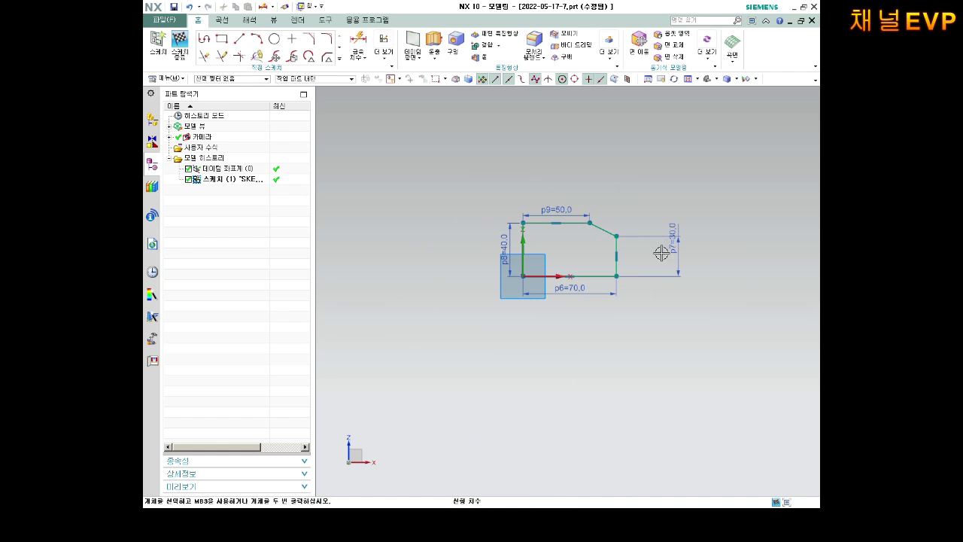
{"action": "scroll", "coordinate": [560, 241], "scroll_direction": "up", "scroll_amount": 4}
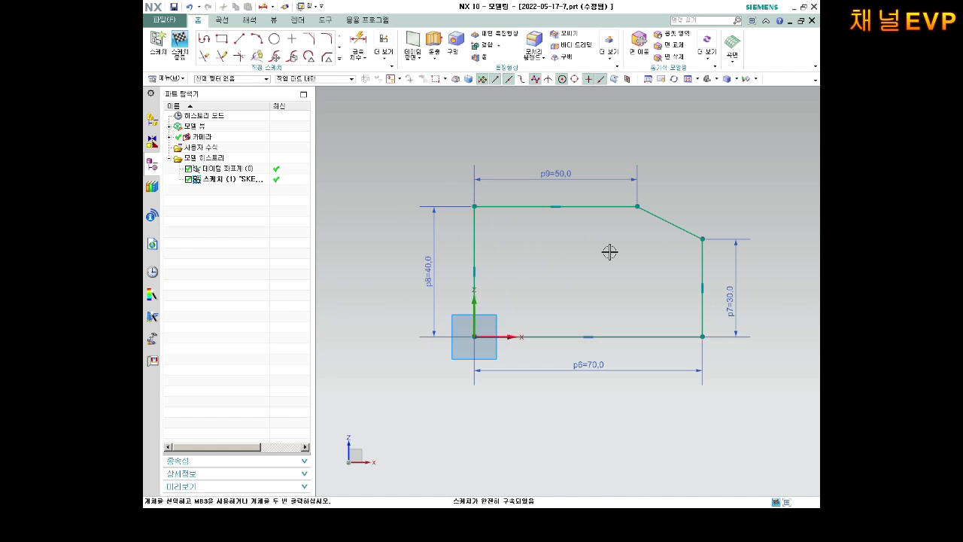
{"action": "scroll", "coordinate": [610, 251], "scroll_direction": "up", "scroll_amount": 1}
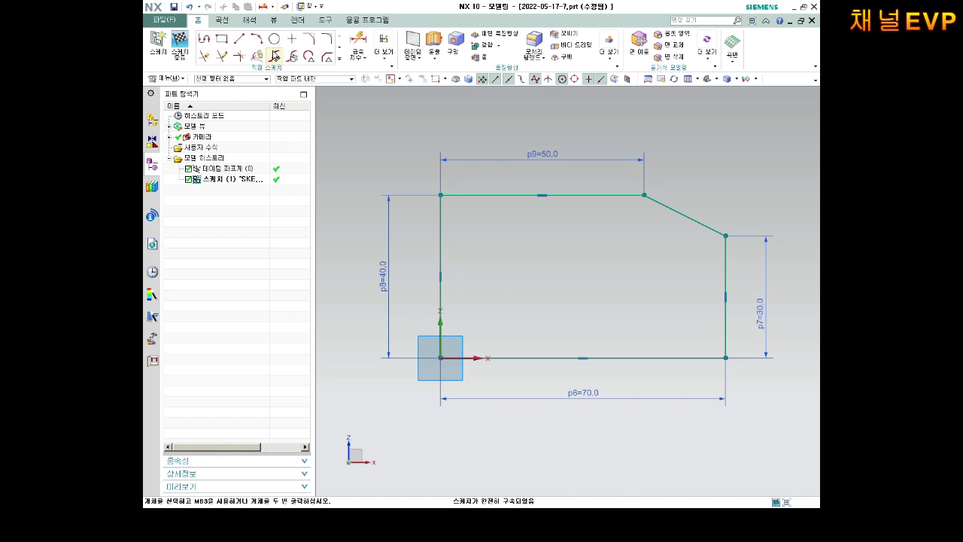
{"action": "left_click", "coordinate": [358, 45]}
{"action": "left_click", "coordinate": [690, 223]}
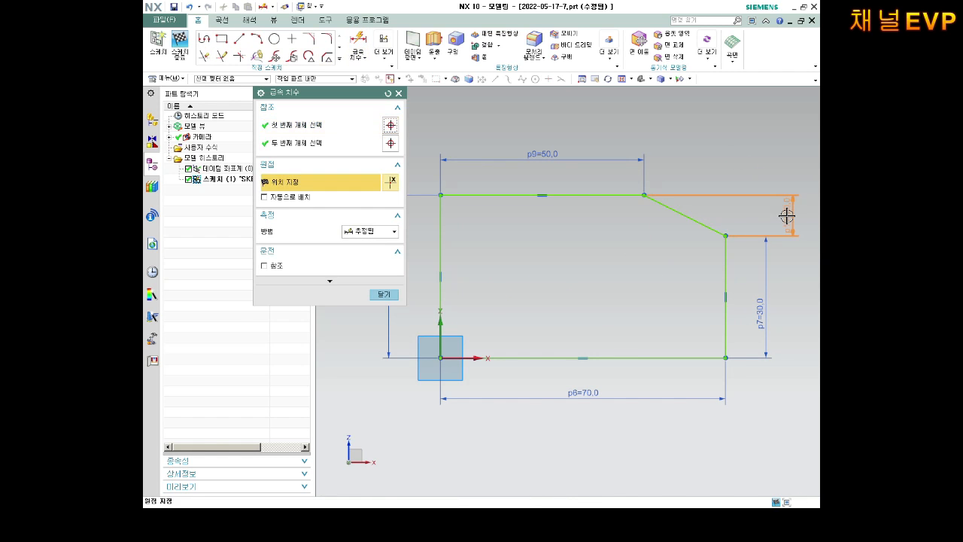
{"action": "left_click", "coordinate": [789, 227]}
{"action": "middle_click", "coordinate": [790, 246]}
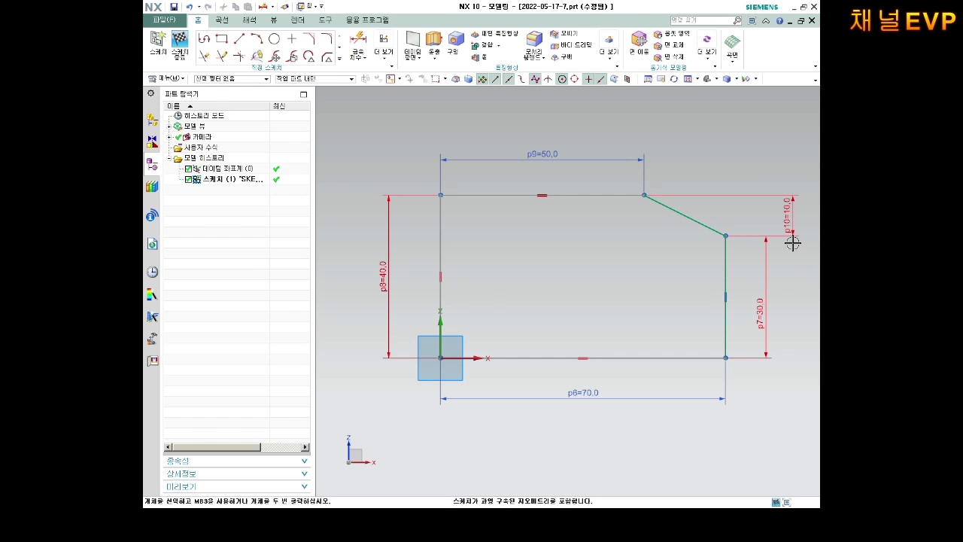
{"action": "key", "text": "ctrl+z"}
Try adding a horizontal dimension to the sloped edge, and undo it
{"action": "key", "text": "d"}
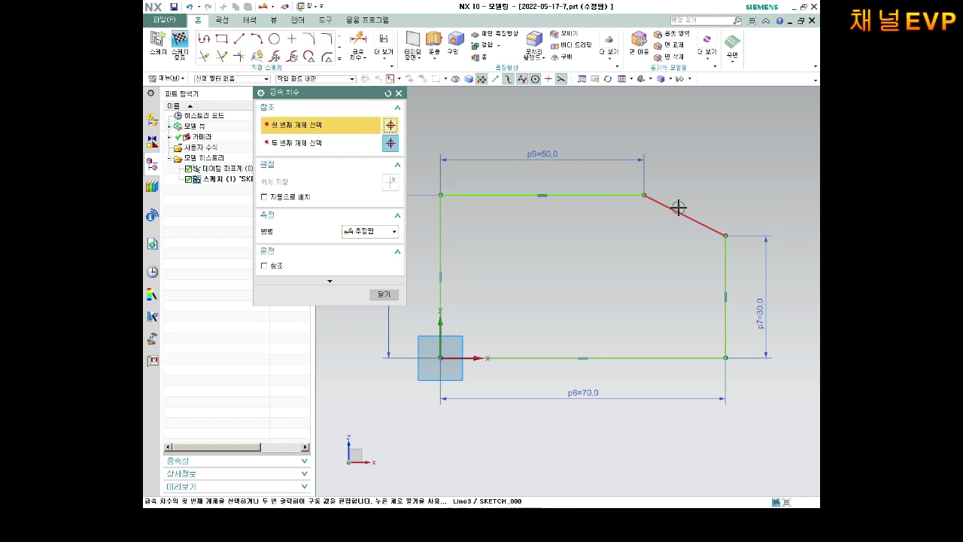
{"action": "left_click", "coordinate": [676, 209]}
{"action": "left_click", "coordinate": [675, 155]}
{"action": "middle_click", "coordinate": [731, 166]}
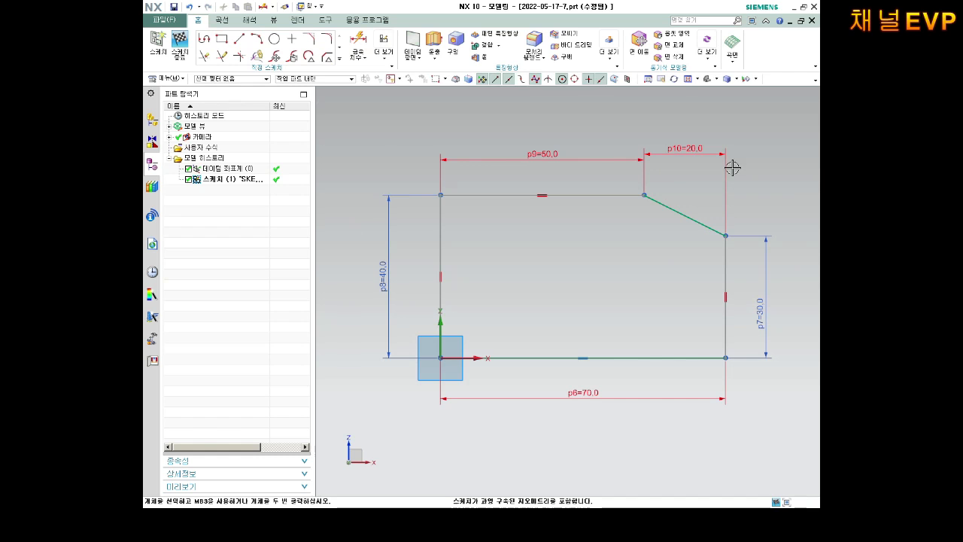
{"action": "key", "text": "ctrl+z"}
Finish the sketch and extrude the five-sided profile symmetrically with a distance of 20 mm
{"action": "middle_click_drag", "start_coordinate": [647, 165], "coordinate": [629, 197]}
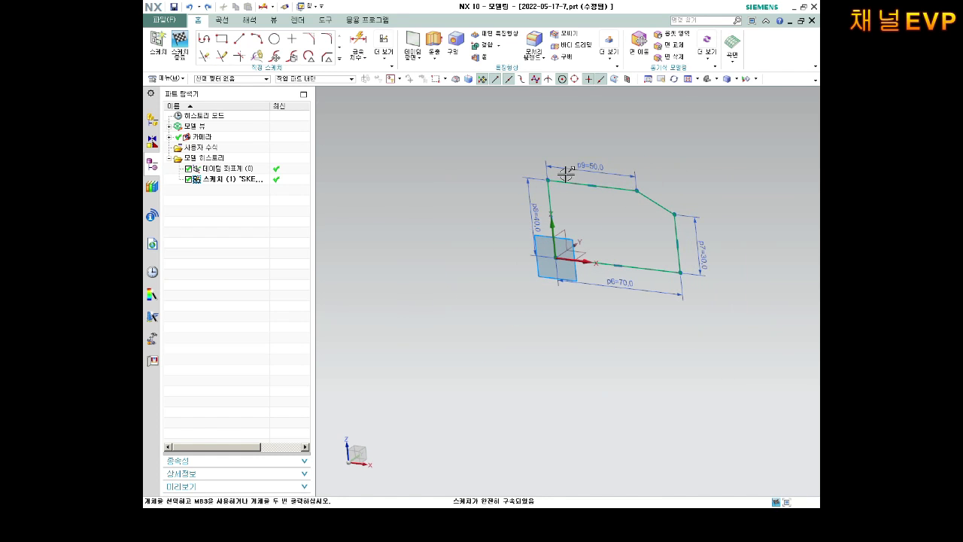
{"action": "middle_click_drag", "start_coordinate": [566, 175], "coordinate": [576, 191]}
{"action": "left_click", "coordinate": [181, 52]}
{"action": "middle_click_drag", "start_coordinate": [602, 226], "coordinate": [591, 218]}
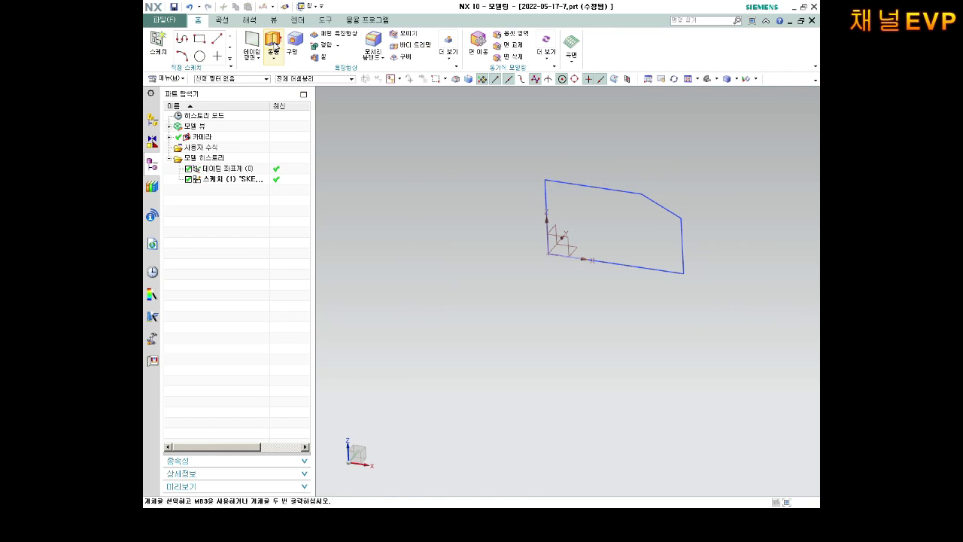
{"action": "left_click", "coordinate": [273, 47]}
{"action": "left_click", "coordinate": [601, 199]}
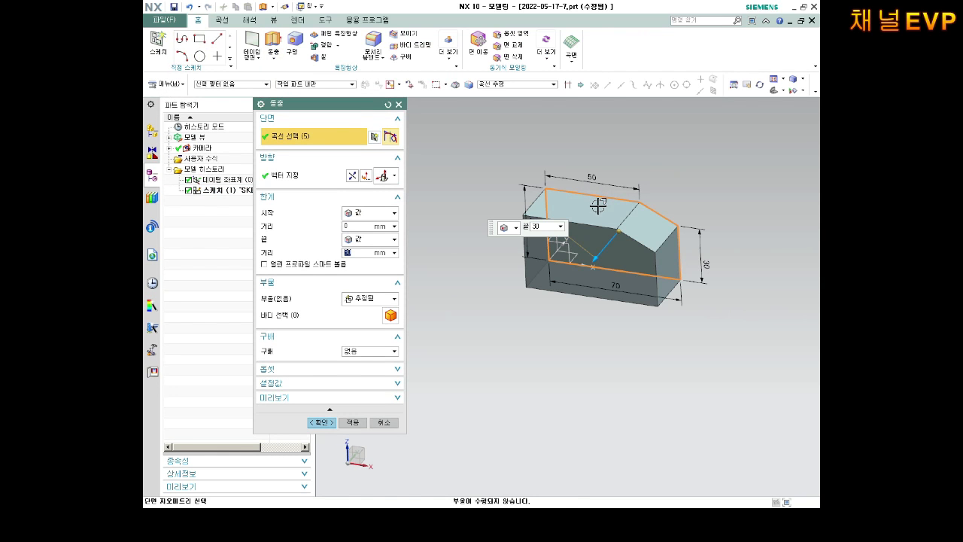
{"action": "middle_click_drag", "start_coordinate": [624, 239], "coordinate": [611, 143]}
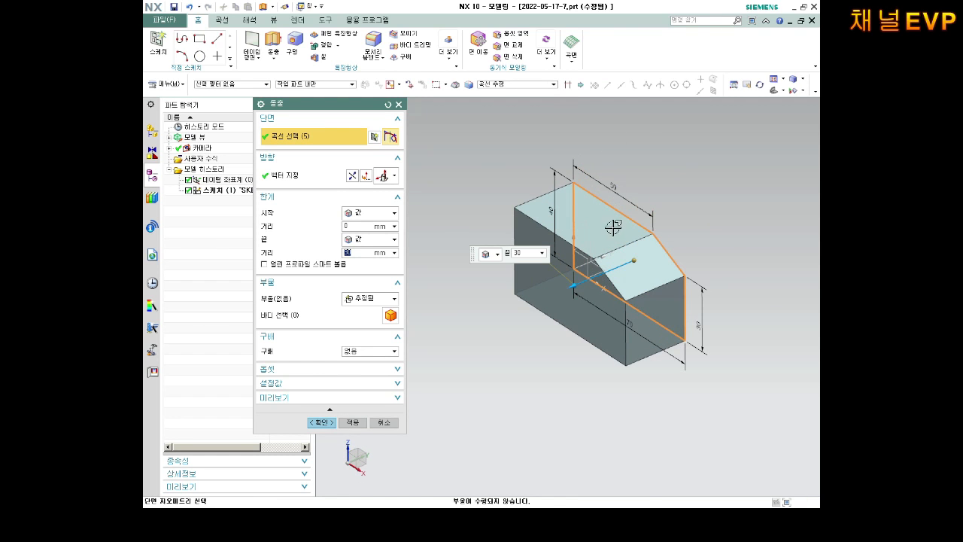
{"action": "left_click", "coordinate": [357, 216]}
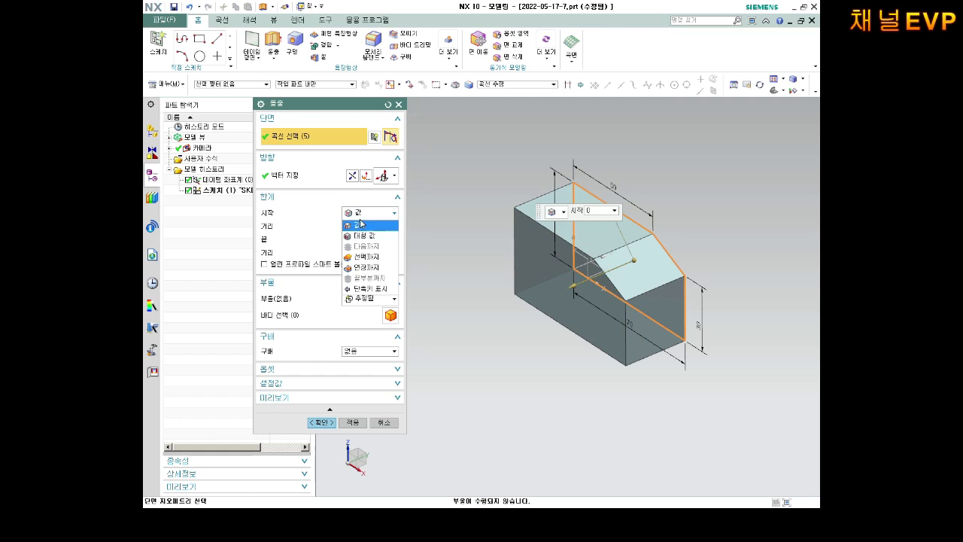
{"action": "left_click", "coordinate": [366, 232]}
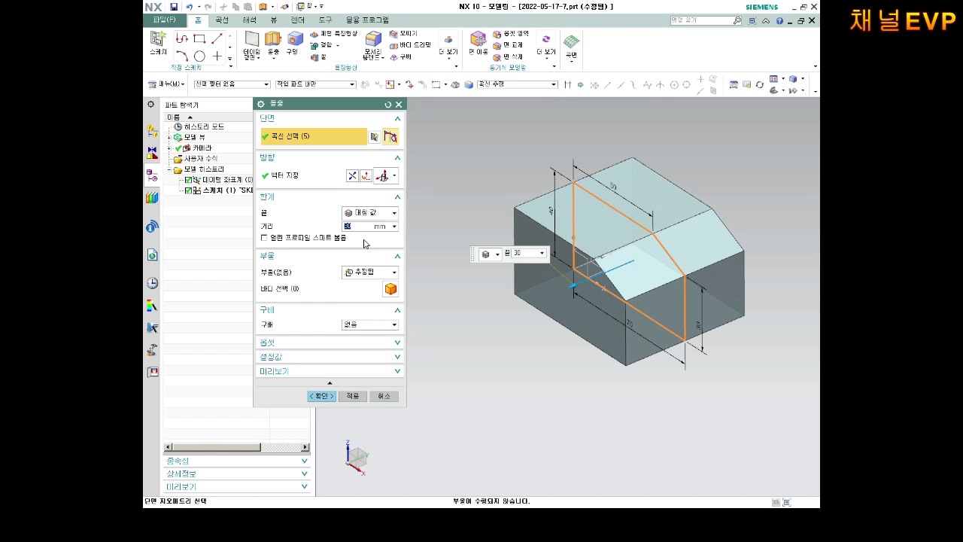
{"action": "type", "text": "20"}
{"action": "key", "text": "Return"}
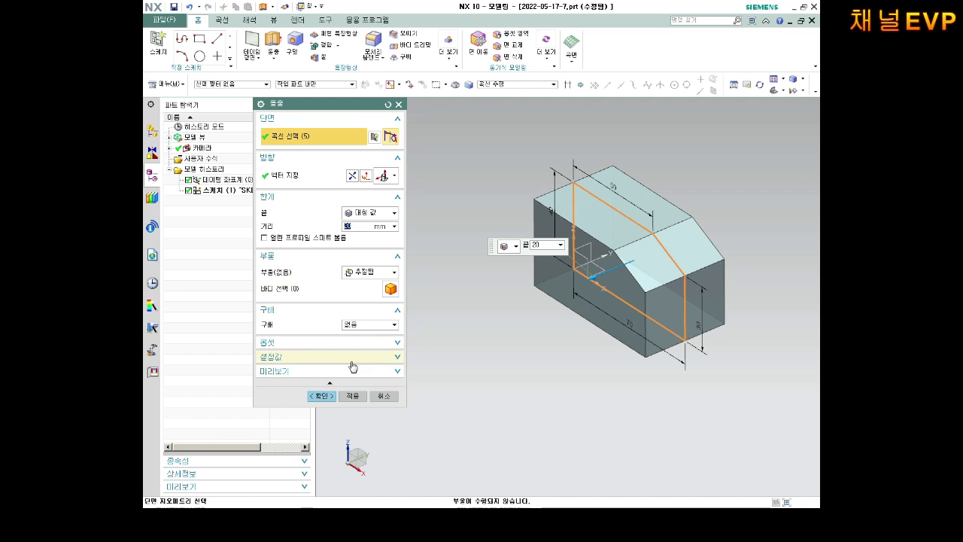
{"action": "left_click", "coordinate": [319, 395]}
Start a new sketch on the flat top face of the extruded block
{"action": "middle_click_drag", "start_coordinate": [519, 335], "coordinate": [710, 217]}
{"action": "scroll", "coordinate": [639, 200], "scroll_direction": "down", "scroll_amount": 3}
{"action": "scroll", "coordinate": [703, 149], "scroll_direction": "up", "scroll_amount": 2}
{"action": "left_click", "coordinate": [710, 240]}
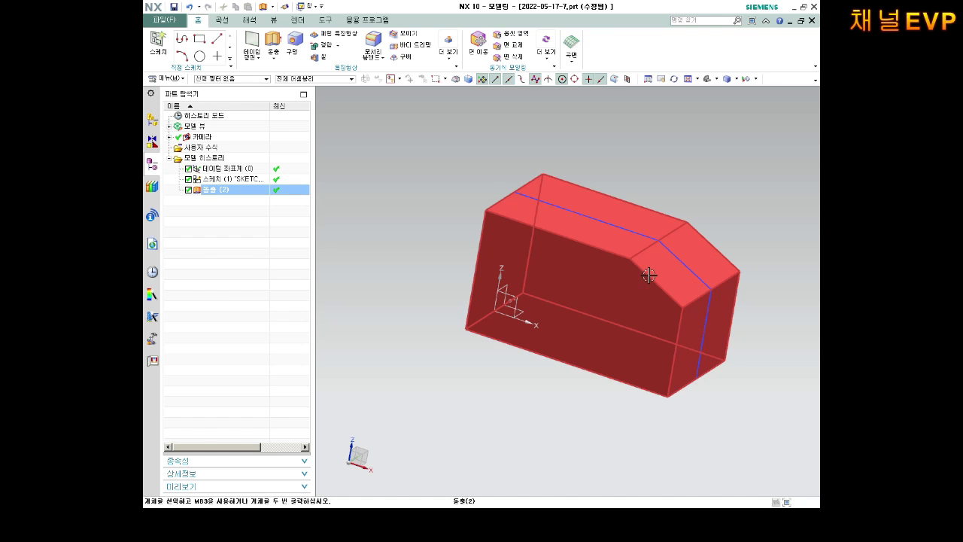
{"action": "mouse_move", "coordinate": [688, 291]}
{"action": "middle_mouse_down"}
{"action": "mouse_move", "coordinate": [681, 309]}
{"action": "mouse_move", "coordinate": [665, 269]}
{"action": "middle_mouse_up"}
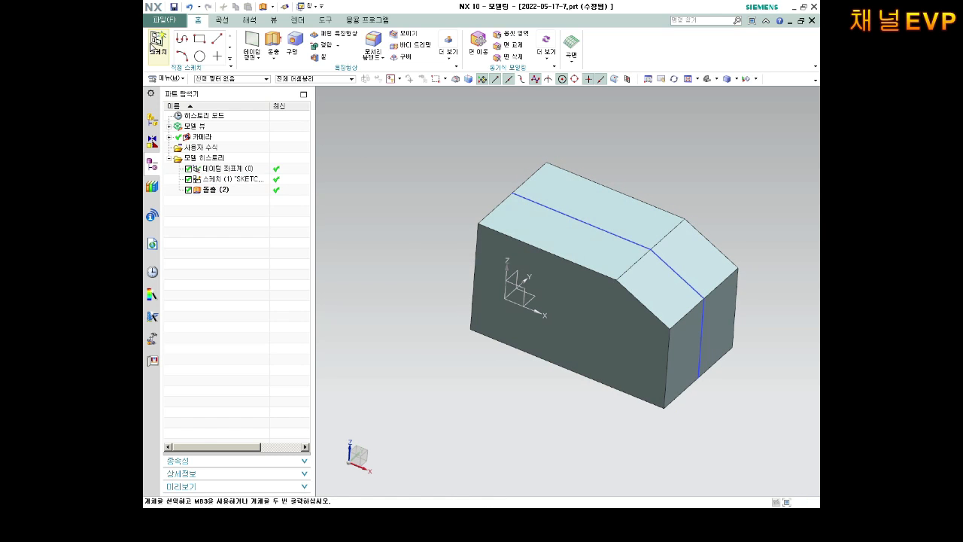
{"action": "left_click", "coordinate": [156, 41]}
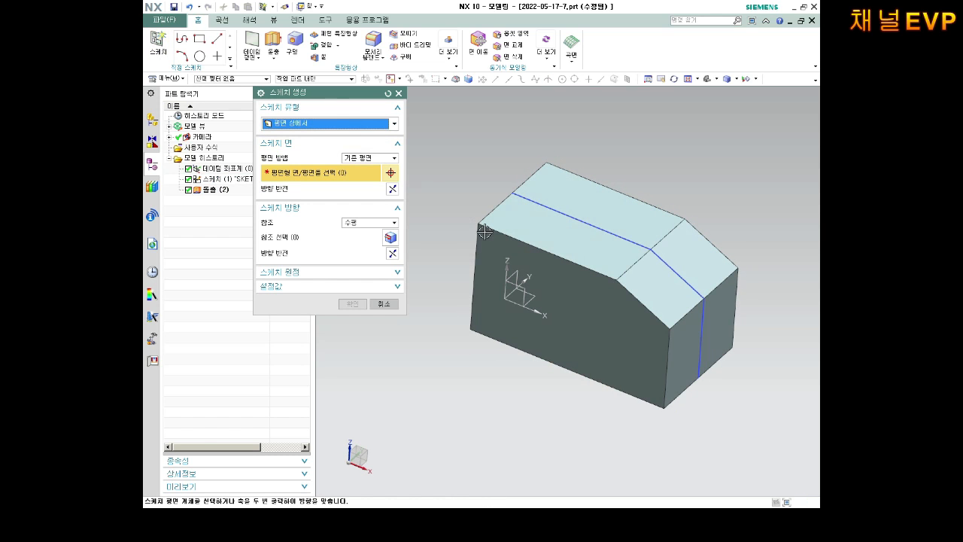
{"action": "left_click", "coordinate": [594, 247]}
{"action": "left_click", "coordinate": [352, 303]}
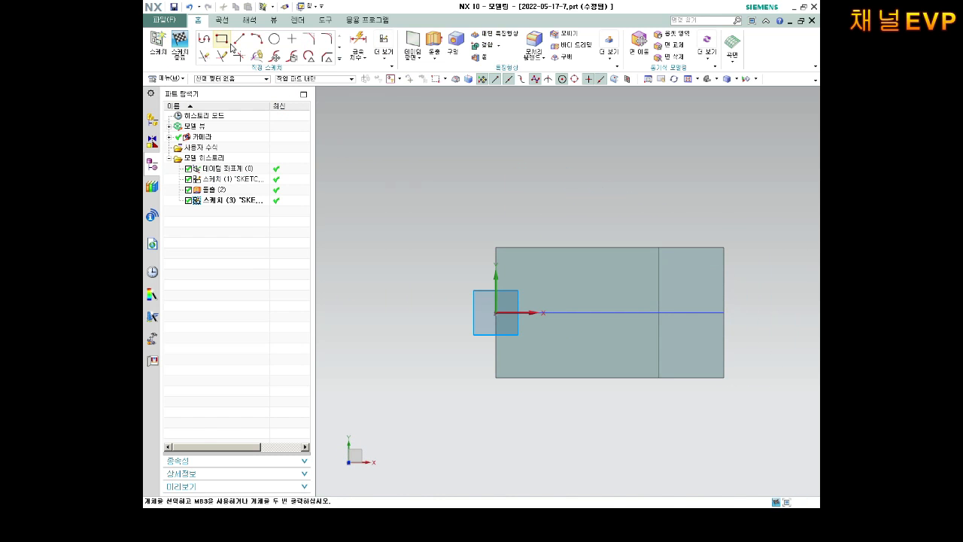
Draw a rectangle from a point on the block's lengthwise centre line to beyond the block's lower-right corner
{"action": "left_click", "coordinate": [221, 38]}
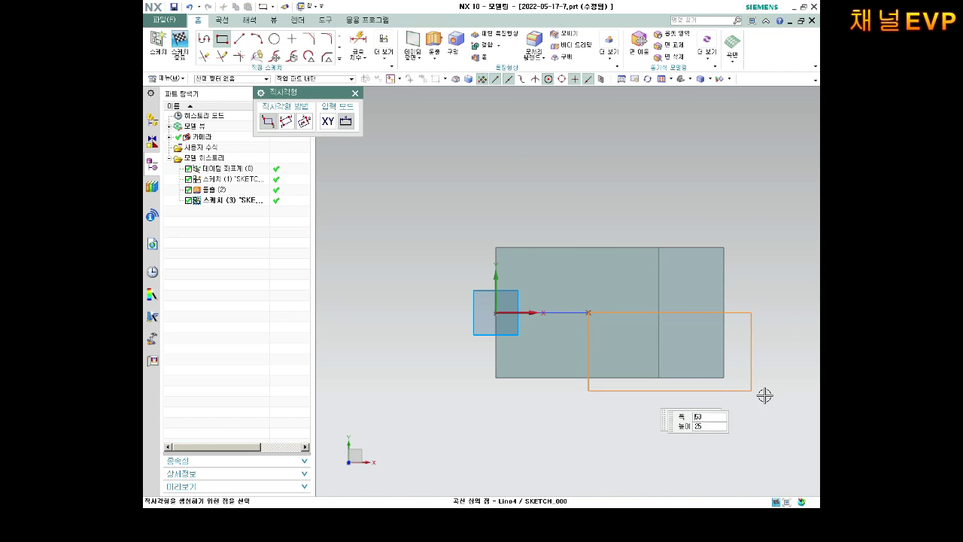
{"action": "left_click", "coordinate": [789, 427]}
{"action": "key", "text": "Escape"}
Dimension the vertical distance between the block's upper long edge and the rectangle's top side
{"action": "scroll", "coordinate": [774, 408], "scroll_direction": "down", "scroll_amount": 3}
{"action": "scroll", "coordinate": [734, 364], "scroll_direction": "up", "scroll_amount": 4}
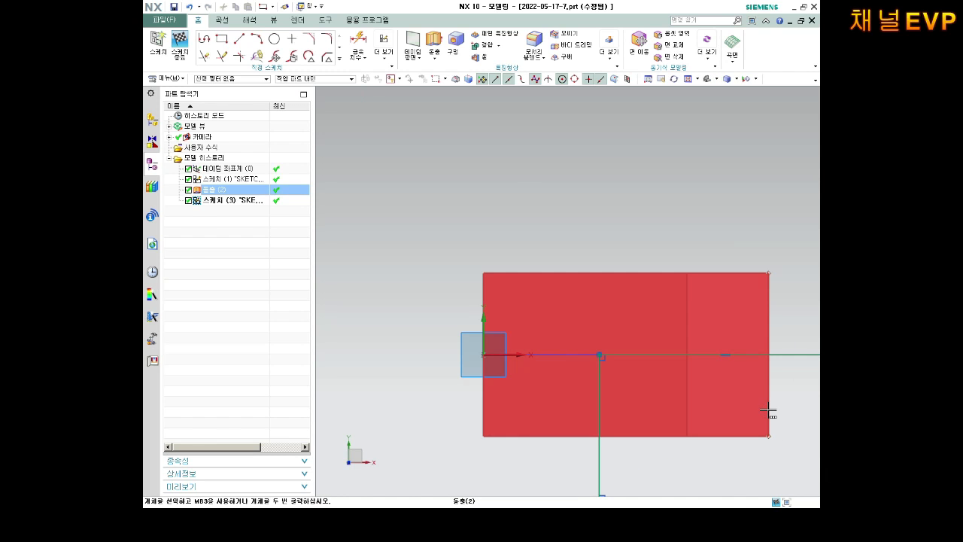
{"action": "scroll", "coordinate": [767, 411], "scroll_direction": "down", "scroll_amount": 4}
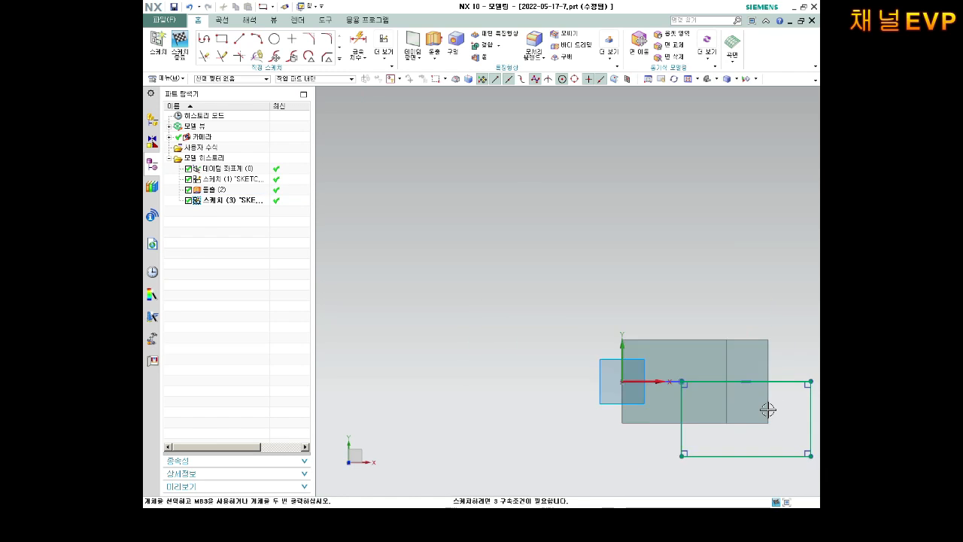
{"action": "scroll", "coordinate": [768, 423], "scroll_direction": "up", "scroll_amount": 5}
{"action": "key", "text": "d"}
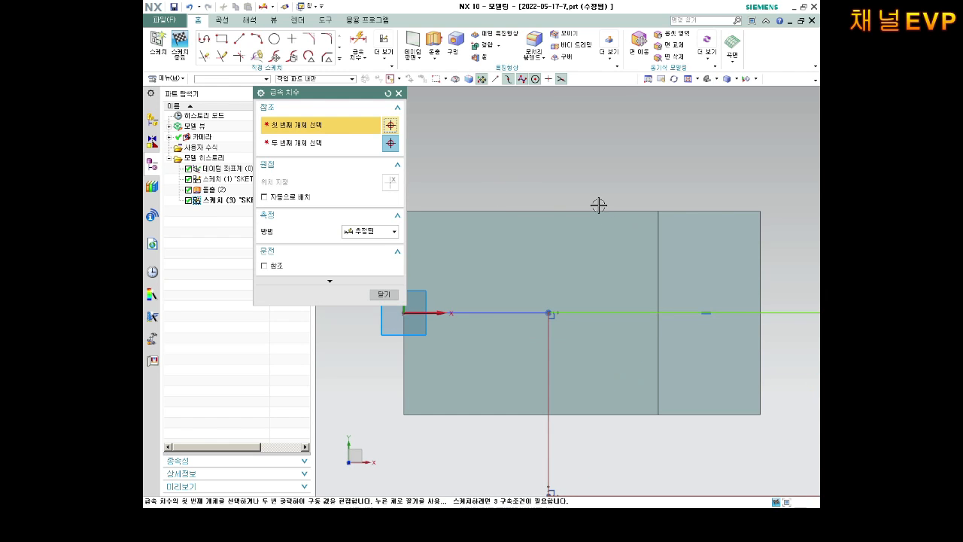
{"action": "left_click", "coordinate": [598, 211]}
{"action": "left_click", "coordinate": [620, 311]}
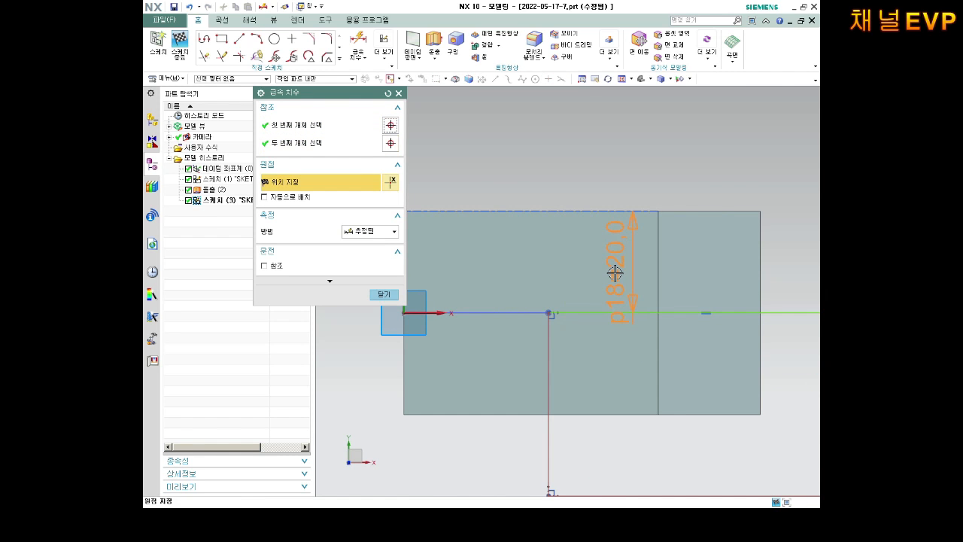
{"action": "left_click", "coordinate": [617, 271]}
{"action": "key", "text": "Escape"}
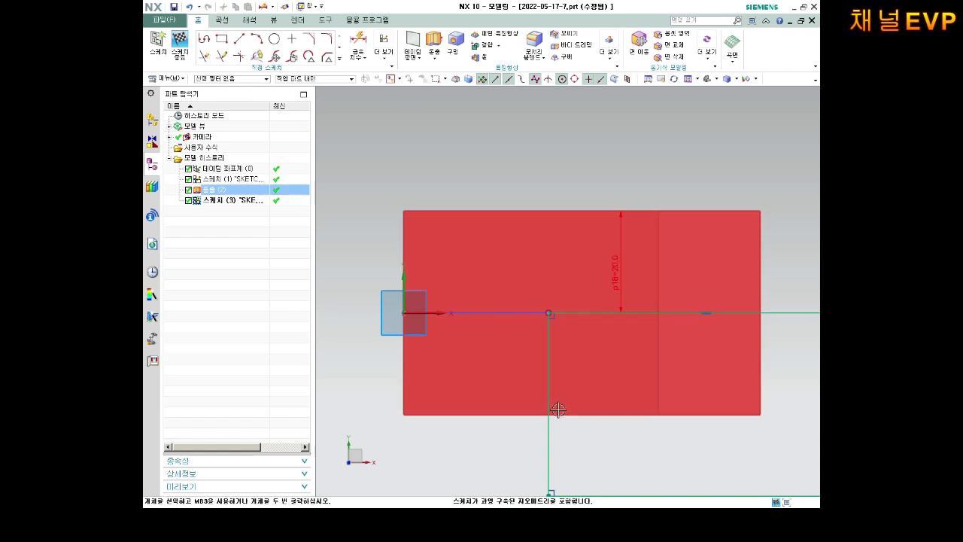
Dimension the horizontal distance from the rectangle's left side to the block's right edge and set it to 40 mm
{"action": "left_click", "coordinate": [548, 364]}
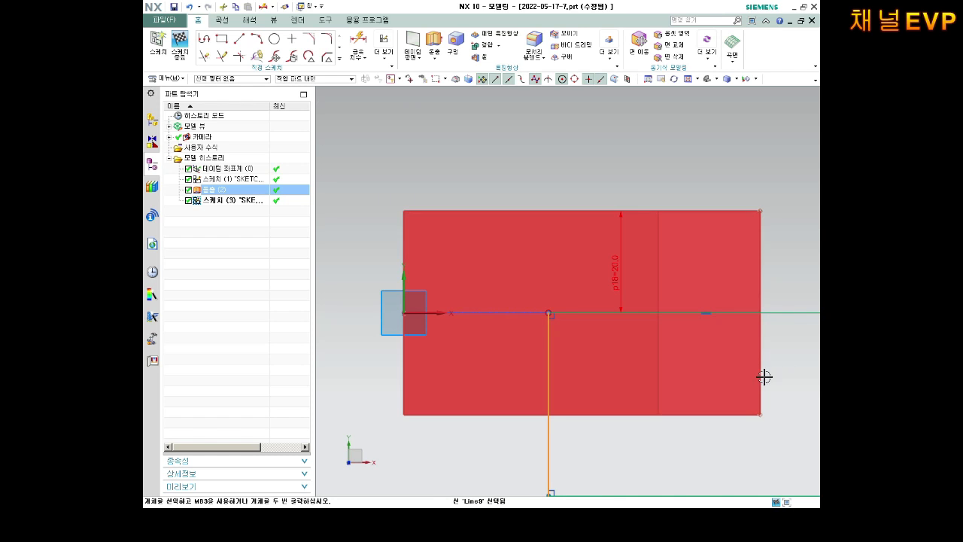
{"action": "key", "text": "Escape"}
{"action": "key", "text": "d"}
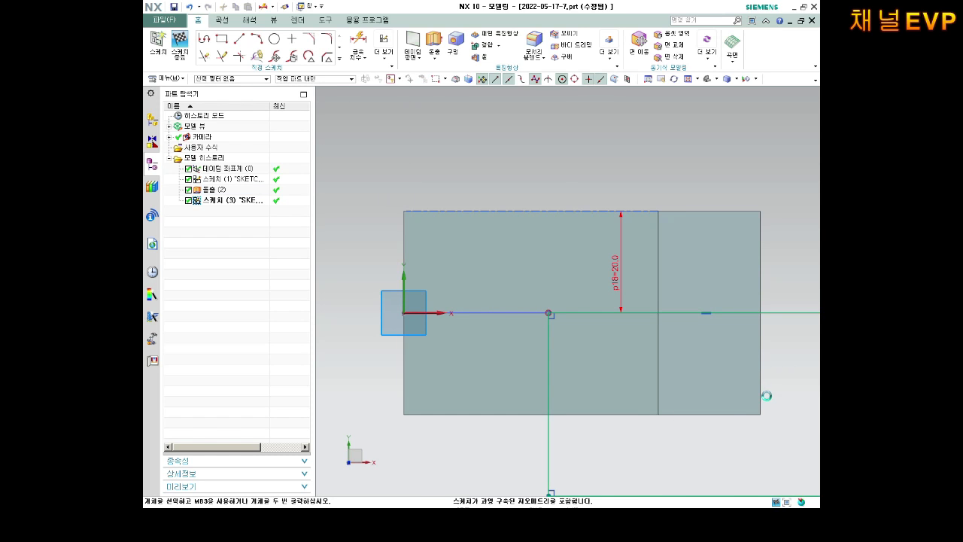
{"action": "left_click", "coordinate": [759, 380]}
{"action": "left_click", "coordinate": [549, 323]}
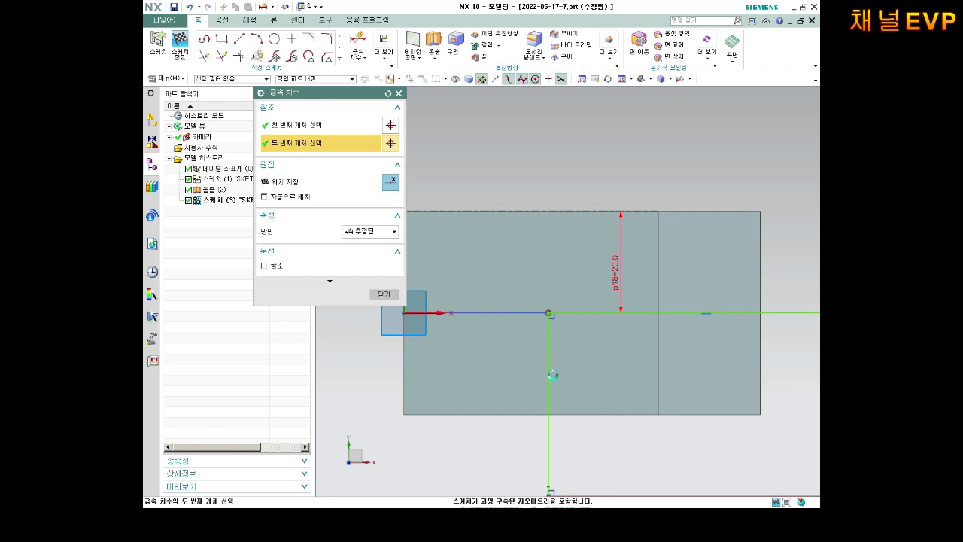
{"action": "left_click", "coordinate": [669, 453]}
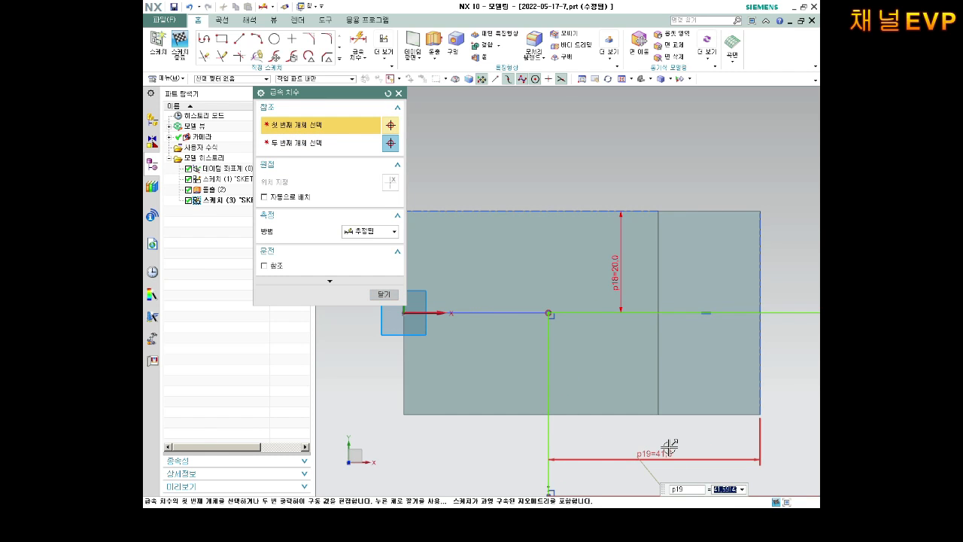
{"action": "type", "text": "40"}
{"action": "key", "text": "Return"}
{"action": "middle_click", "coordinate": [677, 436]}
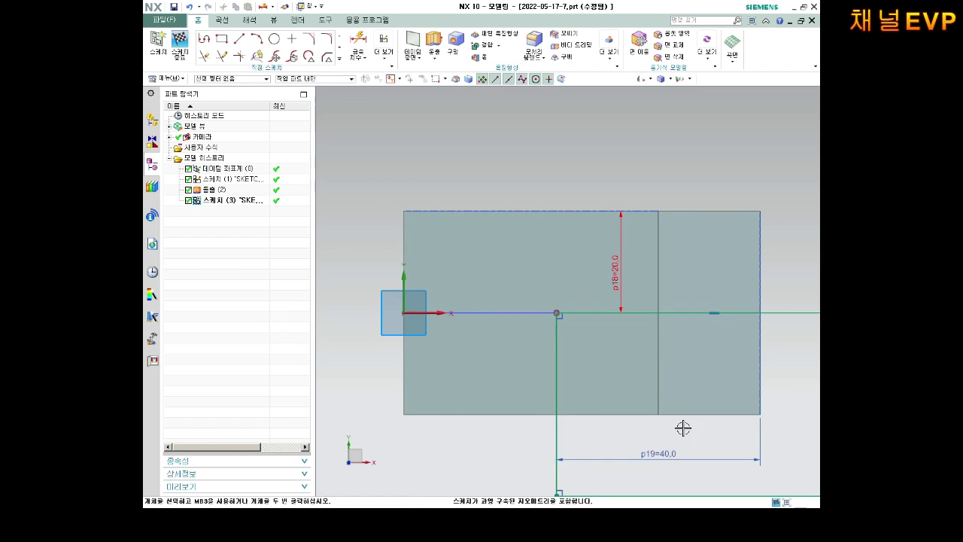
Finish the rectangle sketch on the block's top face
{"action": "scroll", "coordinate": [683, 425], "scroll_direction": "down", "scroll_amount": 5}
{"action": "scroll", "coordinate": [760, 447], "scroll_direction": "up", "scroll_amount": 4}
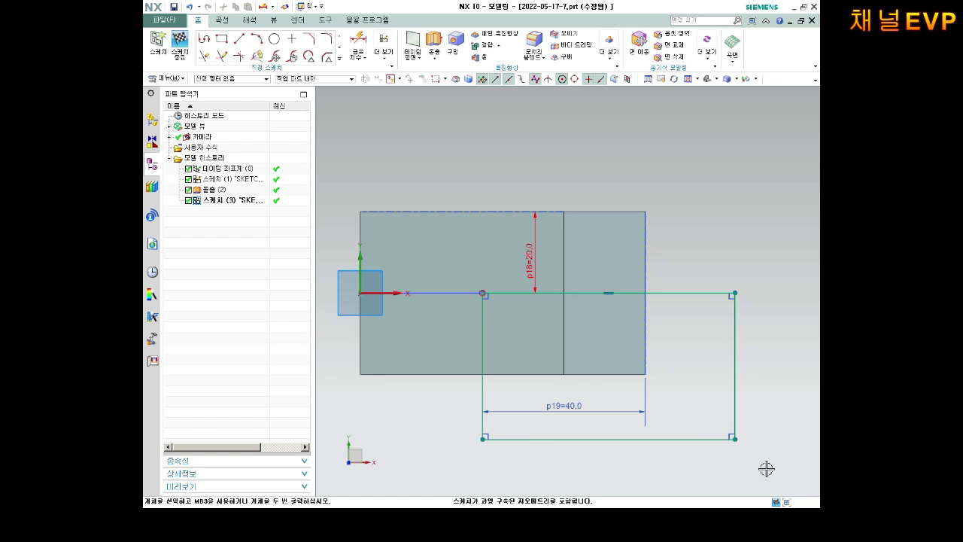
{"action": "mouse_move", "coordinate": [545, 331]}
{"action": "middle_mouse_down"}
{"action": "mouse_move", "coordinate": [602, 320]}
{"action": "mouse_move", "coordinate": [580, 316]}
{"action": "middle_mouse_up"}
{"action": "left_click", "coordinate": [179, 45]}
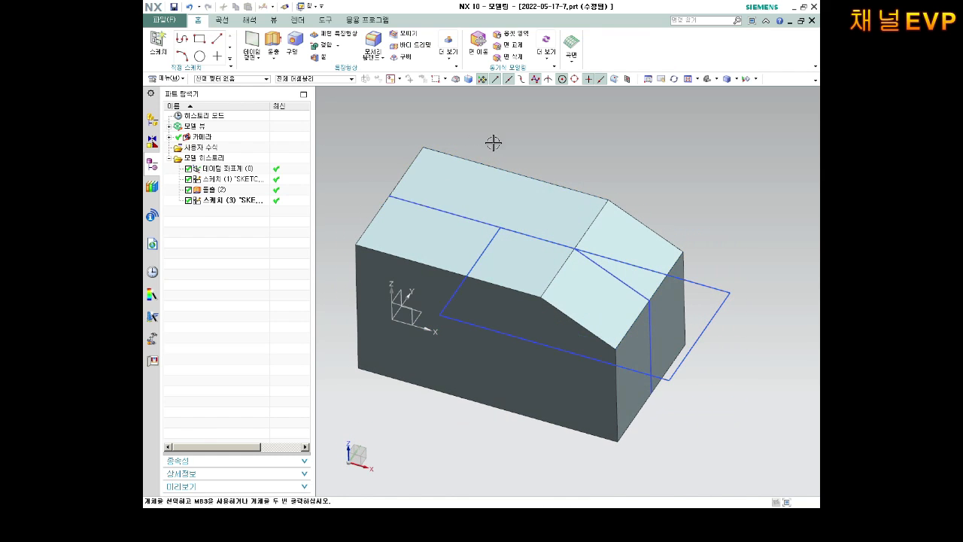
Extrude the rectangle 20 mm downward in the reversed direction, subtracting it from the block
{"action": "mouse_move", "coordinate": [494, 142]}
{"action": "middle_mouse_down"}
{"action": "mouse_move", "coordinate": [494, 122]}
{"action": "mouse_move", "coordinate": [482, 140]}
{"action": "middle_mouse_up"}
{"action": "left_click", "coordinate": [259, 42]}
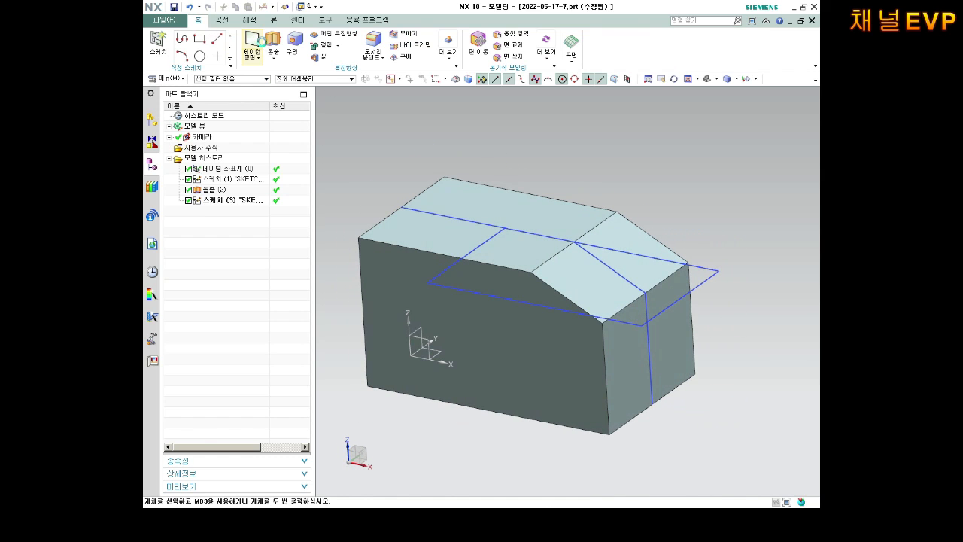
{"action": "left_click", "coordinate": [272, 50]}
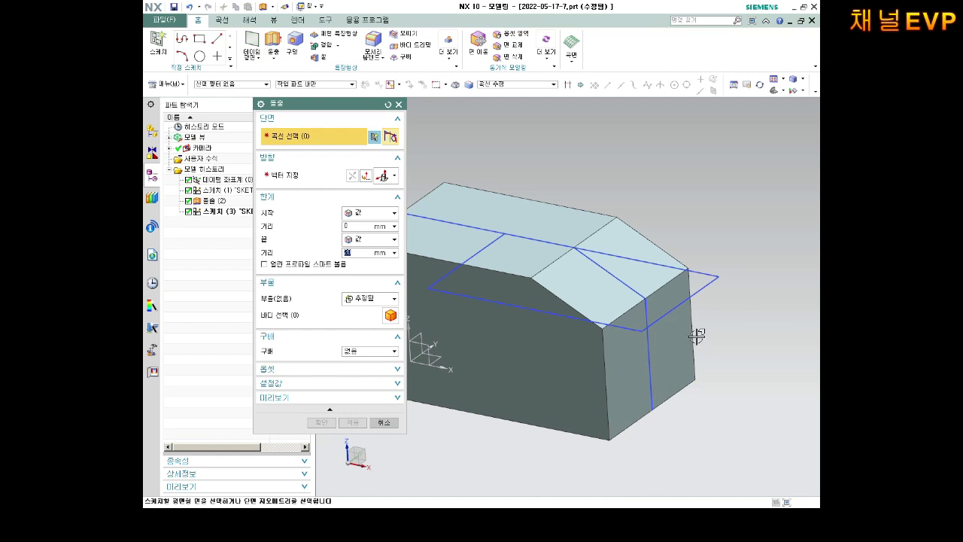
{"action": "left_click", "coordinate": [697, 290]}
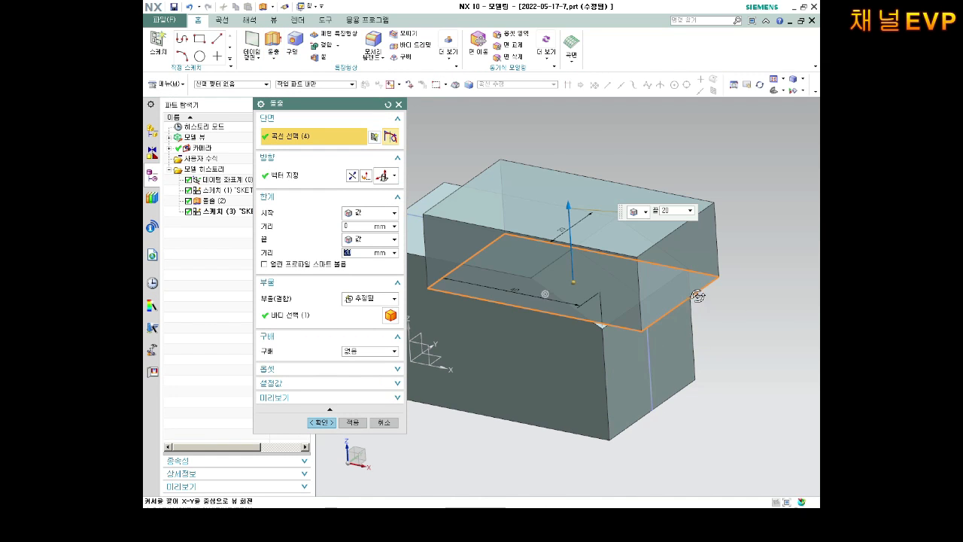
{"action": "left_click", "coordinate": [352, 176]}
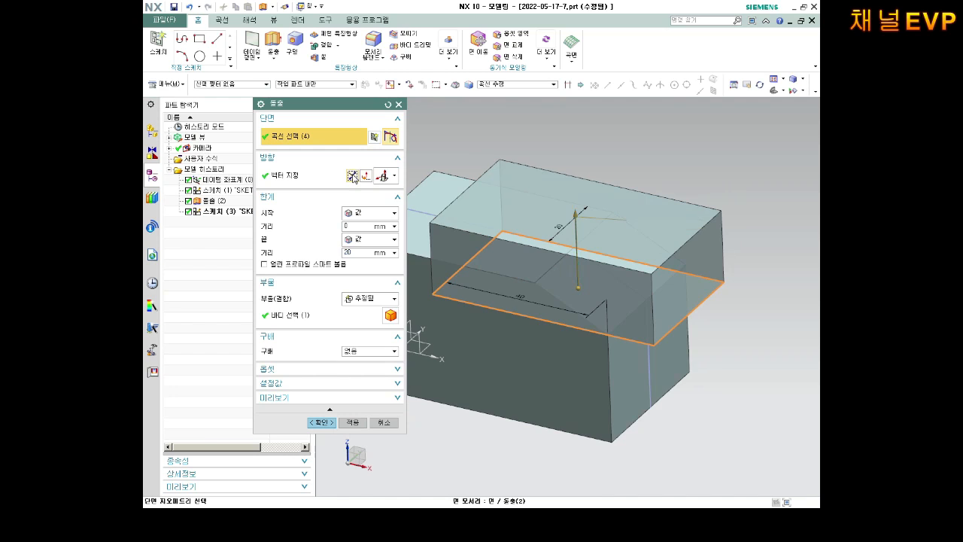
{"action": "left_click_drag", "start_coordinate": [355, 254], "coordinate": [156, 260]}
{"action": "type", "text": "2"}
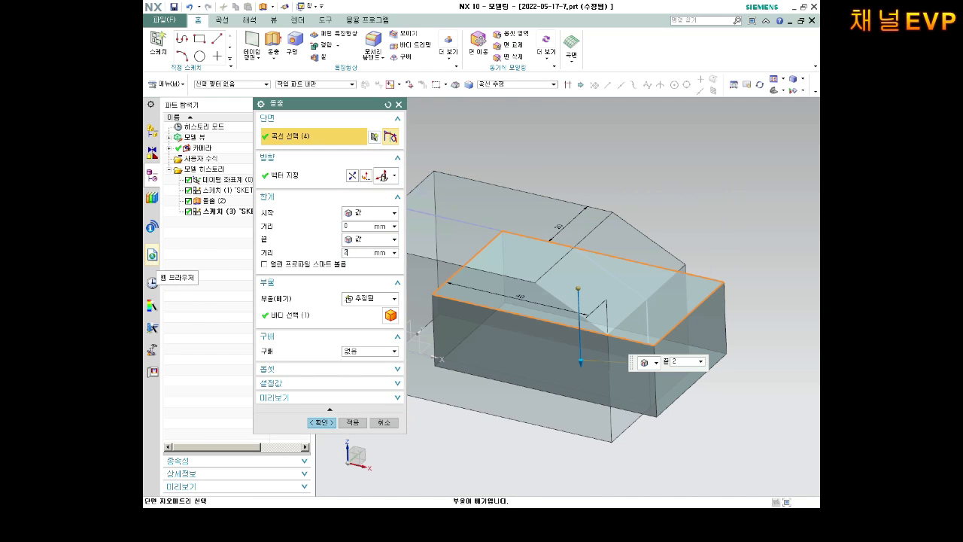
{"action": "left_click", "coordinate": [368, 298]}
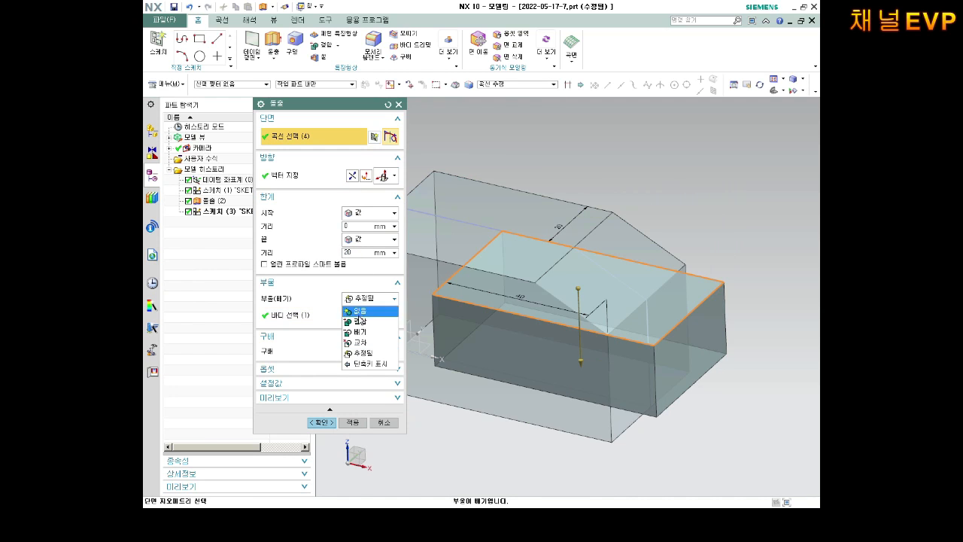
{"action": "left_click", "coordinate": [360, 332]}
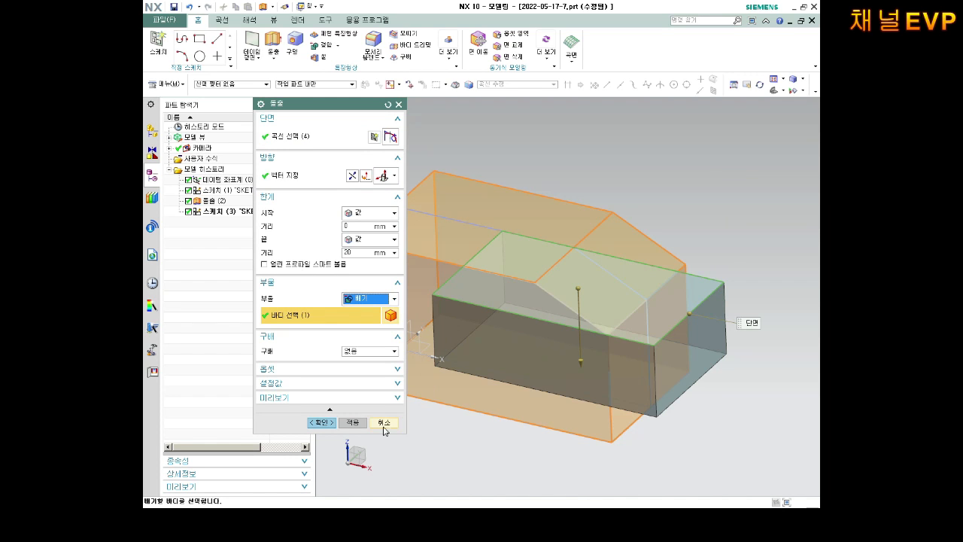
{"action": "left_click", "coordinate": [319, 422]}
{"action": "middle_click_drag", "start_coordinate": [376, 354], "coordinate": [533, 316]}
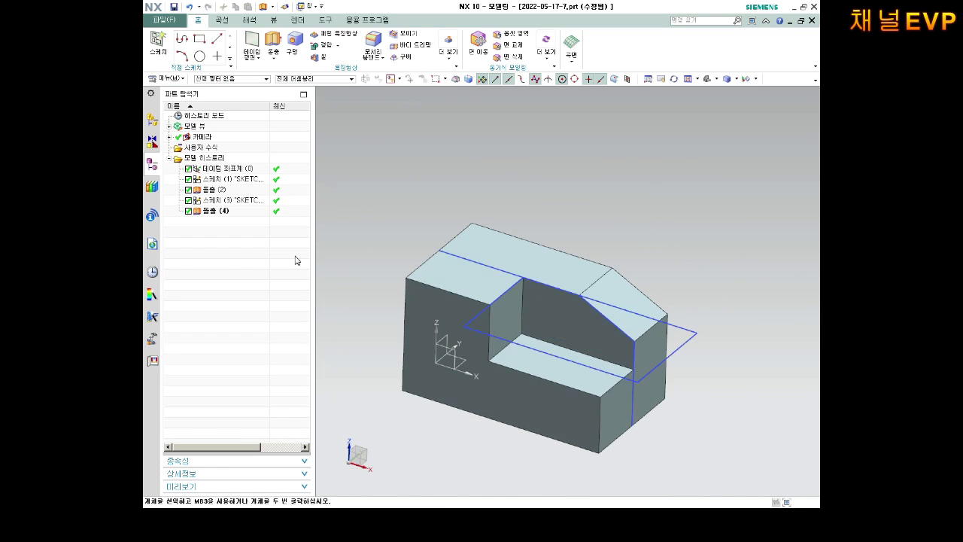
Hide the profile sketch and the rectangle sketch in the model history, and save the part
{"action": "right_click", "coordinate": [241, 180]}
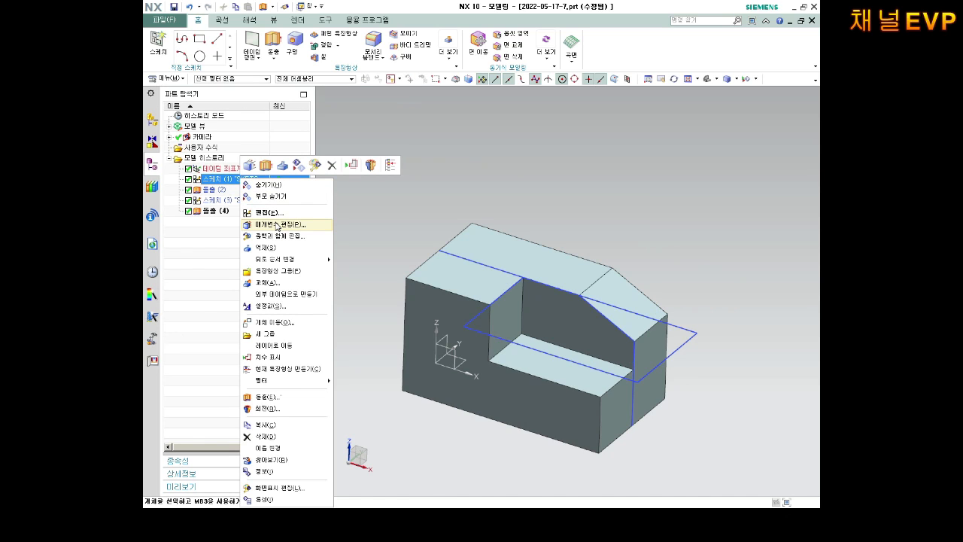
{"action": "left_click", "coordinate": [266, 185]}
{"action": "right_click", "coordinate": [237, 207]}
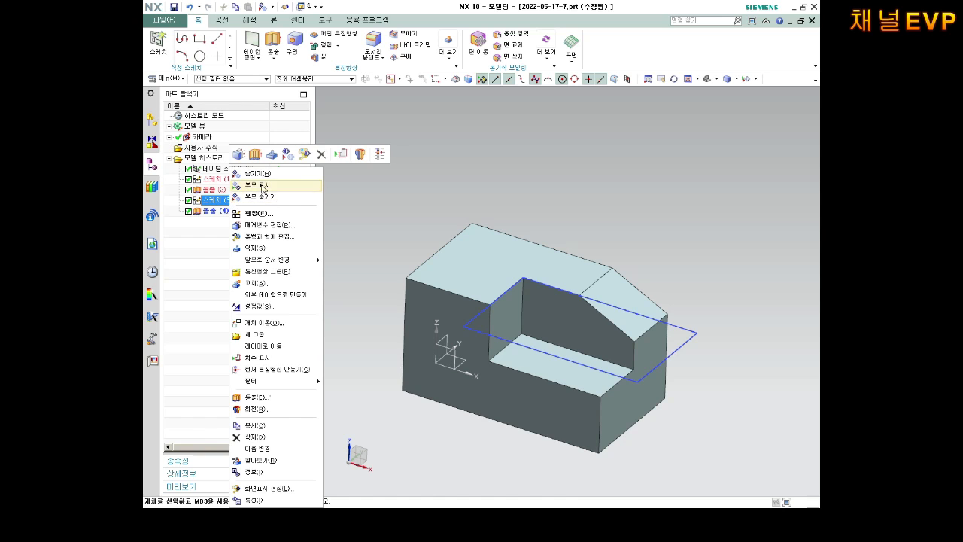
{"action": "left_click", "coordinate": [262, 172]}
{"action": "scroll", "coordinate": [493, 268], "scroll_direction": "down", "scroll_amount": 2}
{"action": "scroll", "coordinate": [493, 268], "scroll_direction": "up", "scroll_amount": 3}
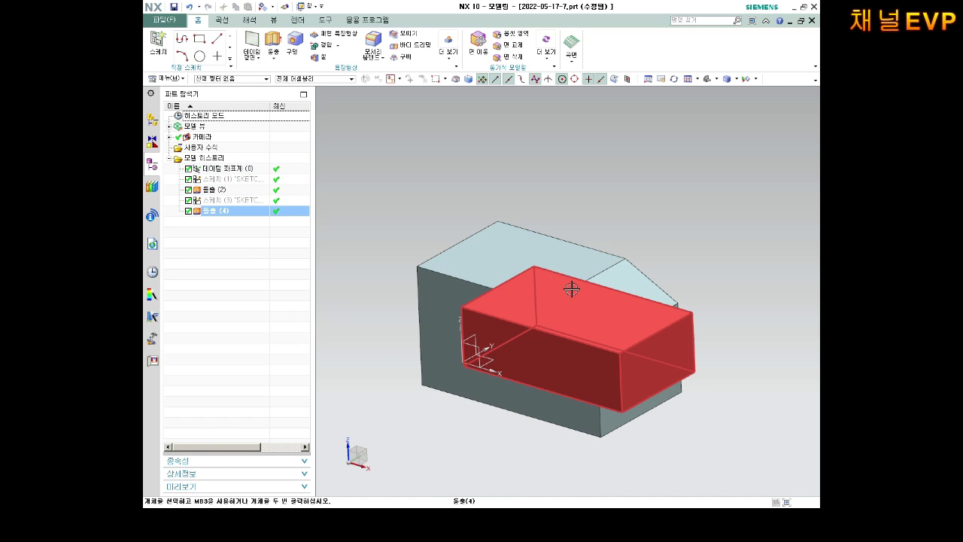
{"action": "key", "text": "ctrl+s"}
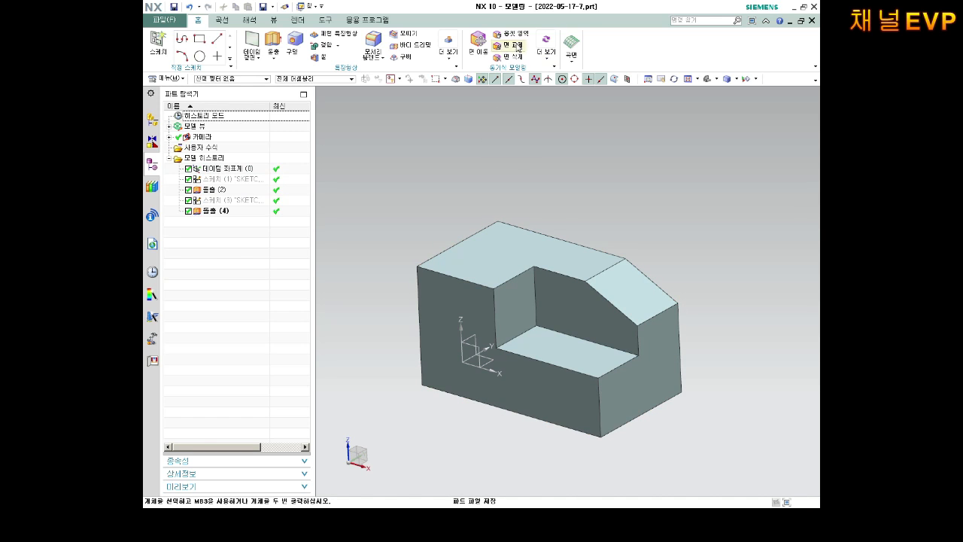
Change the solid body's display color to Deep Sky and save the part
{"action": "left_click", "coordinate": [275, 21]}
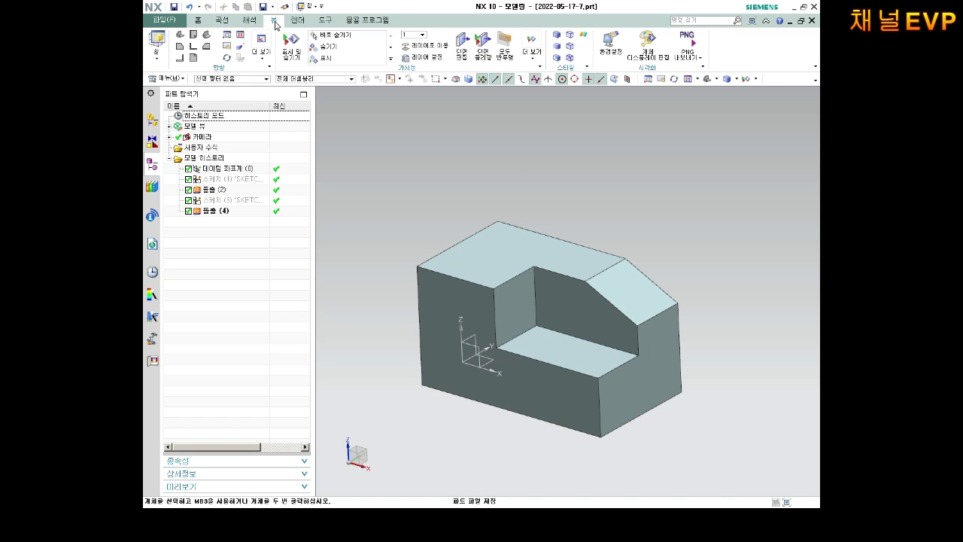
{"action": "left_click", "coordinate": [647, 46]}
{"action": "left_click", "coordinate": [481, 260]}
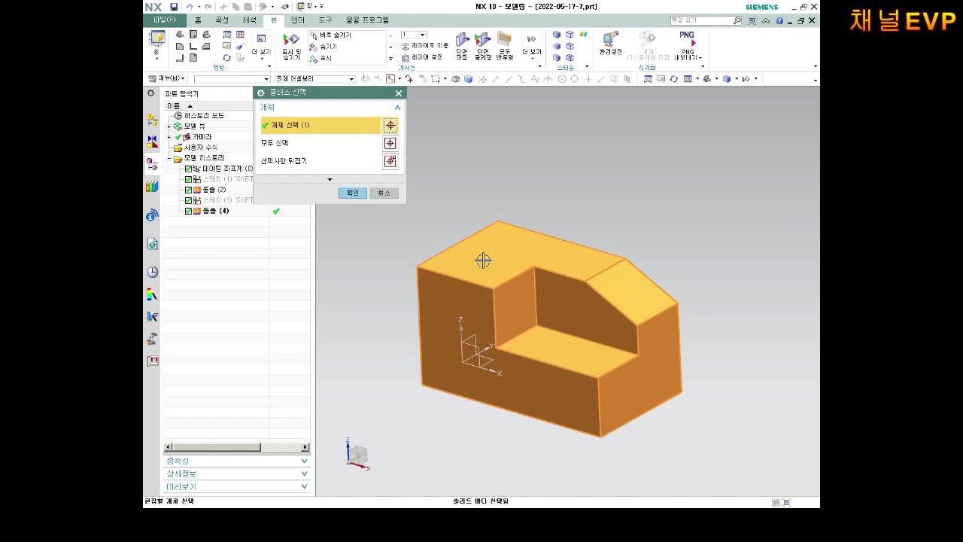
{"action": "left_click", "coordinate": [352, 193]}
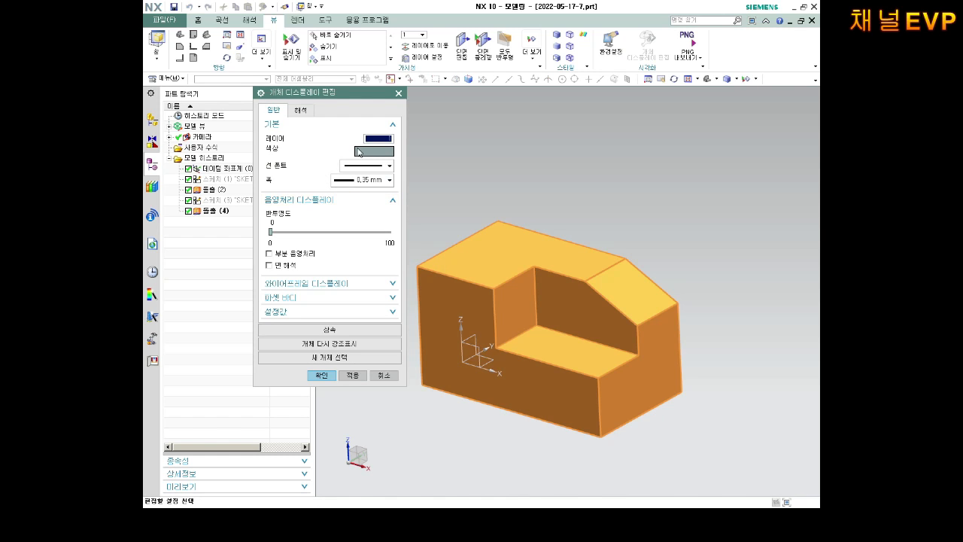
{"action": "left_click", "coordinate": [361, 149]}
{"action": "left_click", "coordinate": [358, 151]}
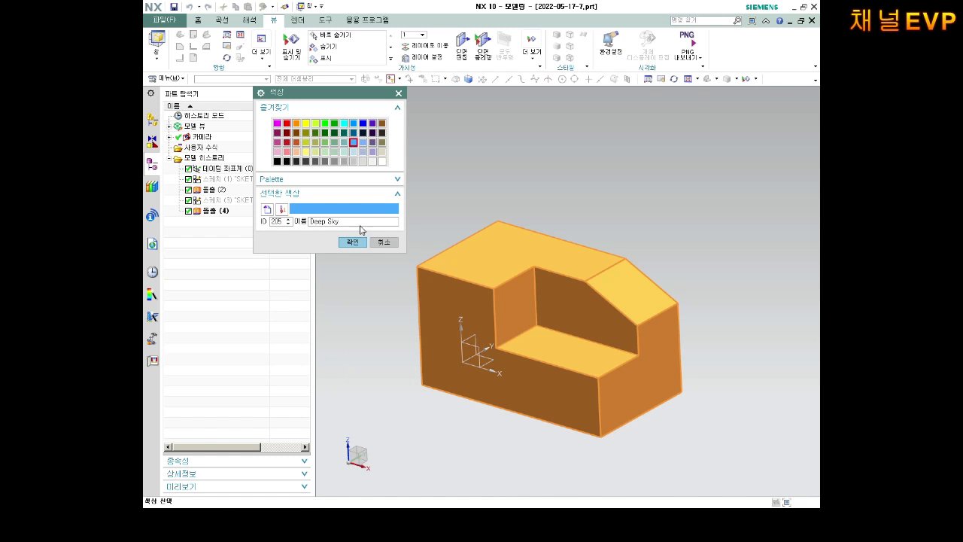
{"action": "left_click", "coordinate": [352, 241]}
{"action": "left_click", "coordinate": [318, 373]}
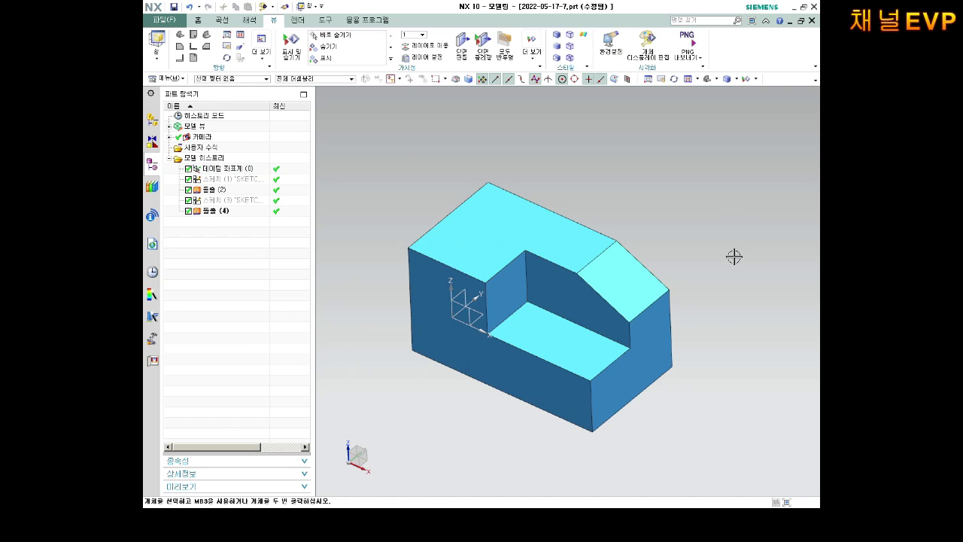
{"action": "key", "text": "ctrl+s"}
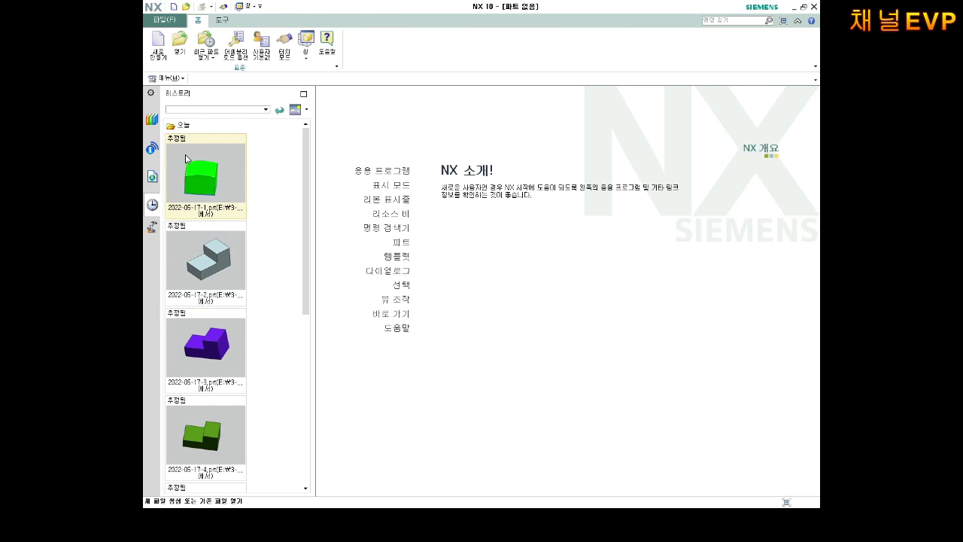
Create a new part from the millimetre Model template, named 2022-05-17-
{"action": "left_click", "coordinate": [158, 45]}
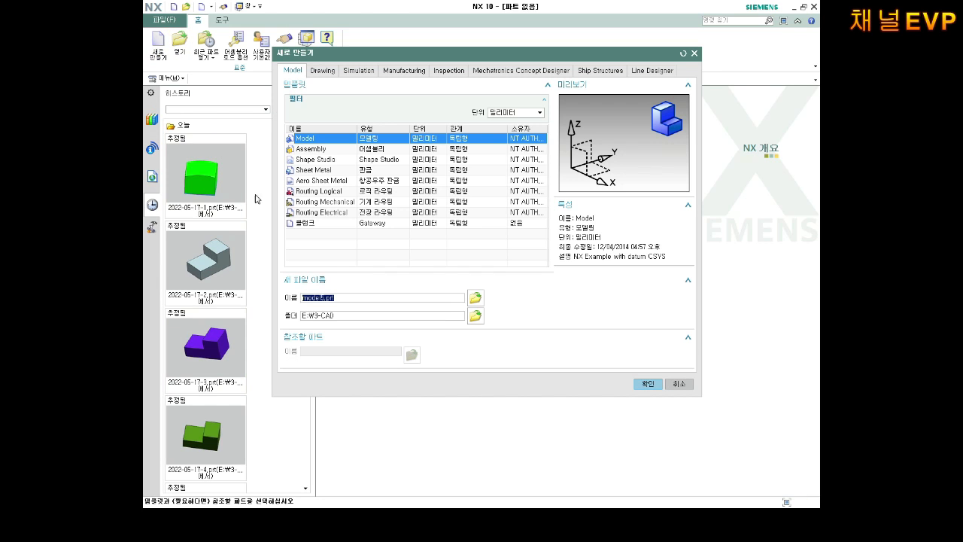
{"action": "type", "text": "2022-05-17-"}
{"action": "key", "text": "Return"}
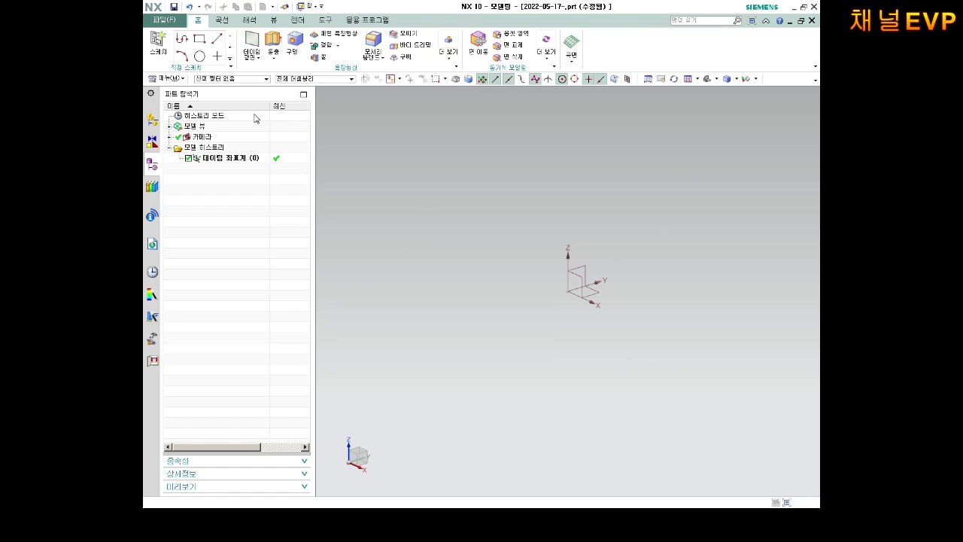
Create a sketch on the XY plane and draw a rectangle about 118 by 55 mm with one corner at the origin
{"action": "left_click", "coordinate": [159, 47]}
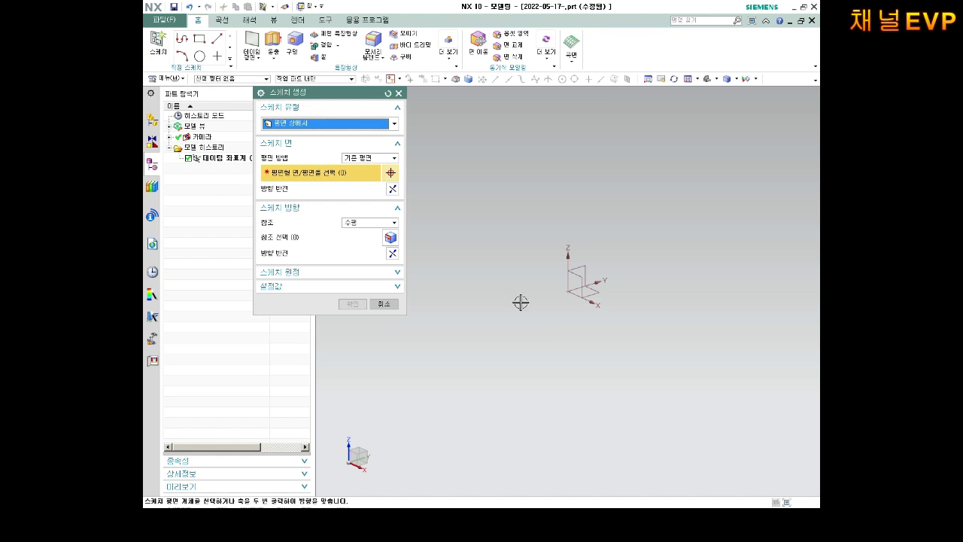
{"action": "left_click", "coordinate": [585, 292]}
{"action": "left_click", "coordinate": [352, 303]}
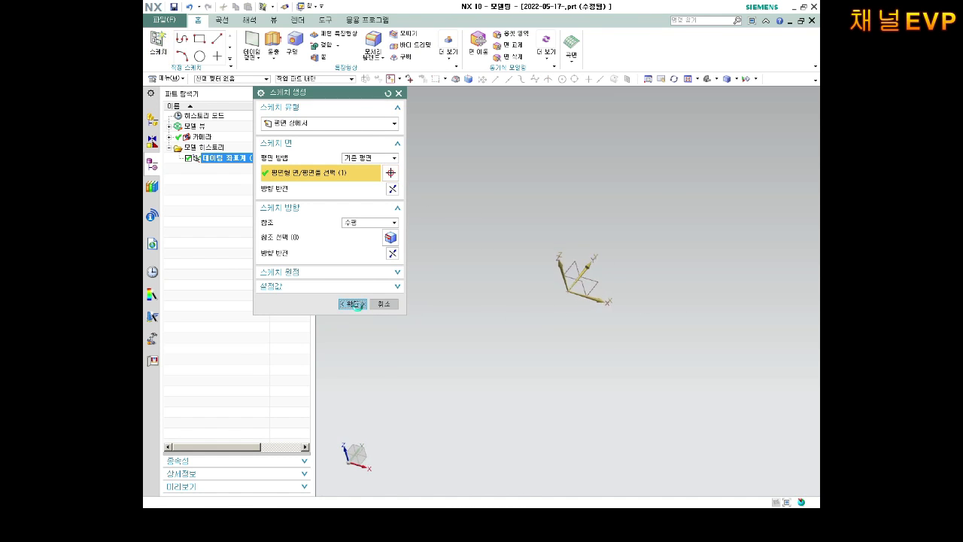
{"action": "left_click", "coordinate": [222, 38]}
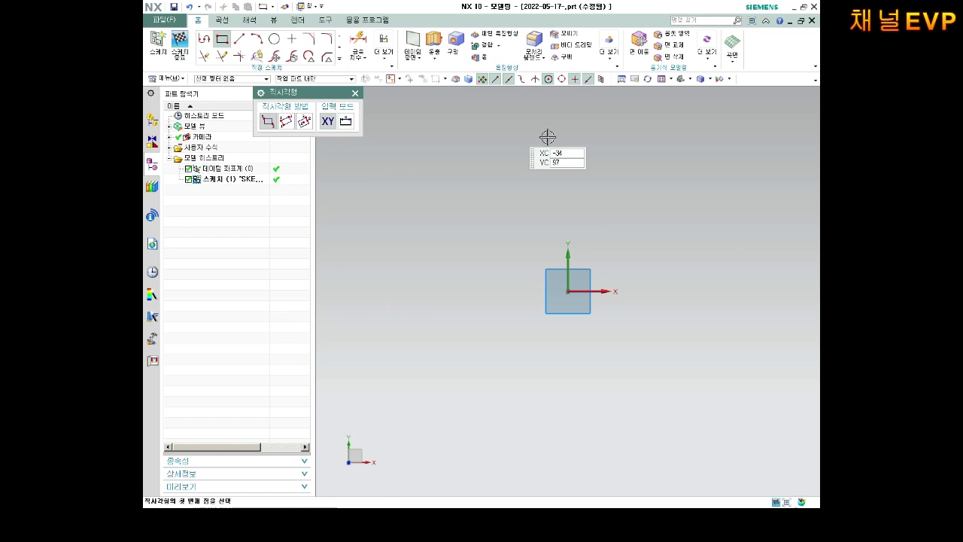
{"action": "left_click", "coordinate": [568, 291]}
{"action": "left_click", "coordinate": [764, 199]}
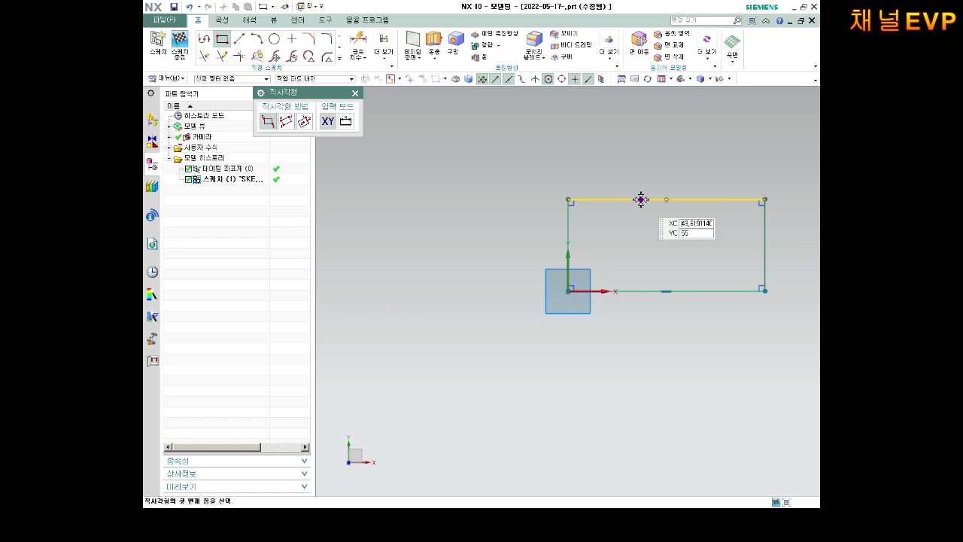
{"action": "key", "text": "Escape"}
Dimension the rectangle's bottom edge and set its width to 70 mm
{"action": "left_click", "coordinate": [358, 43]}
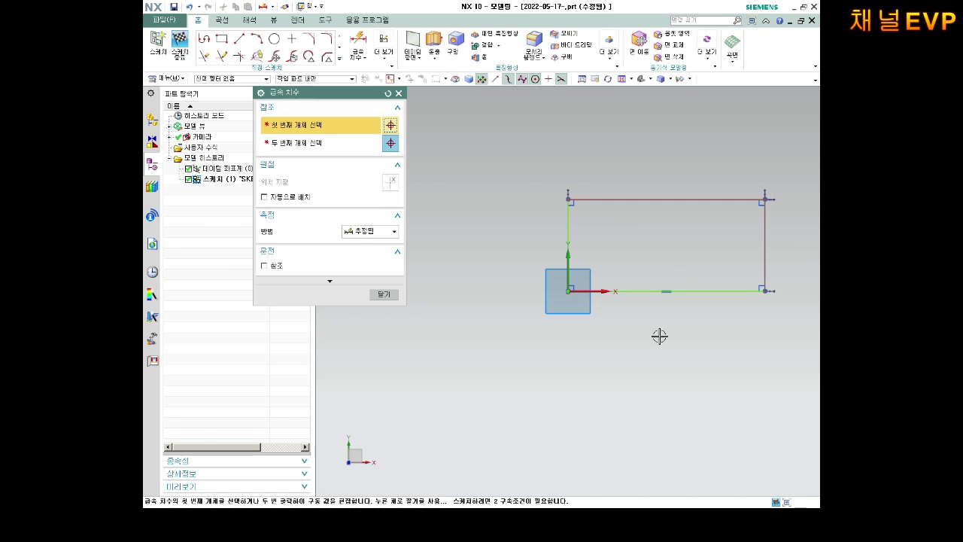
{"action": "left_click", "coordinate": [644, 291]}
{"action": "left_click", "coordinate": [647, 351]}
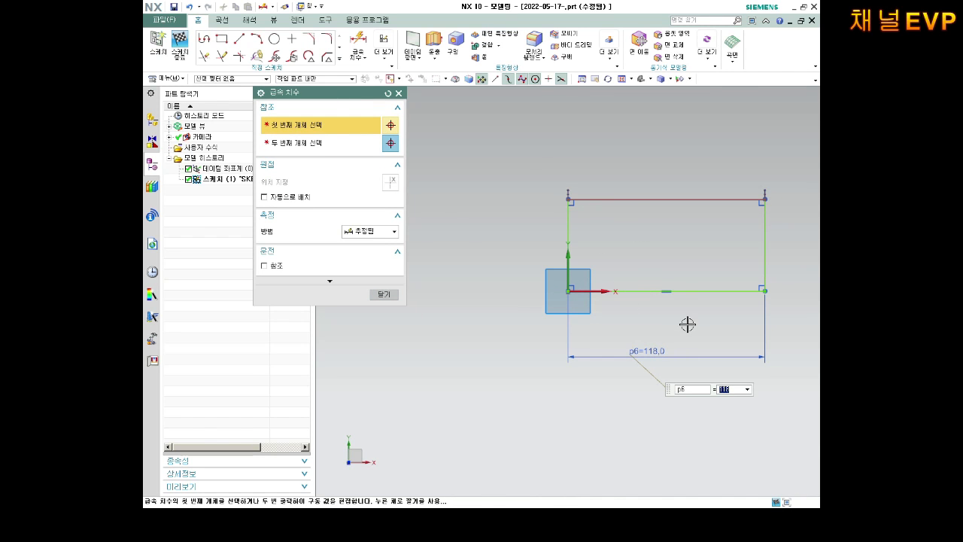
{"action": "type", "text": "70"}
{"action": "key", "text": "Return"}
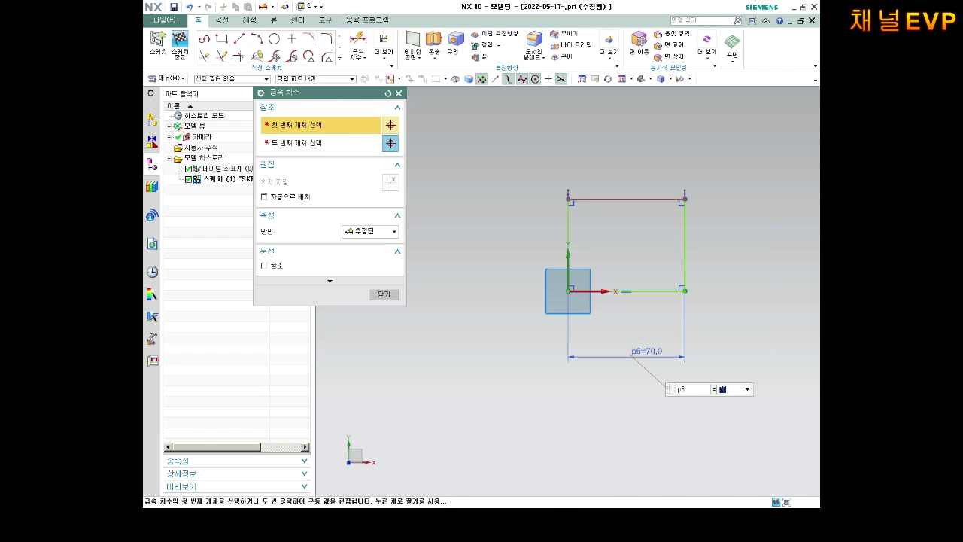
Dimension the rectangle's vertical side at 40 mm and finish the sketch
{"action": "left_click", "coordinate": [569, 222]}
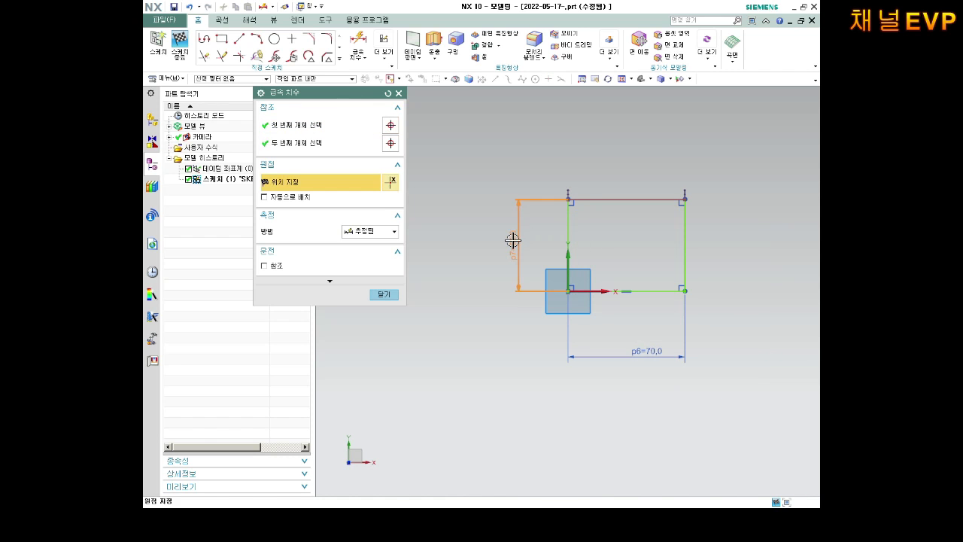
{"action": "left_click", "coordinate": [515, 239]}
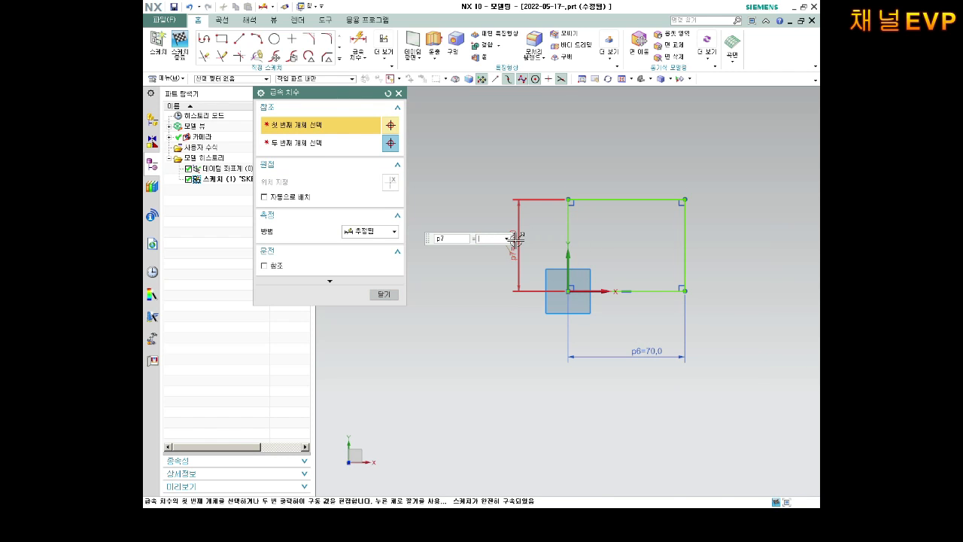
{"action": "type", "text": "40"}
{"action": "key", "text": "Return"}
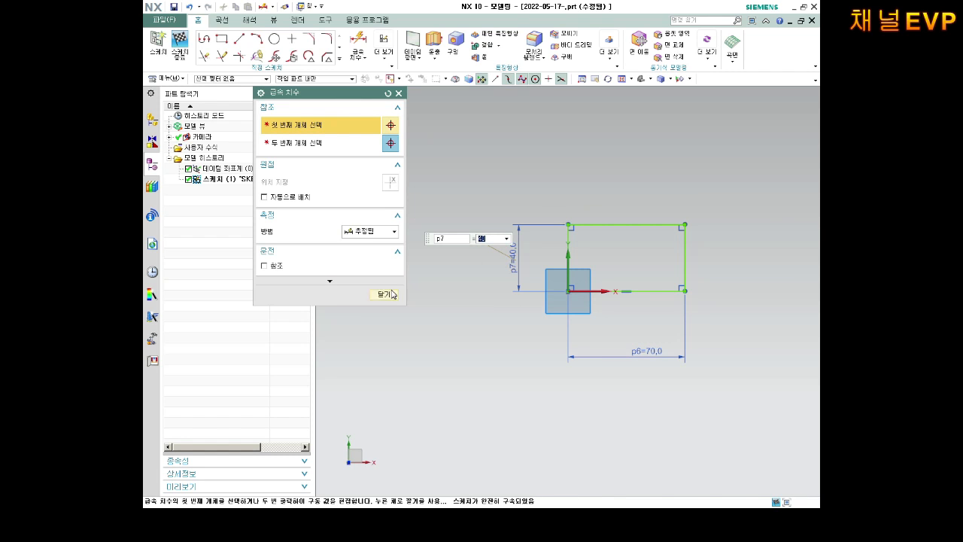
{"action": "left_click", "coordinate": [383, 294]}
{"action": "left_click", "coordinate": [179, 47]}
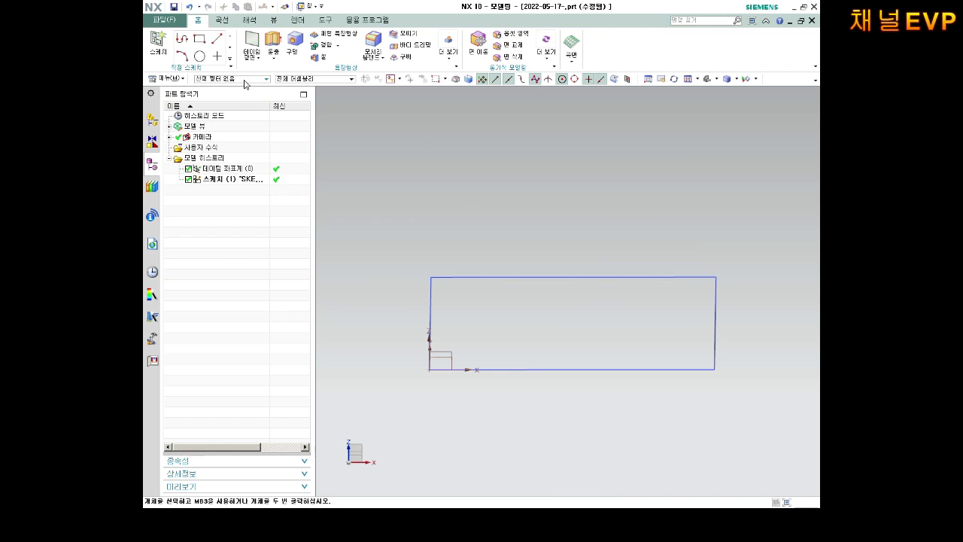
Extrude the rectangle sketch 40 mm upward into a solid block
{"action": "left_click", "coordinate": [272, 50]}
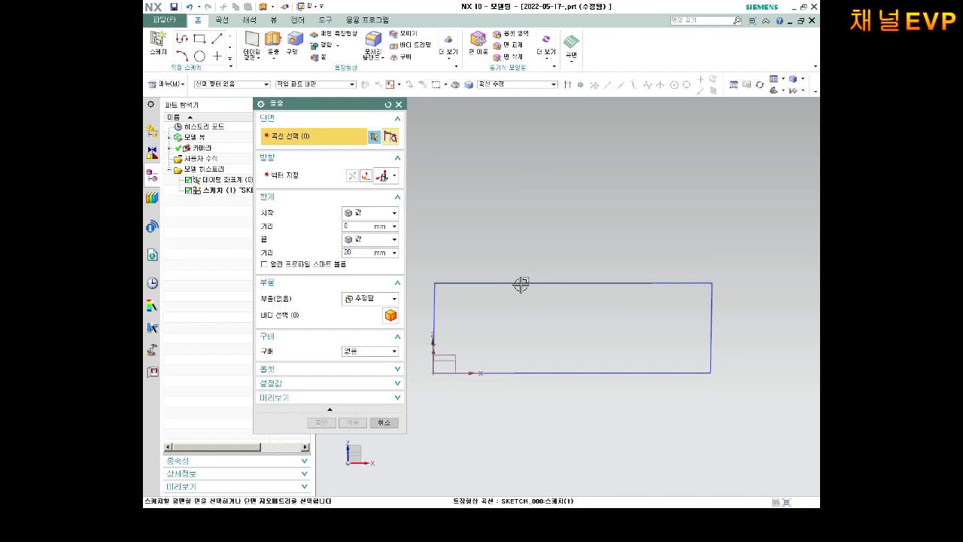
{"action": "left_click", "coordinate": [516, 278]}
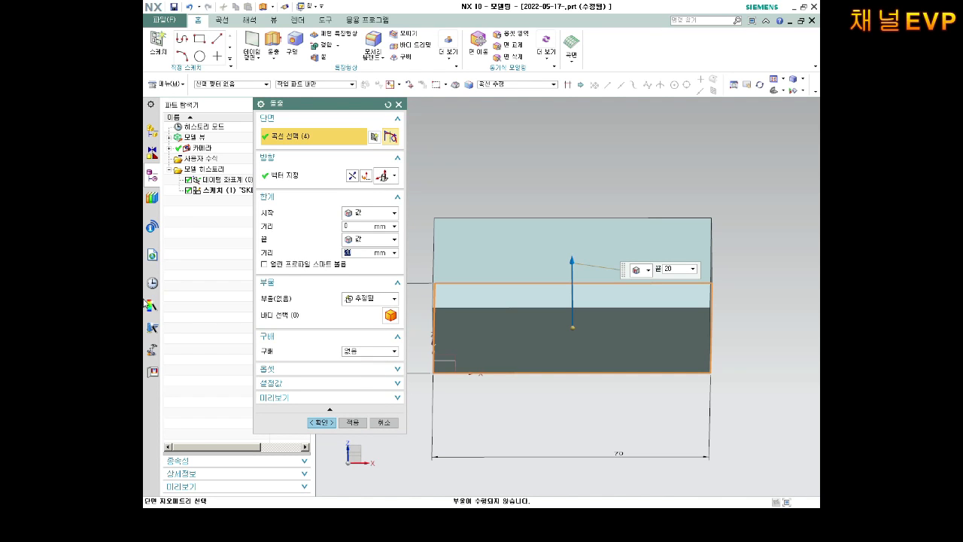
{"action": "type", "text": "40"}
{"action": "key", "text": "Return"}
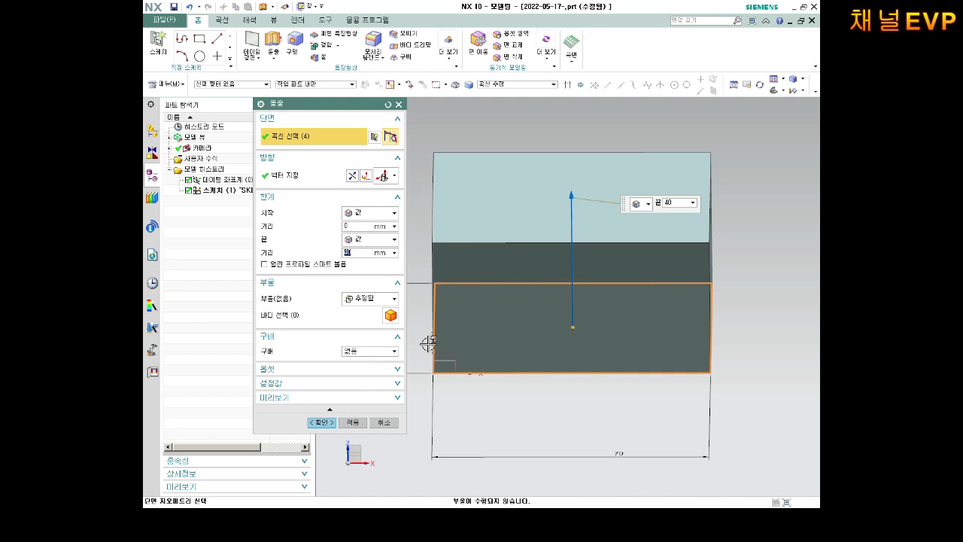
{"action": "middle_click_drag", "start_coordinate": [547, 326], "coordinate": [543, 291]}
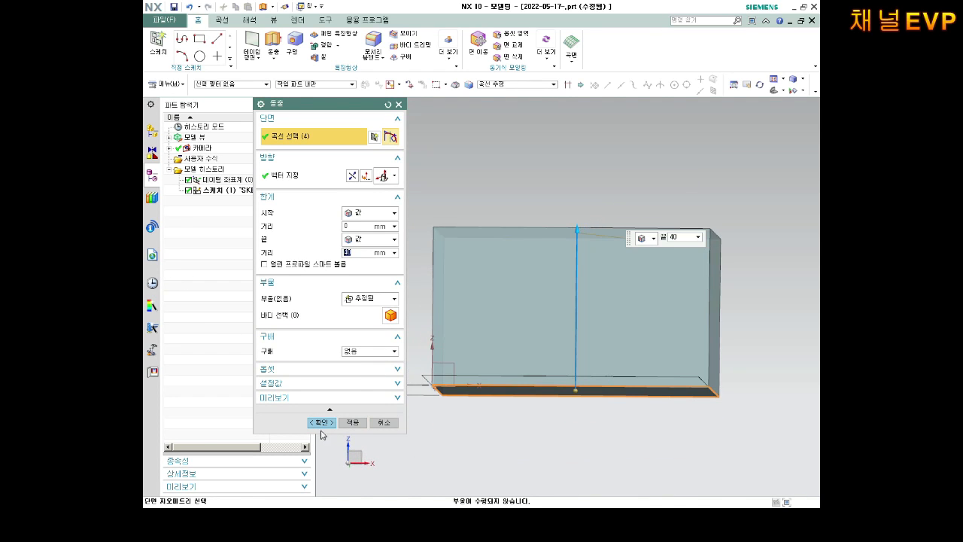
{"action": "left_click", "coordinate": [321, 422]}
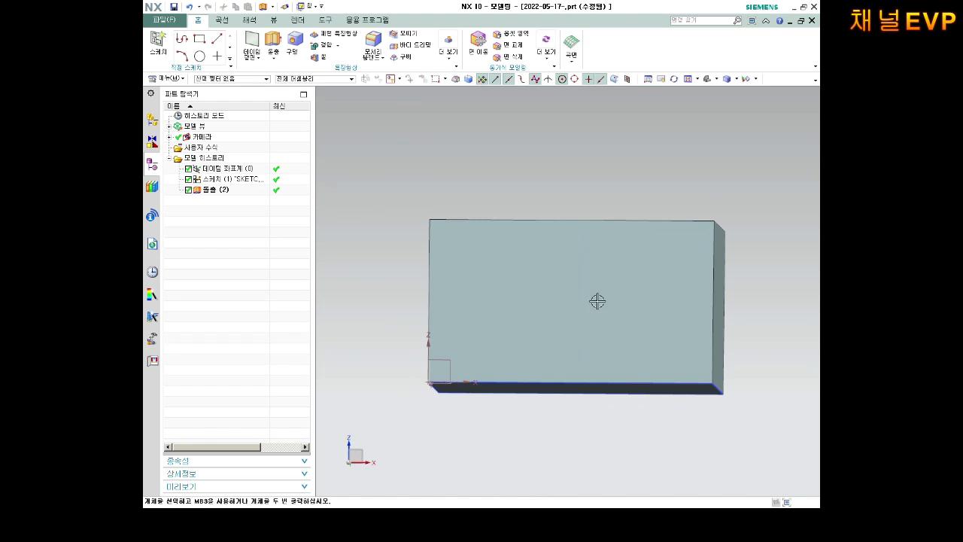
{"action": "key", "text": "Home"}
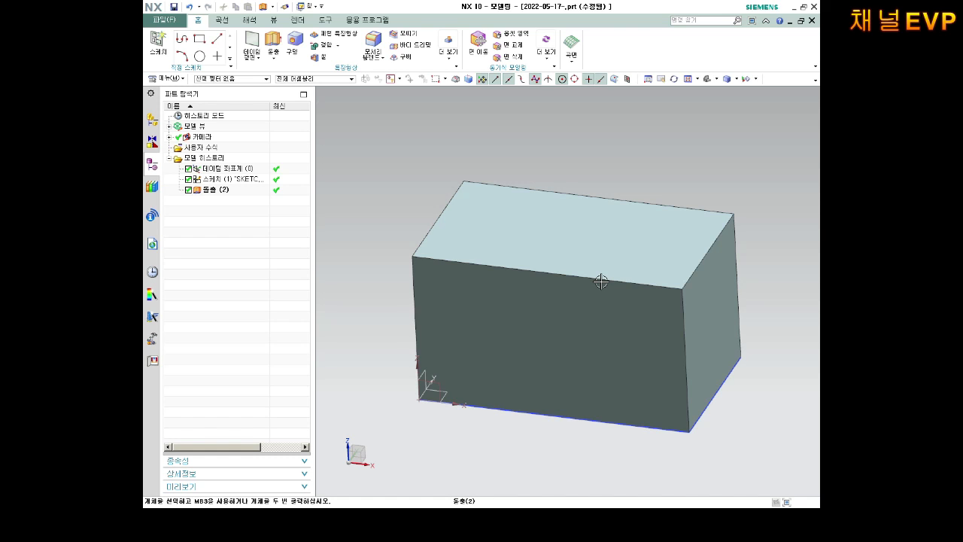
{"action": "key", "text": "End"}
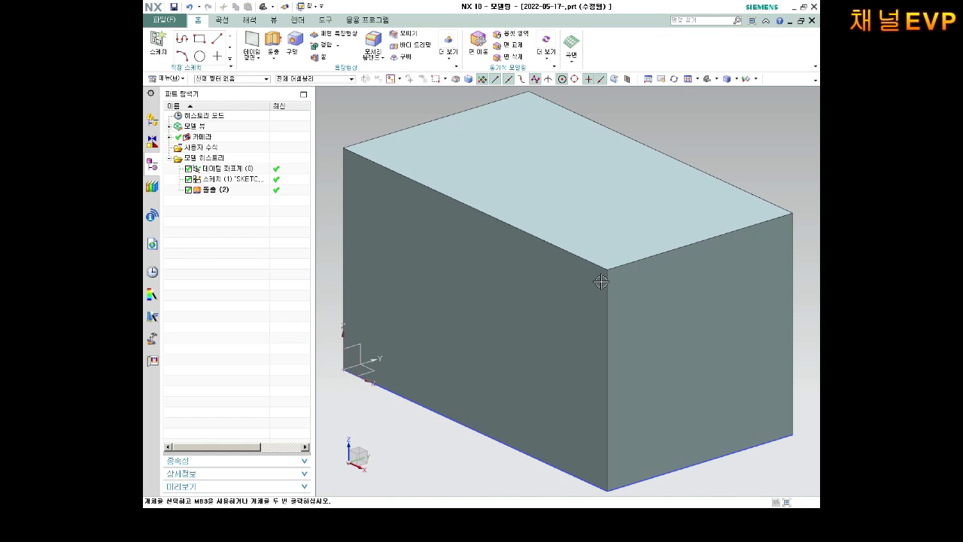
{"action": "left_click", "coordinate": [541, 261]}
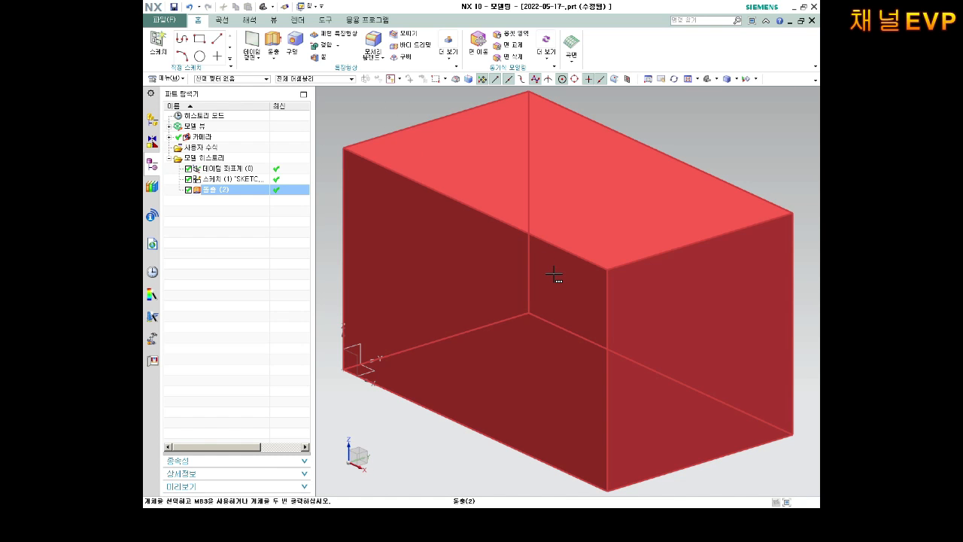
{"action": "key", "text": "Home"}
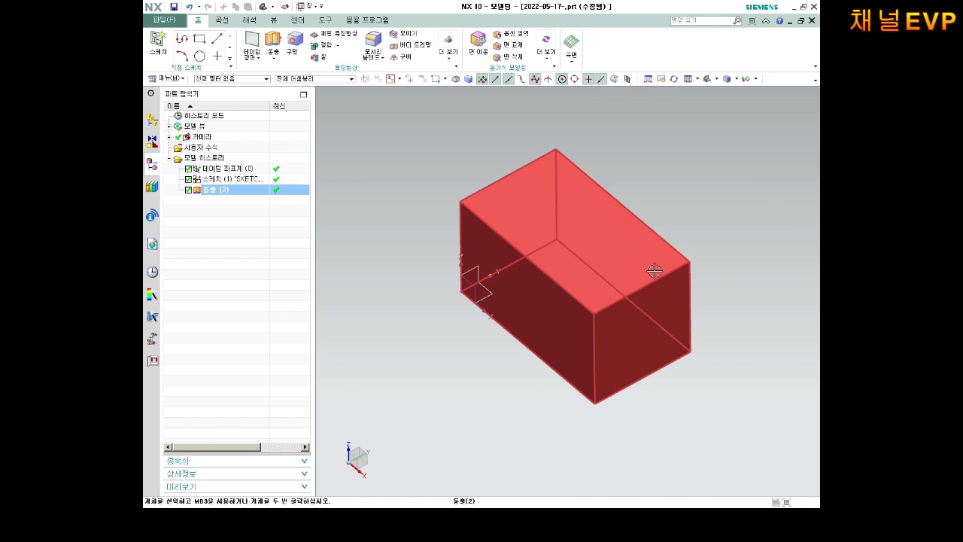
{"action": "key", "text": "Escape"}
{"action": "scroll", "coordinate": [632, 218], "scroll_direction": "up", "scroll_amount": 3}
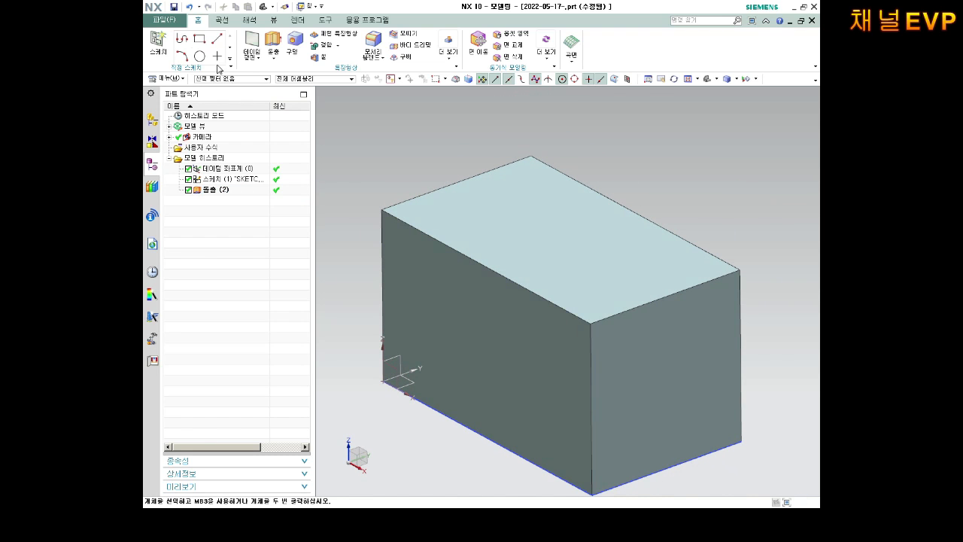
Create a sketch on the block's top face and draw a slanted line from its right edge to its front edge
{"action": "left_click", "coordinate": [158, 45]}
{"action": "left_click", "coordinate": [610, 234]}
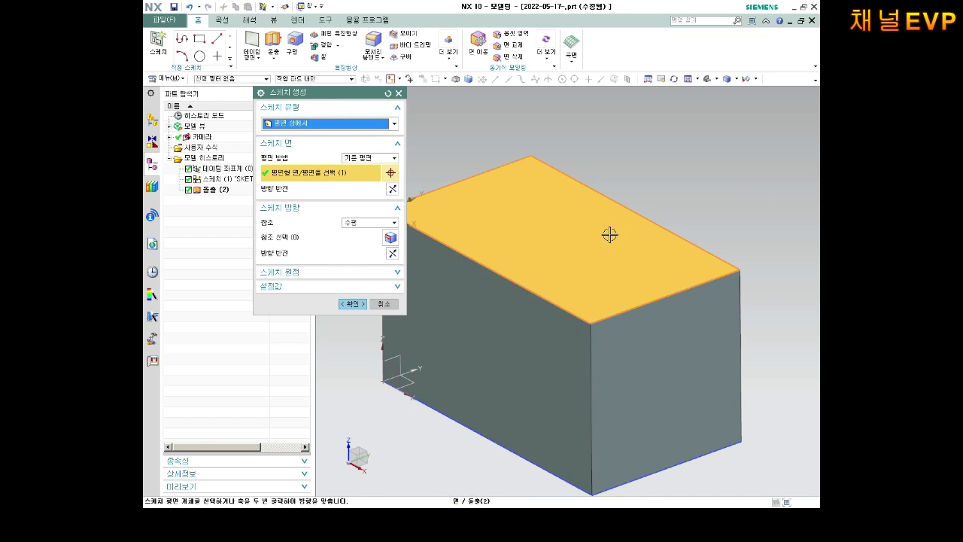
{"action": "left_click", "coordinate": [353, 304]}
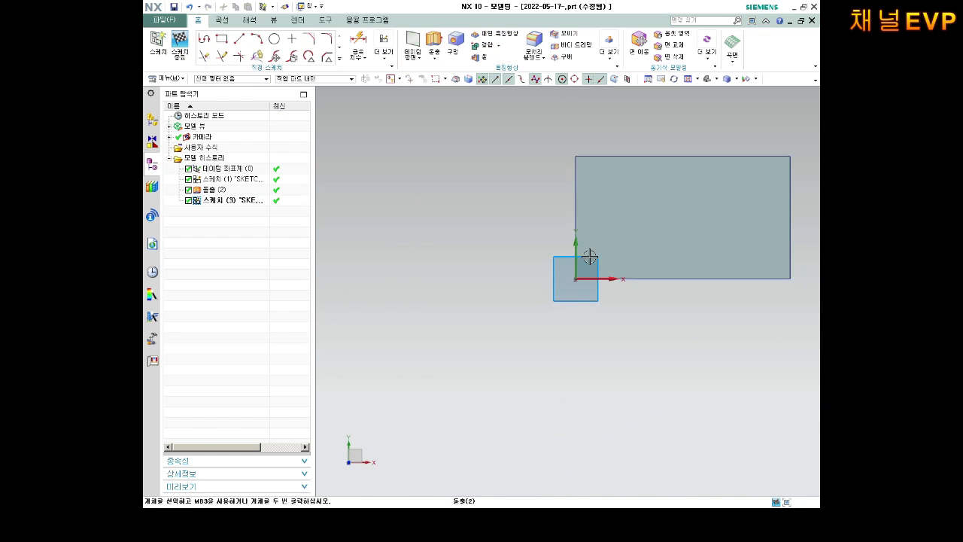
{"action": "left_click", "coordinate": [239, 38]}
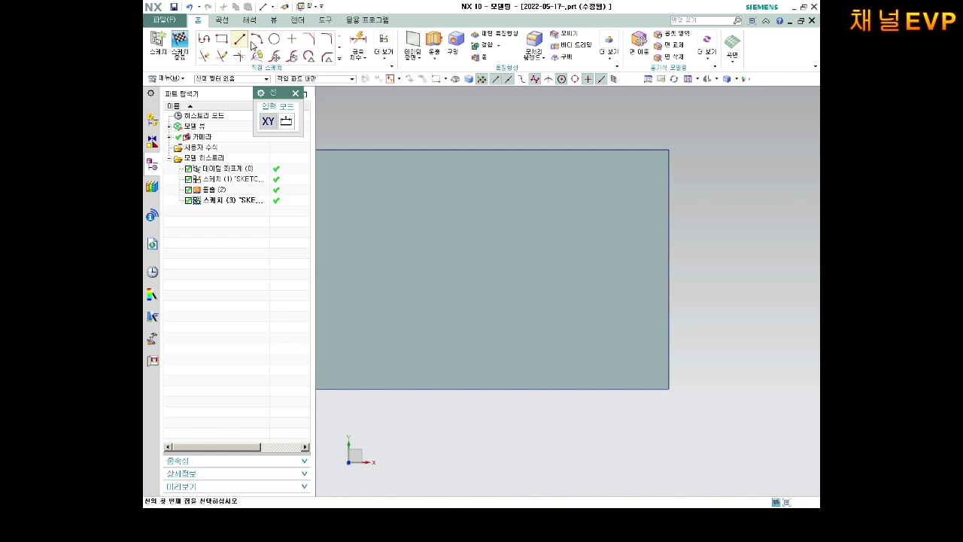
{"action": "left_click", "coordinate": [668, 230]}
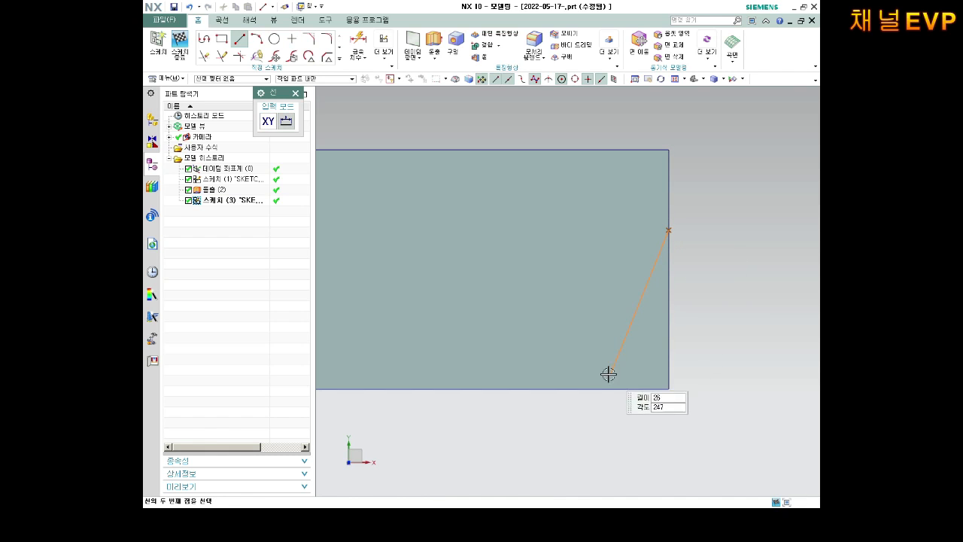
{"action": "left_click", "coordinate": [591, 388]}
{"action": "key", "text": "Escape"}
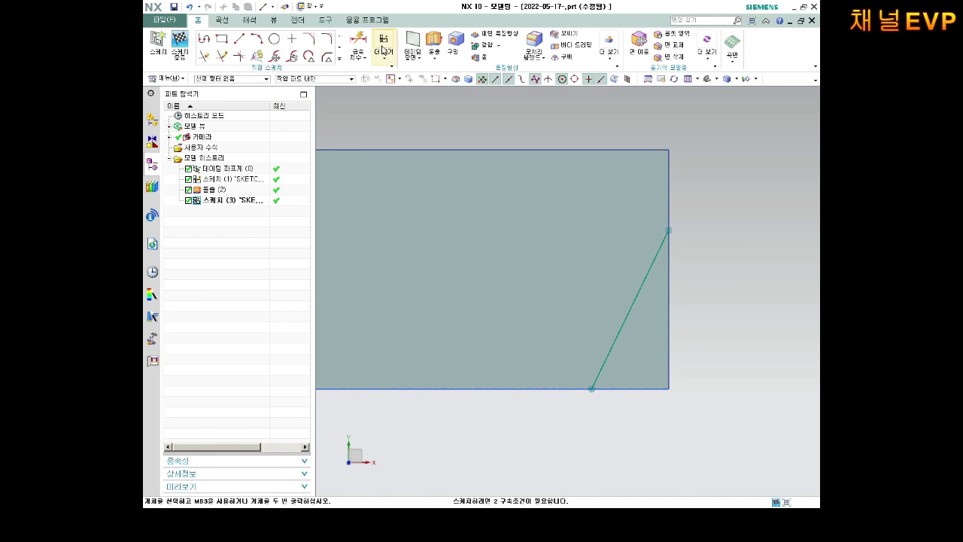
Set the vertical distance from the top face's back right corner to the slanted line's upper endpoint to 10 mm
{"action": "left_click", "coordinate": [358, 46]}
{"action": "left_click", "coordinate": [668, 152]}
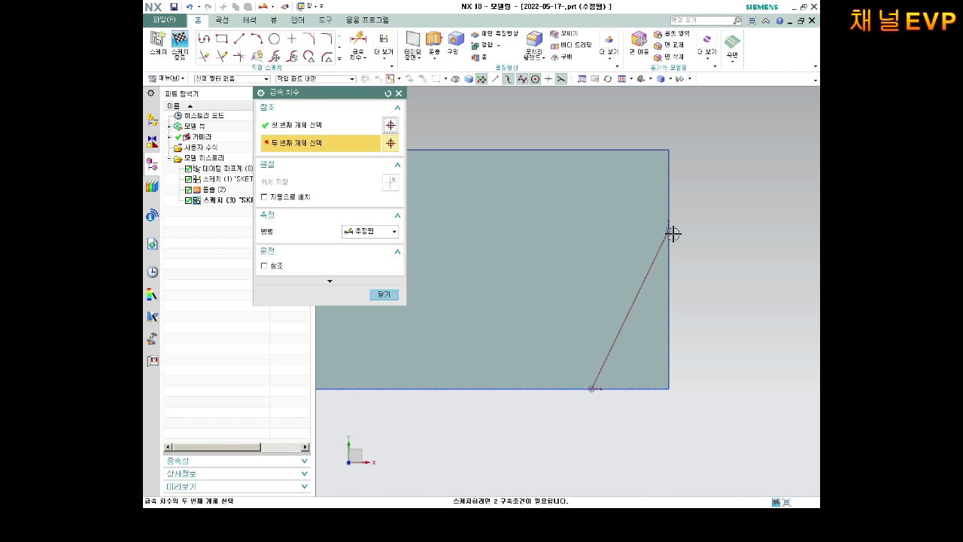
{"action": "left_click", "coordinate": [669, 230]}
{"action": "left_click", "coordinate": [729, 187]}
{"action": "type", "text": "10"}
{"action": "key", "text": "Return"}
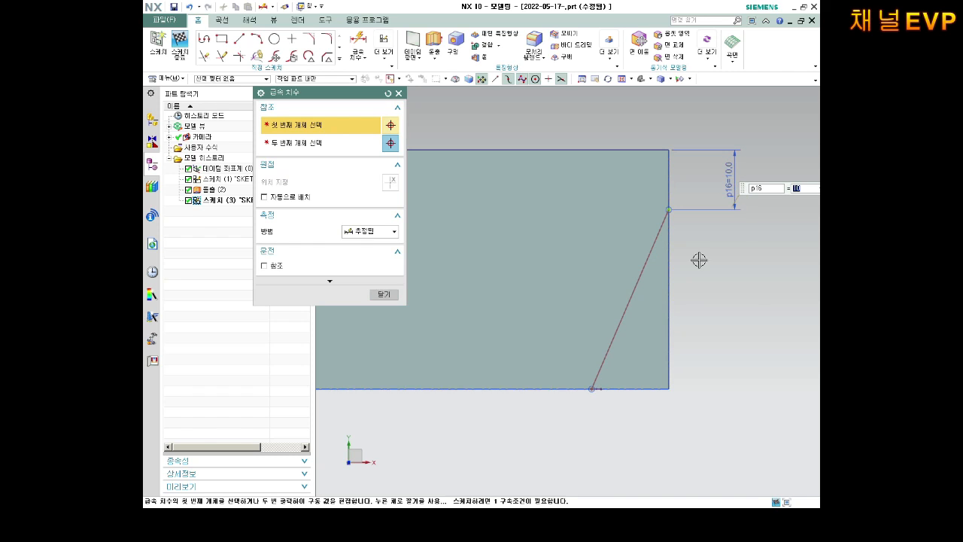
Set the slanted line's lower endpoint 20 mm from the front right corner and finish the sketch
{"action": "left_click", "coordinate": [591, 389]}
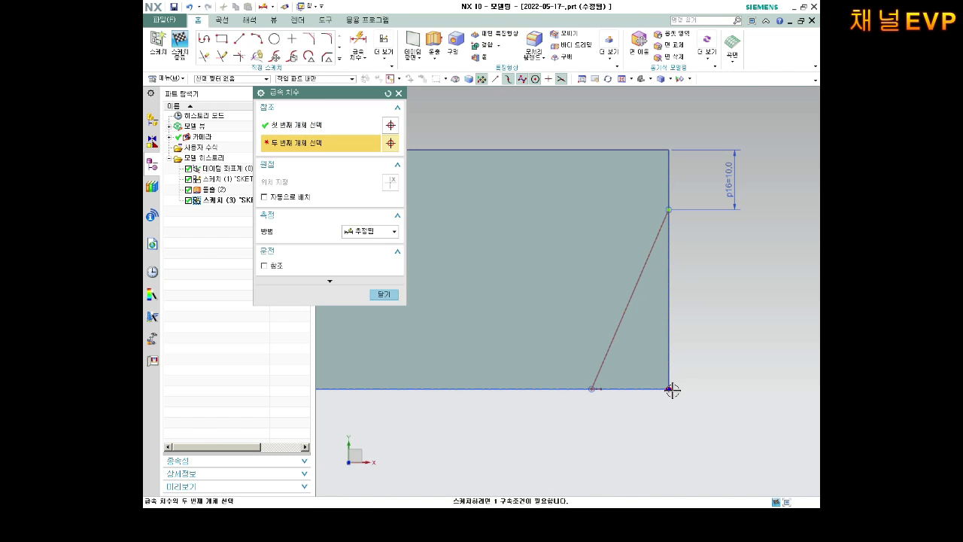
{"action": "left_click", "coordinate": [669, 388]}
{"action": "left_click", "coordinate": [645, 427]}
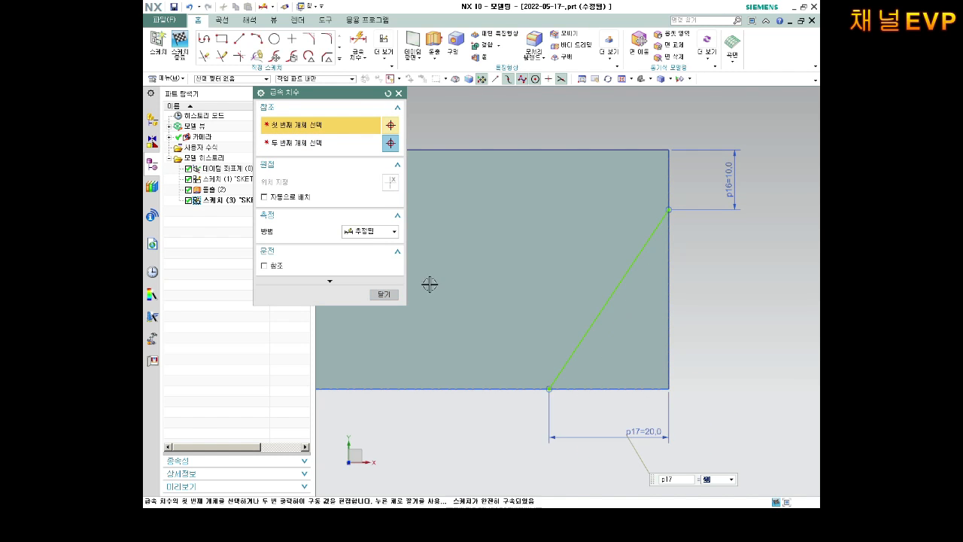
{"action": "left_click", "coordinate": [384, 294]}
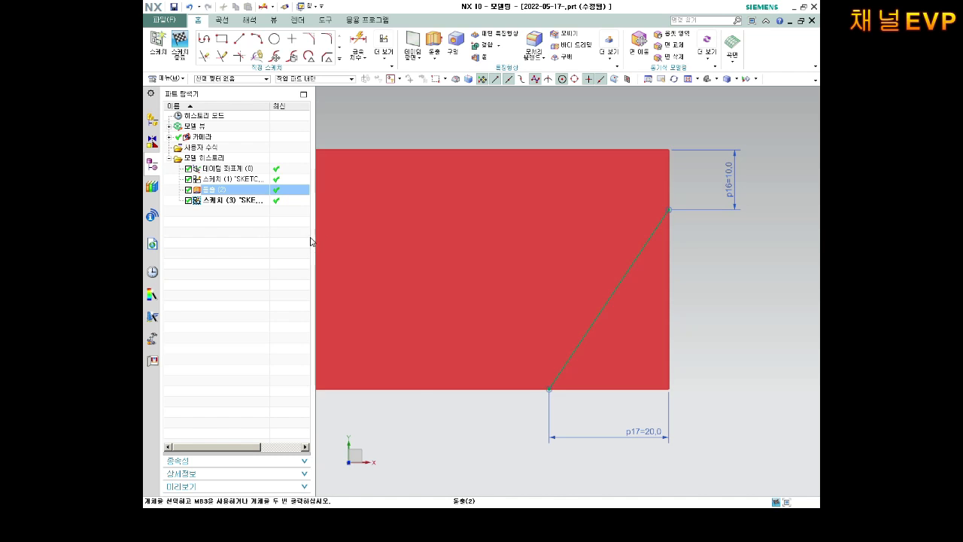
{"action": "left_click", "coordinate": [179, 44]}
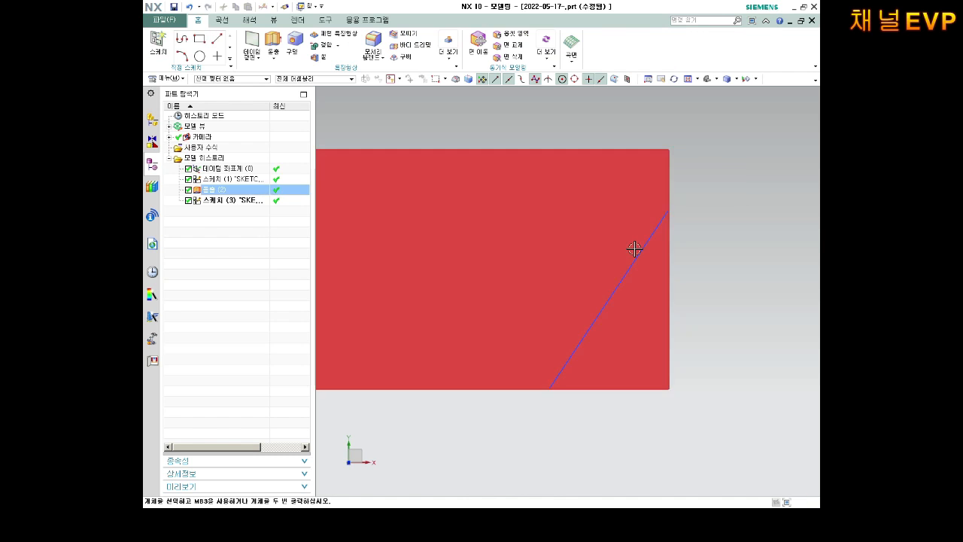
Create a sketch on the block's front face
{"action": "mouse_move", "coordinate": [634, 248]}
{"action": "middle_mouse_down"}
{"action": "mouse_move", "coordinate": [660, 221]}
{"action": "mouse_move", "coordinate": [636, 203]}
{"action": "mouse_move", "coordinate": [638, 240]}
{"action": "middle_mouse_up"}
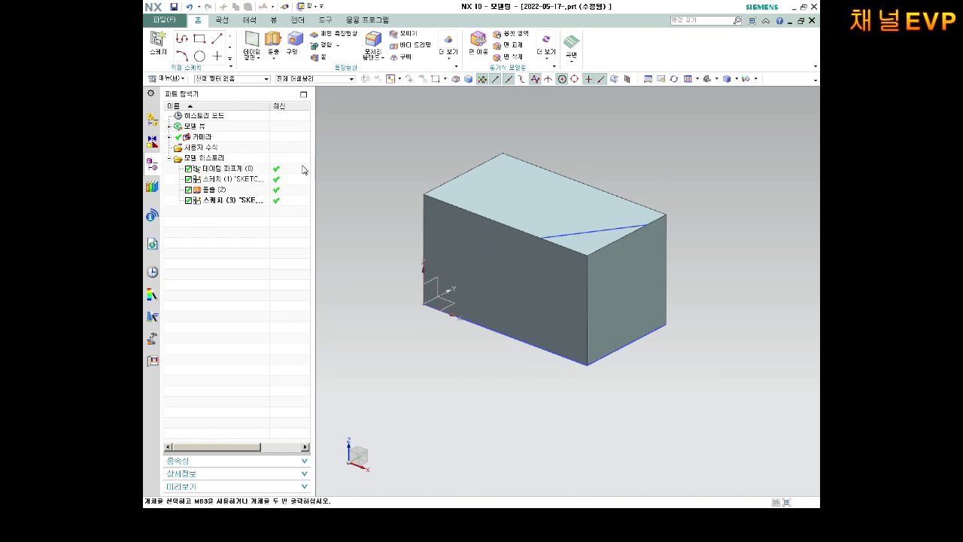
{"action": "left_click", "coordinate": [155, 47]}
{"action": "left_click", "coordinate": [553, 277]}
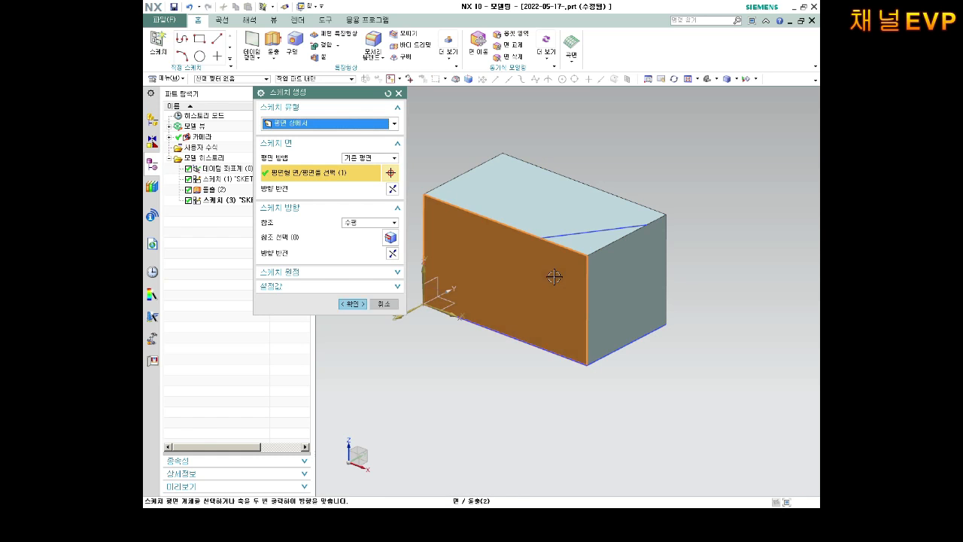
{"action": "left_click", "coordinate": [351, 304]}
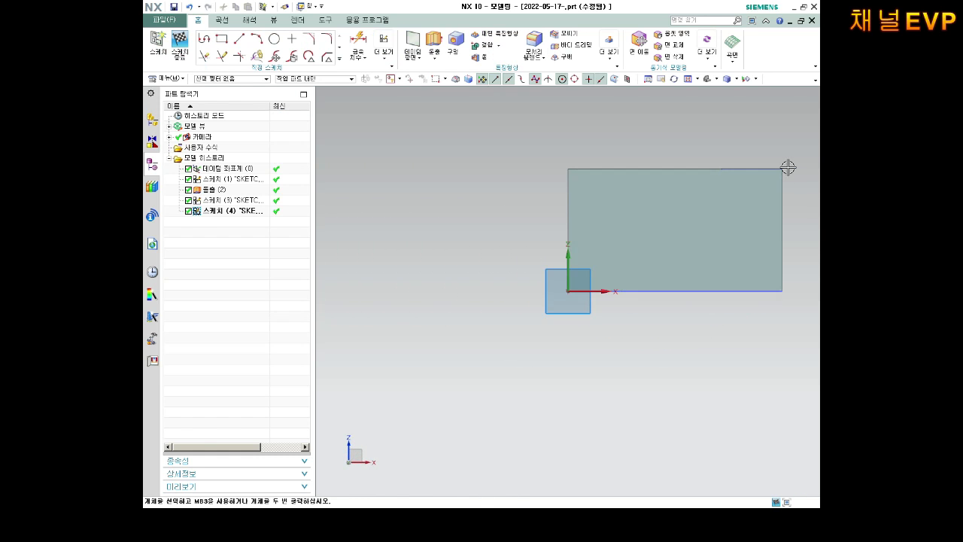
Draw a slanted line from the front endpoint of the top-face line down to the front face's right edge
{"action": "middle_click_drag", "start_coordinate": [750, 191], "coordinate": [737, 215]}
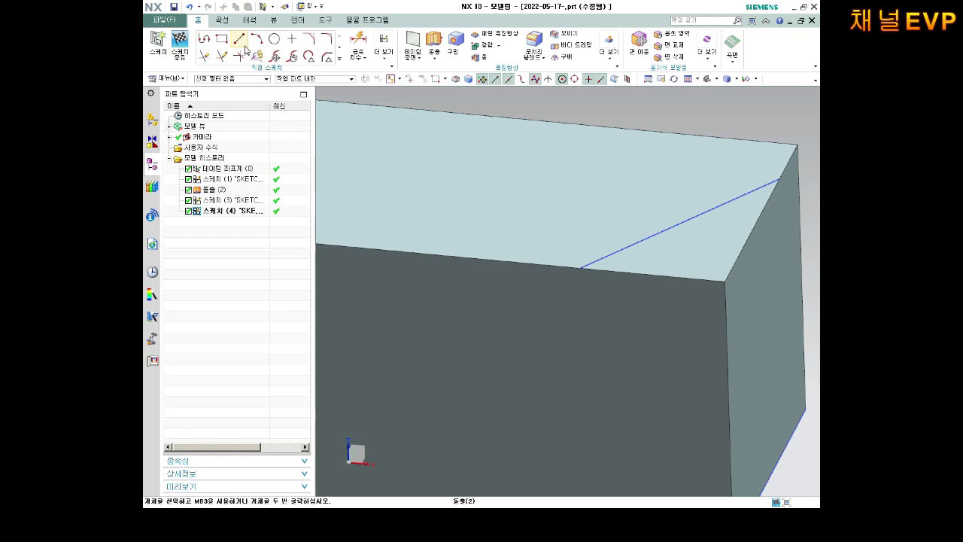
{"action": "left_click", "coordinate": [239, 40]}
{"action": "left_click", "coordinate": [580, 268]}
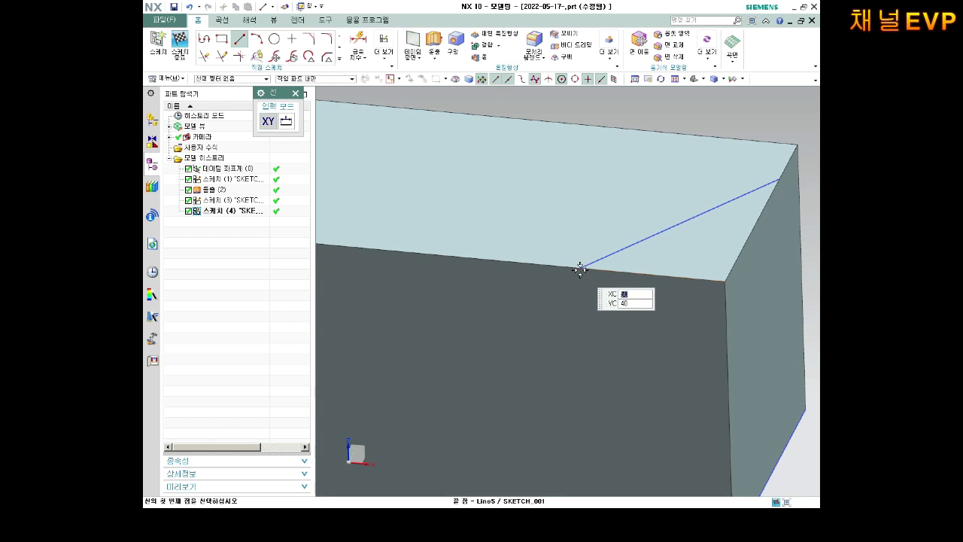
{"action": "left_click", "coordinate": [728, 403]}
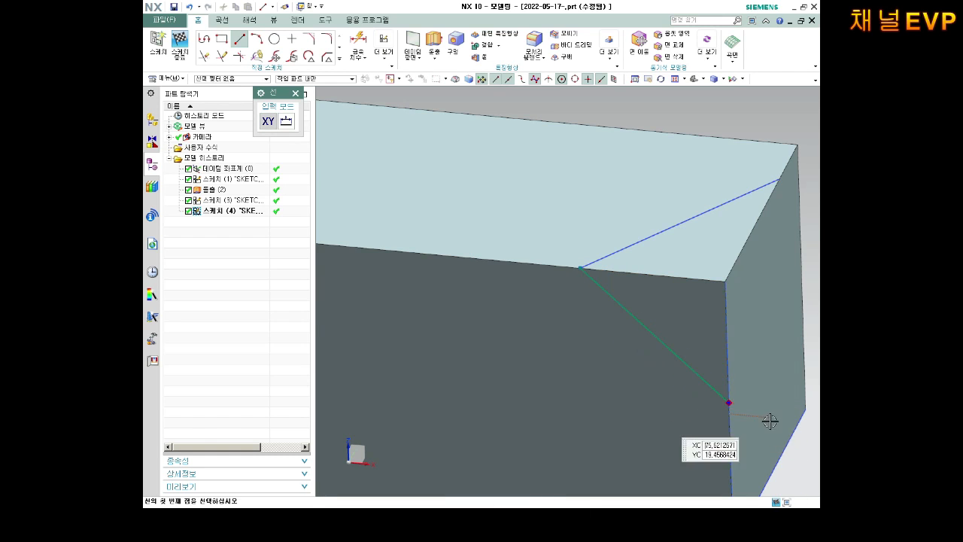
{"action": "key", "text": "Escape"}
{"action": "left_click", "coordinate": [756, 429]}
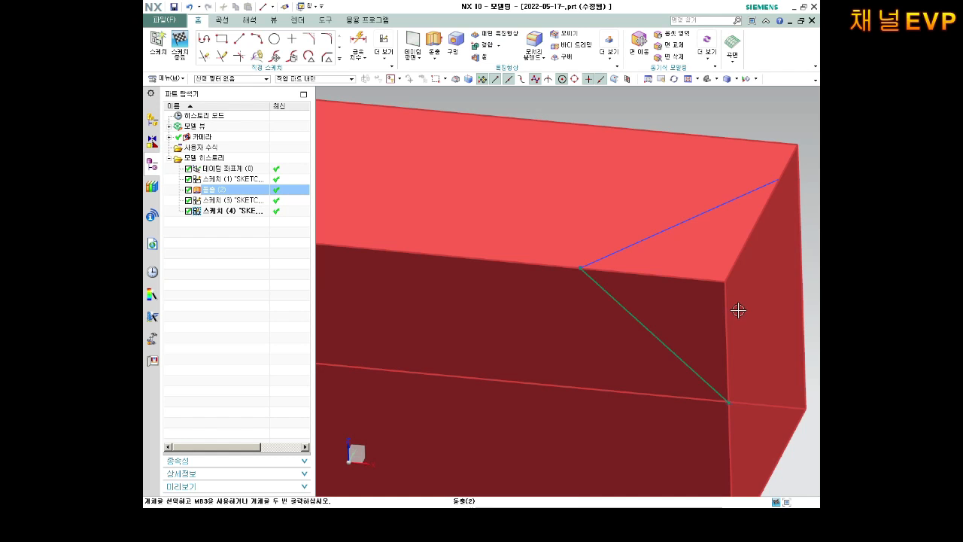
{"action": "key", "text": "Escape"}
Try to dimension the horizontal distance from the slanted line's upper endpoint to the front face's top right corner at 20 mm
{"action": "key", "text": "shift+F8"}
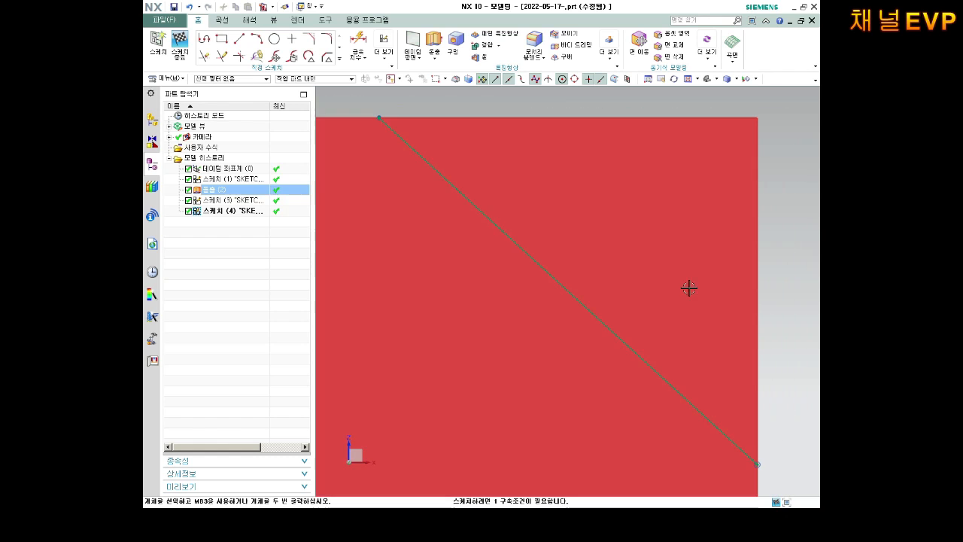
{"action": "scroll", "coordinate": [688, 289], "scroll_direction": "down", "scroll_amount": 2}
{"action": "scroll", "coordinate": [703, 240], "scroll_direction": "down", "scroll_amount": 2}
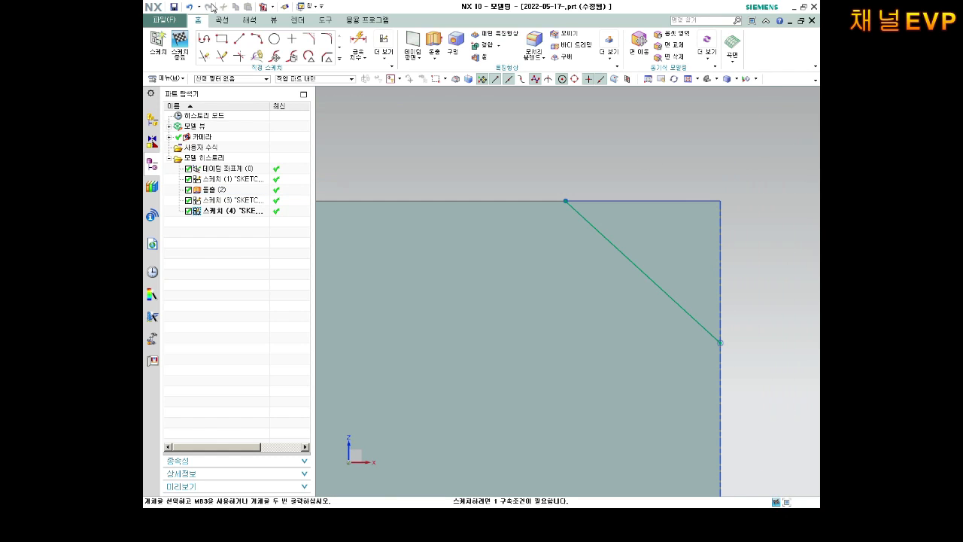
{"action": "left_click", "coordinate": [357, 43]}
{"action": "left_click", "coordinate": [564, 200]}
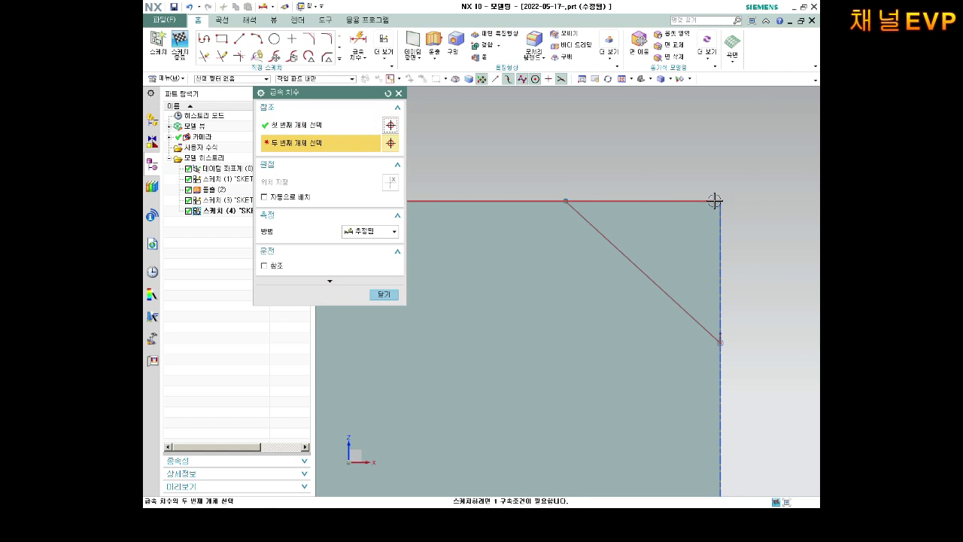
{"action": "left_click", "coordinate": [715, 200]}
{"action": "left_click", "coordinate": [663, 157]}
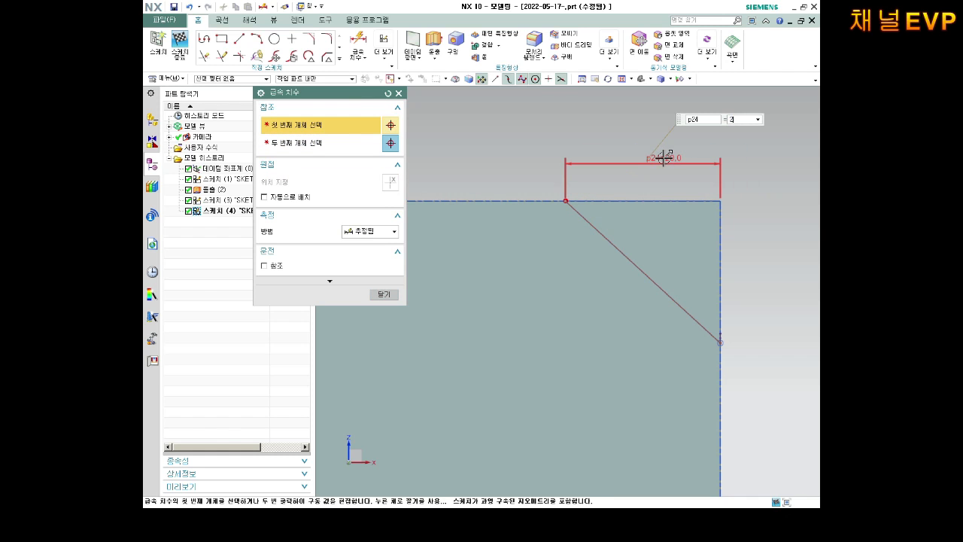
Set the vertical distance from the front face's top right corner to the slanted line's lower endpoint to 20 mm
{"action": "left_click", "coordinate": [714, 201]}
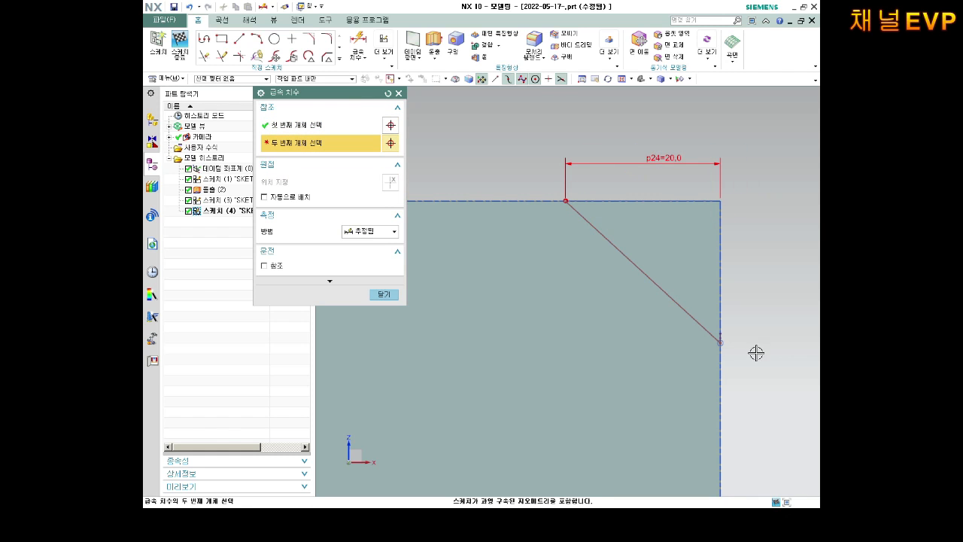
{"action": "left_click", "coordinate": [720, 343]}
{"action": "left_click", "coordinate": [768, 288]}
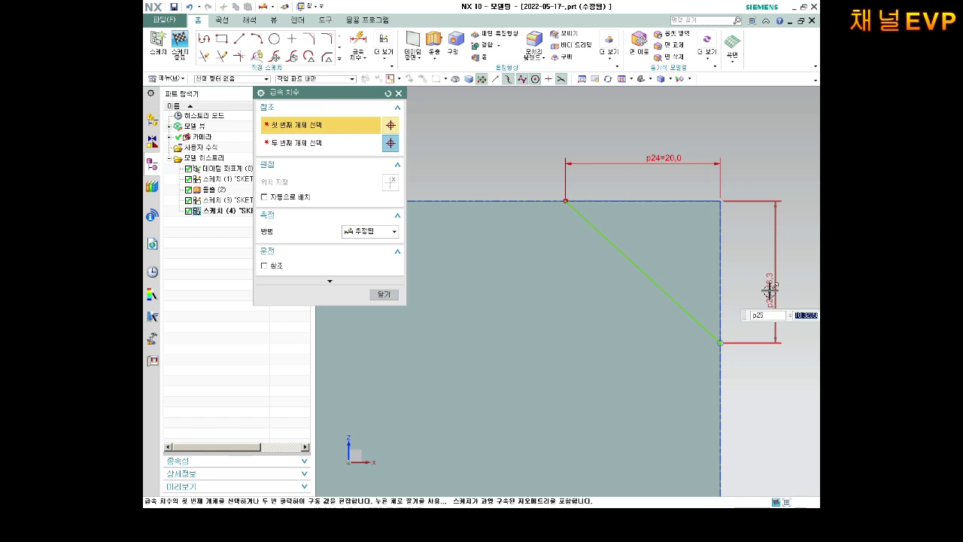
{"action": "type", "text": "20"}
{"action": "key", "text": "Return"}
{"action": "key", "text": "Escape"}
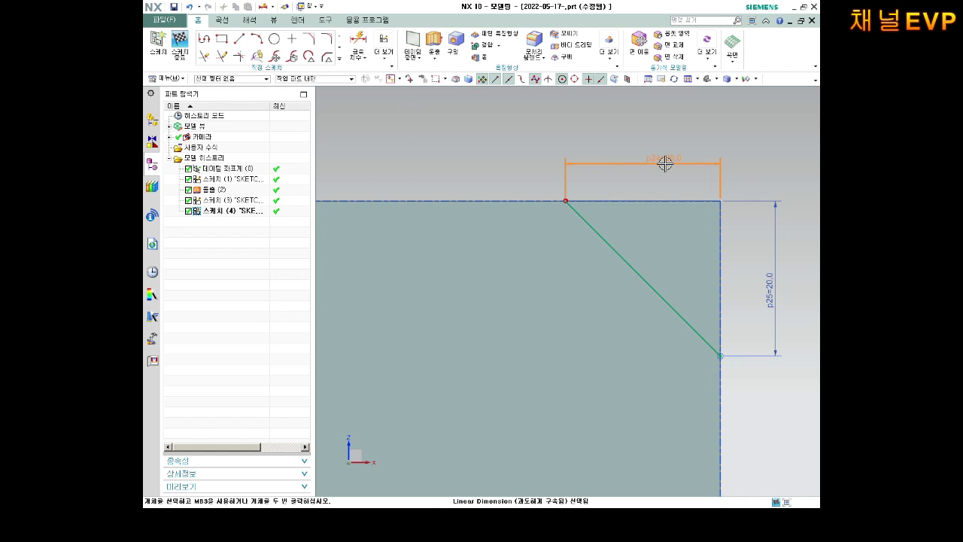
Remove the redundant horizontal dimension above the front face and finish the sketch
{"action": "scroll", "coordinate": [669, 174], "scroll_direction": "down", "scroll_amount": 2}
{"action": "mouse_move", "coordinate": [669, 174]}
{"action": "middle_mouse_down"}
{"action": "mouse_move", "coordinate": [623, 218]}
{"action": "mouse_move", "coordinate": [646, 203]}
{"action": "mouse_move", "coordinate": [639, 240]}
{"action": "middle_mouse_up"}
{"action": "scroll", "coordinate": [596, 249], "scroll_direction": "up", "scroll_amount": 3}
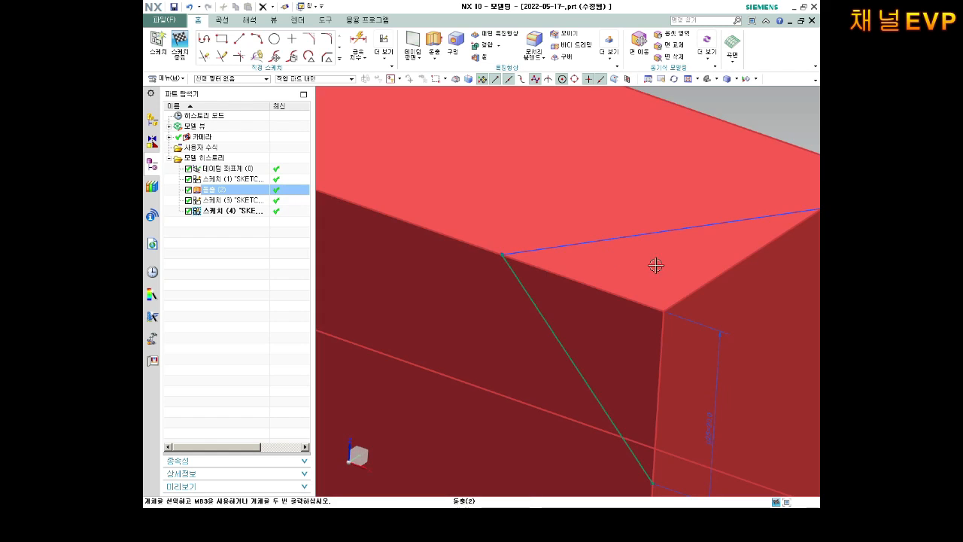
{"action": "scroll", "coordinate": [661, 244], "scroll_direction": "down", "scroll_amount": 3}
{"action": "scroll", "coordinate": [673, 269], "scroll_direction": "up", "scroll_amount": 2}
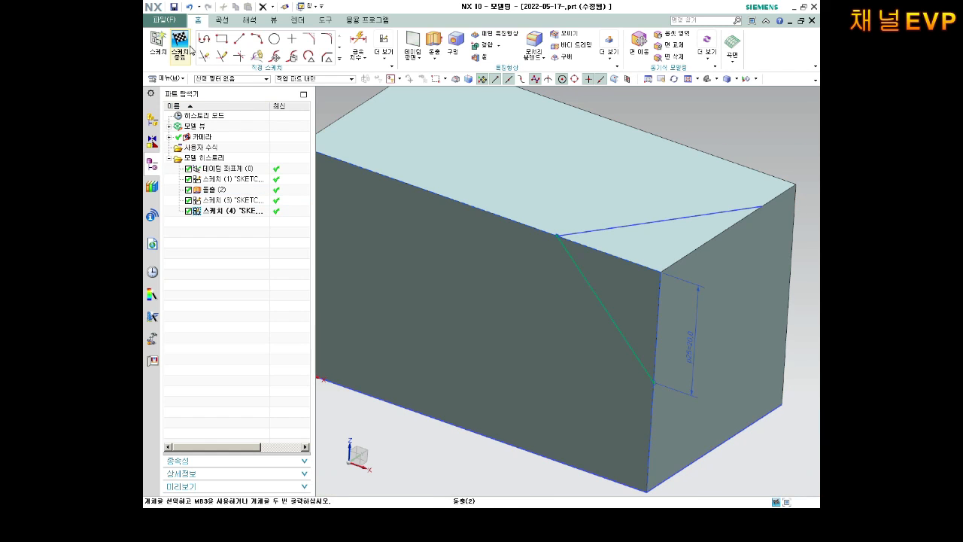
{"action": "left_click", "coordinate": [179, 42]}
{"action": "scroll", "coordinate": [699, 277], "scroll_direction": "down", "scroll_amount": 3}
{"action": "middle_click_drag", "start_coordinate": [703, 277], "coordinate": [760, 296]}
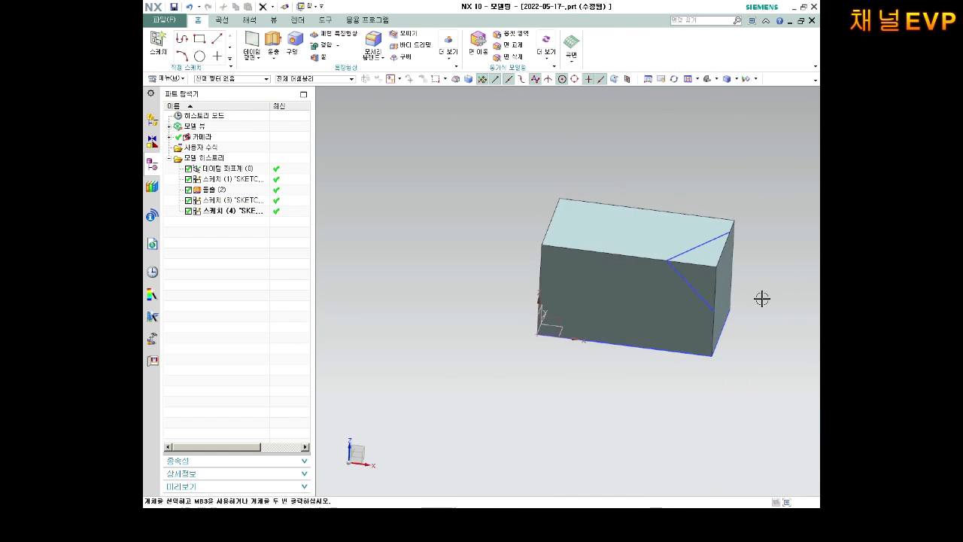
{"action": "scroll", "coordinate": [719, 271], "scroll_direction": "up", "scroll_amount": 2}
{"action": "middle_click_drag", "start_coordinate": [719, 271], "coordinate": [701, 285]}
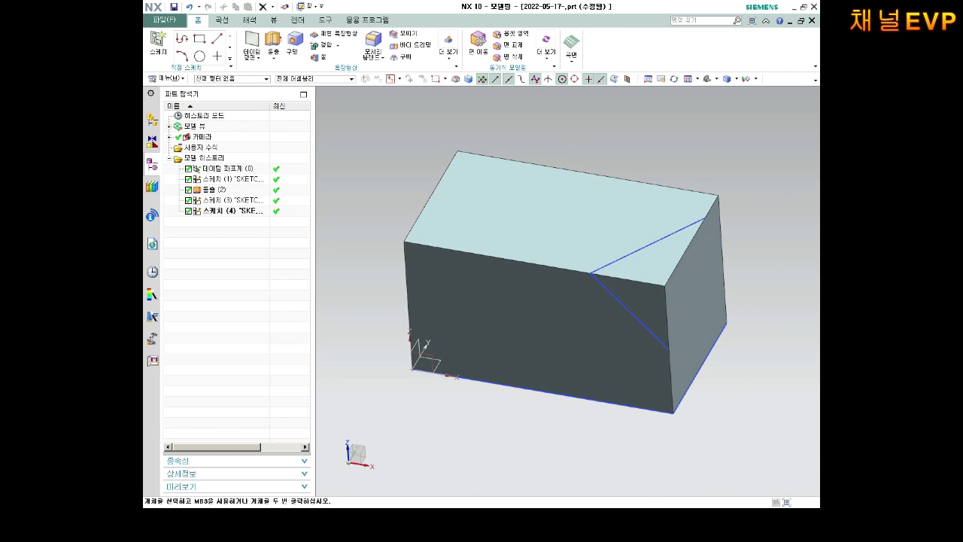
{"action": "mouse_move", "coordinate": [617, 273]}
{"action": "middle_mouse_down"}
{"action": "mouse_move", "coordinate": [636, 241]}
{"action": "mouse_move", "coordinate": [634, 266]}
{"action": "middle_mouse_up"}
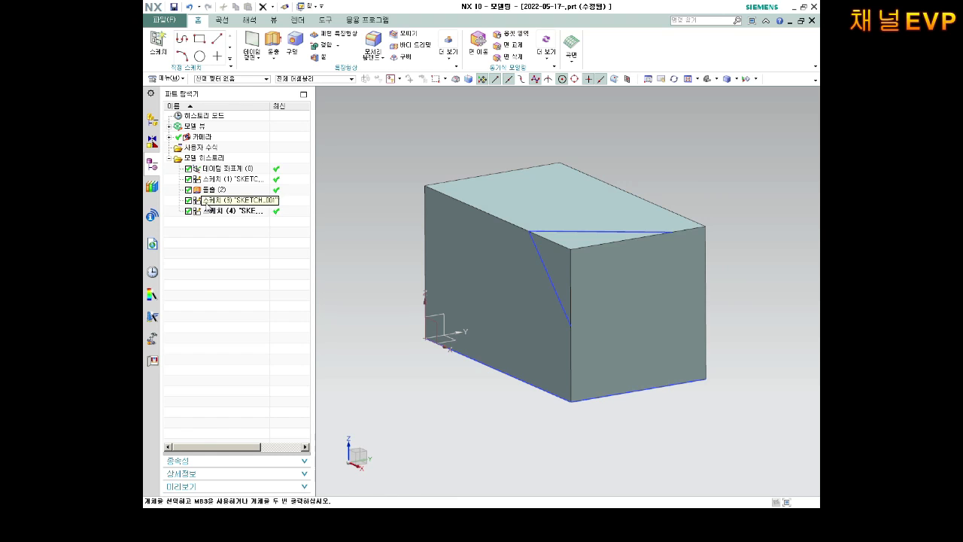
{"action": "left_click", "coordinate": [212, 212]}
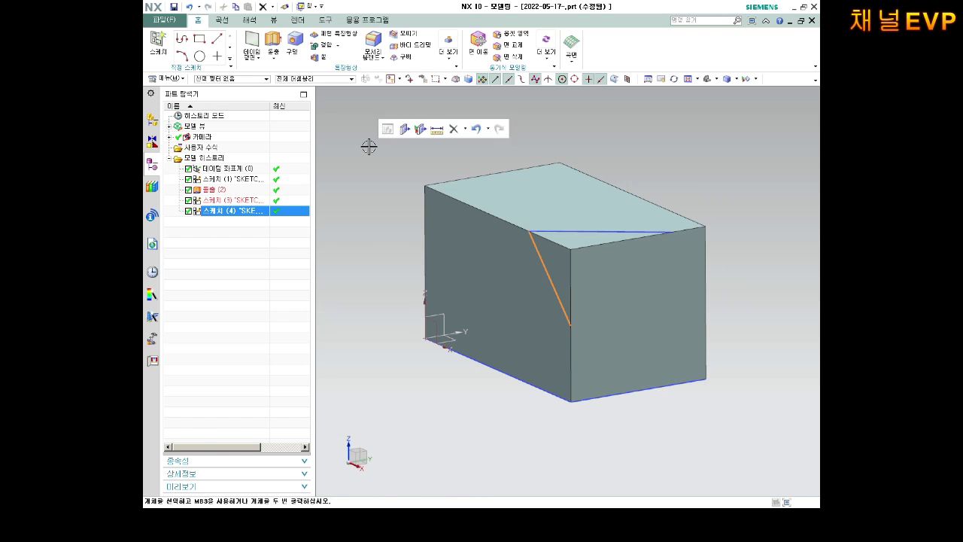
Create an inferred datum plane through the slanted lines on the block's top and front faces
{"action": "left_click", "coordinate": [250, 51]}
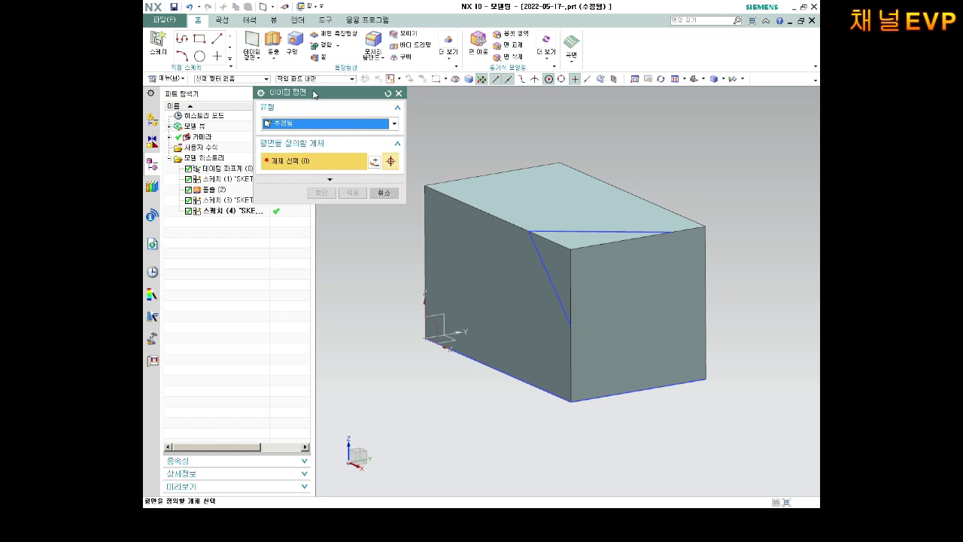
{"action": "left_click_drag", "start_coordinate": [301, 92], "coordinate": [245, 92]}
{"action": "middle_click_drag", "start_coordinate": [642, 238], "coordinate": [642, 271]}
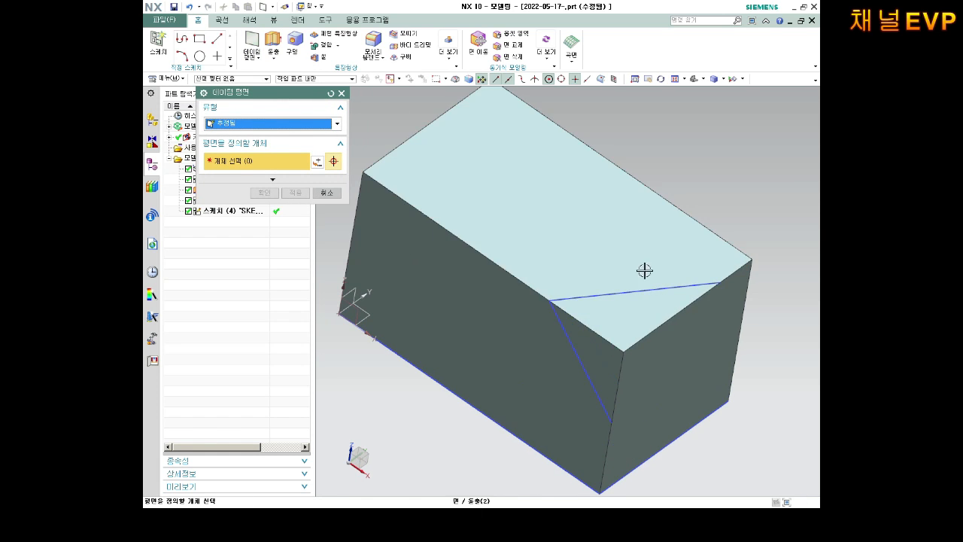
{"action": "left_click", "coordinate": [630, 292]}
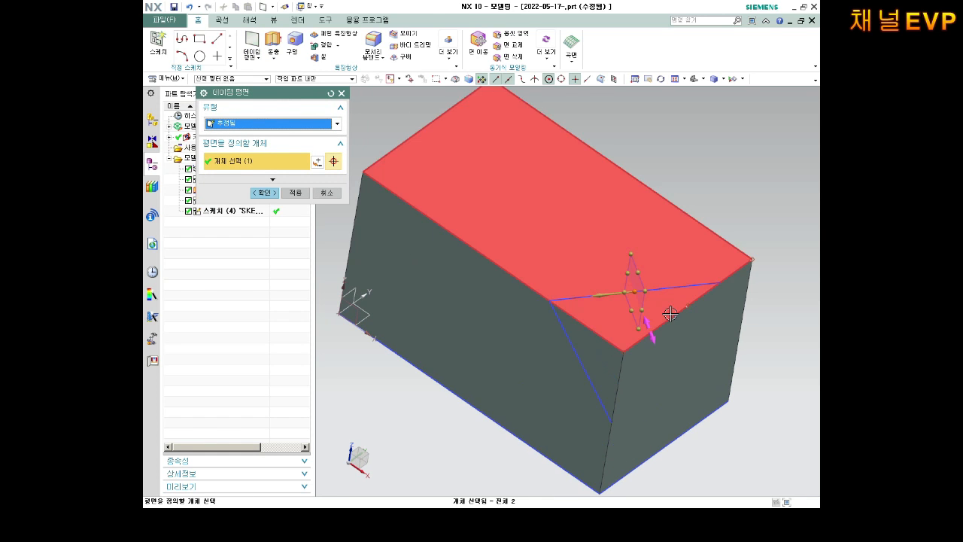
{"action": "left_click", "coordinate": [564, 334]}
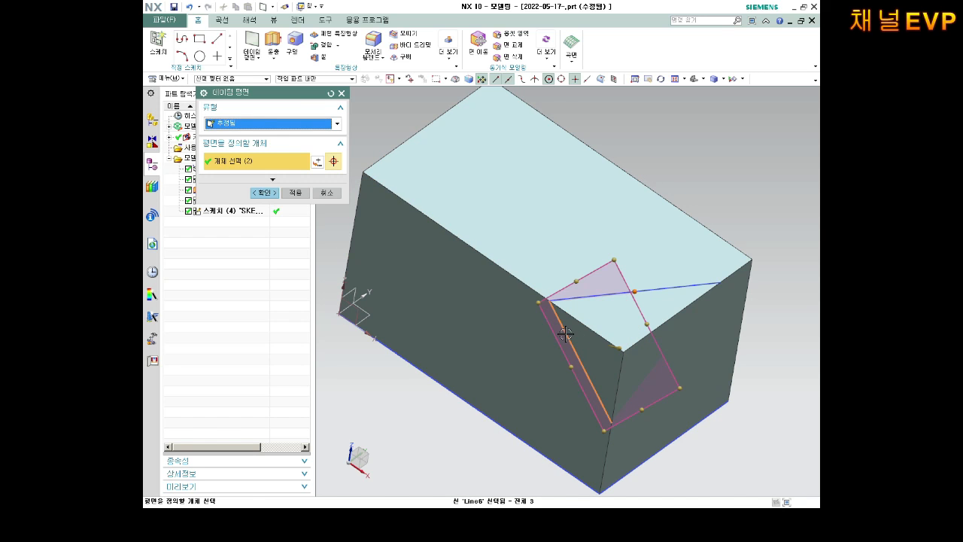
{"action": "middle_click_drag", "start_coordinate": [738, 341], "coordinate": [709, 306]}
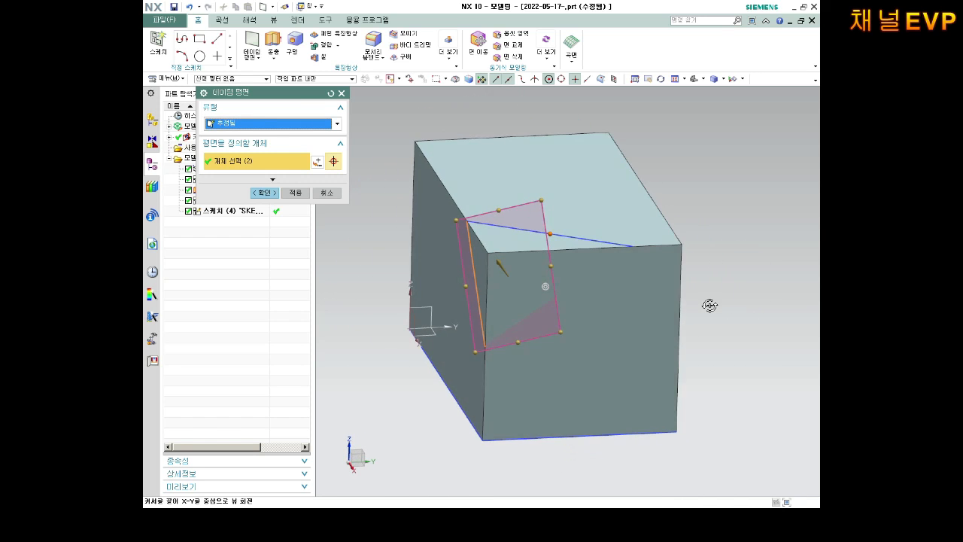
{"action": "scroll", "coordinate": [574, 248], "scroll_direction": "up", "scroll_amount": 3}
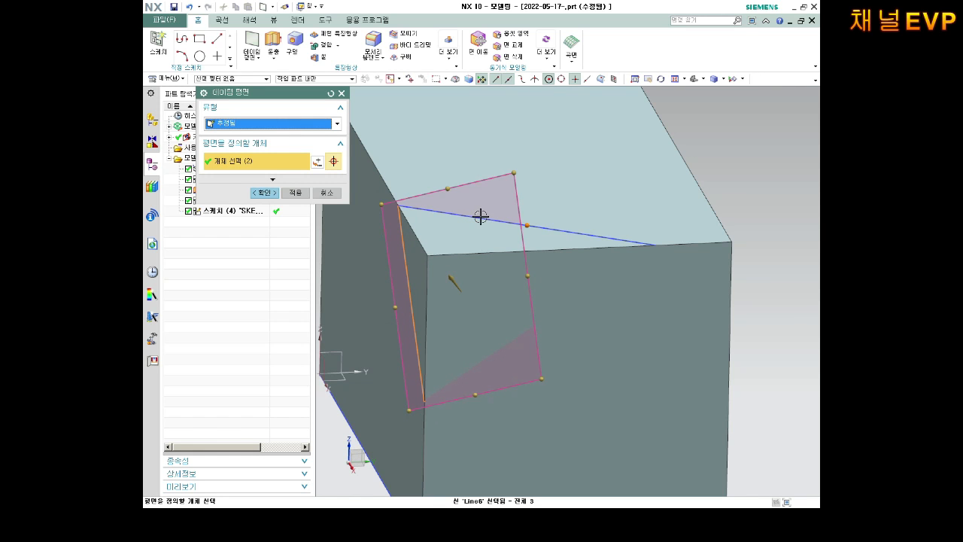
{"action": "scroll", "coordinate": [413, 269], "scroll_direction": "down", "scroll_amount": 3}
{"action": "middle_click_drag", "start_coordinate": [477, 288], "coordinate": [389, 283]}
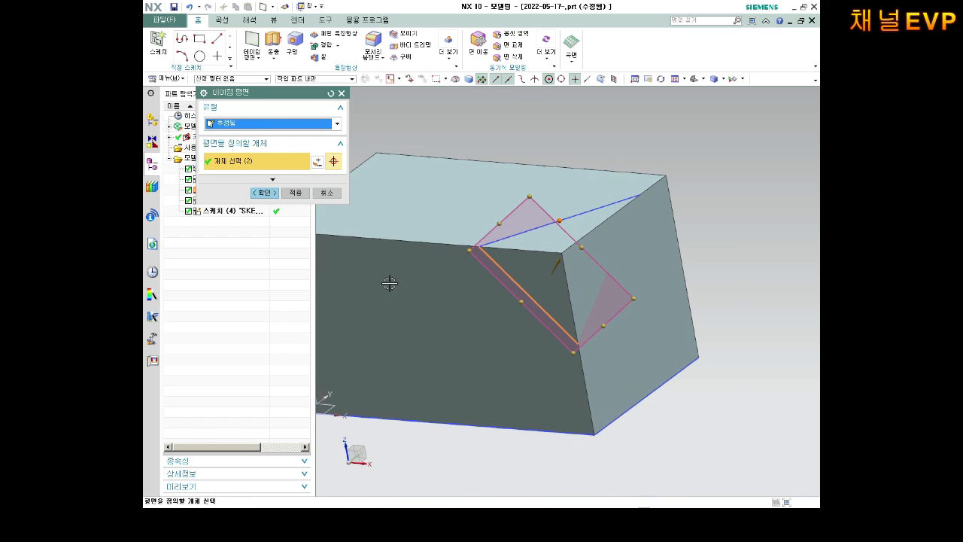
{"action": "left_click", "coordinate": [273, 194]}
Create a sketch on the new slanted datum plane at the block's corner
{"action": "middle_click_drag", "start_coordinate": [482, 226], "coordinate": [580, 230]}
{"action": "scroll", "coordinate": [580, 230], "scroll_direction": "up", "scroll_amount": 4}
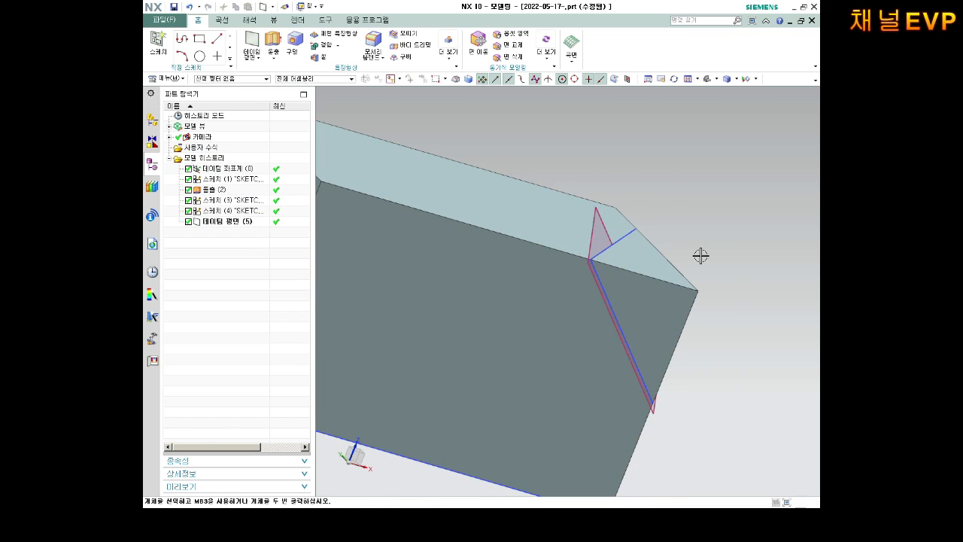
{"action": "scroll", "coordinate": [643, 236], "scroll_direction": "up", "scroll_amount": 1}
{"action": "mouse_move", "coordinate": [640, 231]}
{"action": "middle_mouse_down"}
{"action": "mouse_move", "coordinate": [672, 207]}
{"action": "mouse_move", "coordinate": [644, 235]}
{"action": "middle_mouse_up"}
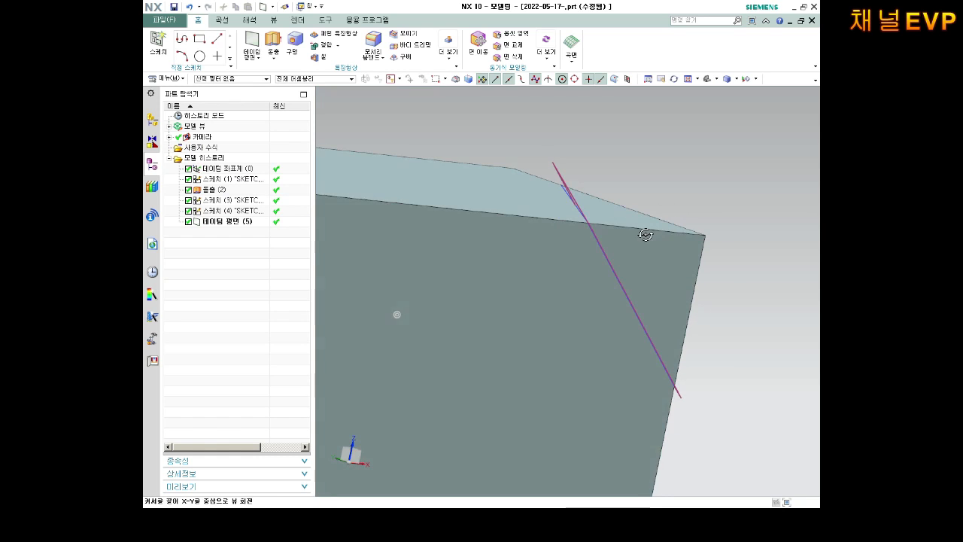
{"action": "left_click", "coordinate": [158, 41]}
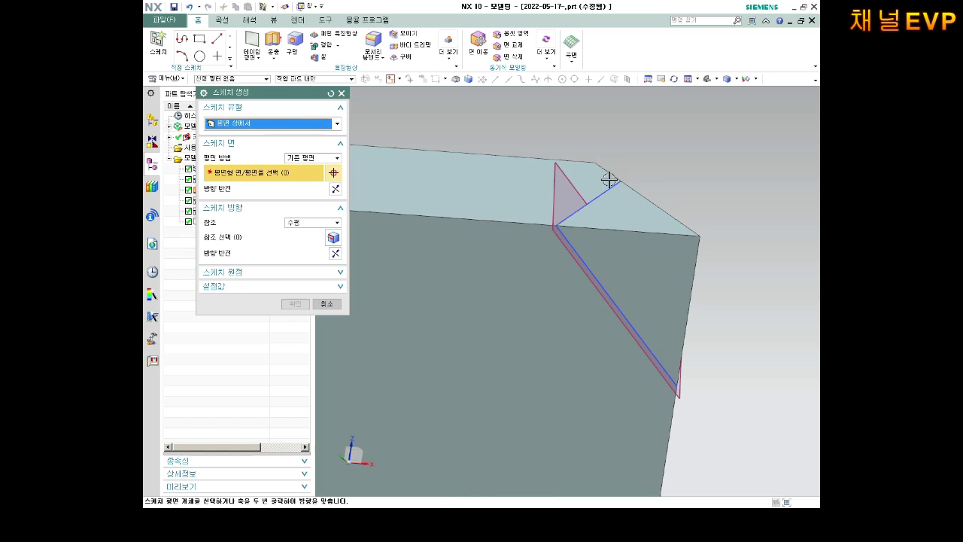
{"action": "middle_click_drag", "start_coordinate": [610, 178], "coordinate": [580, 181]}
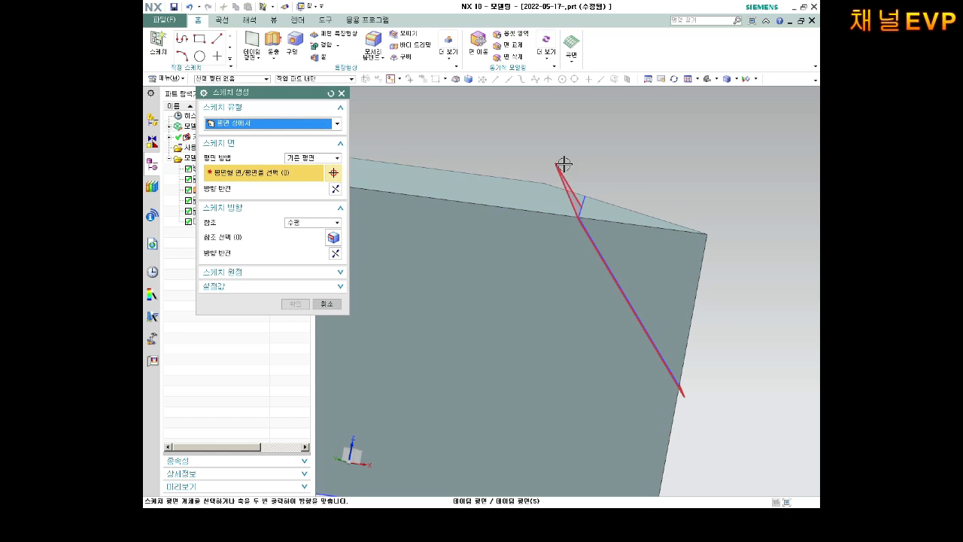
{"action": "left_click", "coordinate": [563, 172]}
{"action": "middle_click_drag", "start_coordinate": [716, 232], "coordinate": [689, 243]}
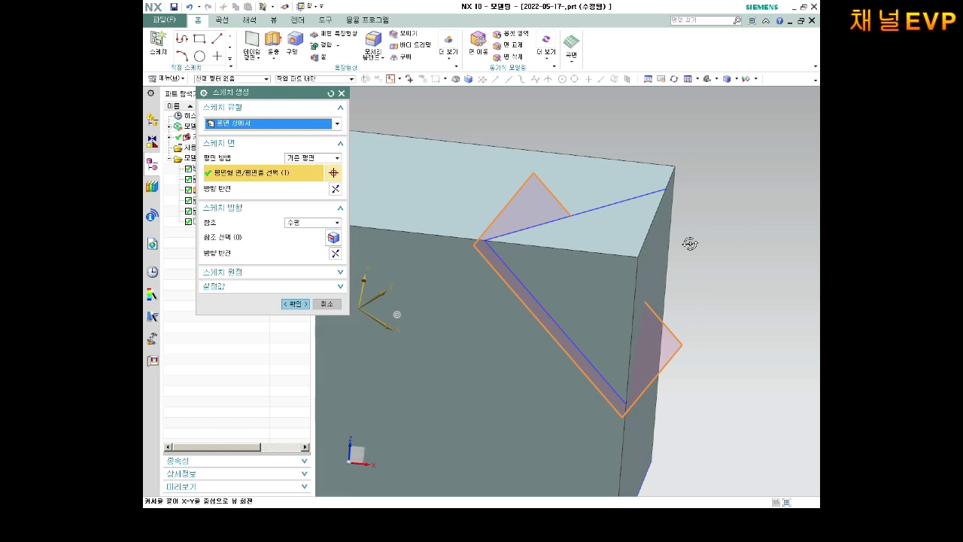
{"action": "left_click", "coordinate": [295, 304]}
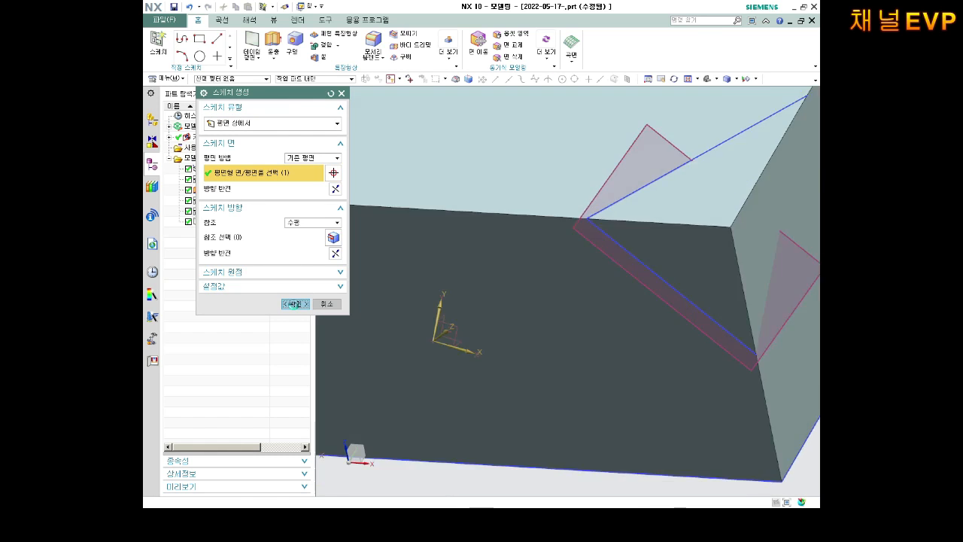
Sketch a closed triangle joining the endpoints of the two slanted lines on the datum plane and finish the sketch
{"action": "scroll", "coordinate": [756, 153], "scroll_direction": "down", "scroll_amount": 6}
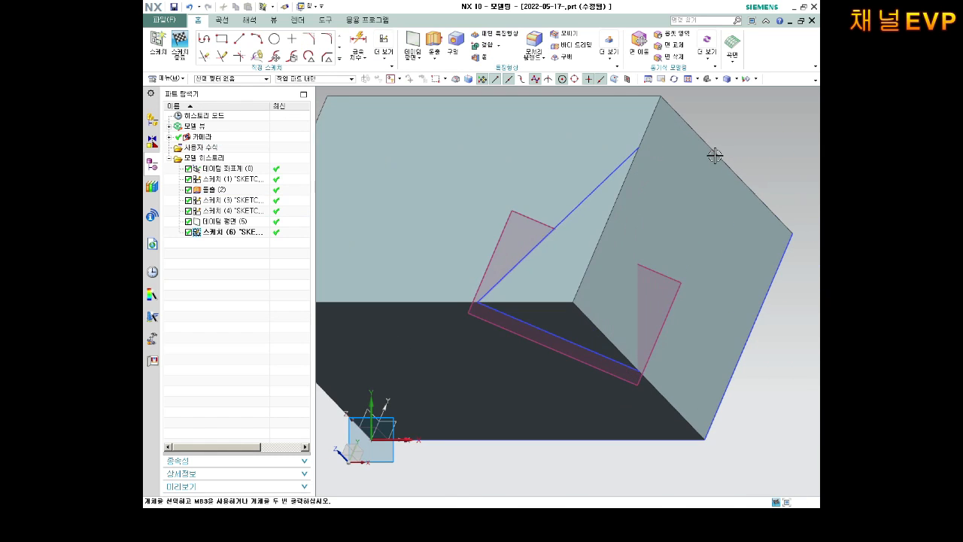
{"action": "left_click", "coordinate": [206, 41]}
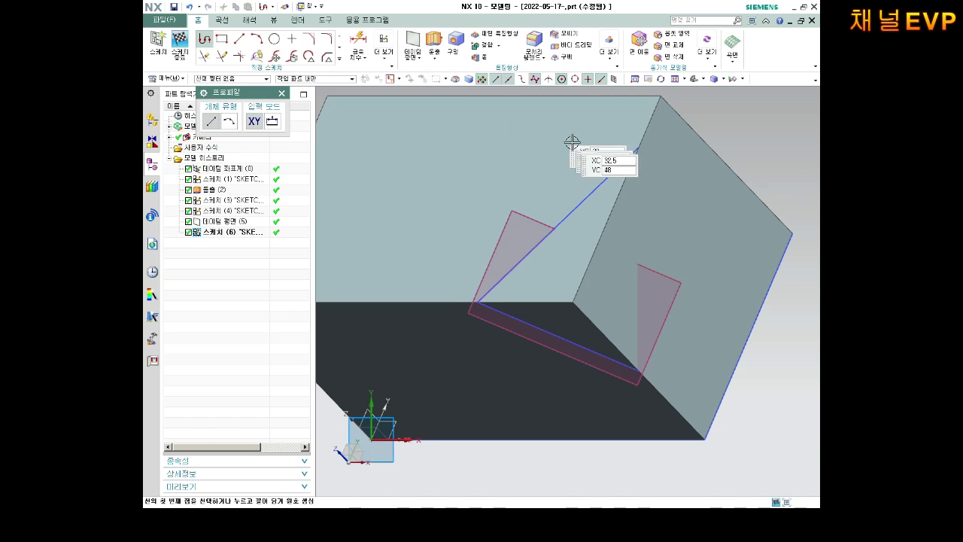
{"action": "left_click", "coordinate": [641, 150]}
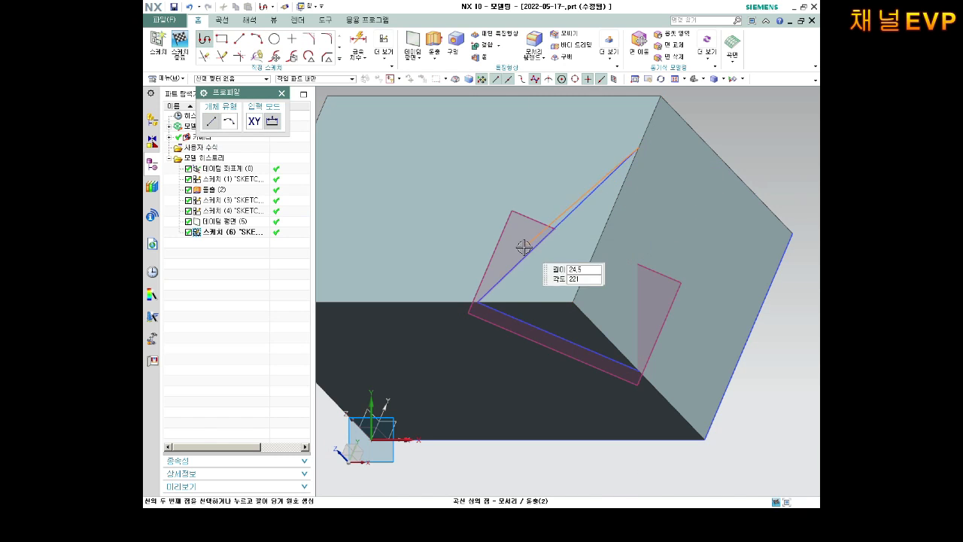
{"action": "left_click", "coordinate": [478, 302]}
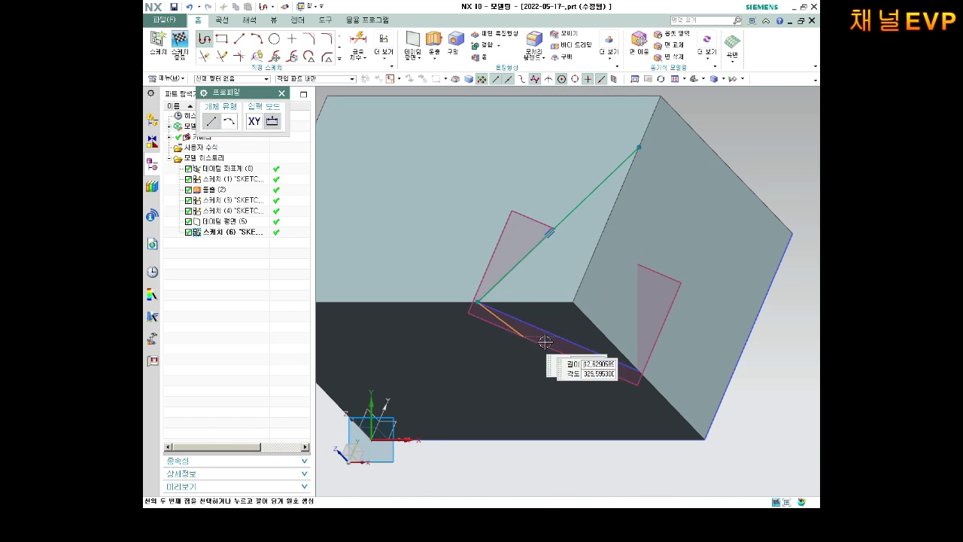
{"action": "left_click", "coordinate": [639, 369]}
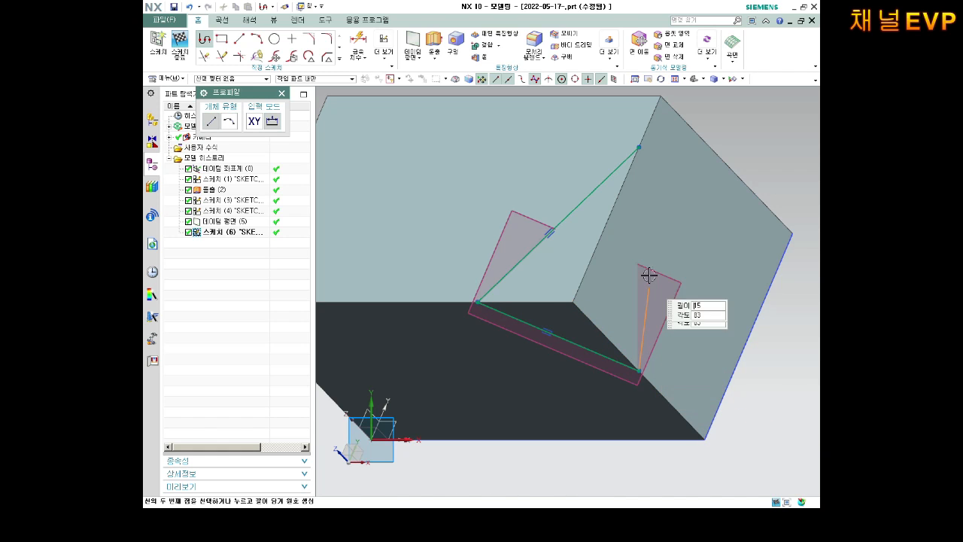
{"action": "left_click", "coordinate": [637, 147]}
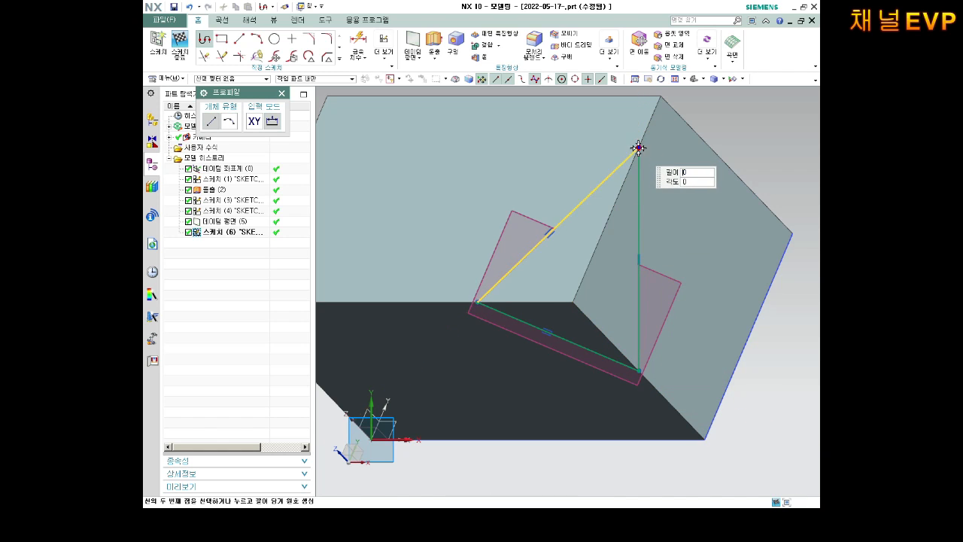
{"action": "key", "text": "ctrl+q"}
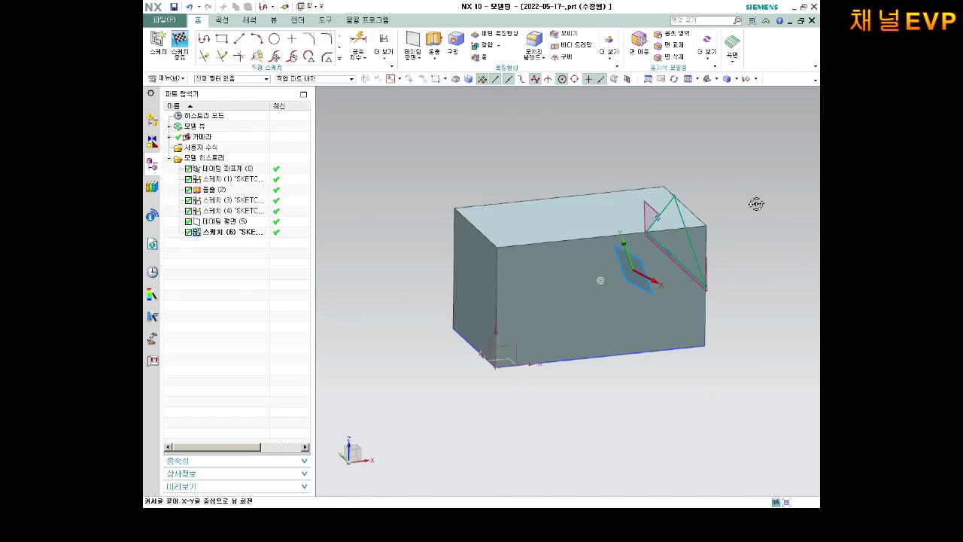
{"action": "scroll", "coordinate": [740, 223], "scroll_direction": "up", "scroll_amount": 3}
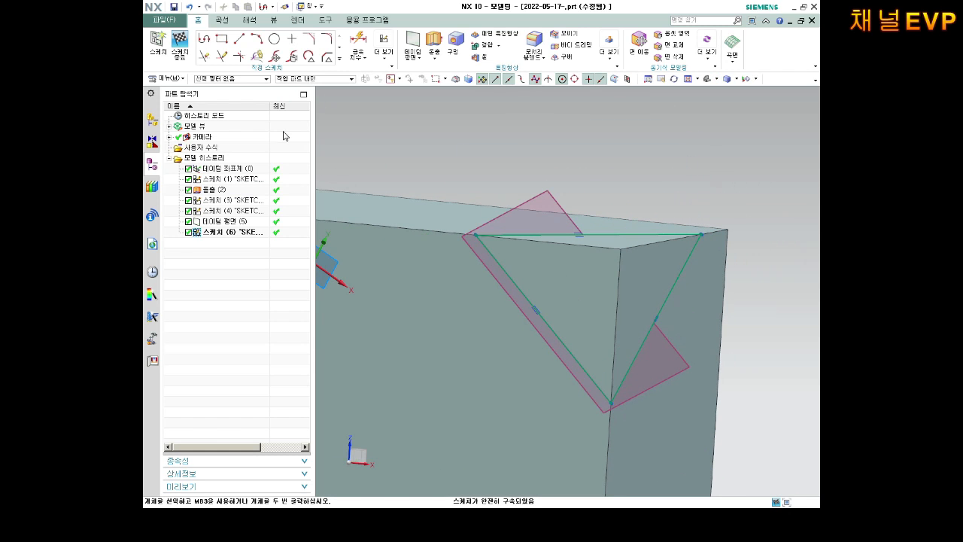
{"action": "left_click", "coordinate": [179, 44]}
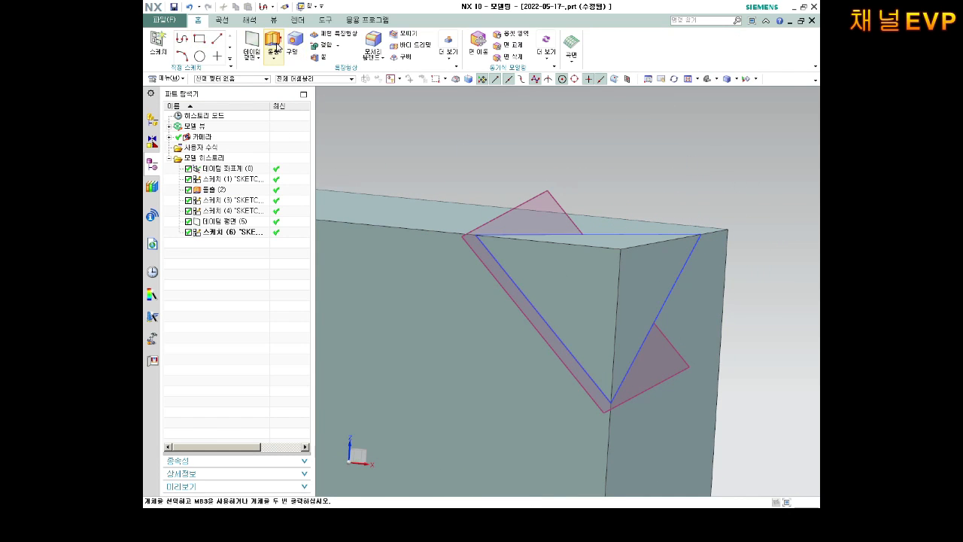
Extrude the triangle 40 mm outward through the block's corner, subtracting it from the block
{"action": "left_click", "coordinate": [274, 43]}
{"action": "left_click", "coordinate": [522, 241]}
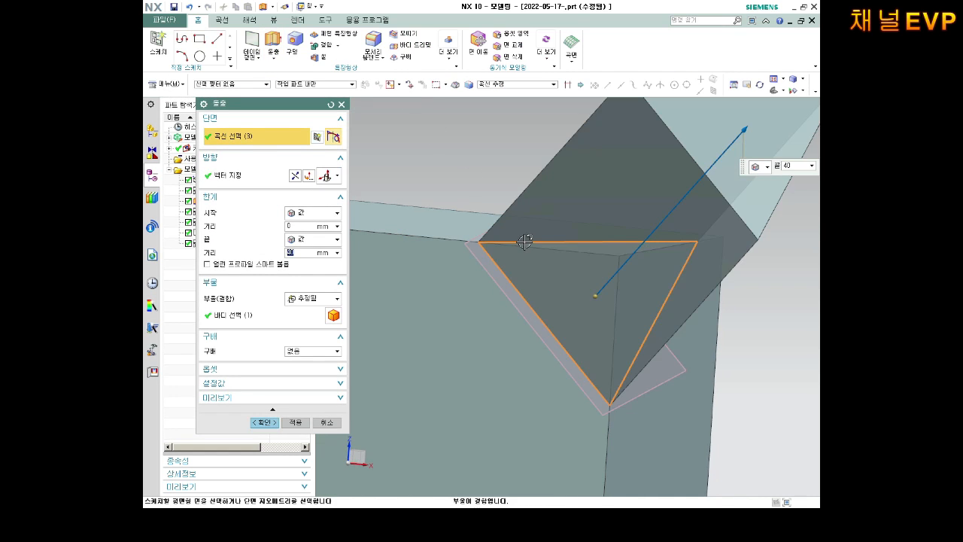
{"action": "mouse_move", "coordinate": [522, 241]}
{"action": "middle_mouse_down"}
{"action": "mouse_move", "coordinate": [650, 257]}
{"action": "mouse_move", "coordinate": [664, 269]}
{"action": "middle_mouse_up"}
{"action": "scroll", "coordinate": [616, 233], "scroll_direction": "up", "scroll_amount": 2}
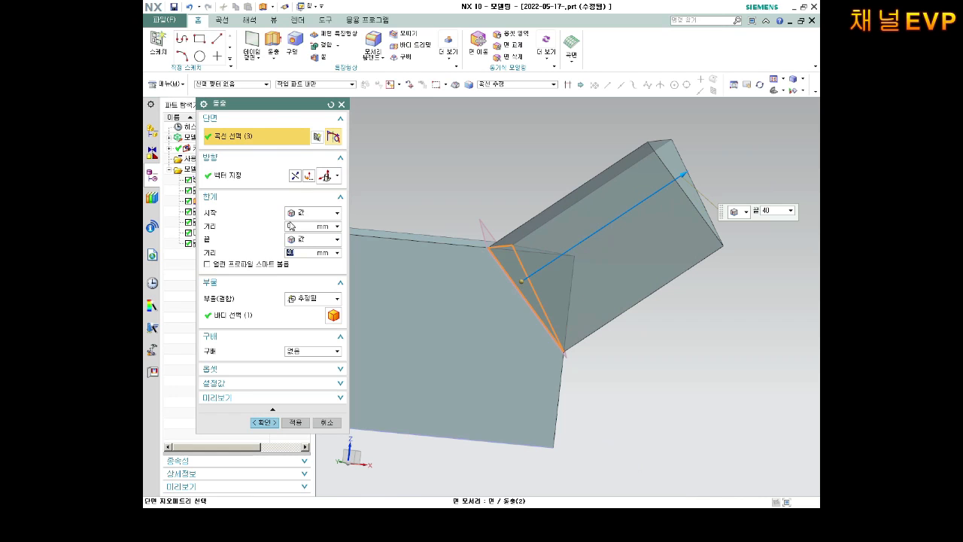
{"action": "left_click", "coordinate": [311, 299]}
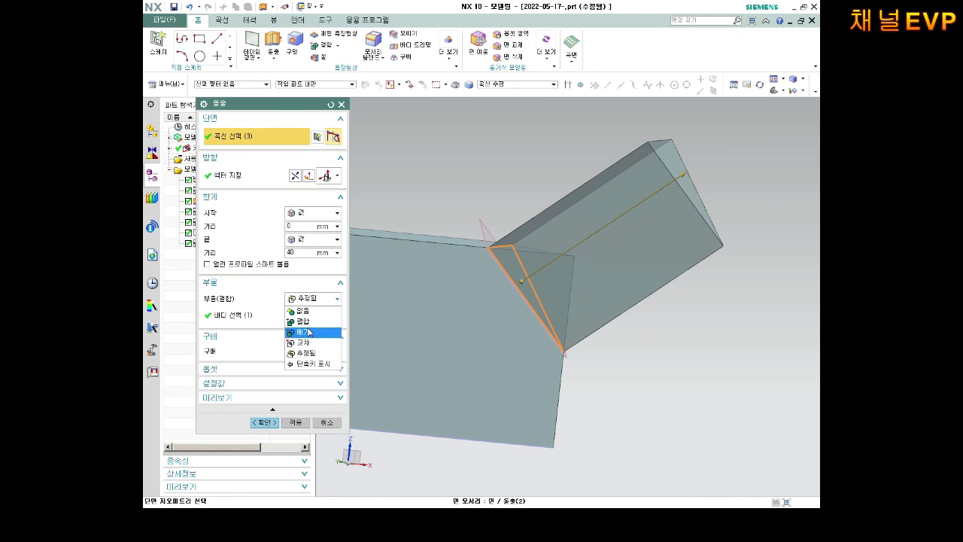
{"action": "left_click", "coordinate": [304, 332]}
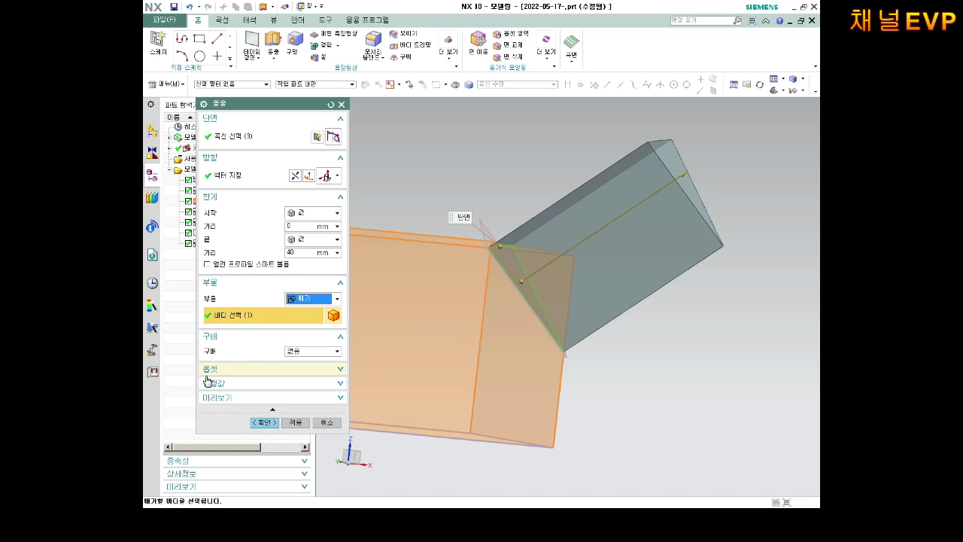
{"action": "left_click", "coordinate": [264, 422]}
{"action": "scroll", "coordinate": [448, 277], "scroll_direction": "down", "scroll_amount": 5}
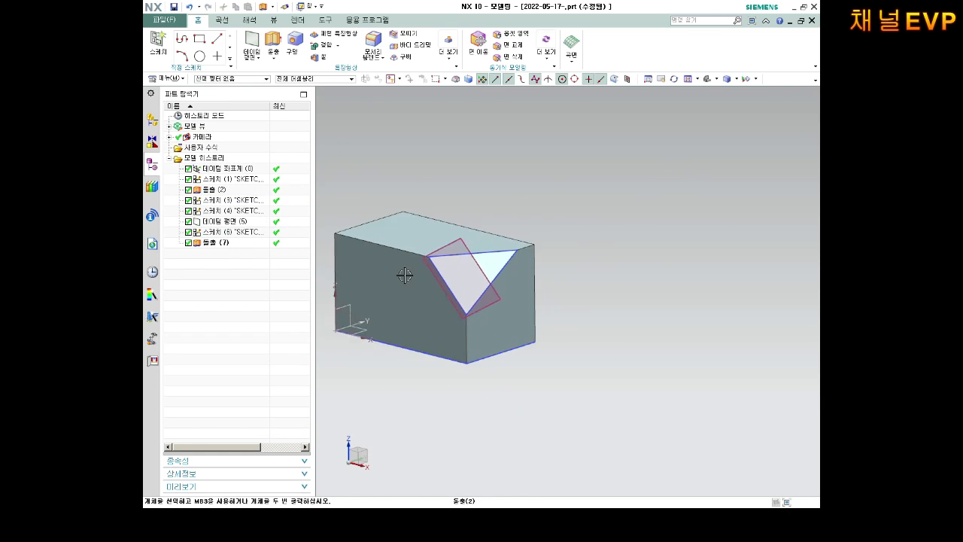
Hide the triangular corner sketch and the slanted datum plane
{"action": "scroll", "coordinate": [402, 277], "scroll_direction": "up", "scroll_amount": 5}
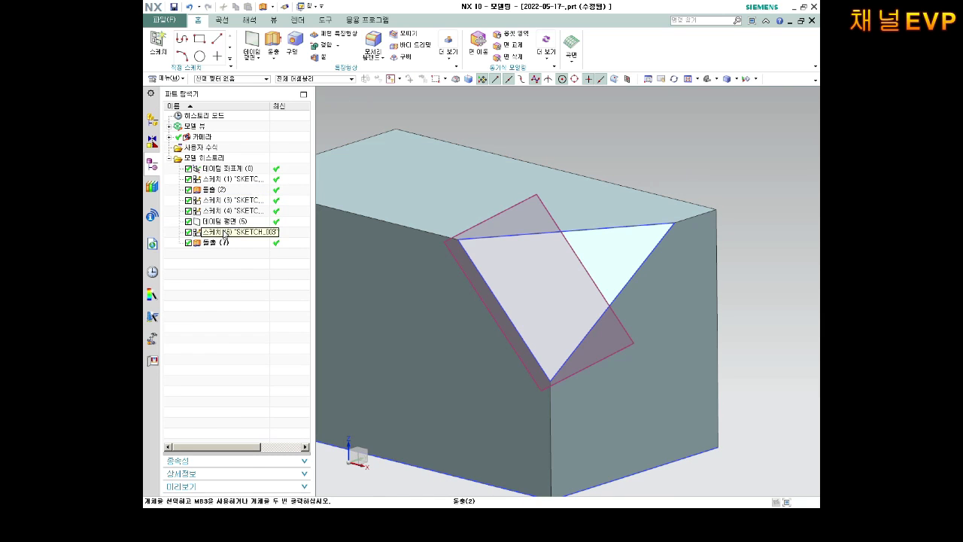
{"action": "right_click", "coordinate": [214, 232]}
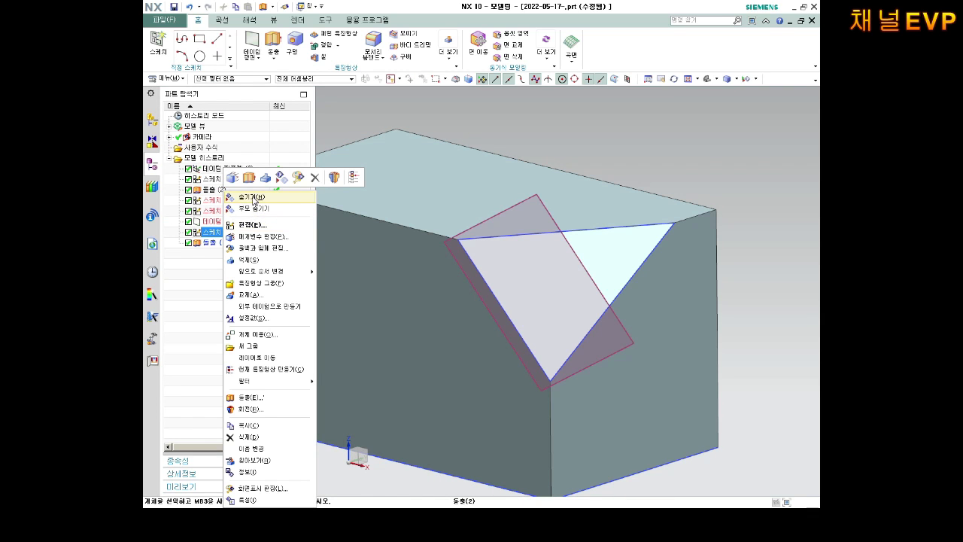
{"action": "left_click", "coordinate": [254, 199]}
{"action": "right_click", "coordinate": [213, 221]}
{"action": "left_click", "coordinate": [242, 214]}
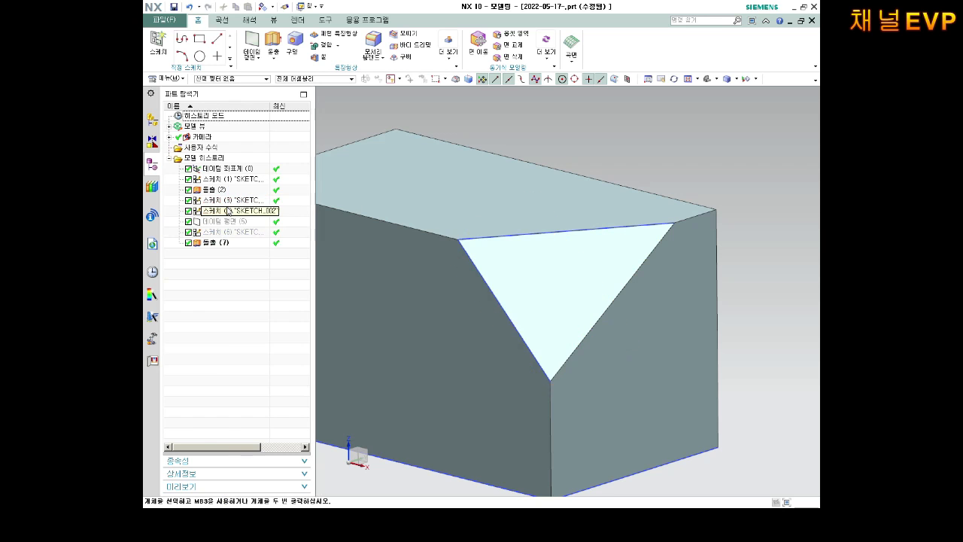
Hide the two slanted-line sketches on the block's faces and the block's base sketch
{"action": "right_click", "coordinate": [226, 210]}
{"action": "left_click", "coordinate": [243, 174]}
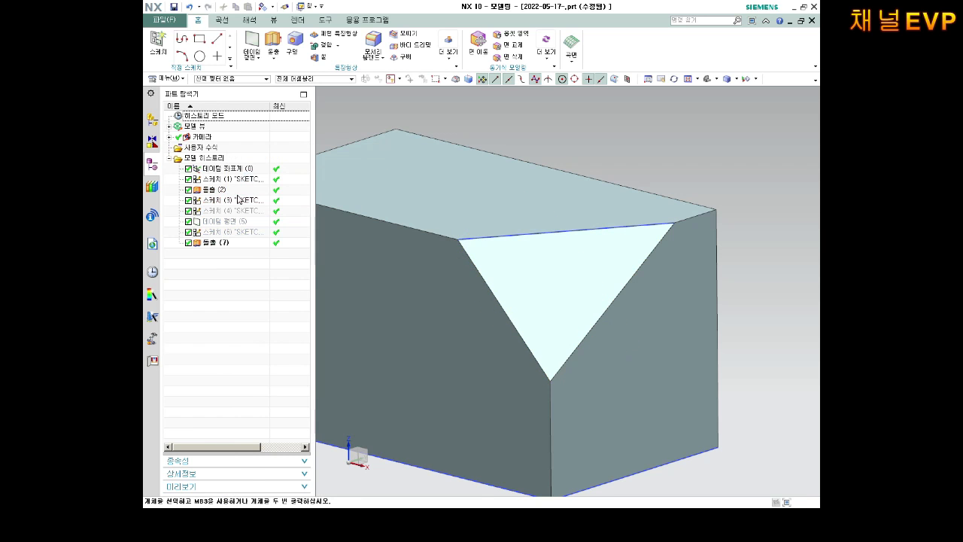
{"action": "right_click", "coordinate": [214, 200]}
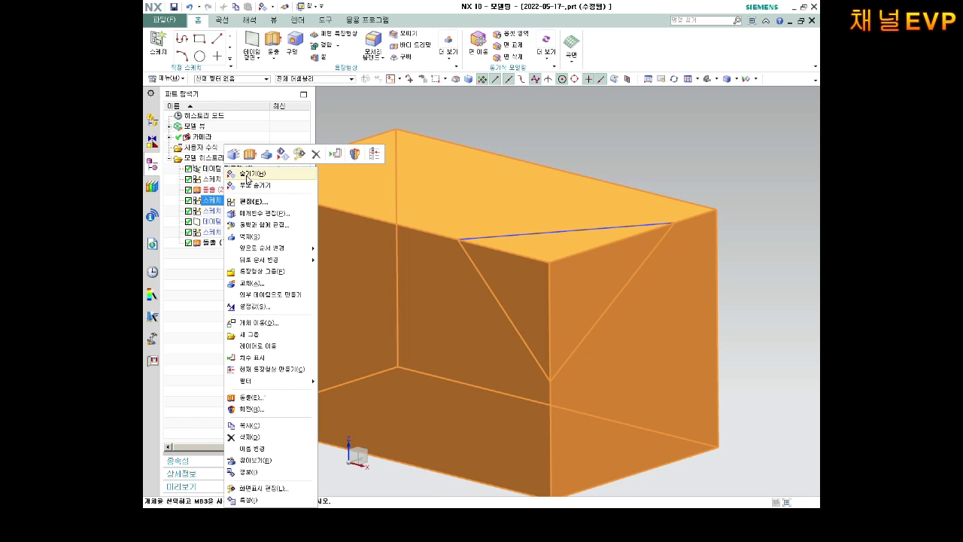
{"action": "left_click", "coordinate": [248, 174]}
{"action": "scroll", "coordinate": [516, 221], "scroll_direction": "down", "scroll_amount": 4}
{"action": "scroll", "coordinate": [447, 244], "scroll_direction": "up", "scroll_amount": 2}
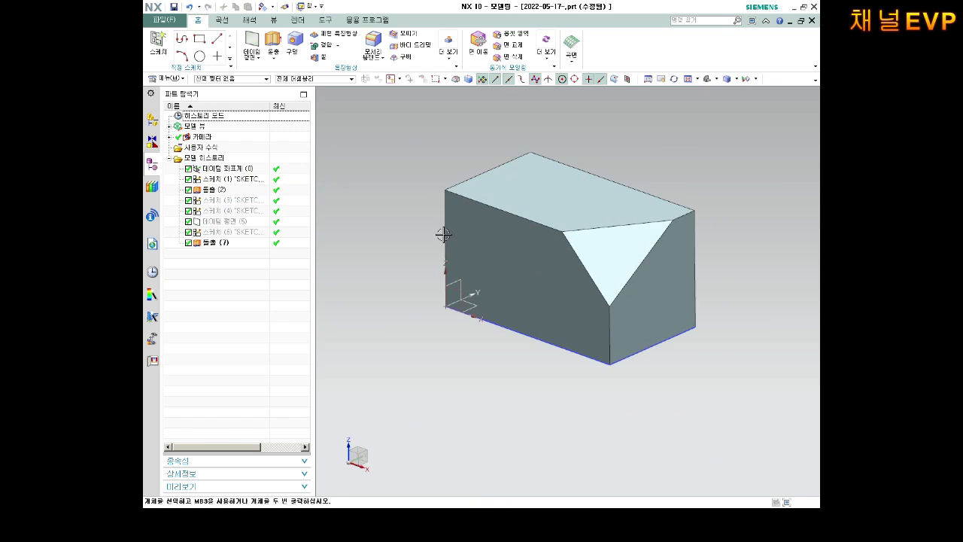
{"action": "middle_click_drag", "start_coordinate": [443, 234], "coordinate": [424, 221]}
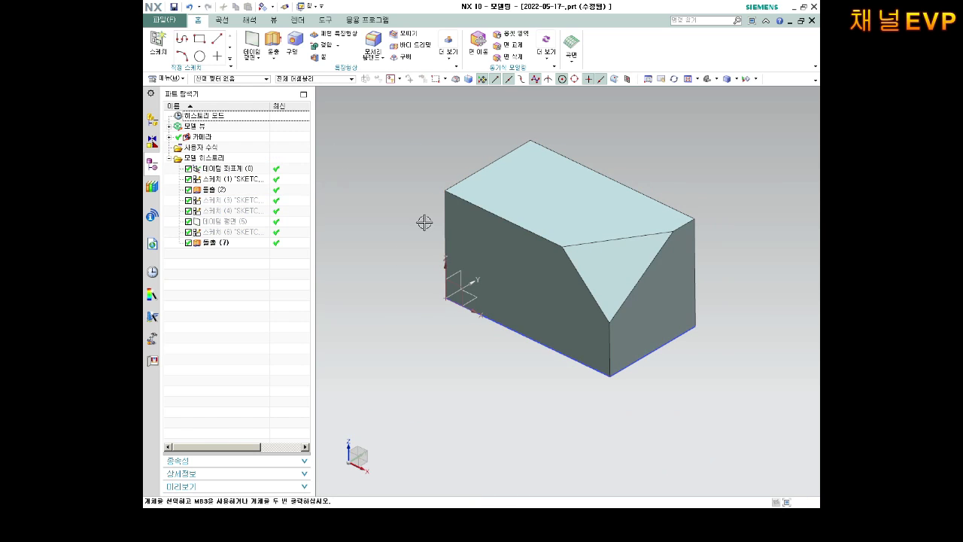
{"action": "right_click", "coordinate": [245, 181]}
{"action": "left_click", "coordinate": [263, 195]}
{"action": "middle_click_drag", "start_coordinate": [571, 270], "coordinate": [593, 240]}
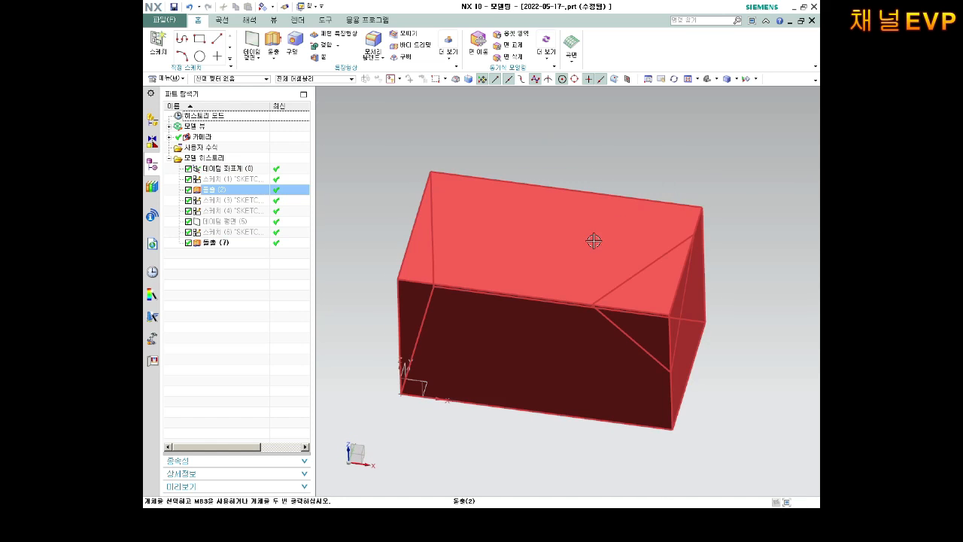
{"action": "key", "text": "Escape"}
Change the display color of the whole solid body to brown
{"action": "left_click", "coordinate": [273, 20]}
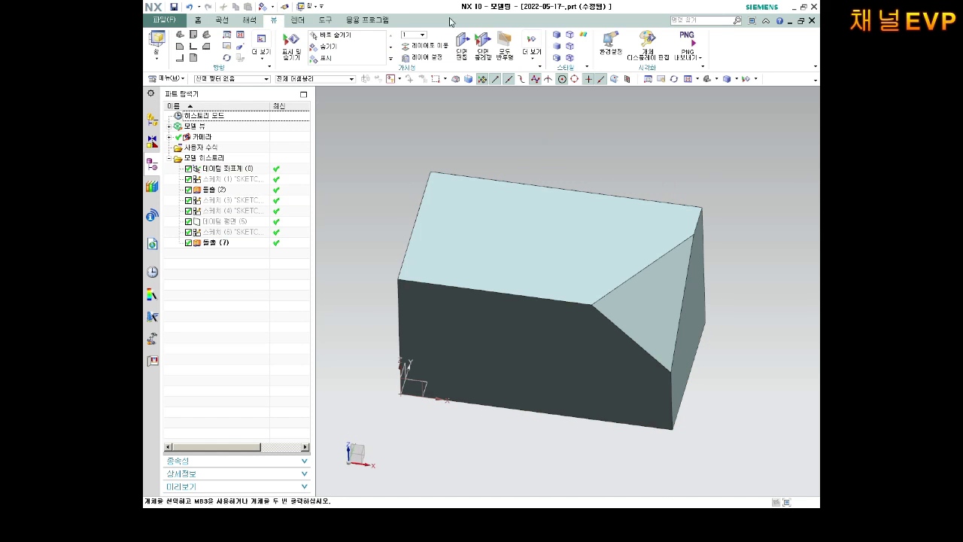
{"action": "left_click", "coordinate": [616, 48]}
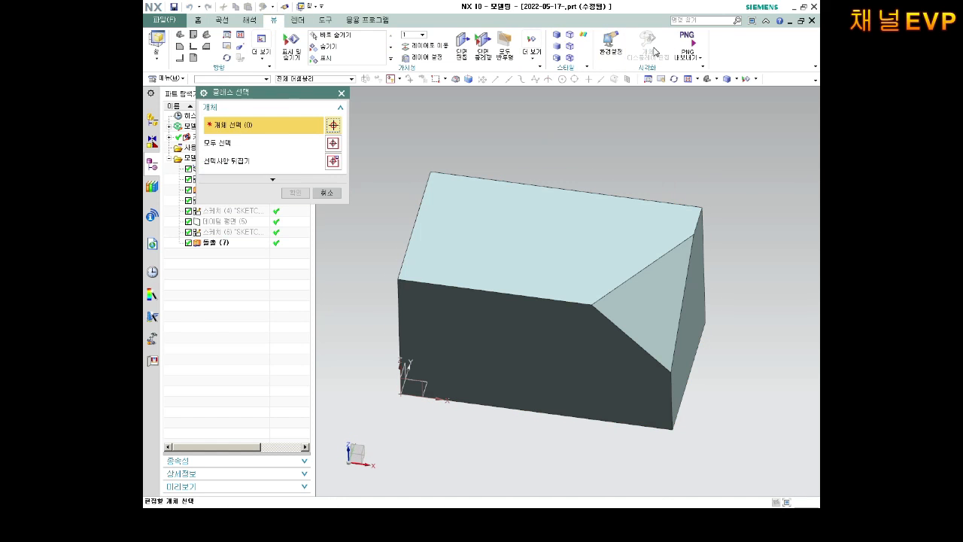
{"action": "left_click", "coordinate": [439, 233]}
{"action": "left_click", "coordinate": [296, 193]}
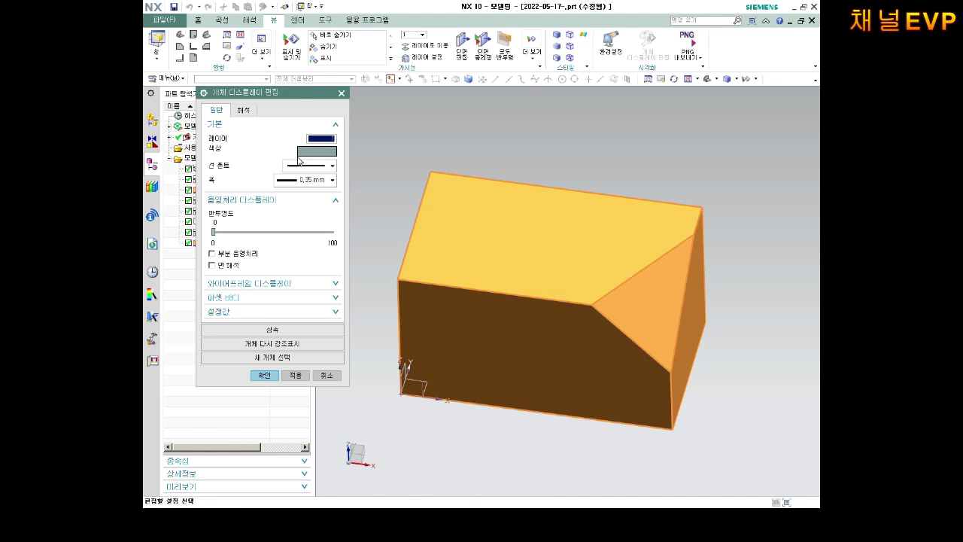
{"action": "left_click", "coordinate": [301, 152]}
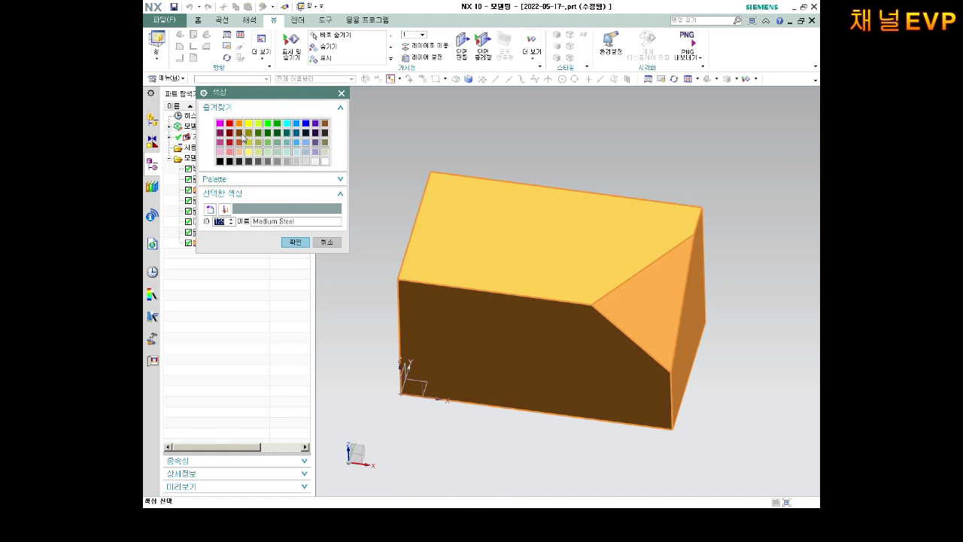
{"action": "left_click", "coordinate": [239, 133]}
{"action": "left_click", "coordinate": [295, 242]}
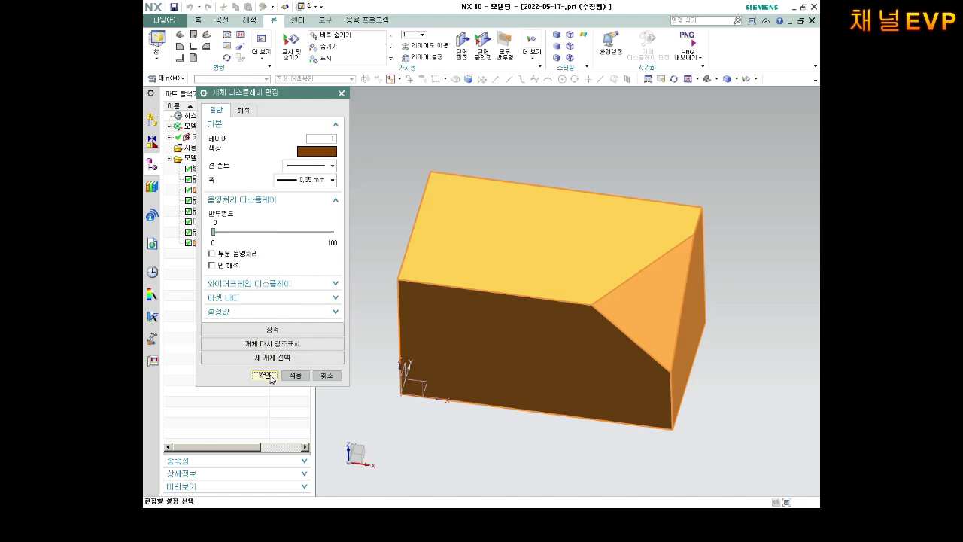
{"action": "left_click", "coordinate": [271, 377]}
{"action": "middle_click_drag", "start_coordinate": [551, 300], "coordinate": [533, 268]}
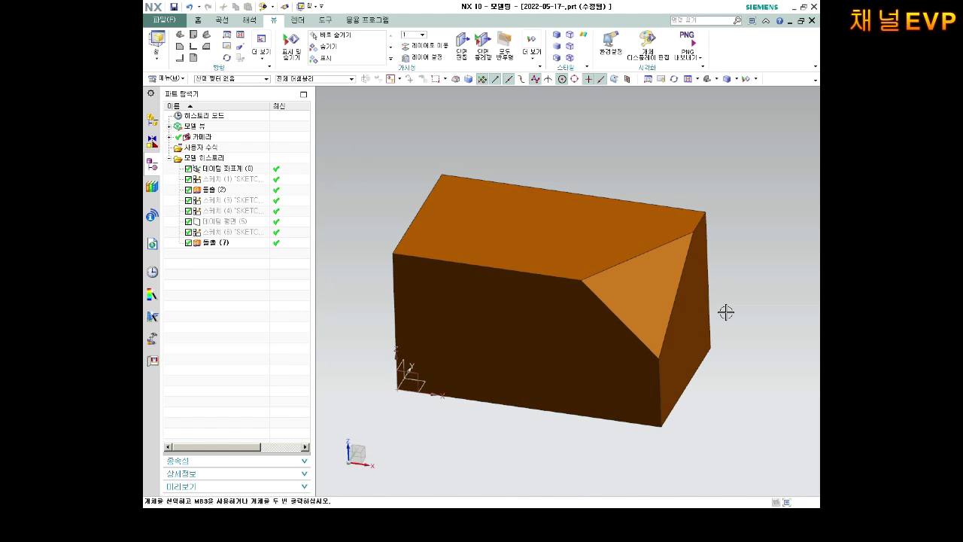